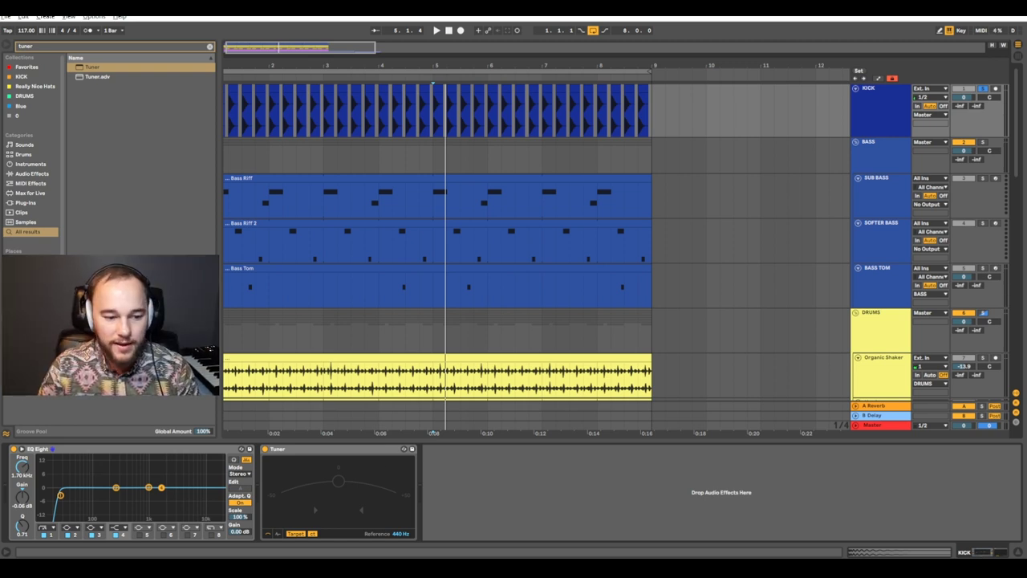
Expand the EQ Eight display on the KICK track and move band 2 to about 166 Hz near 0 dB, auditioning the kick.
click(419, 158)
click(901, 133)
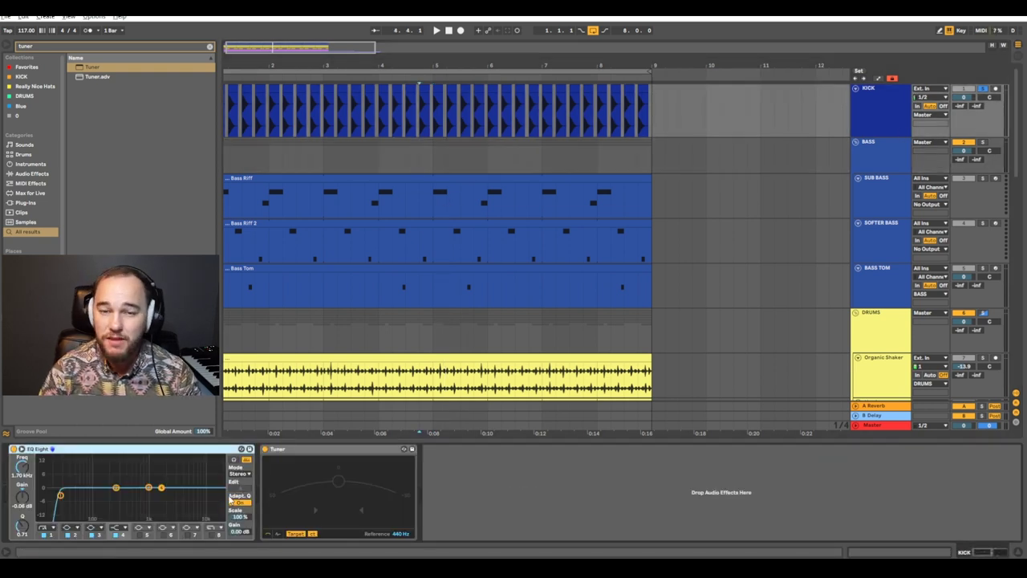
double_click(174, 479)
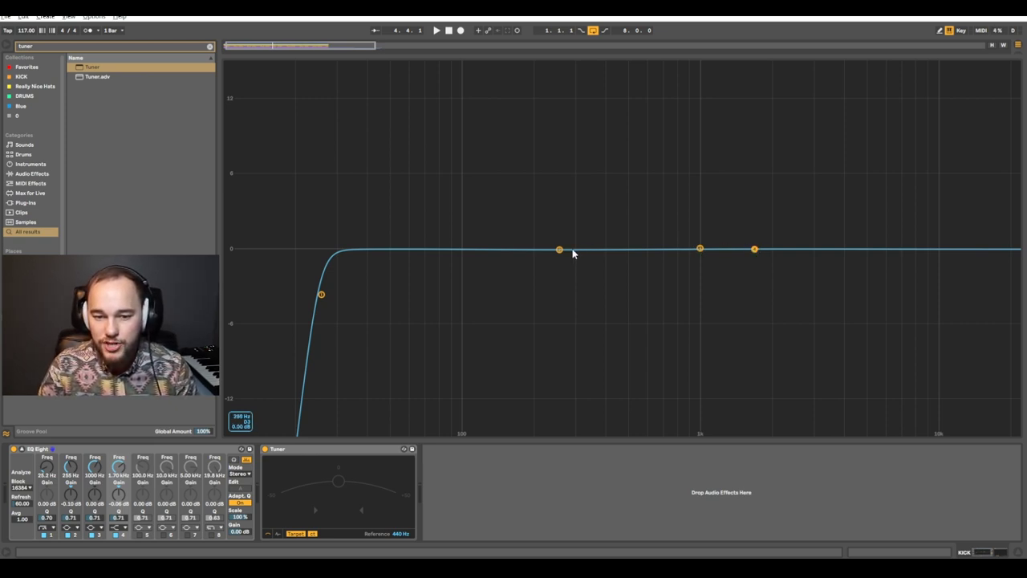
drag(561, 251, 515, 249)
key(space)
key(space)
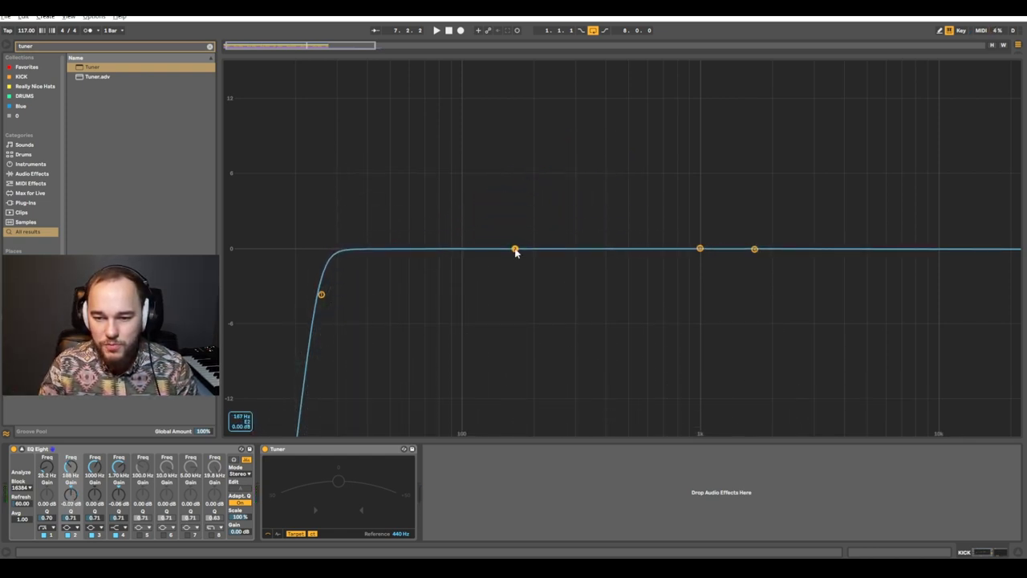
Raise the kick EQ's band 4 shelf to about 2.5 dB at 2 kHz and shift band 2 to about 155 Hz.
drag(755, 253, 775, 217)
key(space)
key(space)
key(space)
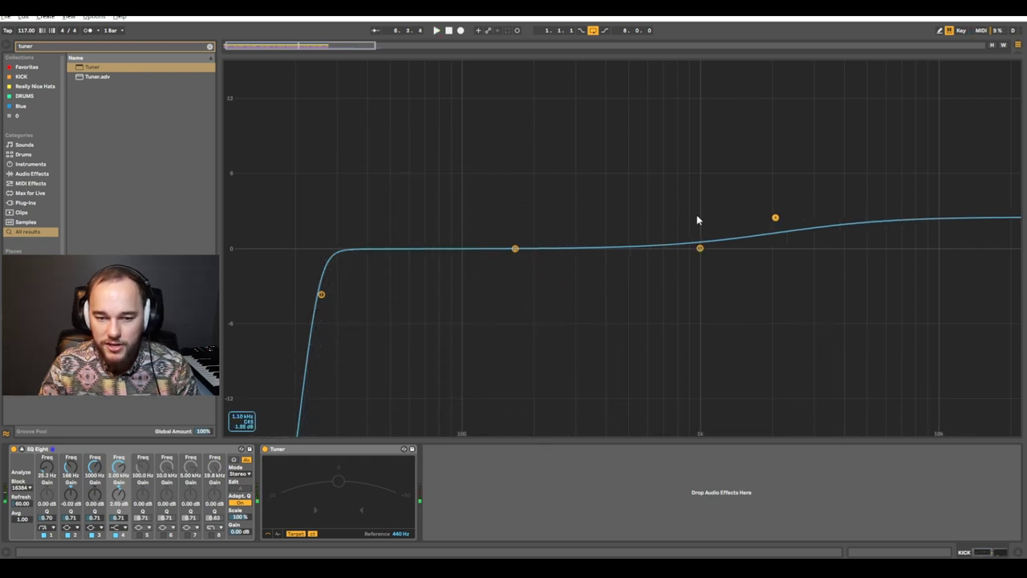
mouse_move(523, 254)
mouse_down()
mouse_move(512, 238)
mouse_move(515, 250)
mouse_up()
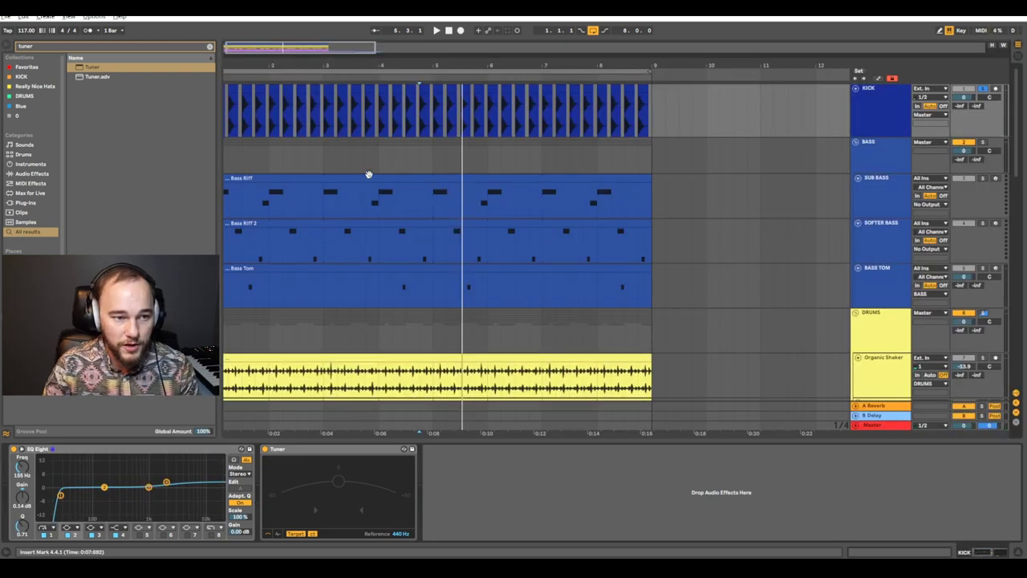
Search the browser for Drum Buss and put it on the KICK track in place of the Tuner.
key(ctrl+f)
text(dru)
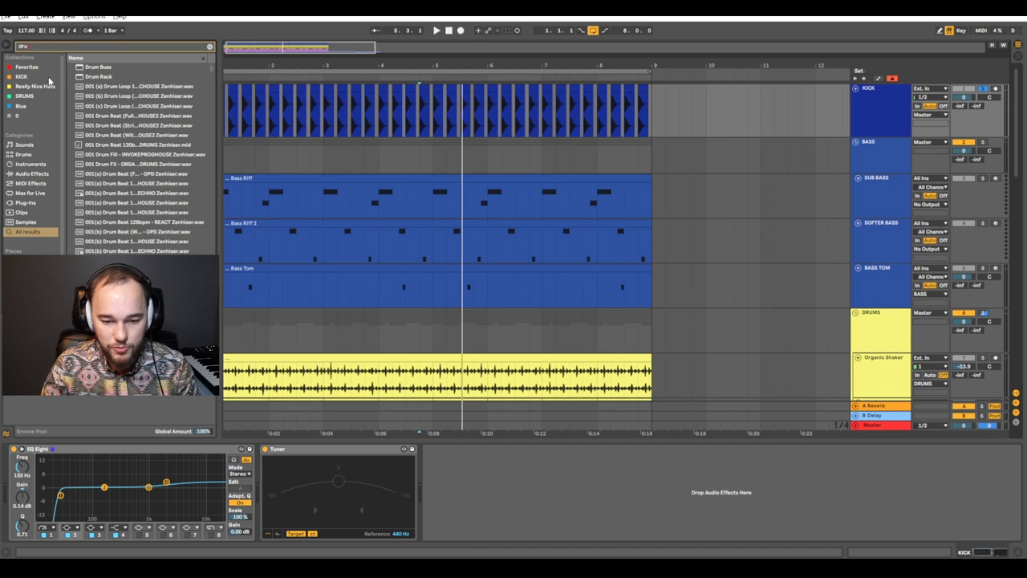
click(355, 455)
key(Delete)
During playback, set the Drum Buss drive to 10 % and its dry/wet to about 35 %, comparing it with the device bypassed.
key(space)
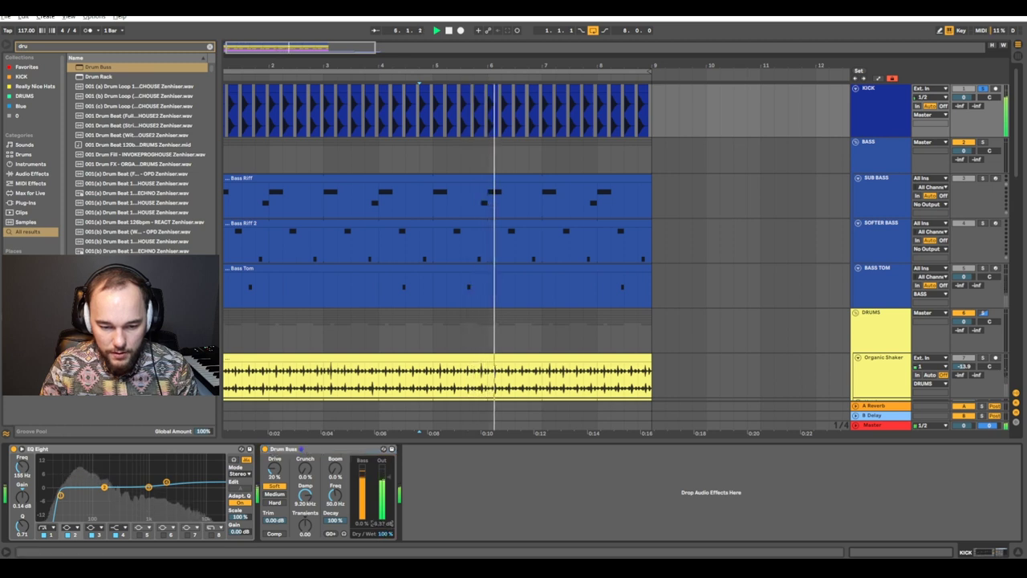
drag(385, 533, 385, 577)
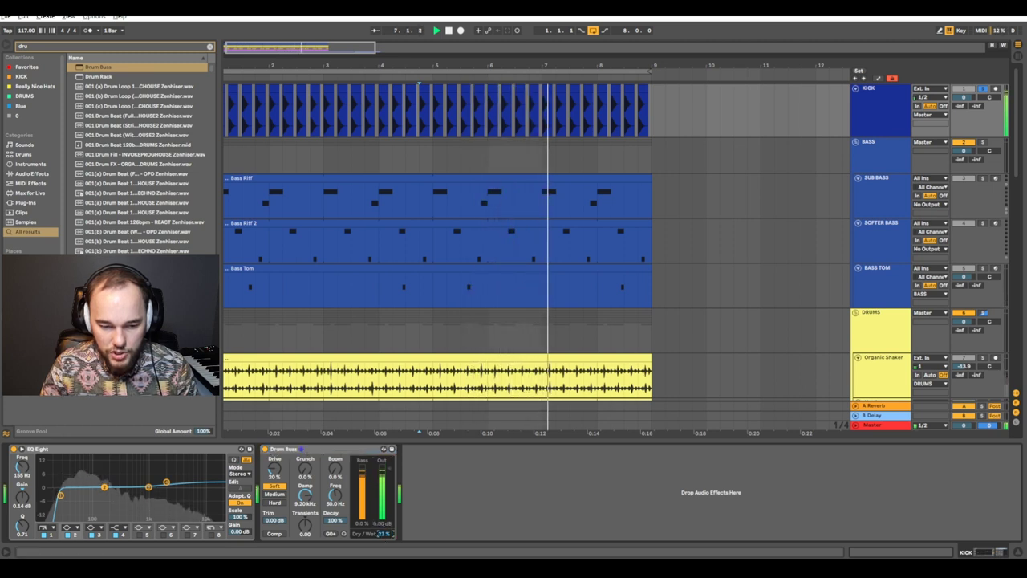
drag(275, 468, 274, 482)
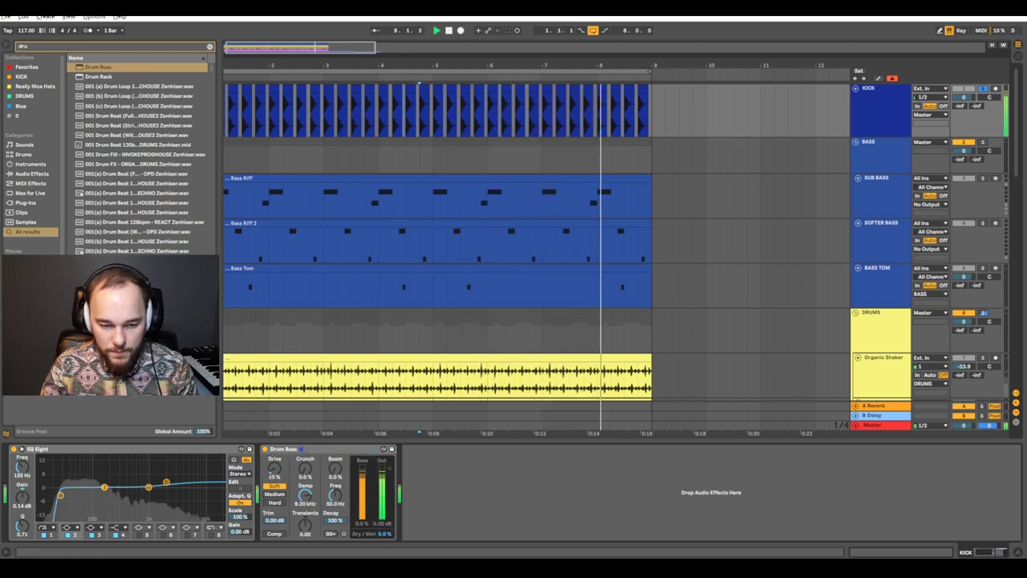
click(266, 450)
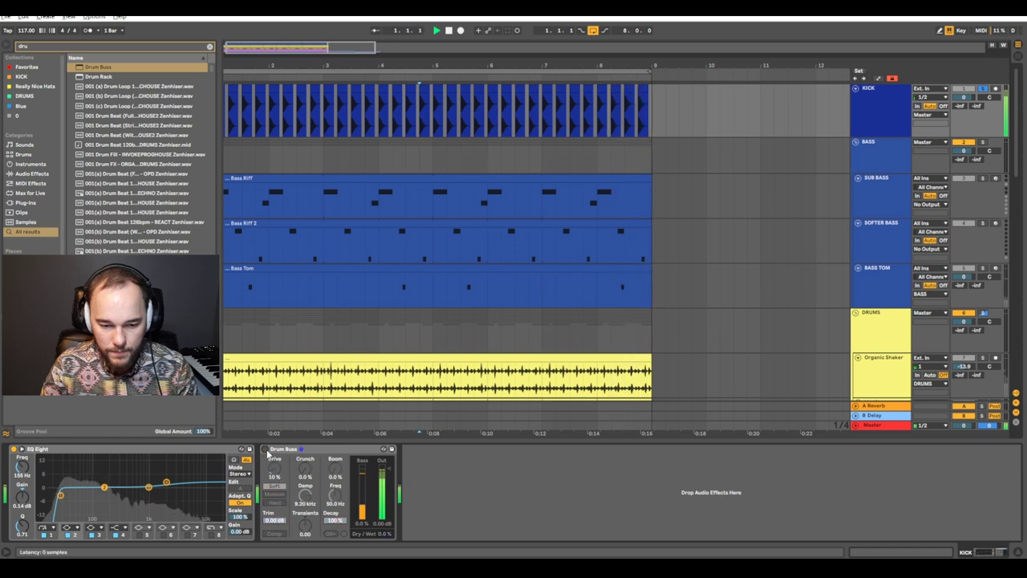
mouse_move(381, 534)
mouse_down()
mouse_move(381, 521)
mouse_move(381, 530)
mouse_up()
click(266, 450)
click(266, 450)
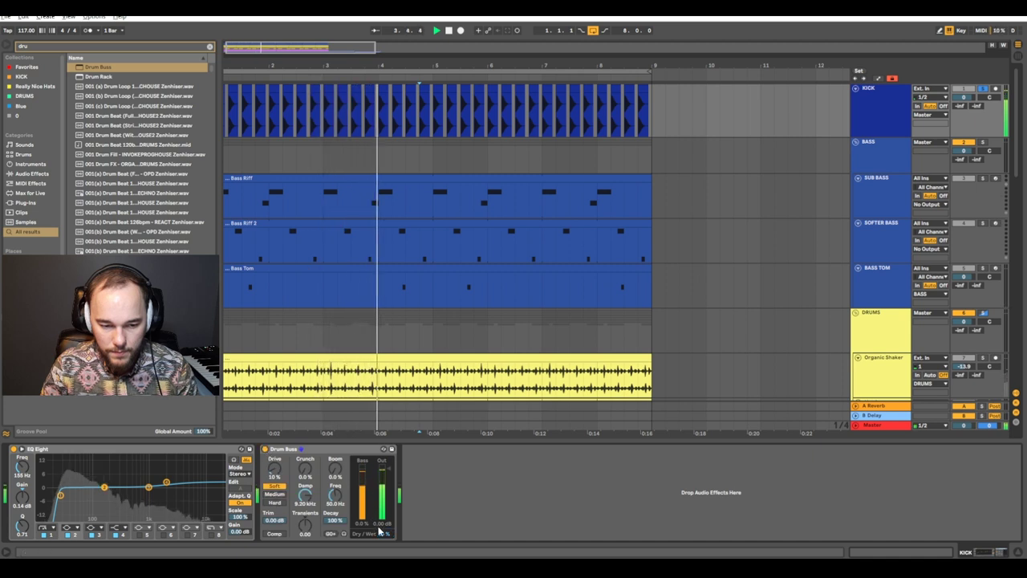
Set the Drum Buss crunch to 13 % and damp to 20.0 kHz, and compare the kick with the device off and on.
drag(305, 469, 305, 470)
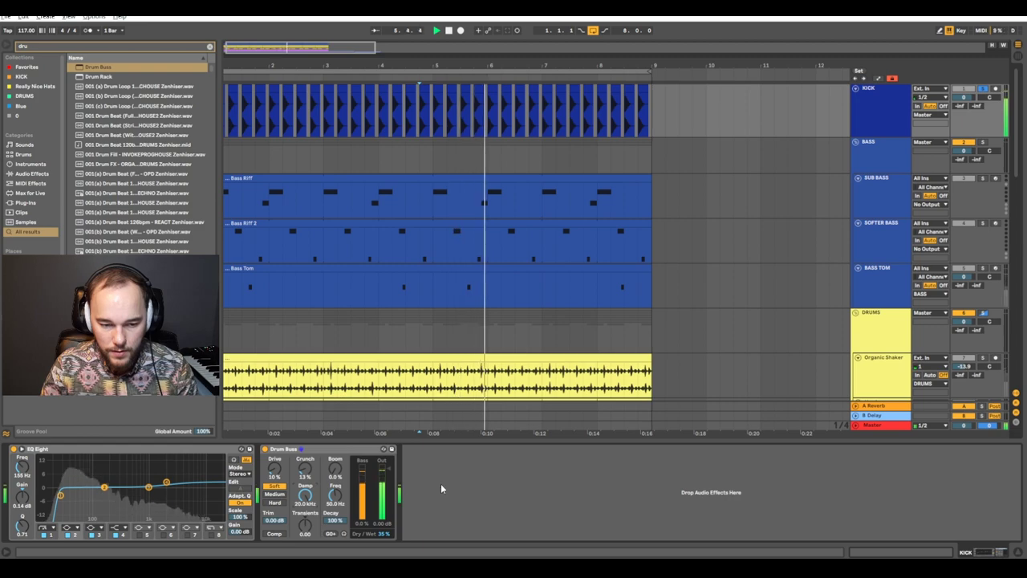
click(266, 450)
click(265, 450)
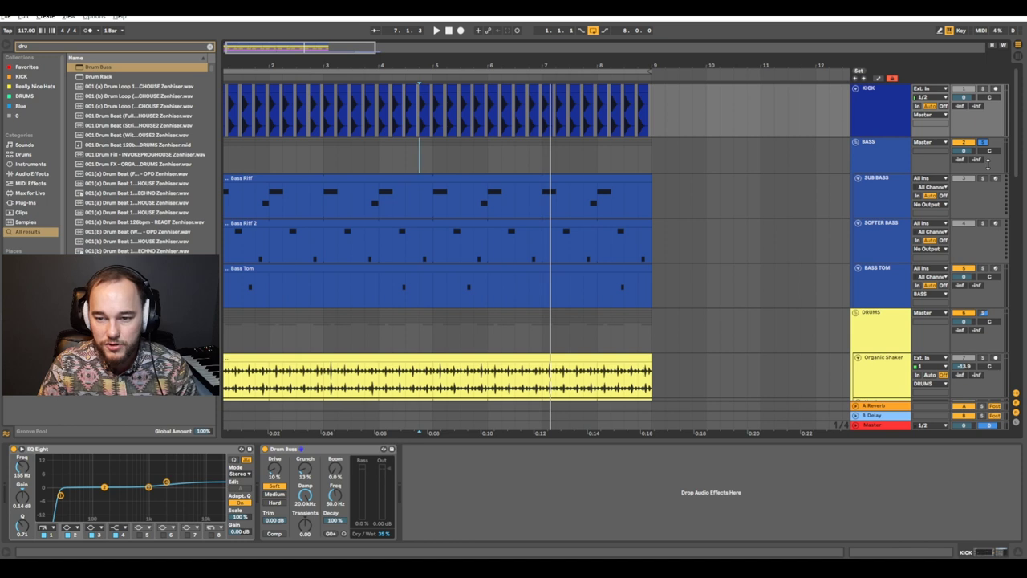
Load Wavetable onto the SUB BASS track and set its amp envelope to 0.0 dB sustain and 788 ms release.
click(866, 195)
key(ctrl+f)
text(wave)
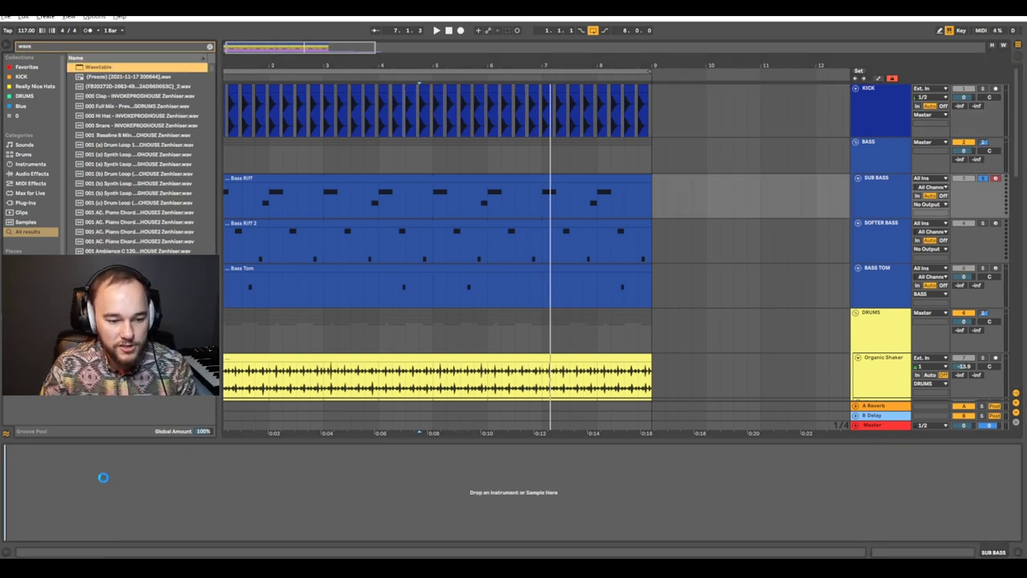
key(Return)
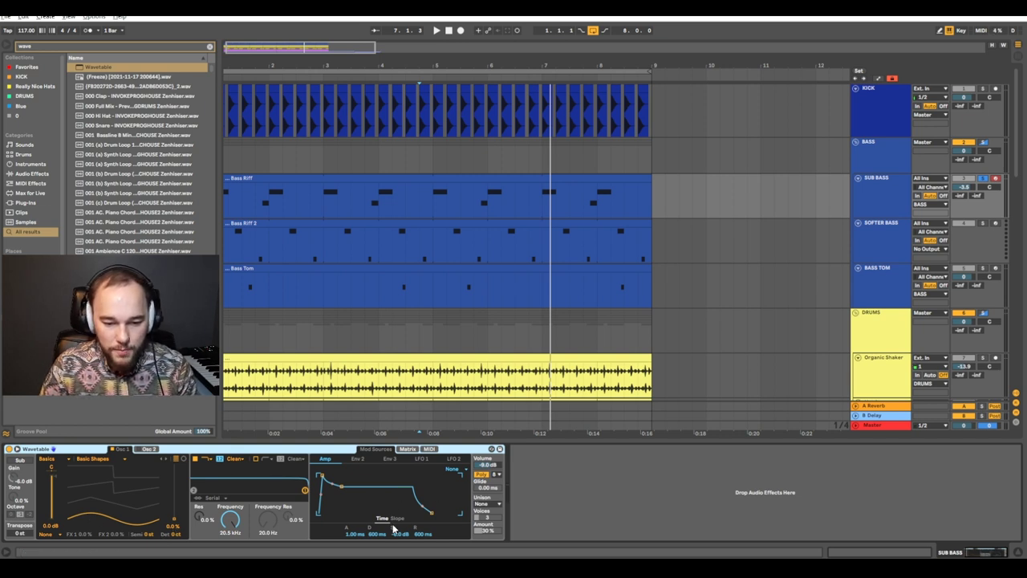
drag(399, 537, 399, 506)
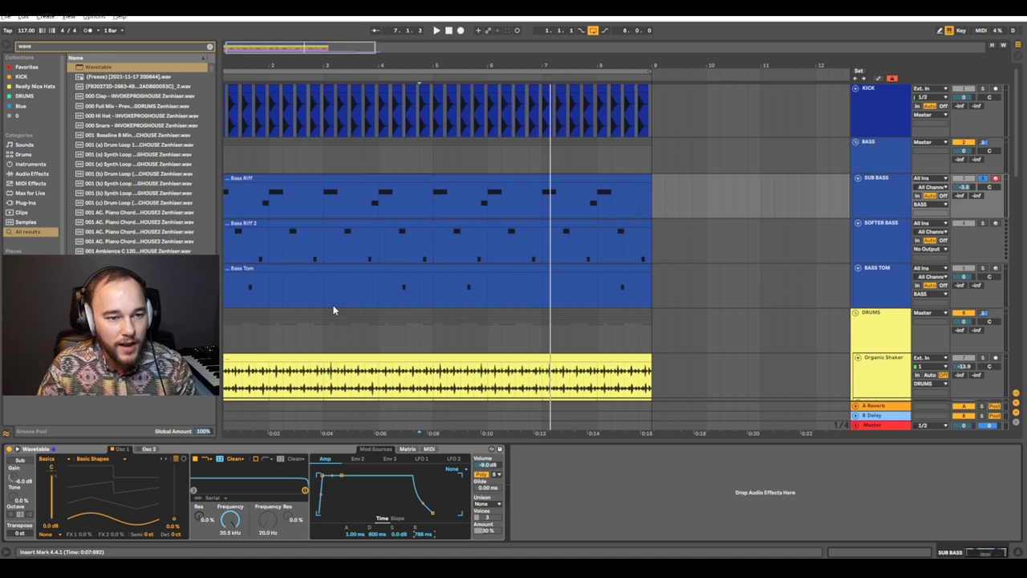
Add an EQ Eight after Wavetable on the SUB BASS track and insert a Saturator before the EQ.
click(182, 48)
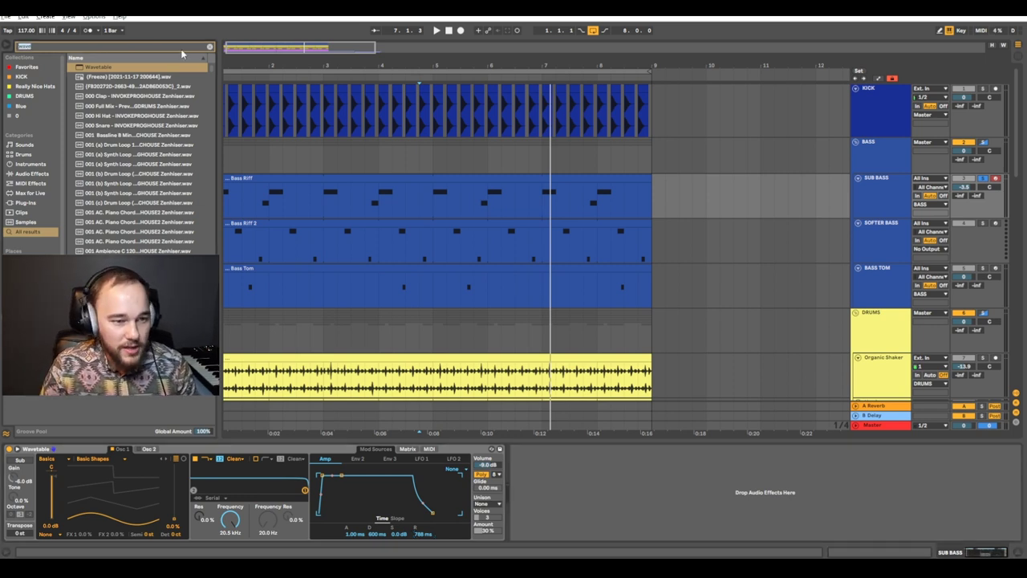
text(eq)
double_click(114, 76)
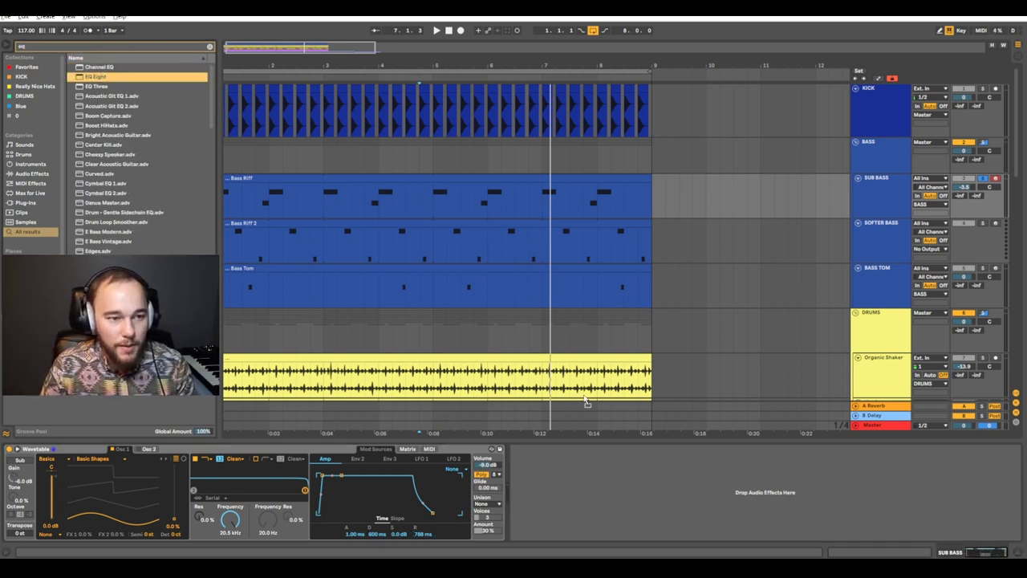
text(sat)
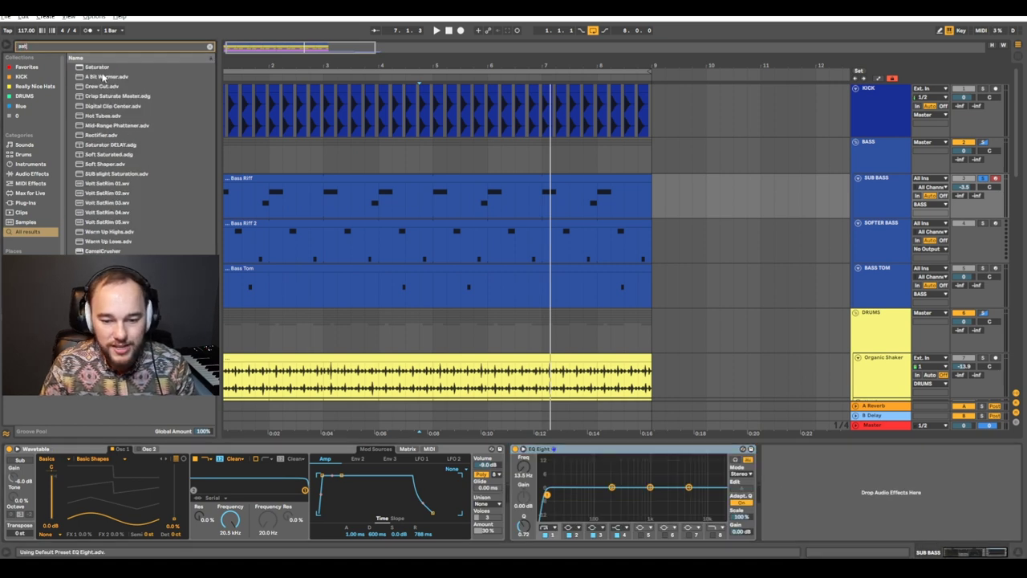
key(Down)
key(Return)
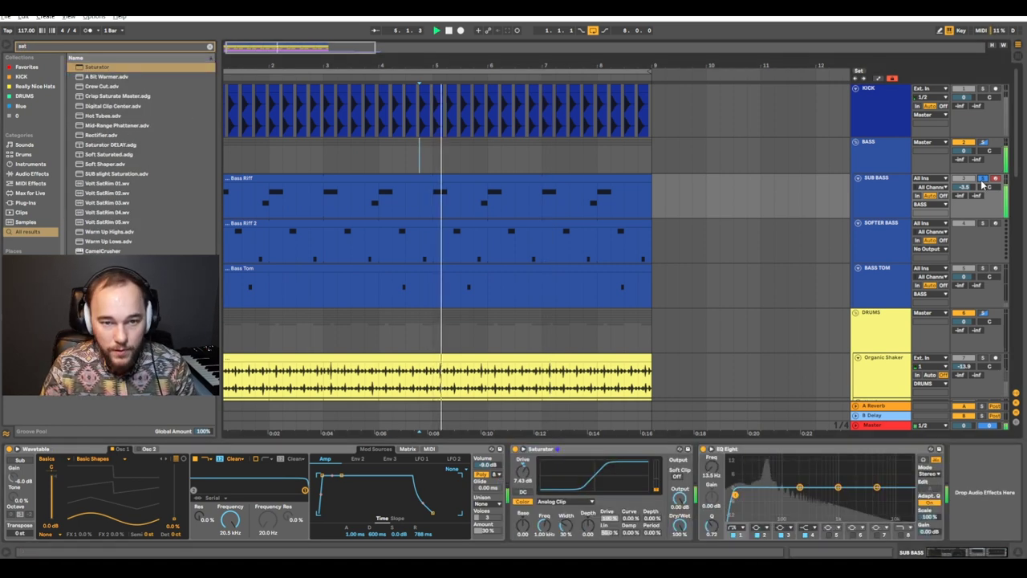
Stop playback and open the Bass Riff clip on the SUB BASS track to examine its notes.
key(space)
double_click(291, 185)
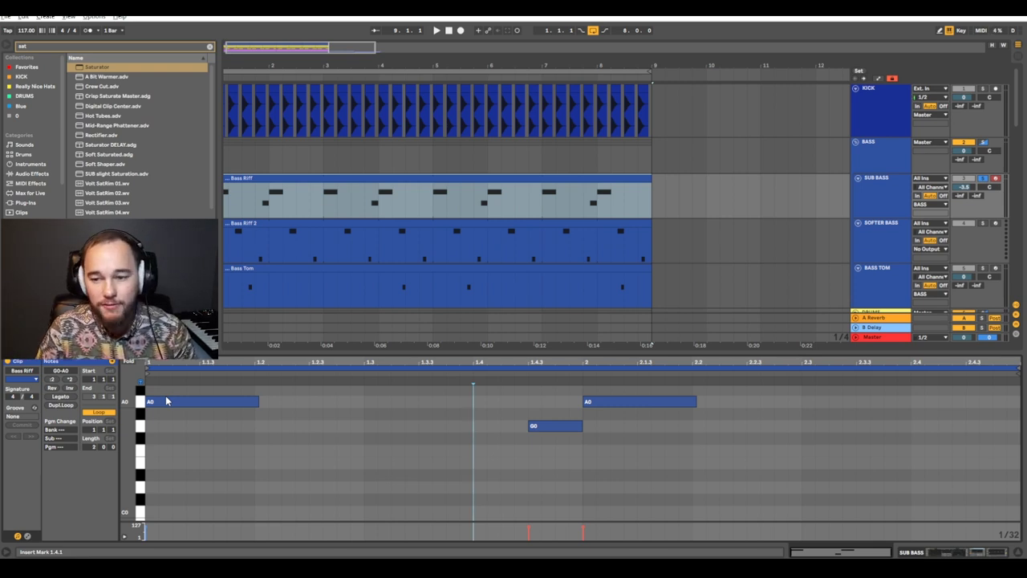
Add a Compressor to the SUB BASS track and place it after the EQ Eight at the end of the chain.
click(893, 212)
key(ctrl+f)
text(comp)
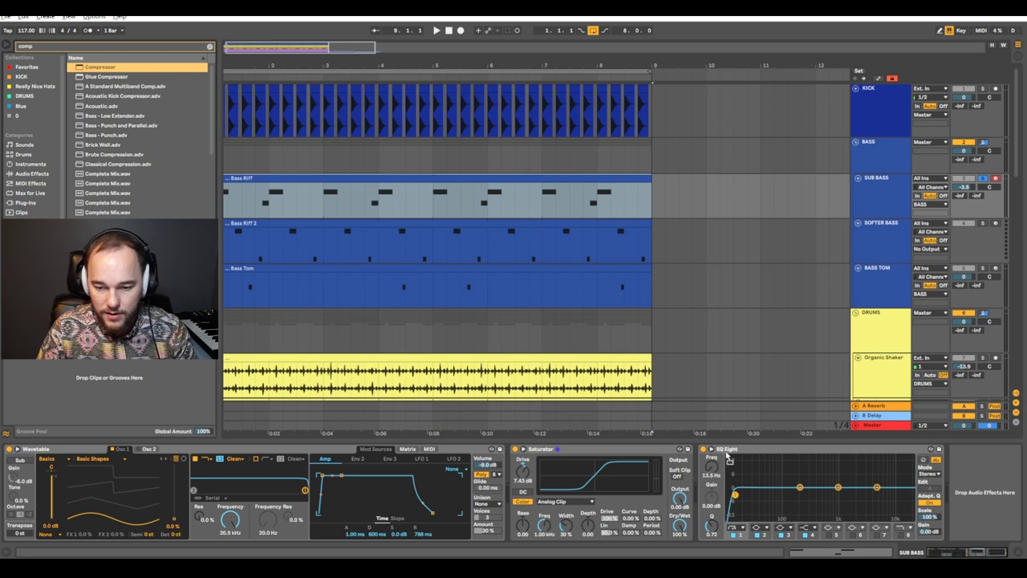
drag(728, 456, 789, 477)
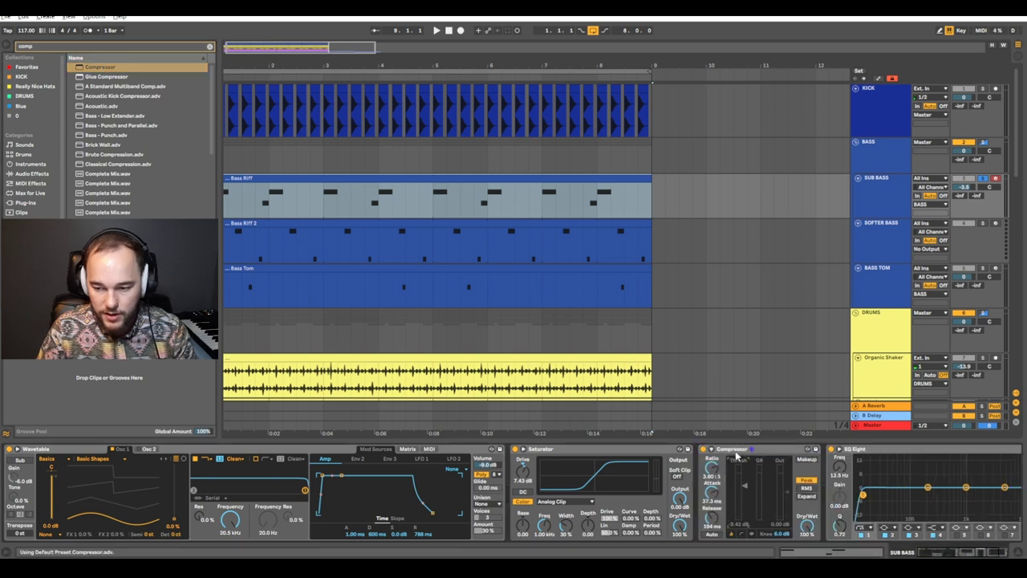
drag(977, 474, 992, 495)
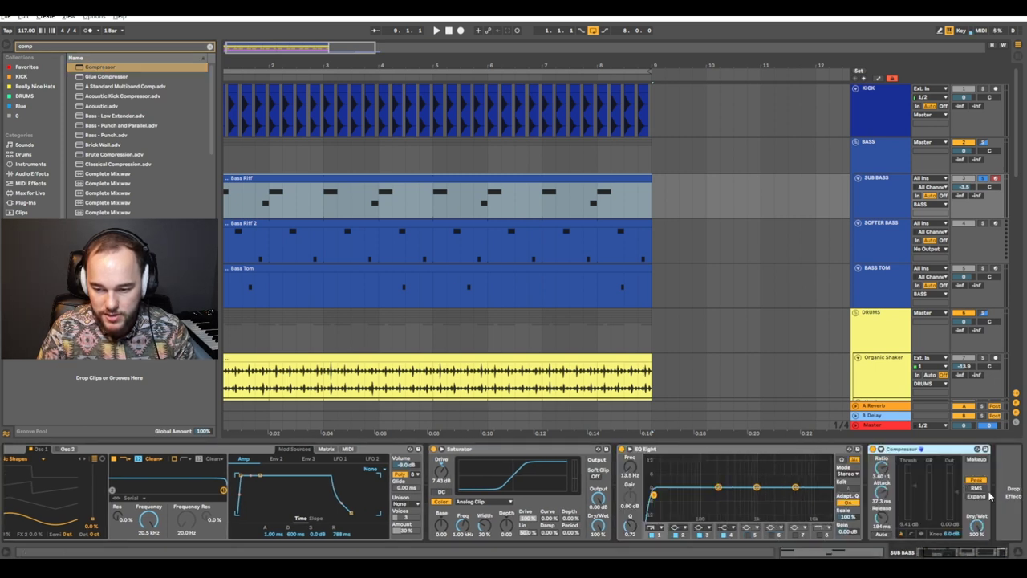
Sidechain the SUB BASS compressor to KICK Post FX with -21.8 dB threshold, 0.46 ms attack and 53.6 ms release.
click(884, 455)
click(887, 474)
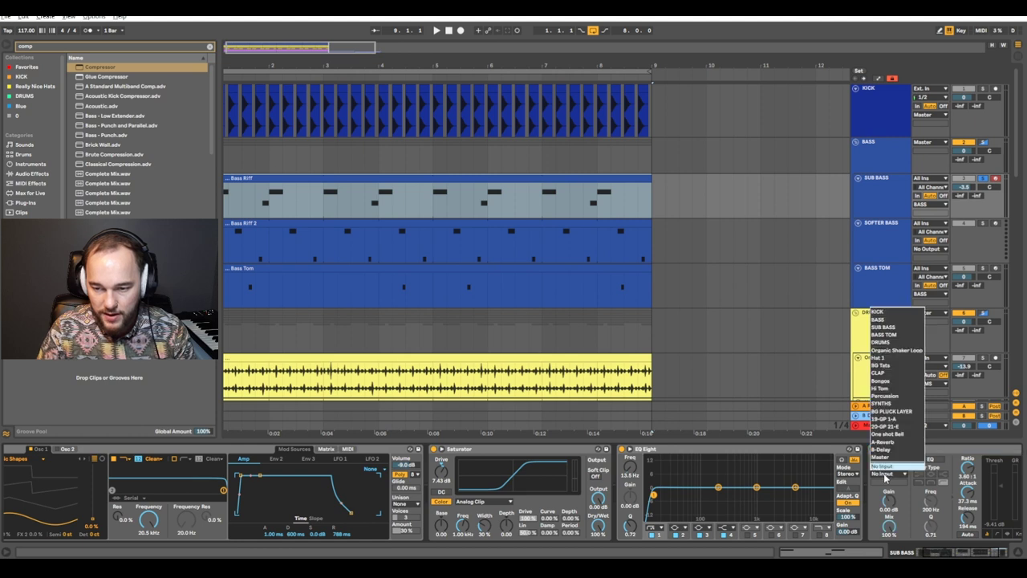
click(881, 313)
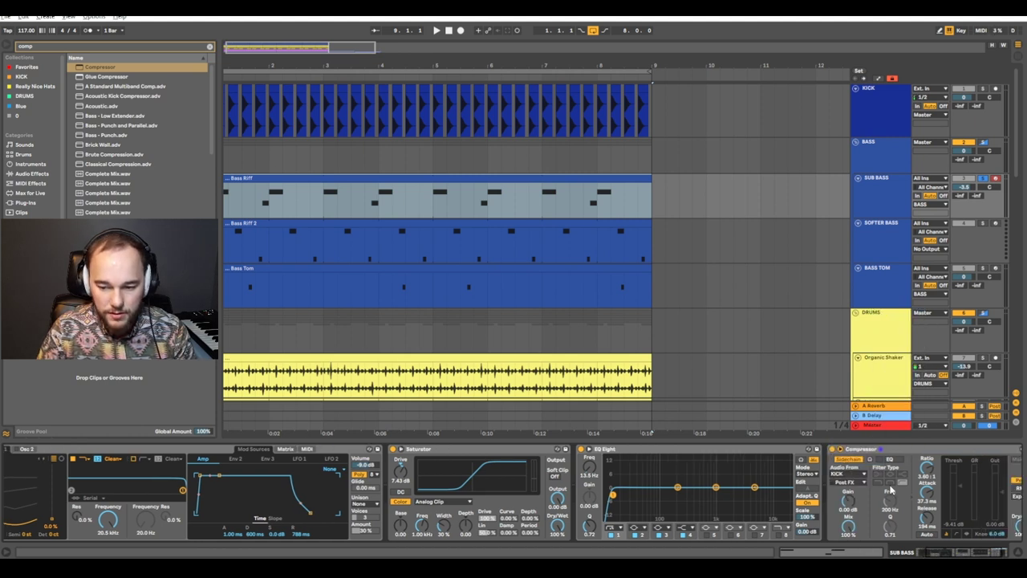
drag(889, 488, 889, 503)
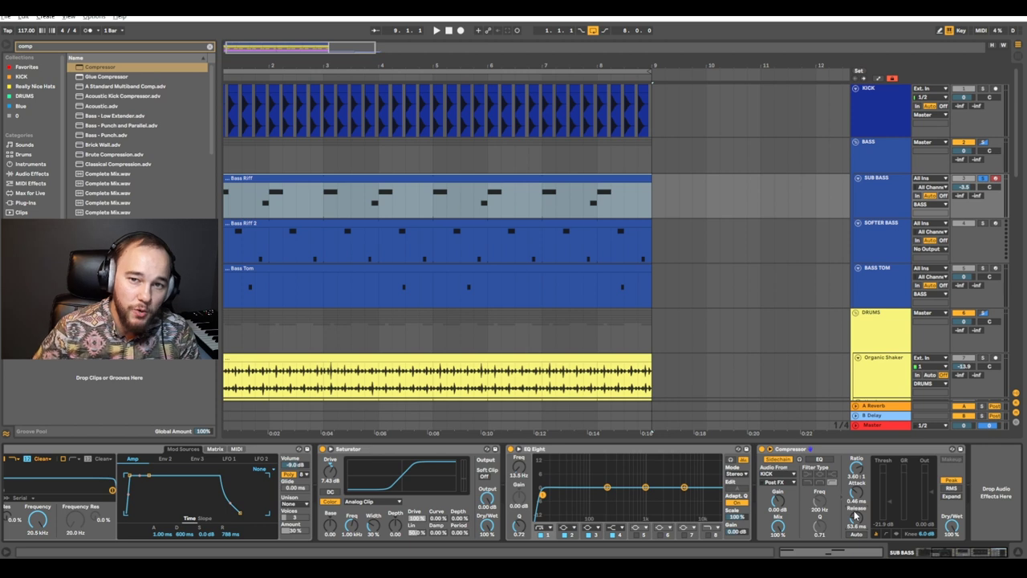
Set the compressor's attack to about 5.26 ms during playback, and reopen the Bass Riff clip's notes.
key(space)
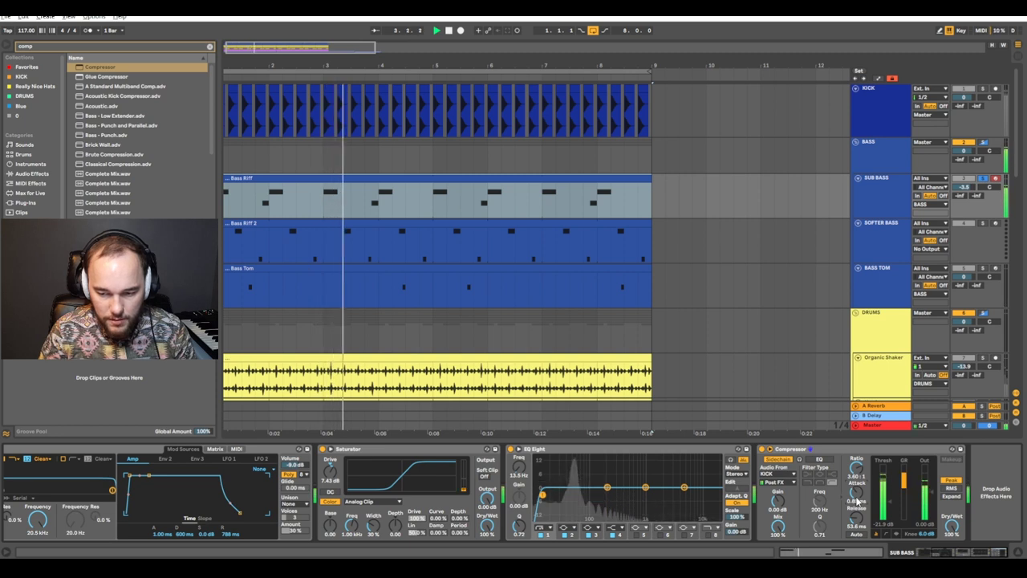
drag(857, 501, 857, 491)
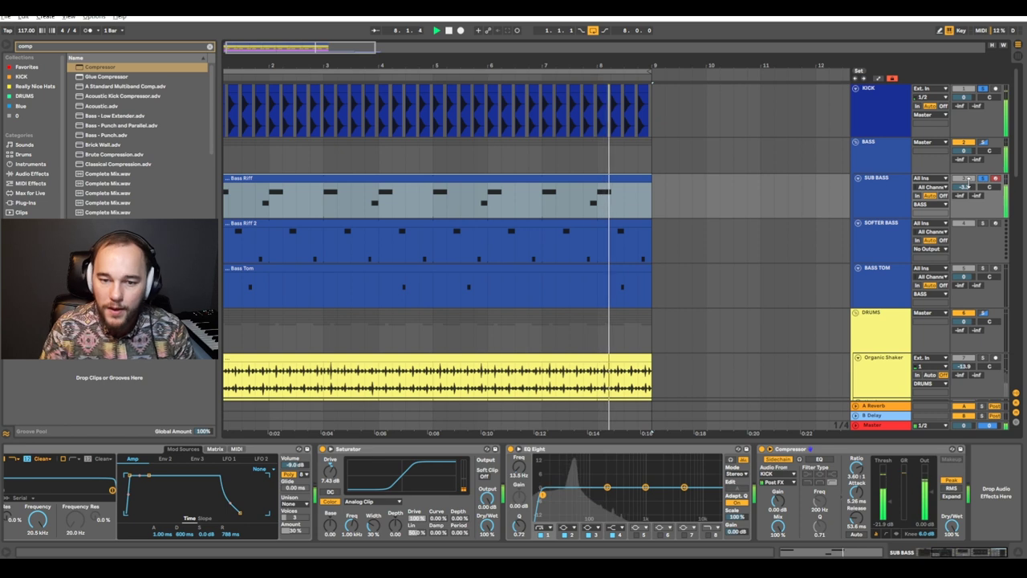
double_click(465, 178)
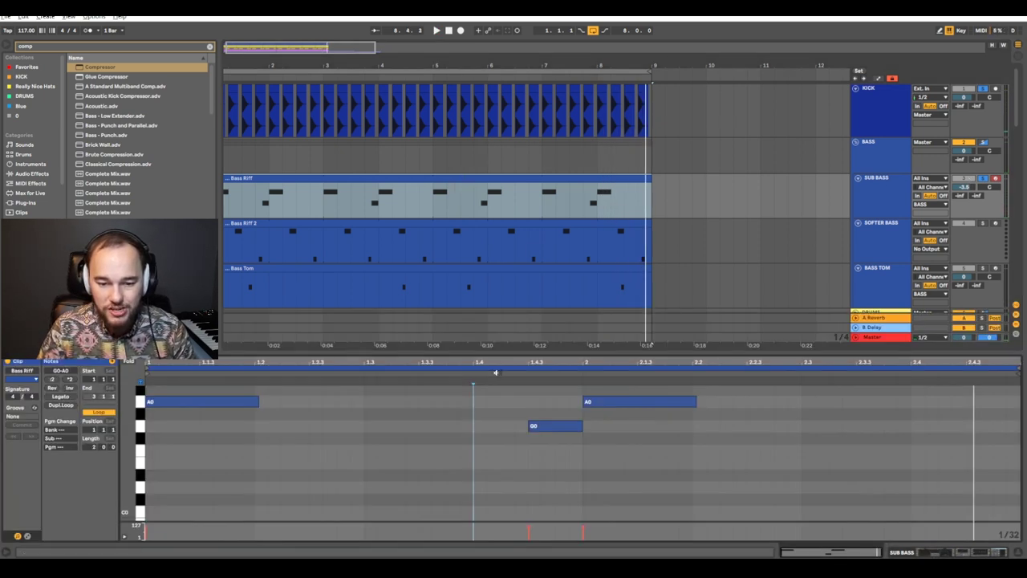
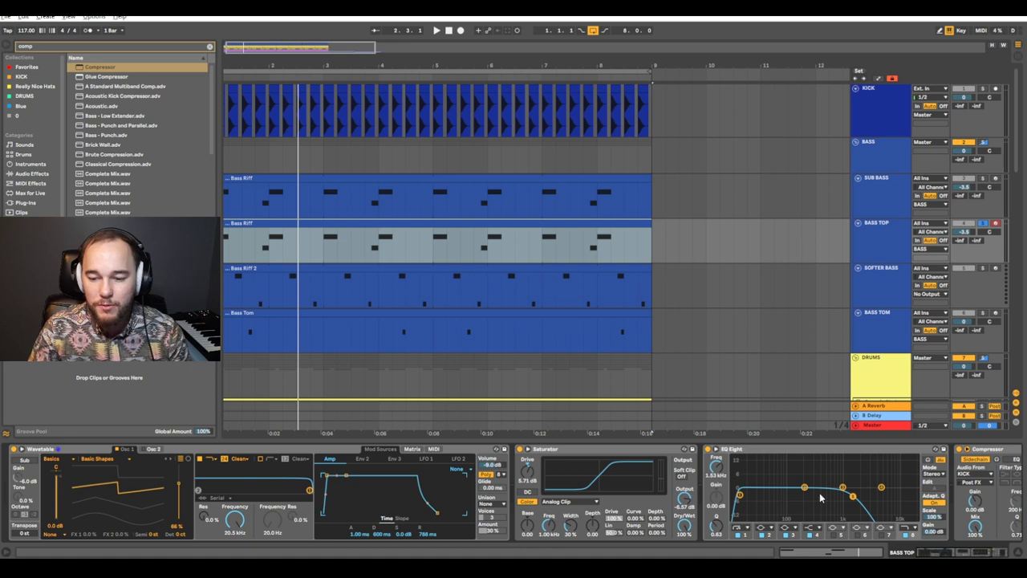
Lower the band 8 low-pass cutoff in the BASS TOP track's EQ Eight to about 290 Hz while listening.
key(space)
drag(853, 496, 813, 496)
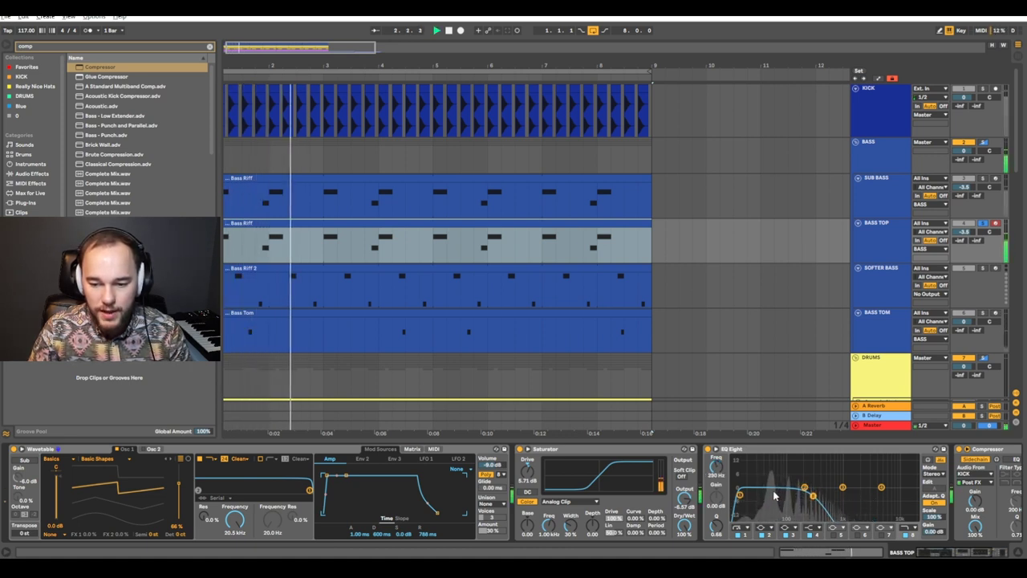
key(space)
Play BASS TOP and narrow its EQ by raising the band 1 low cut and lowering band 8 to about 240 Hz.
double_click(300, 225)
key(space)
click(870, 236)
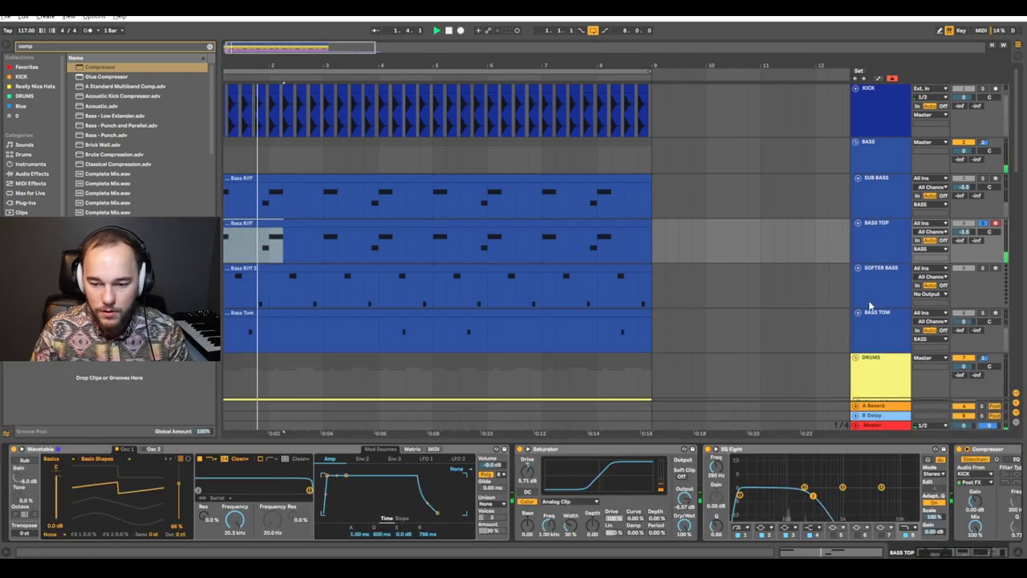
drag(739, 493, 809, 497)
key(space)
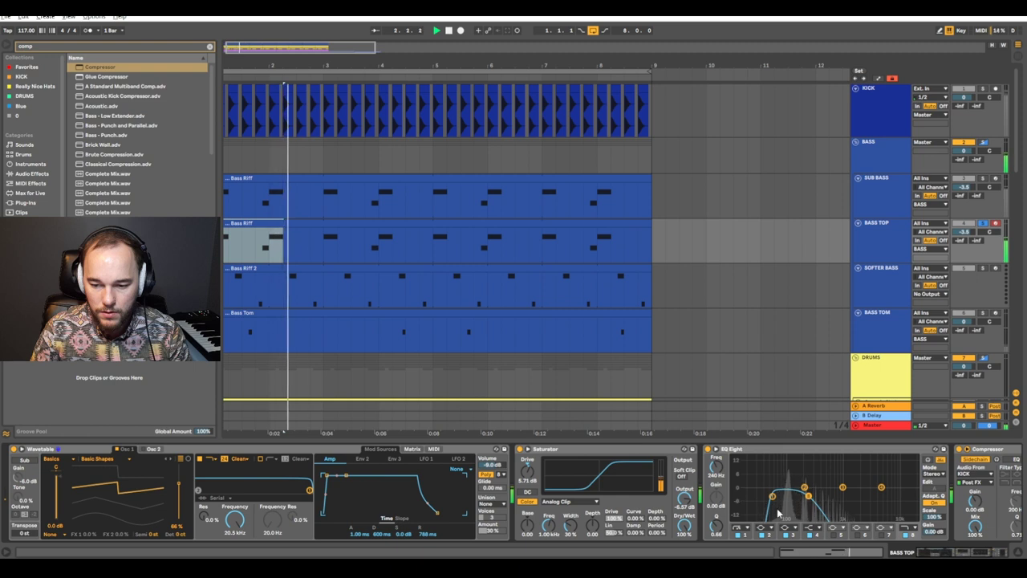
Choose a low-pass filter type for band 8 of the BASS TOP EQ and lower its cutoff to about 188 Hz.
click(908, 529)
click(908, 513)
drag(808, 496, 803, 496)
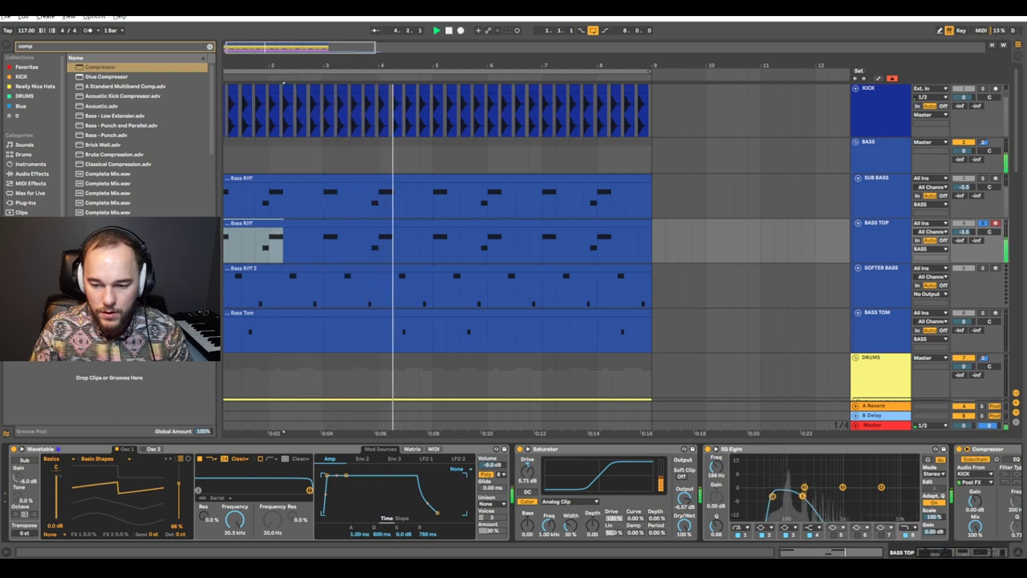
Solo SUB BASS alongside BASS TOP and listen to the two bass layers together.
key(space)
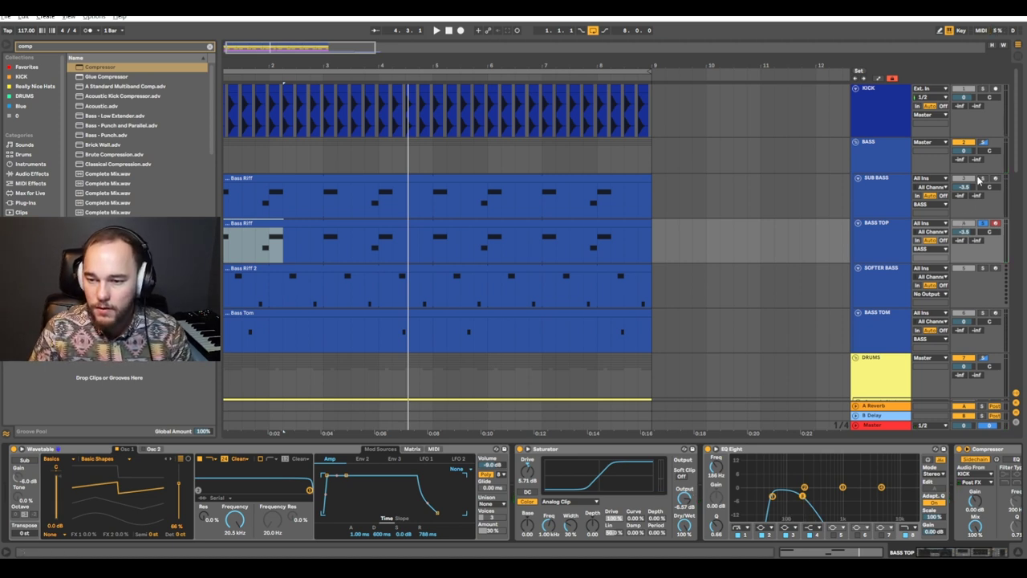
key(space)
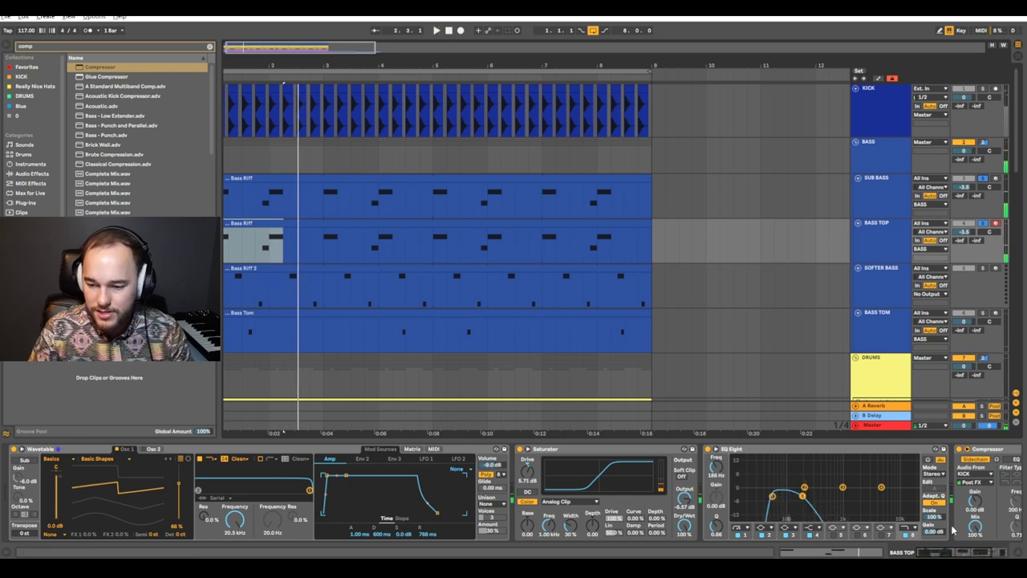
click(953, 529)
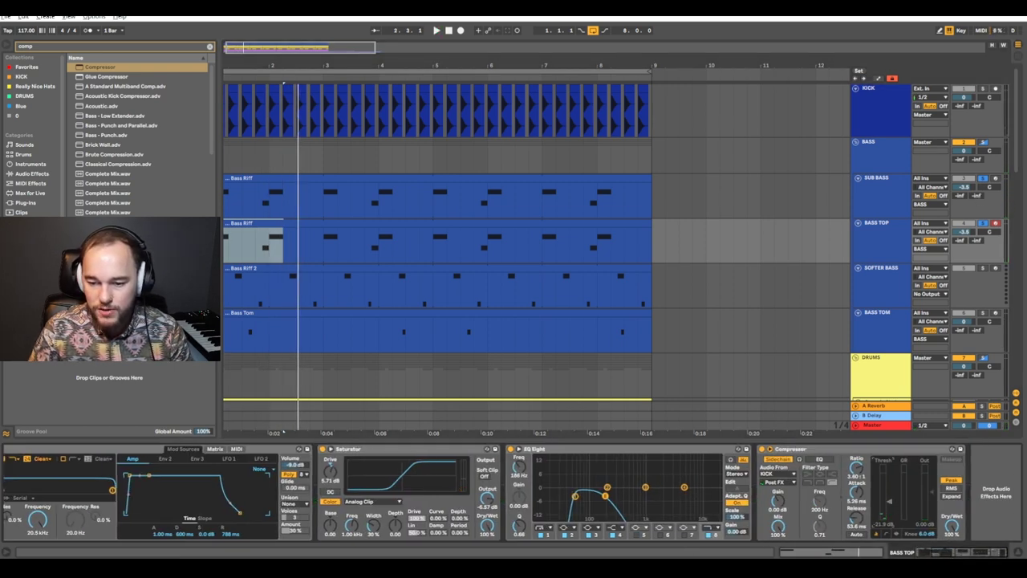
Compare the device chains and EQ Eight curves of the SUB BASS and BASS TOP tracks.
click(881, 212)
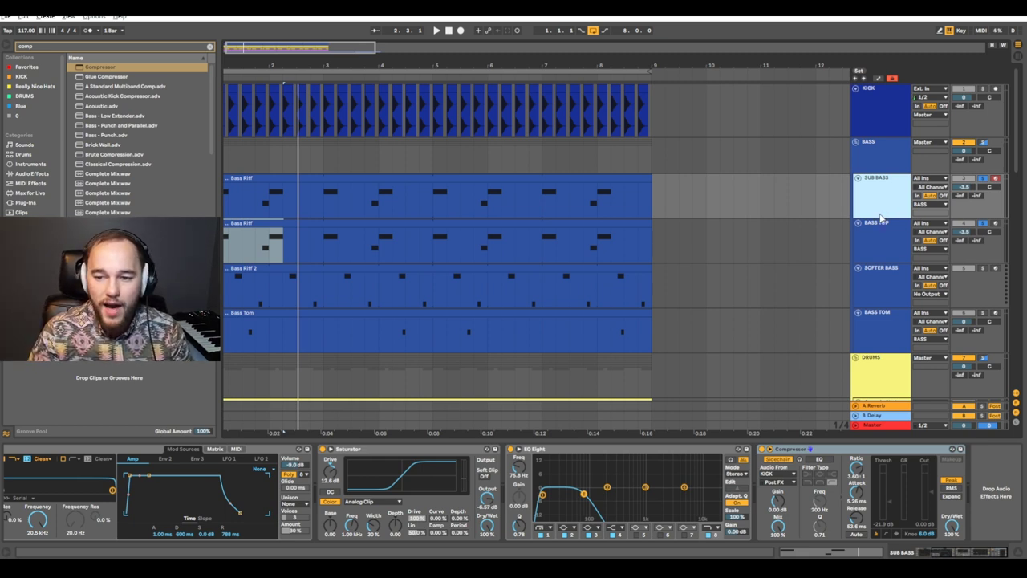
click(886, 231)
click(880, 210)
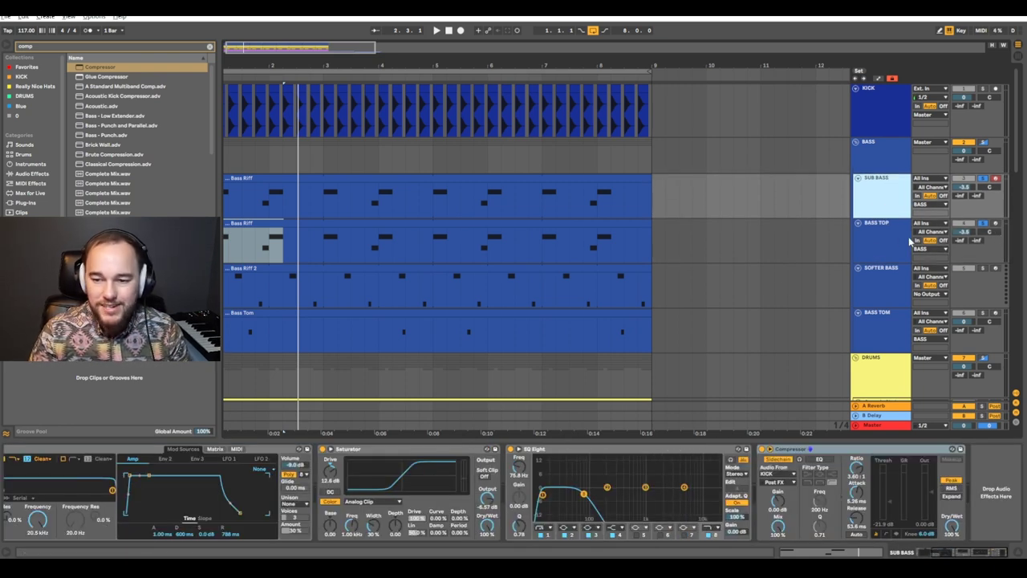
click(895, 243)
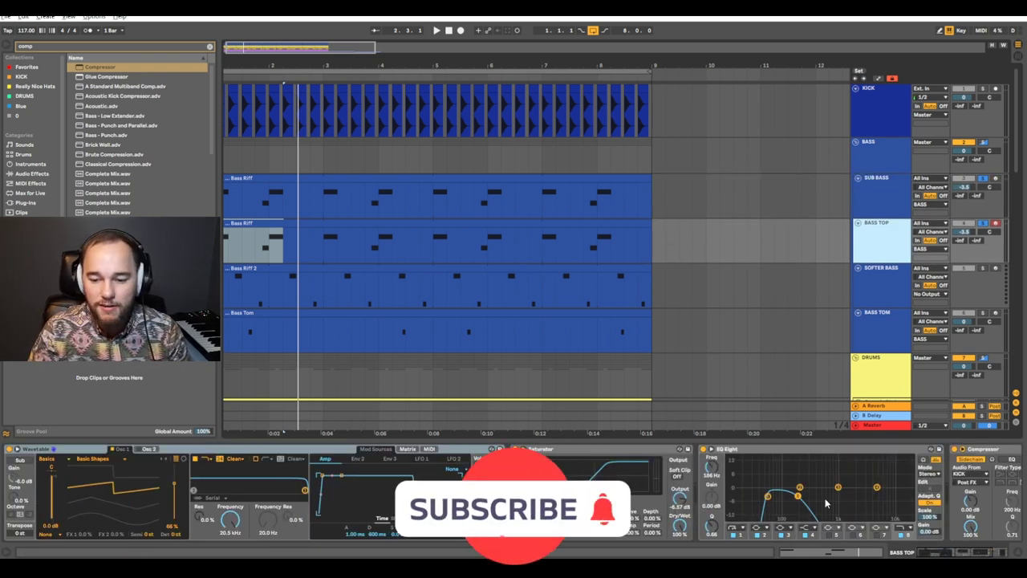
While listening, refine the BASS TOP EQ's band 8 cutoff, lower band 4, and set band 3 to about -2.85 dB at 861 Hz.
drag(797, 496, 796, 497)
key(space)
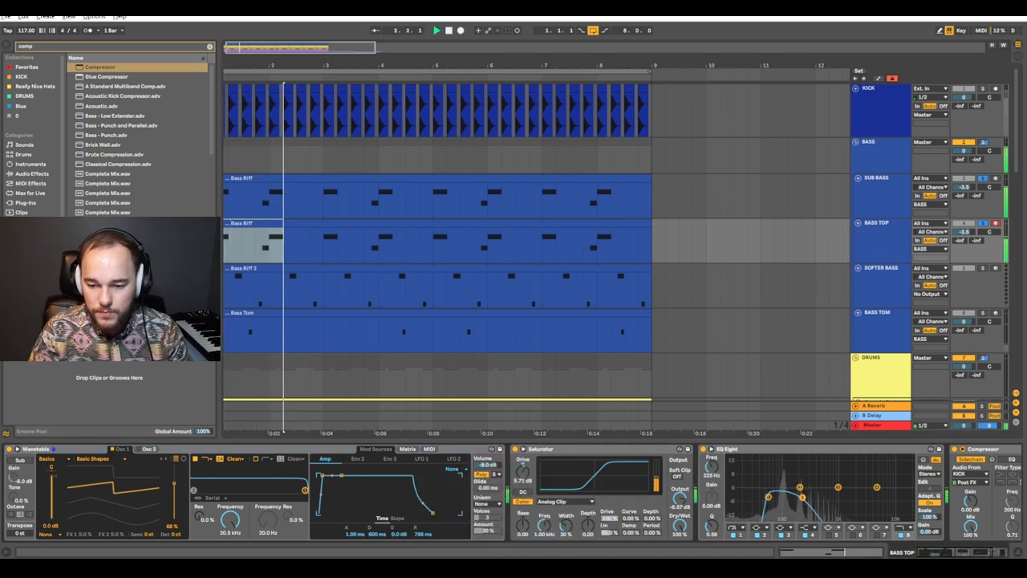
drag(878, 488, 835, 492)
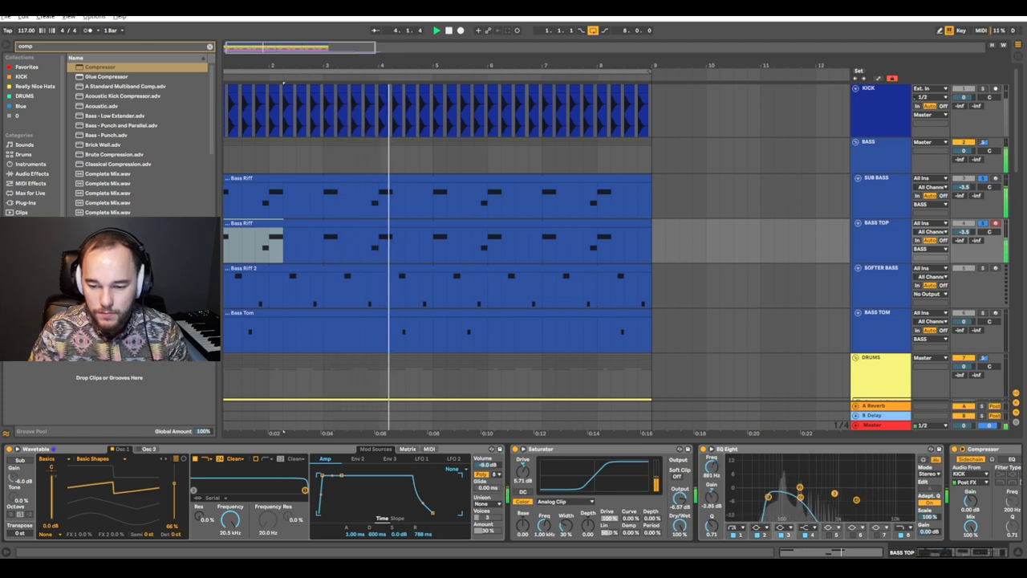
Lower BASS TOP's Wavetable filter 1 frequency to 153 Hz and modulate it with Env 2 by 19.
click(888, 238)
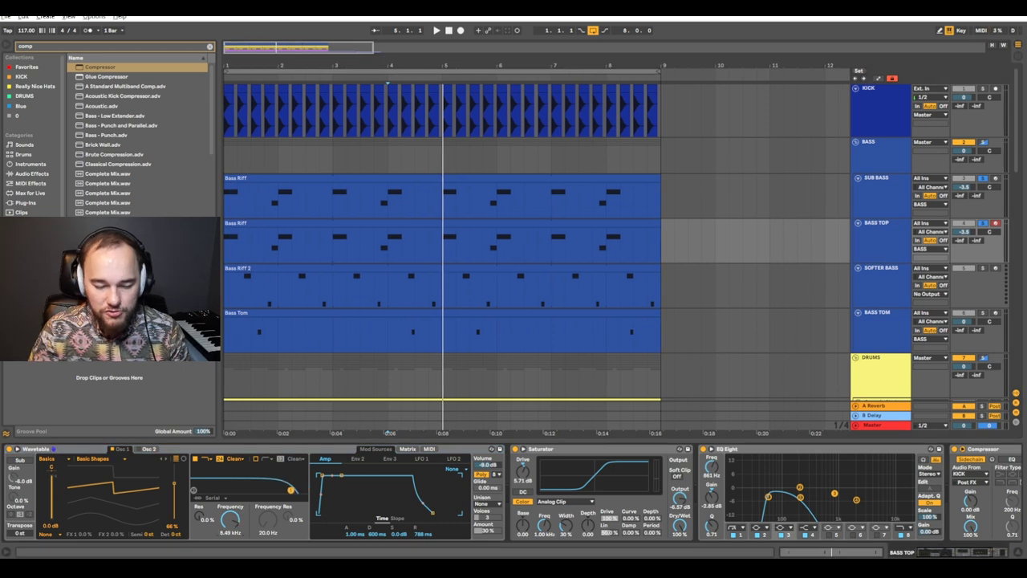
drag(231, 520, 231, 555)
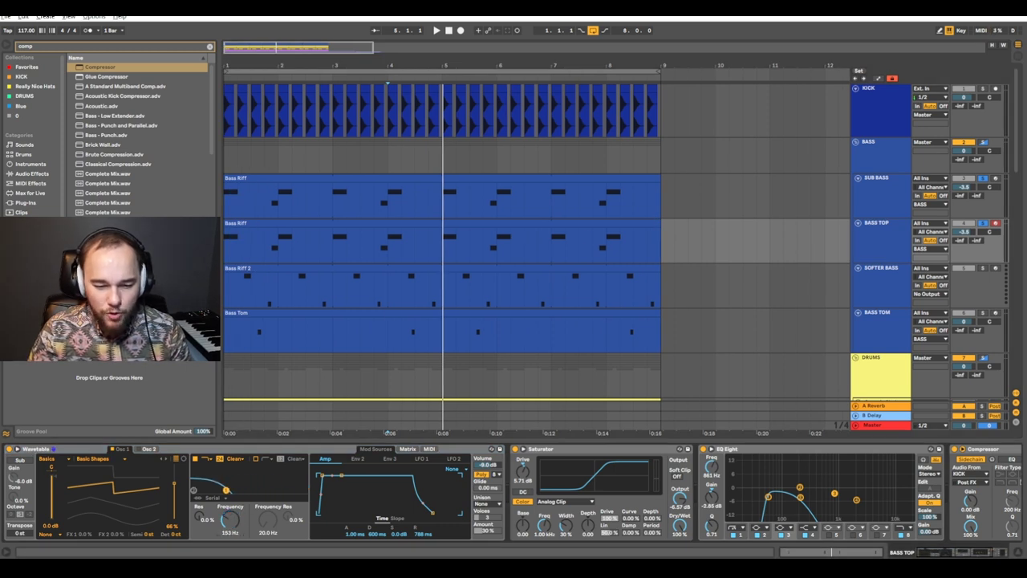
click(407, 449)
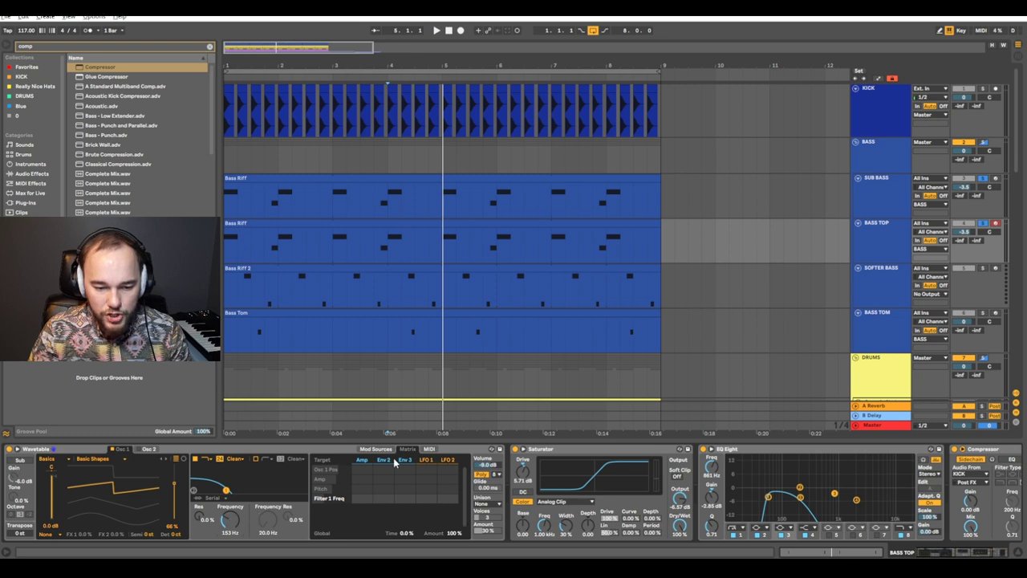
drag(384, 498, 384, 491)
key(space)
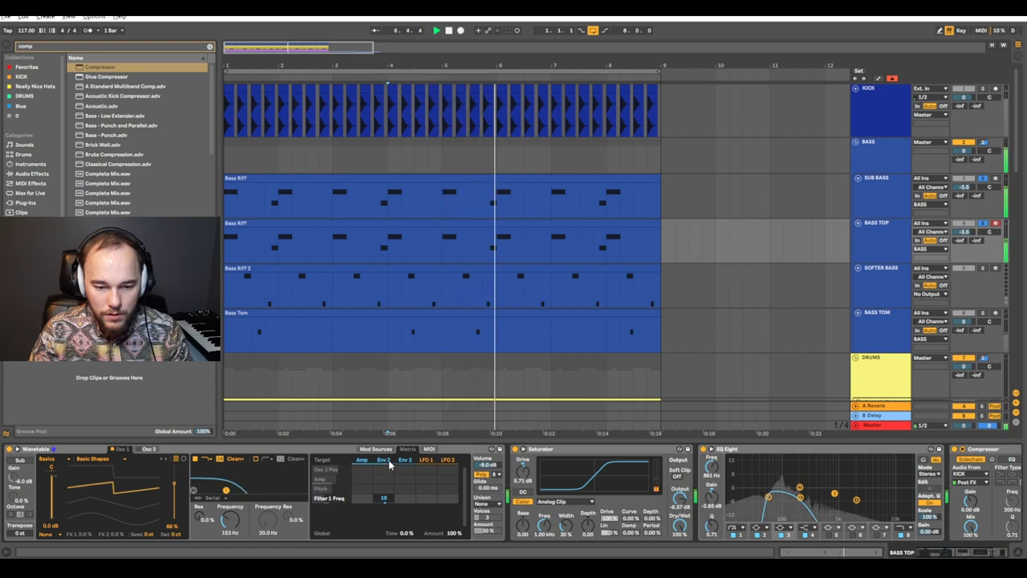
click(389, 461)
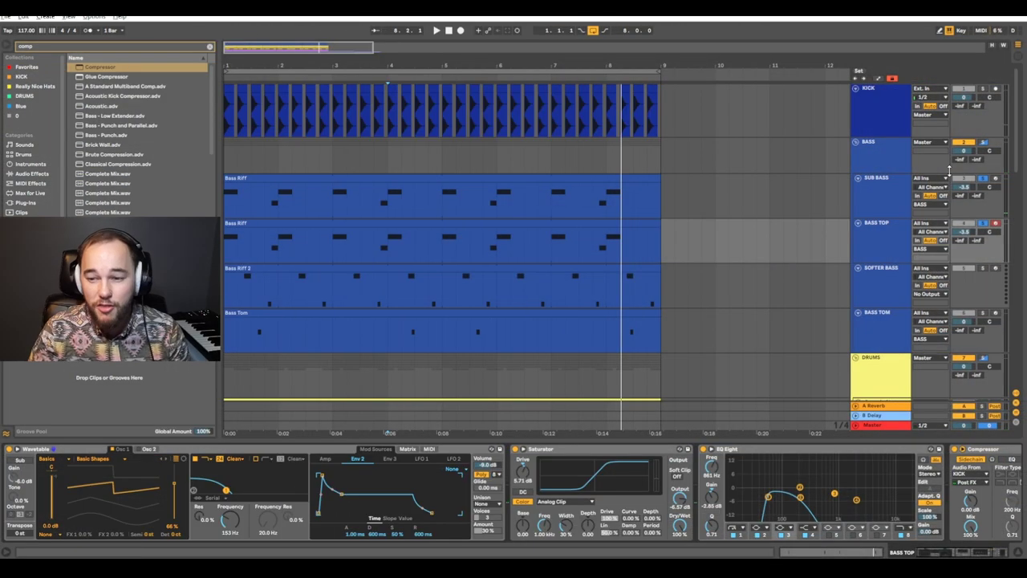
Copy the Wavetable from SUB BASS onto the SOFTER BASS track and review the SUB BASS and BASS TOP devices.
click(890, 185)
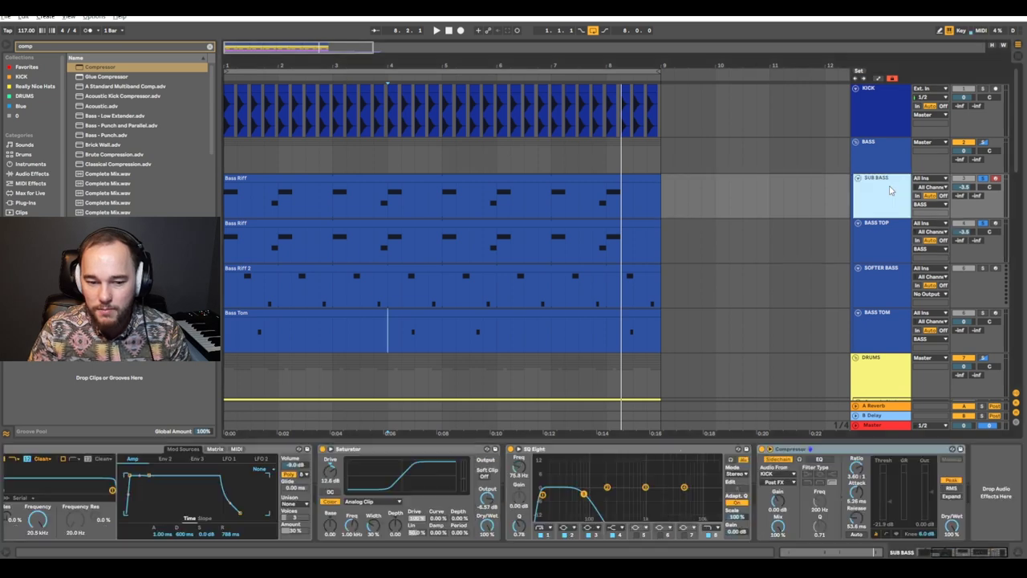
click(132, 450)
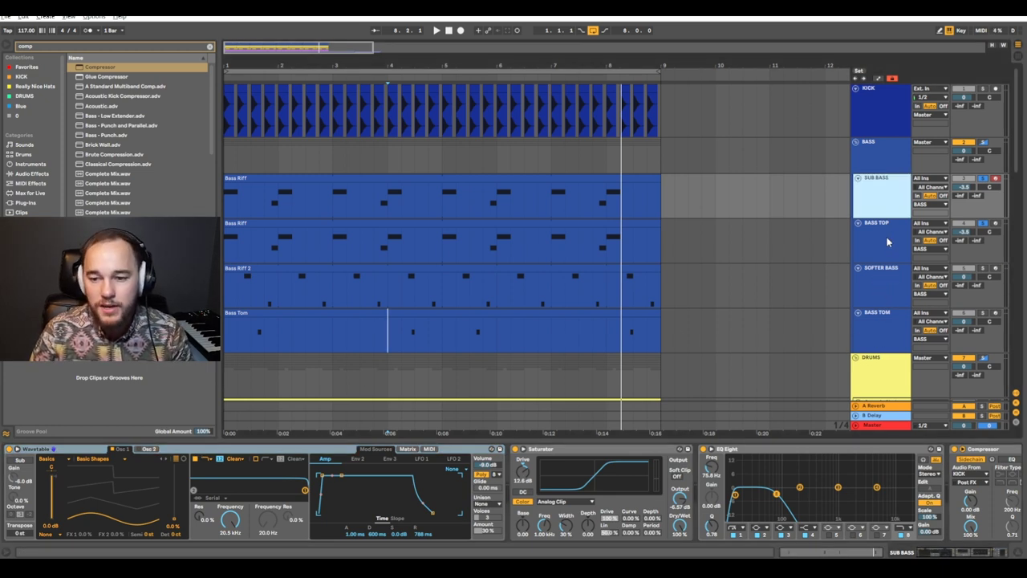
click(887, 281)
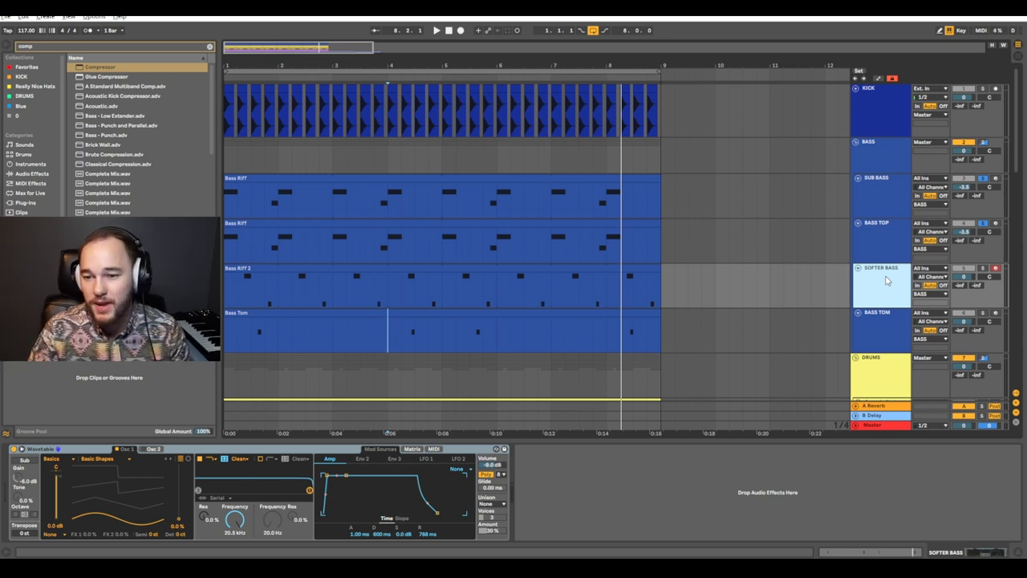
click(896, 194)
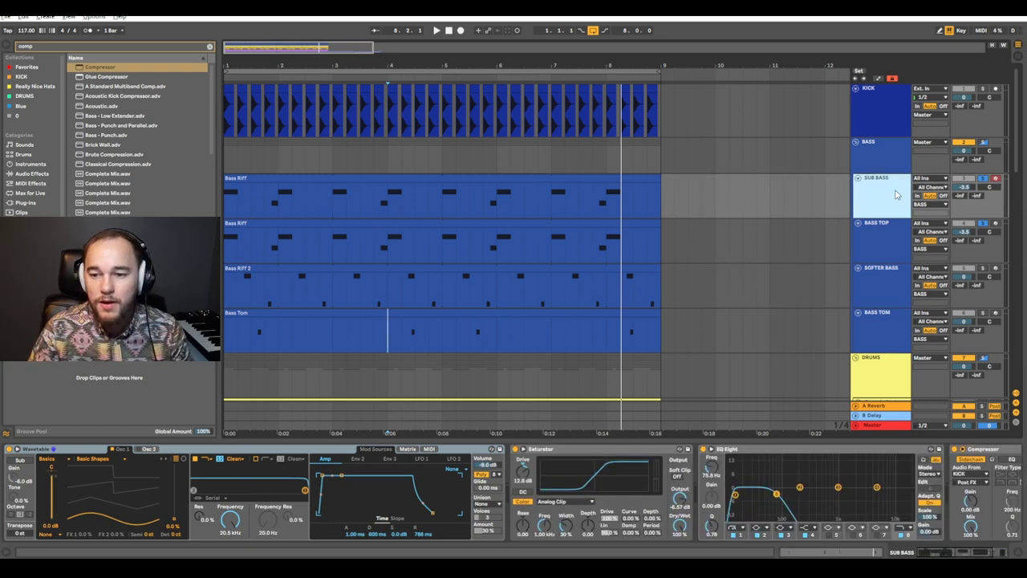
click(893, 240)
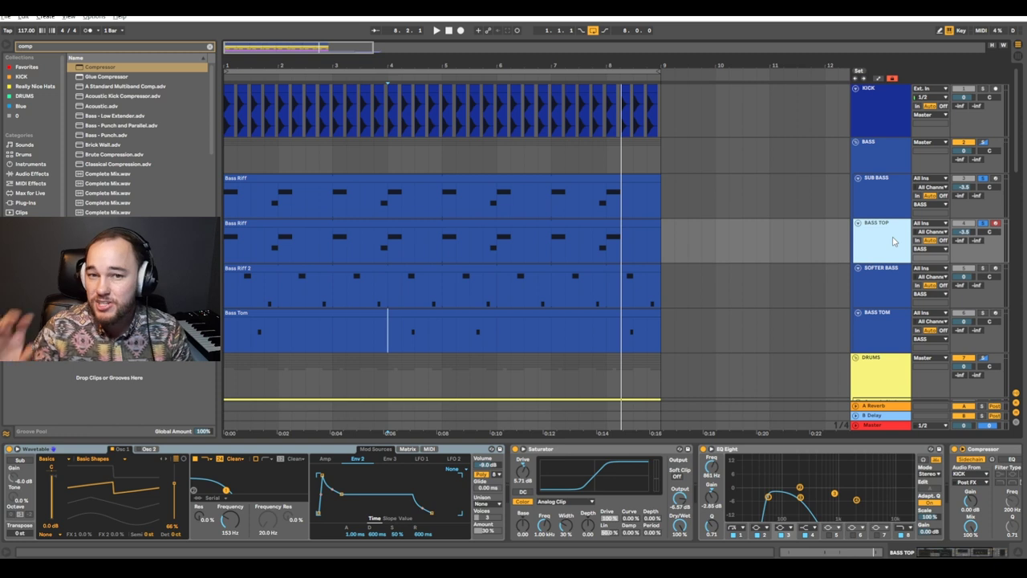
Raise the SOFTER BASS oscillator 1 wavetable position to 16 % and add an EQ Eight after the Wavetable.
click(890, 286)
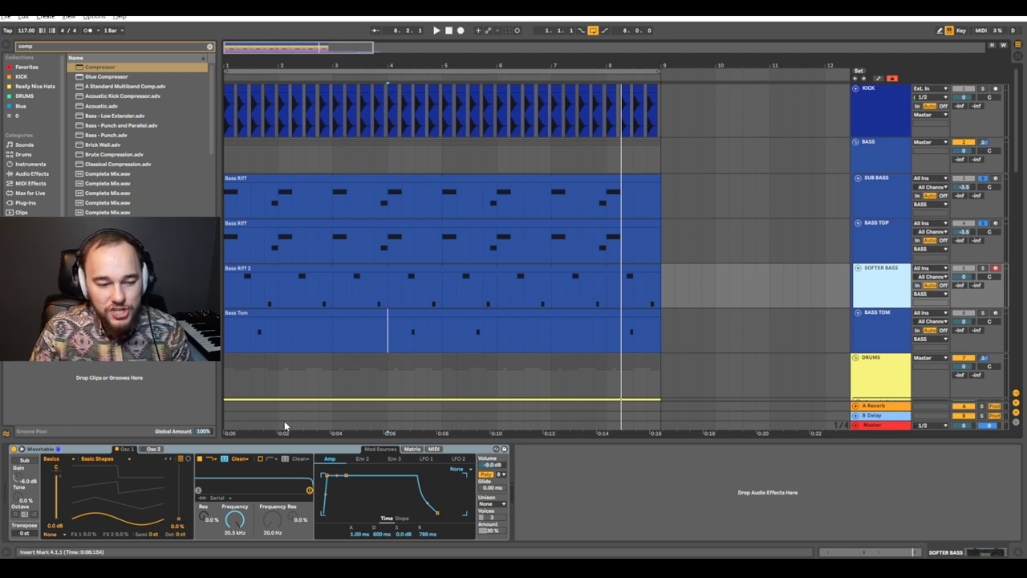
drag(120, 524, 120, 517)
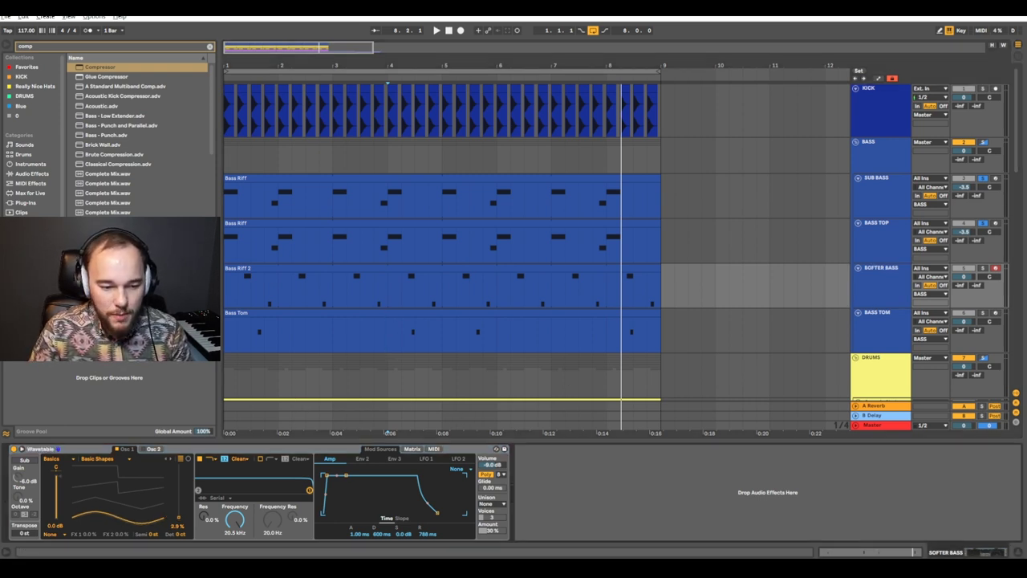
key(ctrl+f)
text(eq)
drag(96, 76, 584, 516)
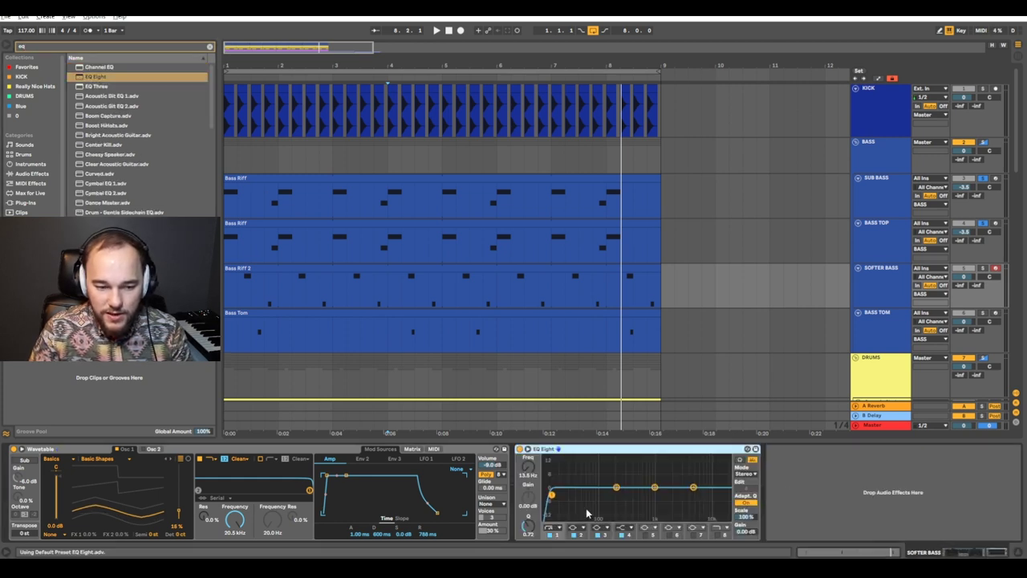
Audition SOFTER BASS and enable band 8 of its EQ Eight as a low-pass at about 130 Hz.
key(space)
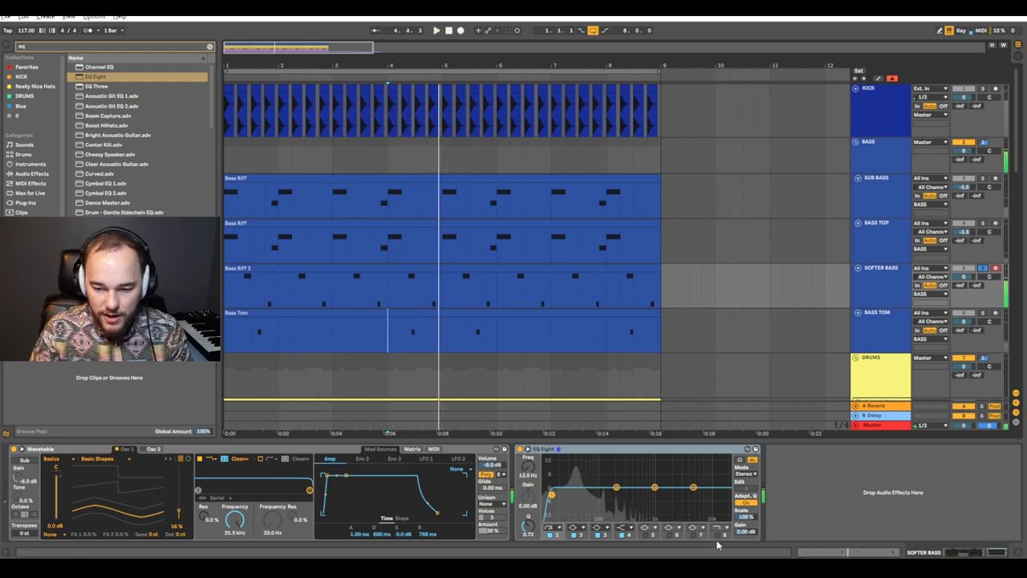
key(space)
click(719, 536)
drag(726, 496, 607, 494)
key(space)
key(space)
key(space)
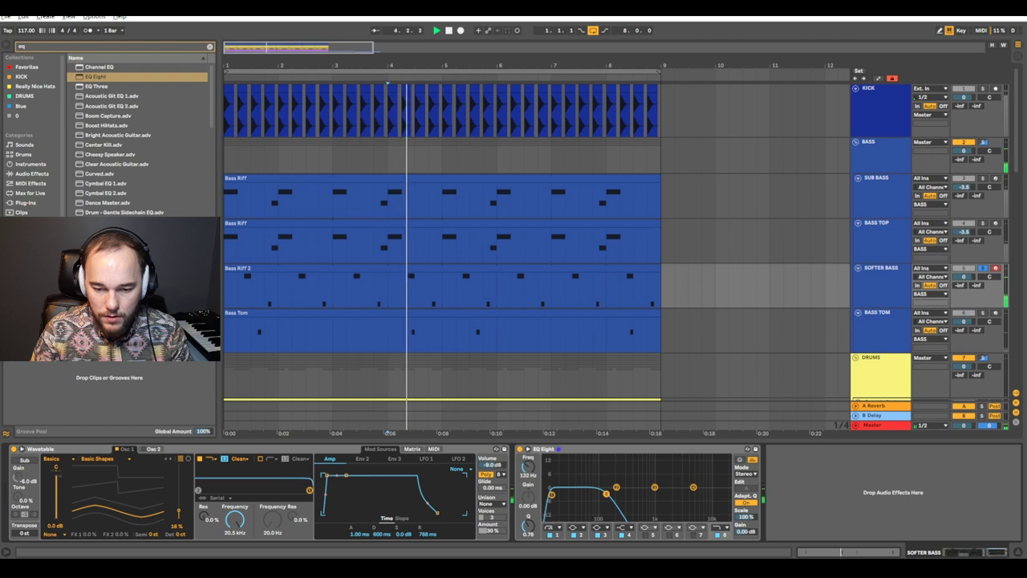
Nudge up the SOFTER BASS wavetable position and choose a steeper low-pass type for EQ band 8.
key(space)
drag(89, 486, 89, 483)
key(space)
click(722, 527)
click(724, 523)
Raise the SOFTER BASS EQ's band 8 cutoff to about 240 Hz and its oscillator 1 wavetable position to 29 %.
key(space)
key(space)
drag(607, 494, 621, 496)
drag(144, 513, 145, 509)
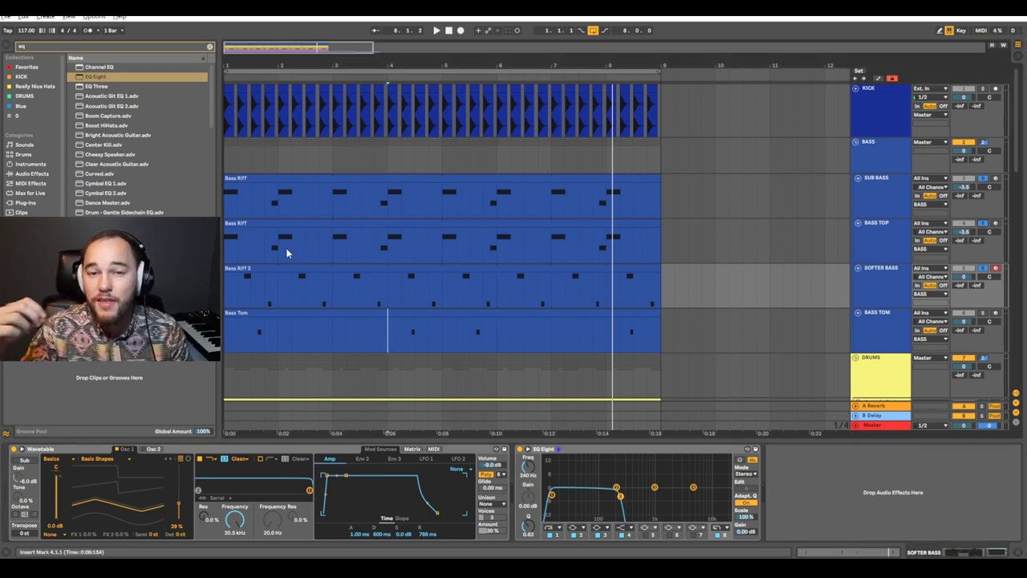
Examine how the Bass Riff and Bass Riff 2 notes interlock with the kick hits in the arrangement.
scroll(297, 254, up, 4)
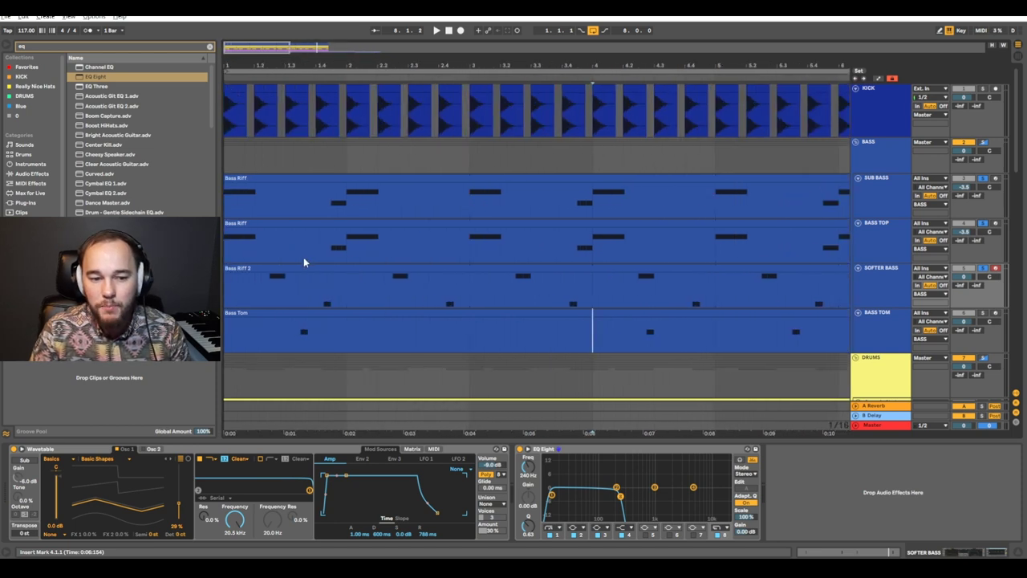
scroll(303, 257, down, 4)
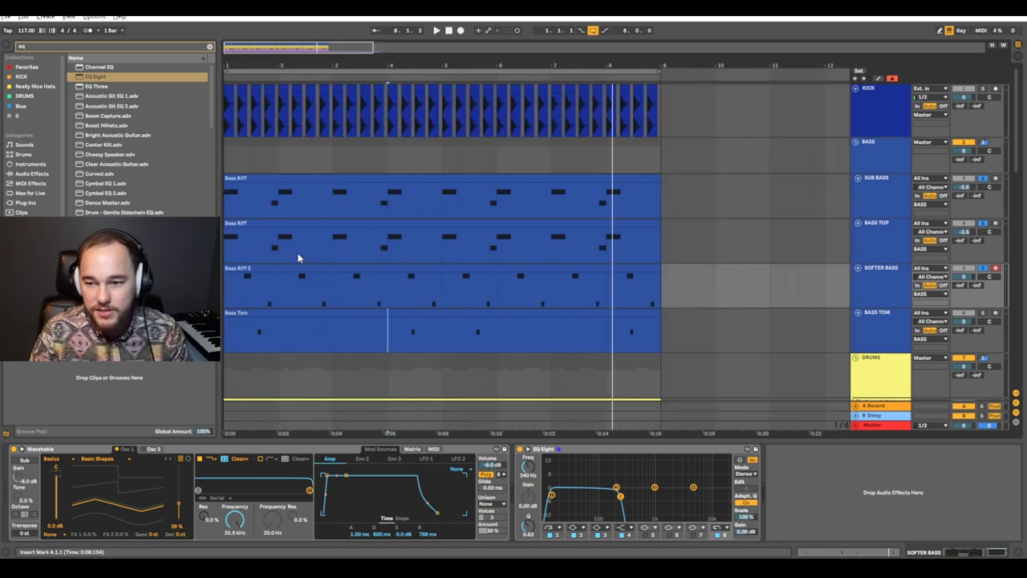
scroll(274, 283, up, 10)
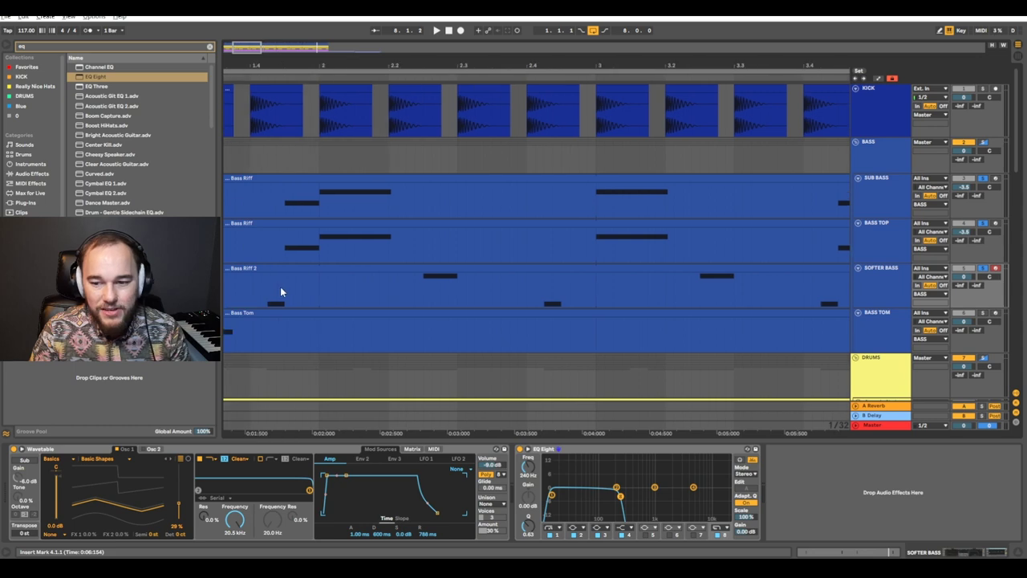
scroll(281, 285, down, 8)
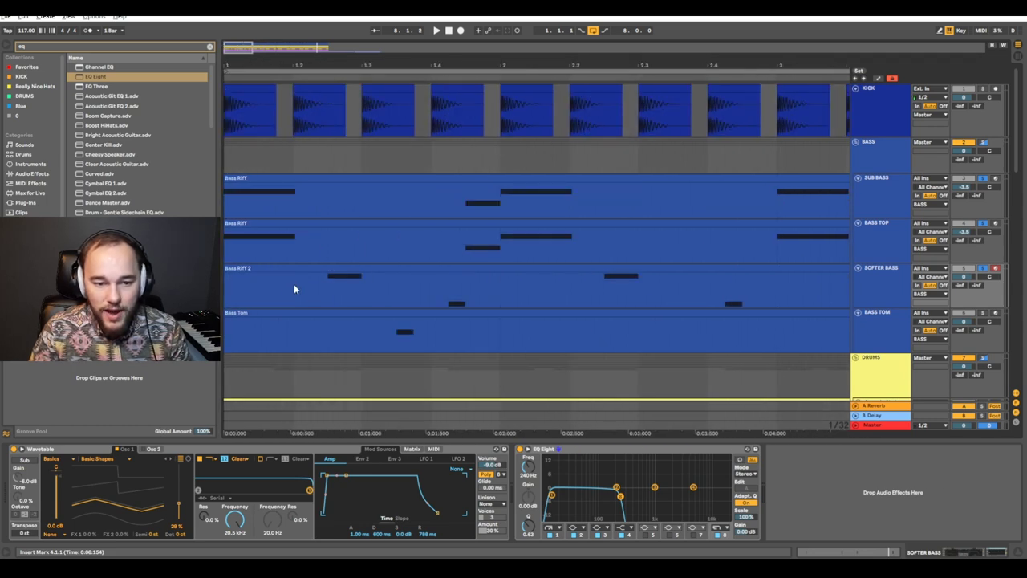
click(249, 177)
click(261, 268)
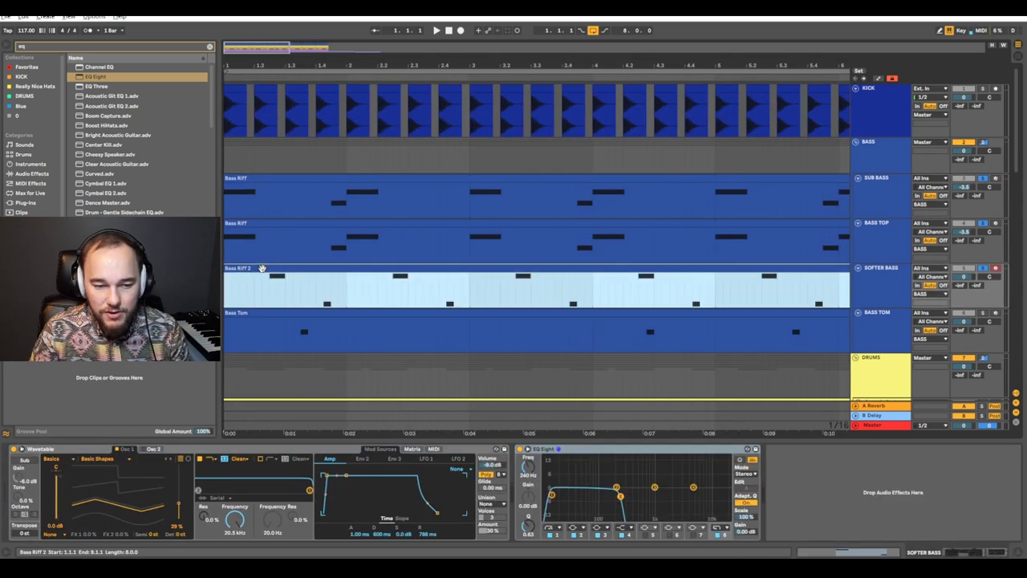
scroll(261, 267, down, 4)
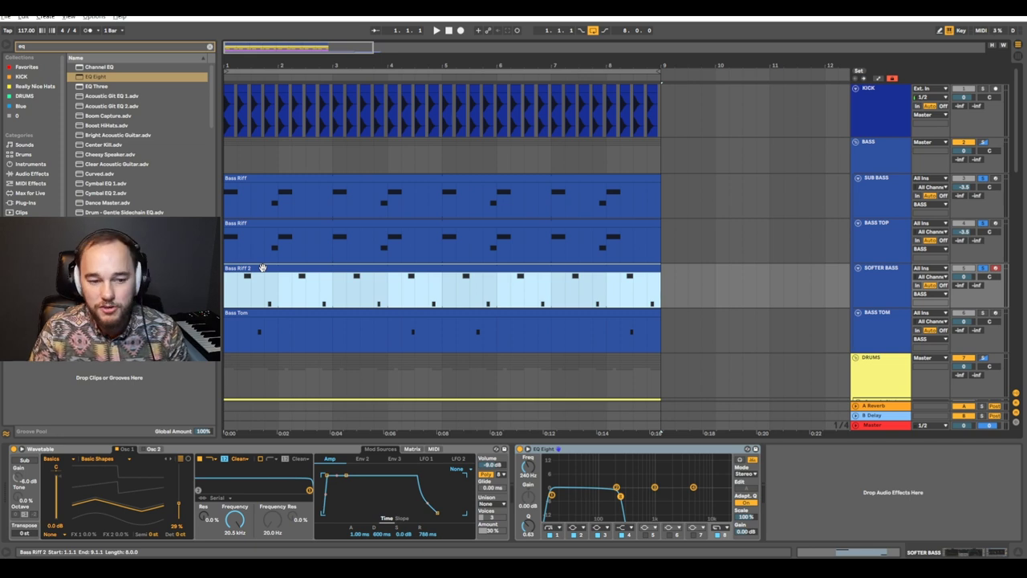
Play the kick together with the SUB BASS, BASS TOP and SOFTER BASS layers and follow the notes.
click(236, 172)
key(space)
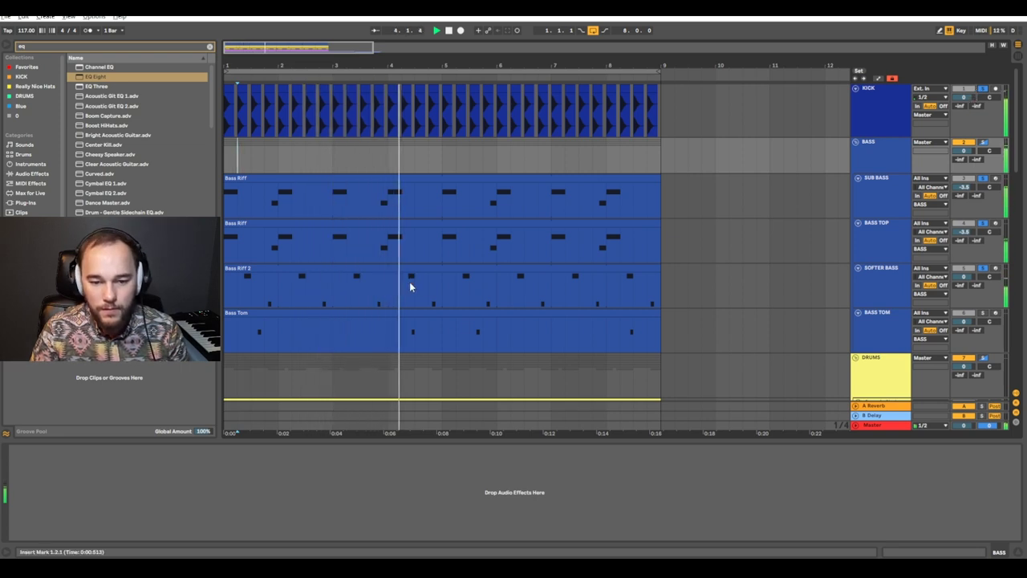
scroll(408, 289, up, 5)
scroll(508, 286, down, 5)
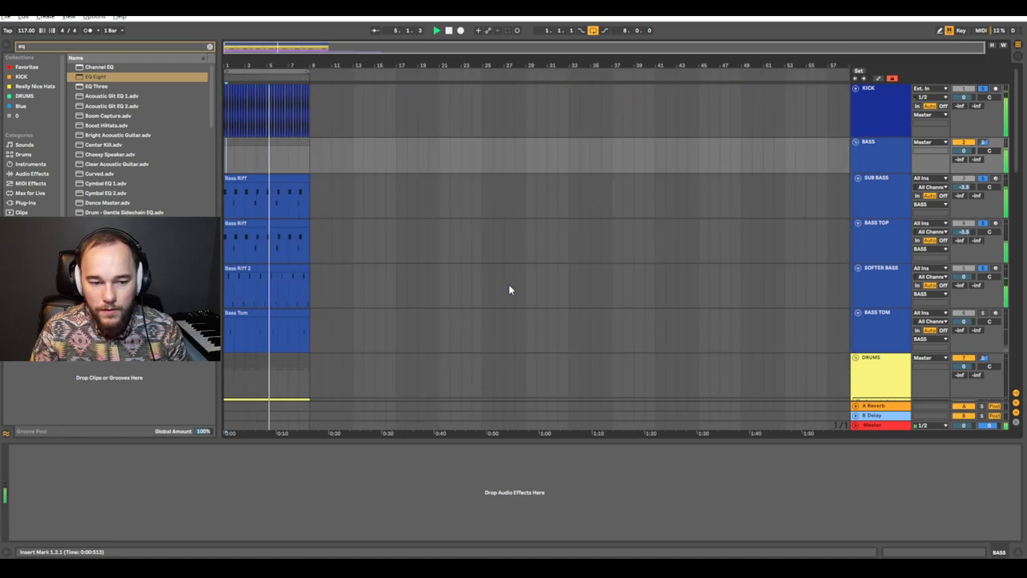
scroll(266, 287, up, 4)
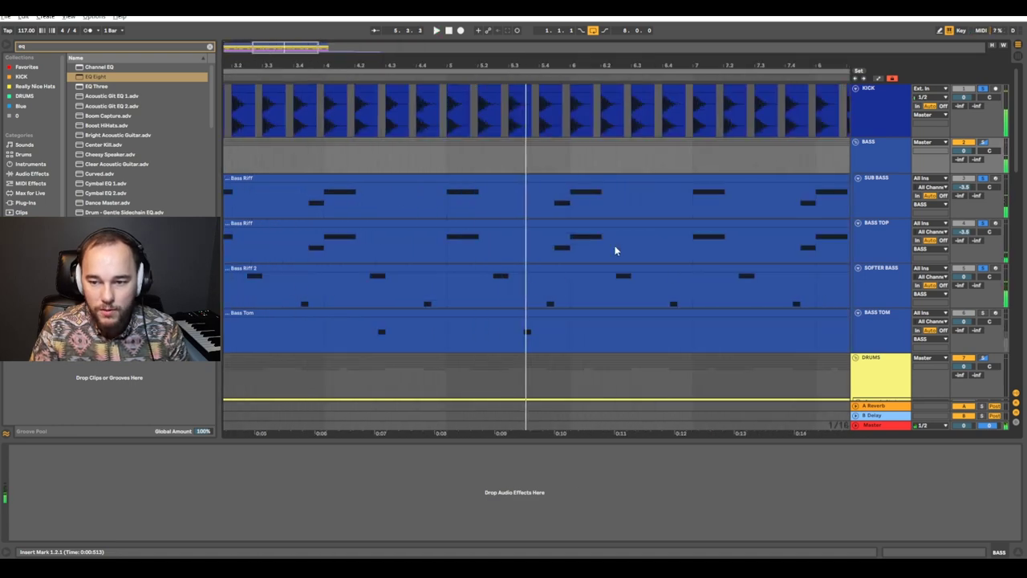
Copy the kick-sidechained Compressor from SUB BASS to the end of the SOFTER BASS chain and play the result.
click(910, 198)
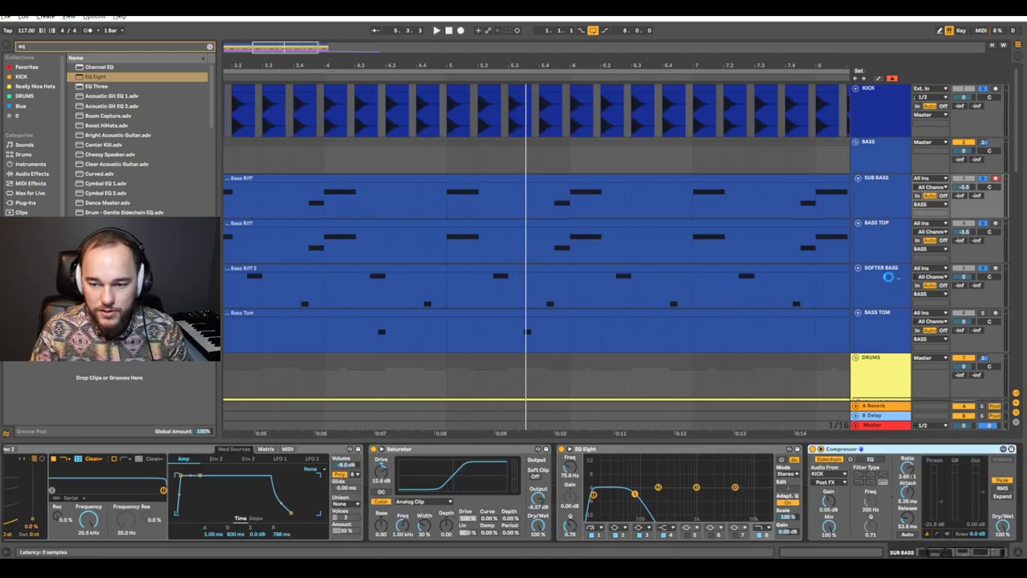
click(889, 276)
key(space)
scroll(494, 315, down, 4)
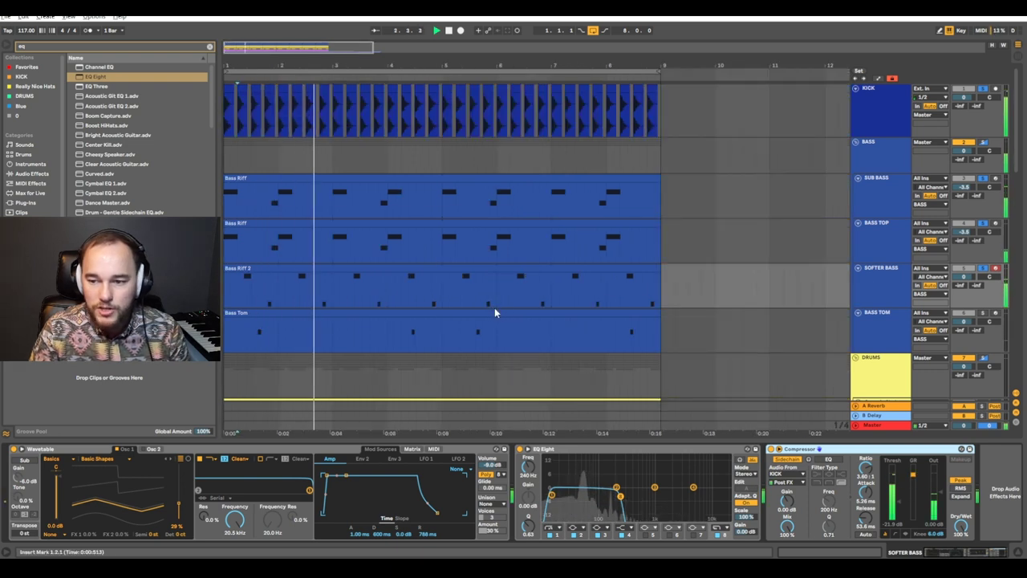
Set the BASS TOP track volume to -1.5 dB and include the BASS TOM track in the soloed tracks.
drag(969, 232, 968, 229)
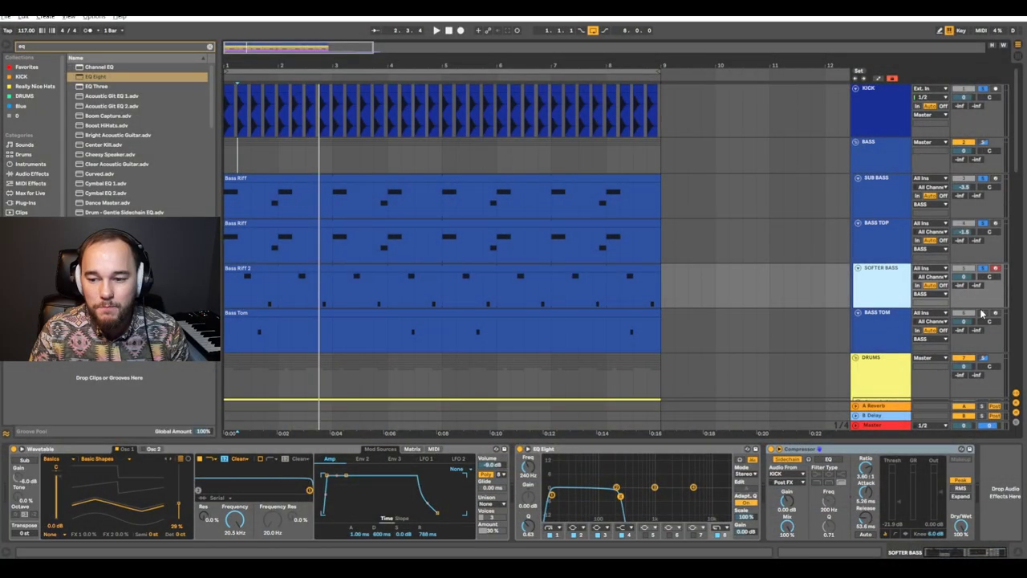
click(982, 313)
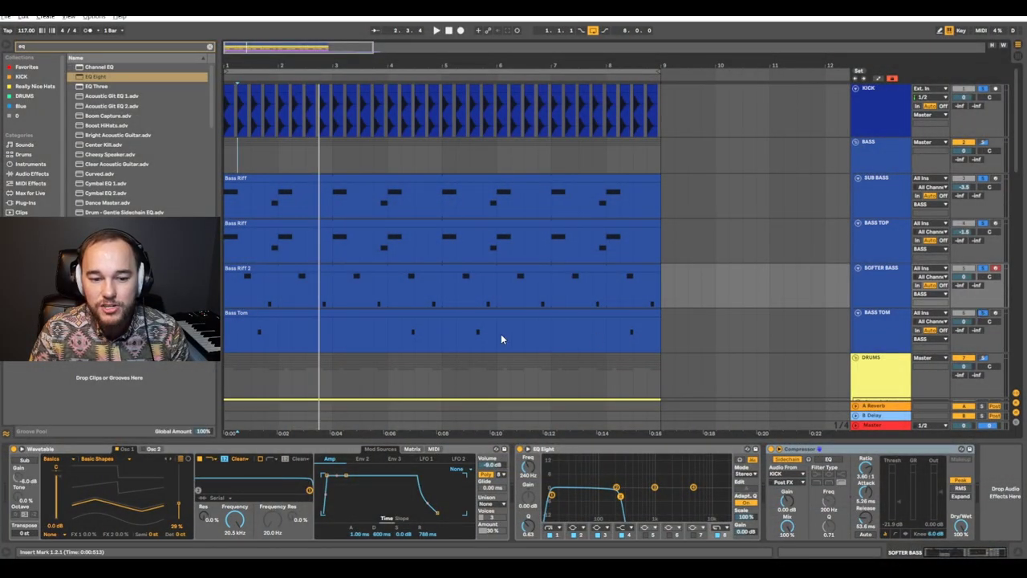
scroll(466, 338, up, 4)
scroll(463, 338, left, 4)
scroll(416, 331, down, 3)
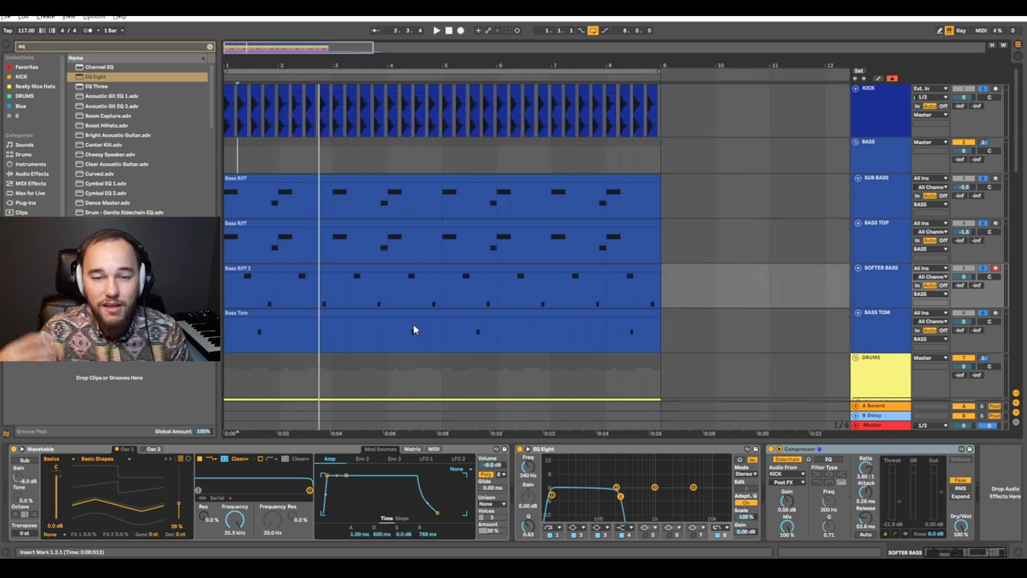
click(413, 329)
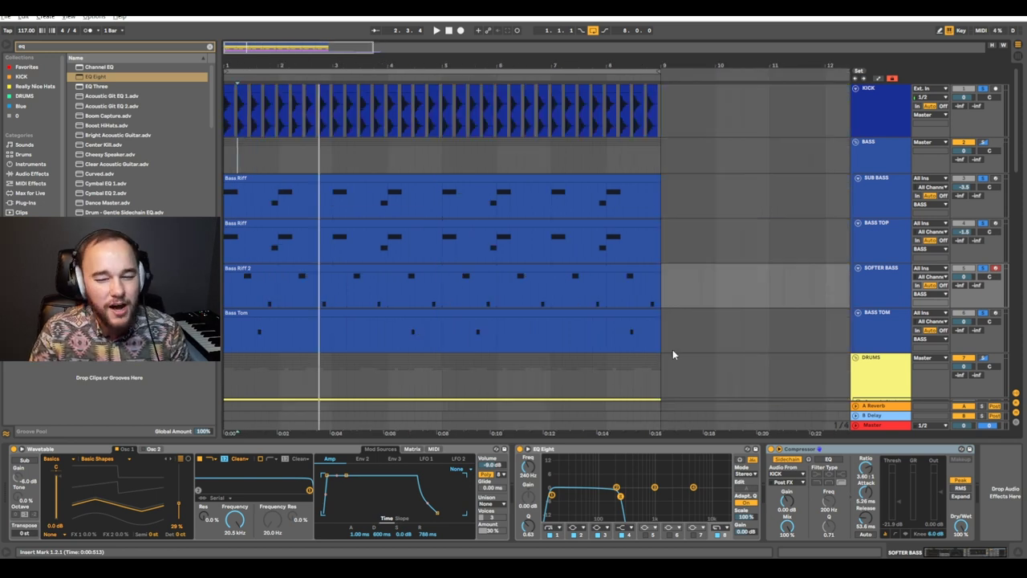
Add an EQ Eight to the BASS TOM track and high-pass it with band 1 at about 100 Hz.
click(878, 331)
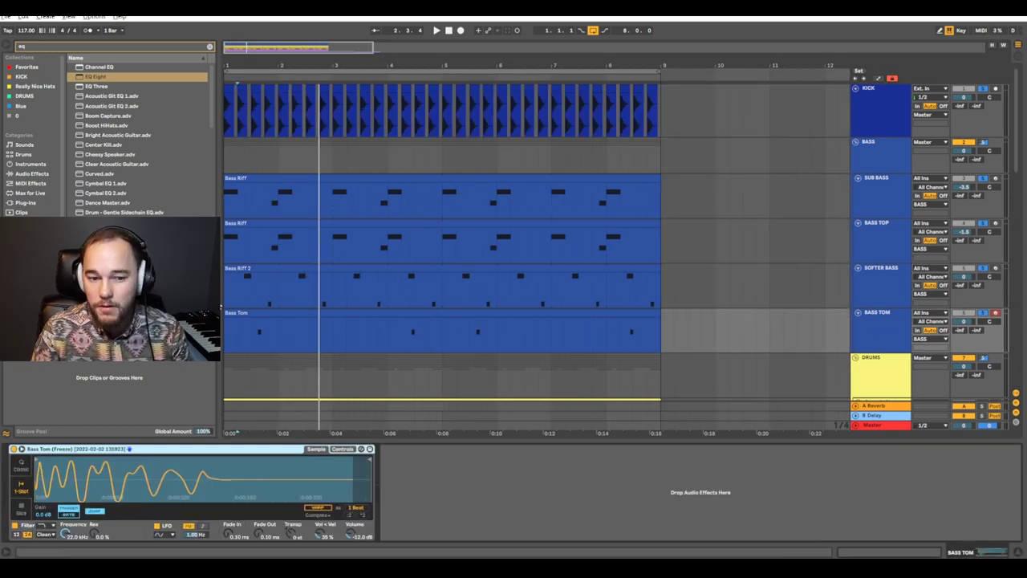
scroll(286, 307, up, 3)
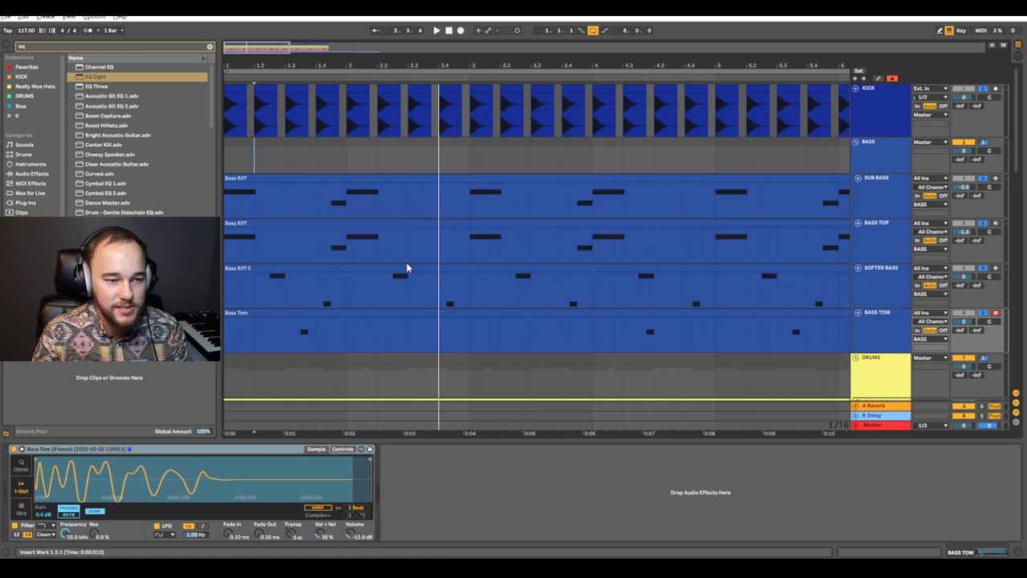
drag(81, 77, 431, 506)
double_click(447, 477)
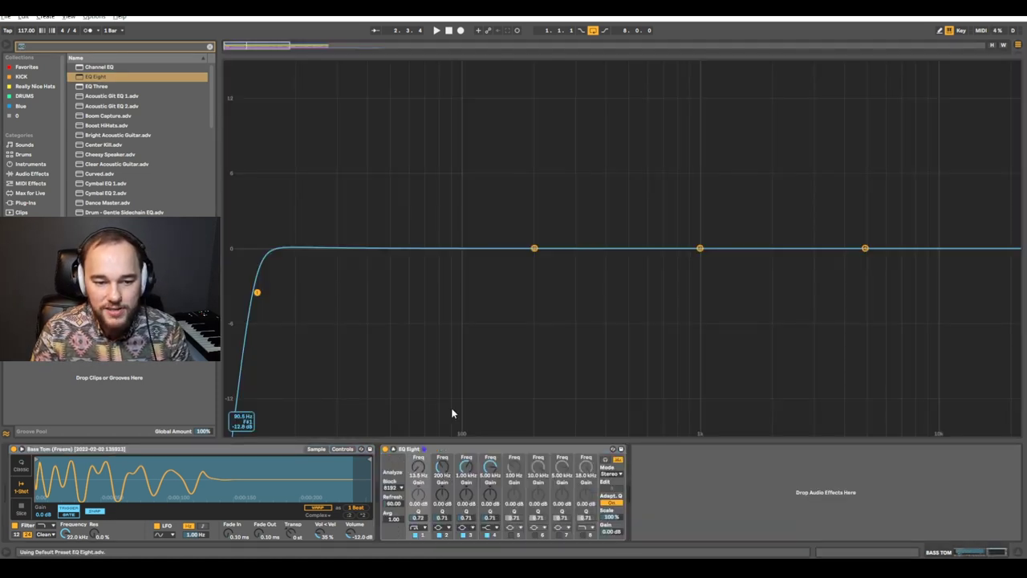
key(space)
drag(258, 294, 426, 287)
drag(452, 290, 463, 294)
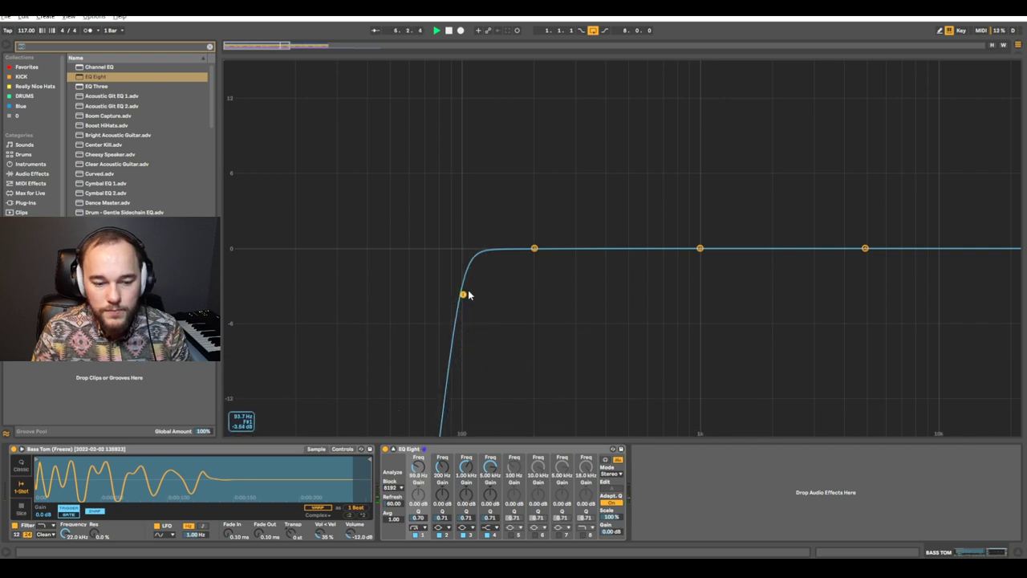
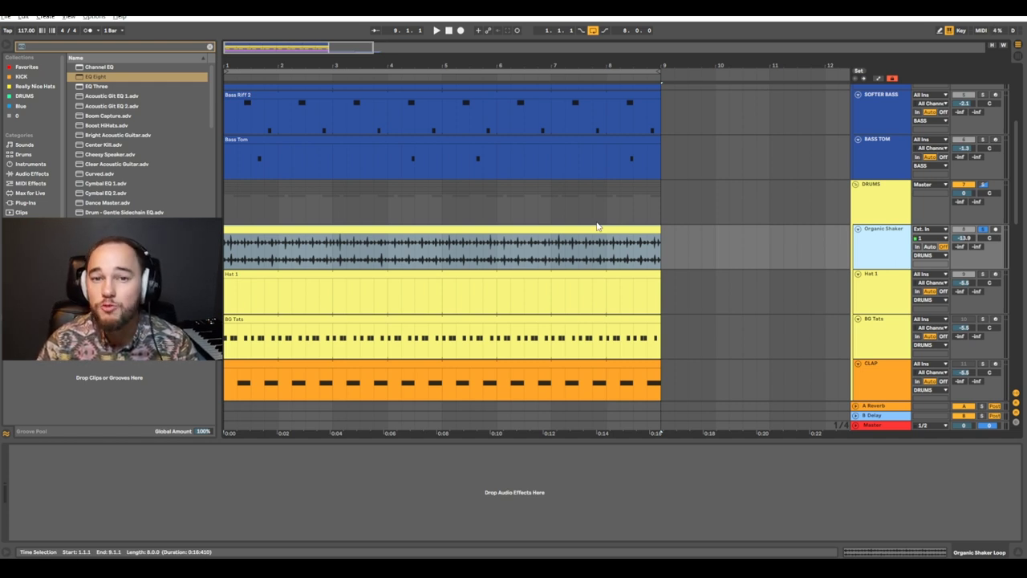
Play the soloed Organic Shaker loop and lower its track volume to -15.4 dB.
key(space)
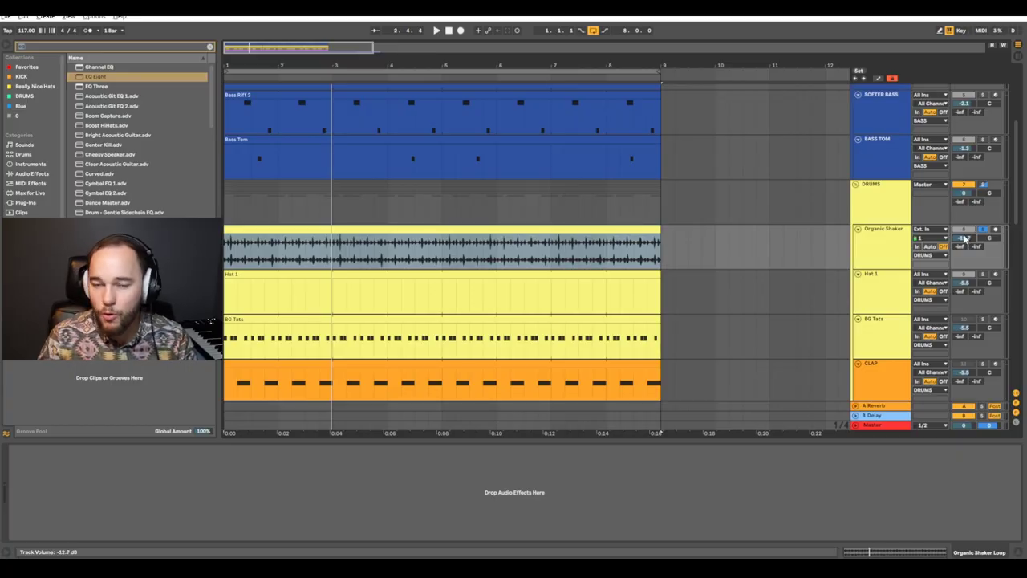
key(space)
drag(966, 240, 966, 243)
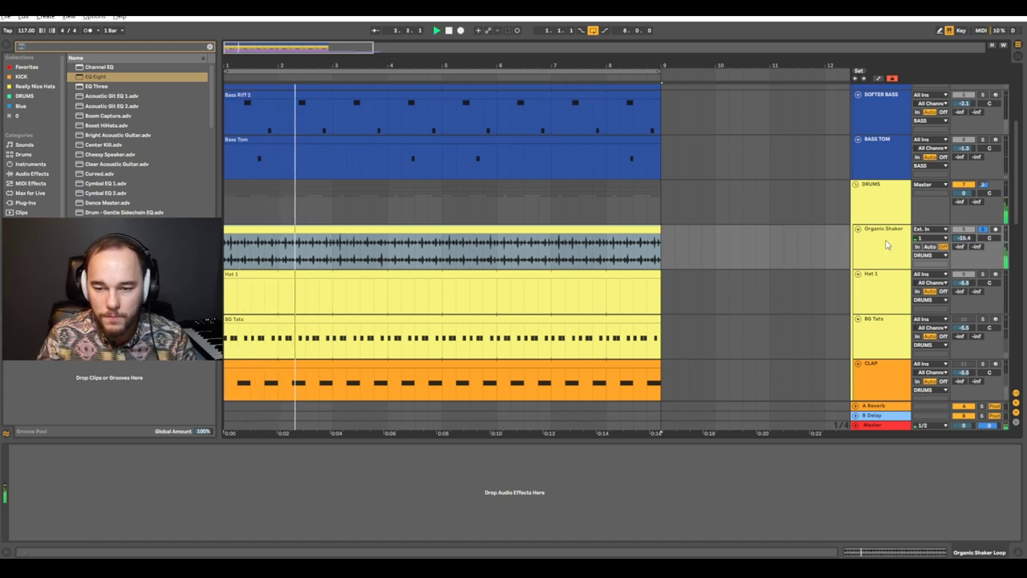
Add an EQ Eight to the Organic Shaker track and raise its band 1 low cut to about 711 Hz.
text(eq)
drag(94, 77, 134, 511)
key(space)
drag(44, 493, 140, 497)
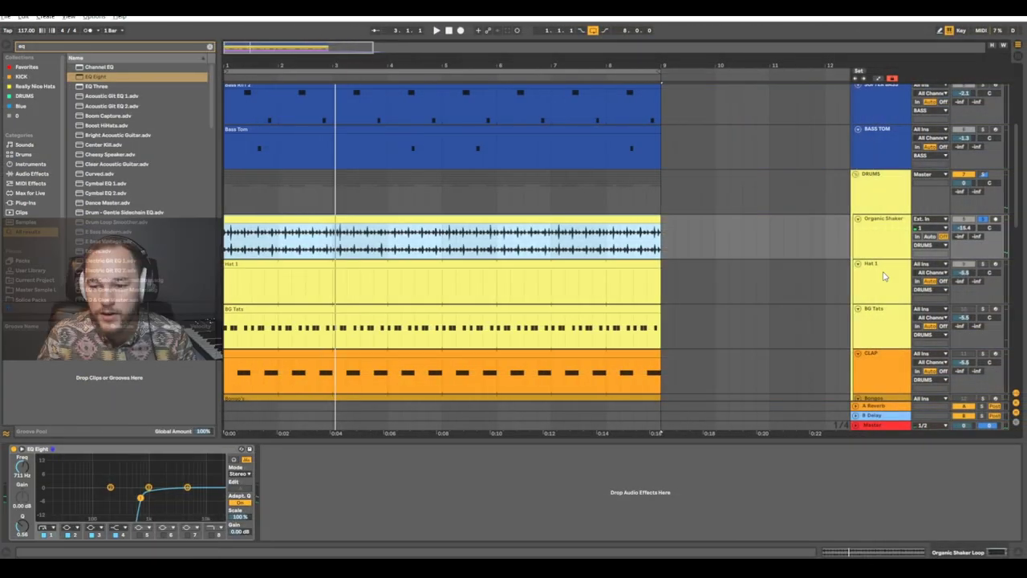
Open the Hat 1 Drum Rack and look through the samples in its Punch, Grit and Soft chains.
click(857, 265)
click(282, 264)
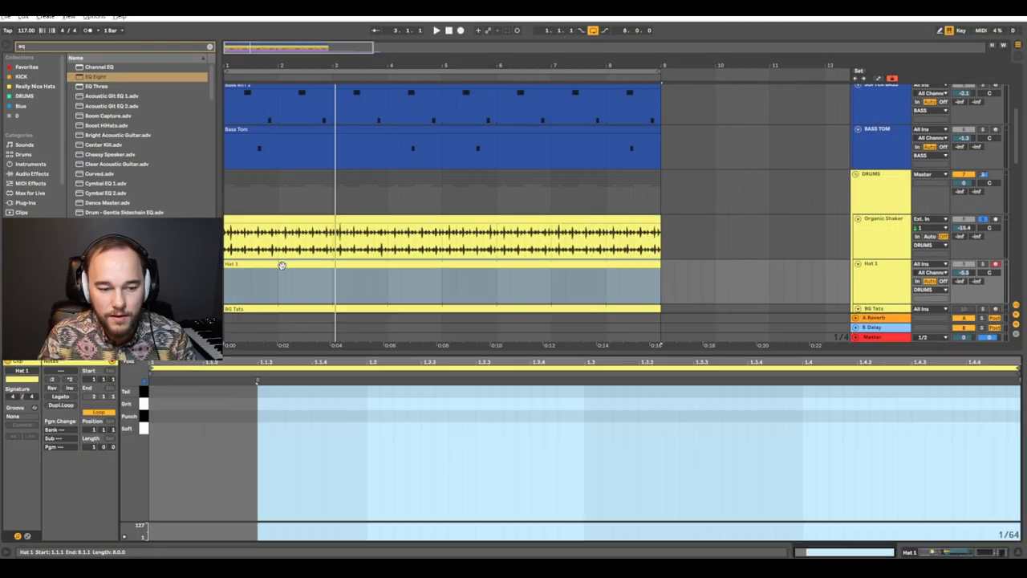
key(shift+Tab)
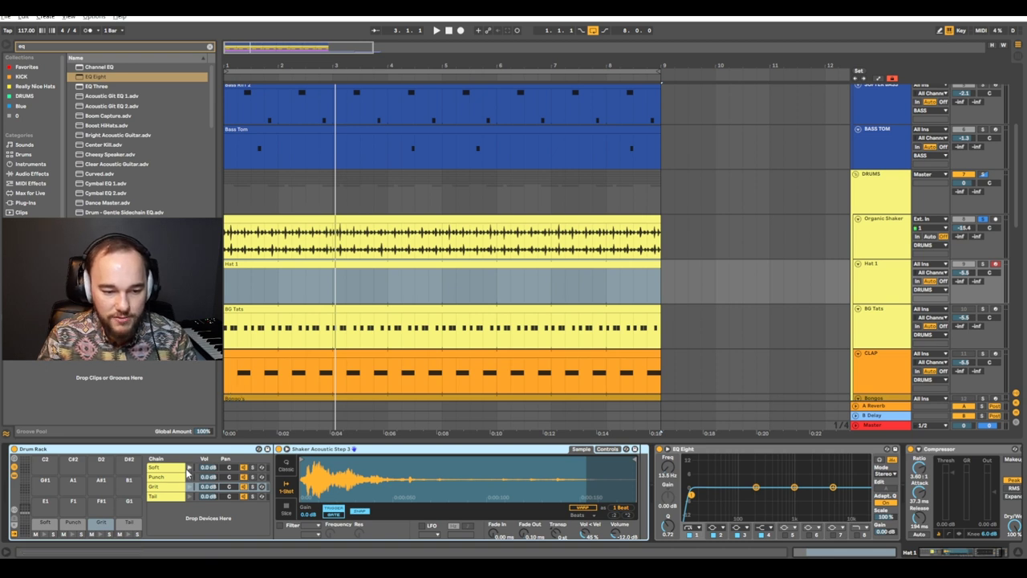
click(181, 472)
click(171, 476)
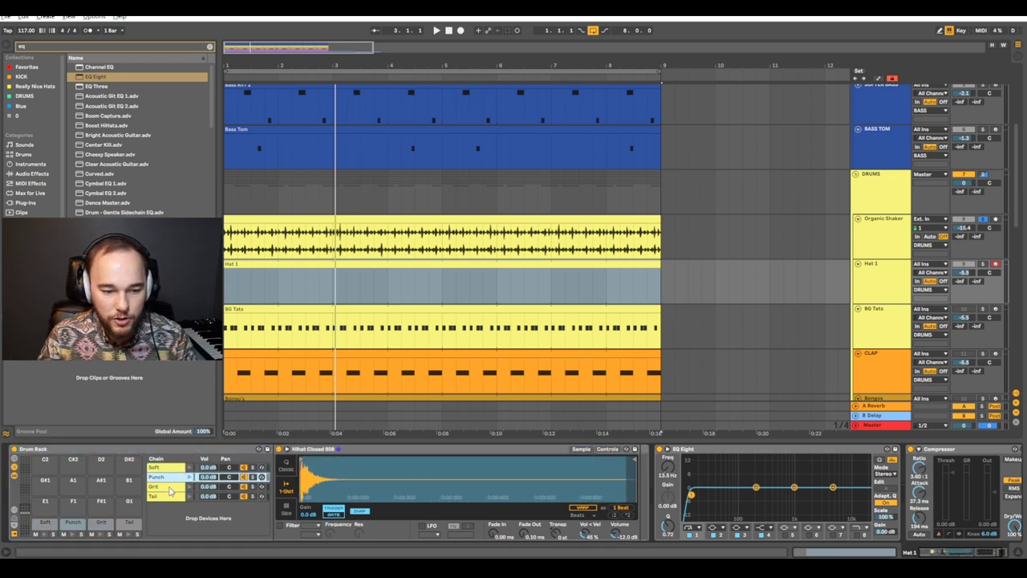
click(171, 486)
click(175, 472)
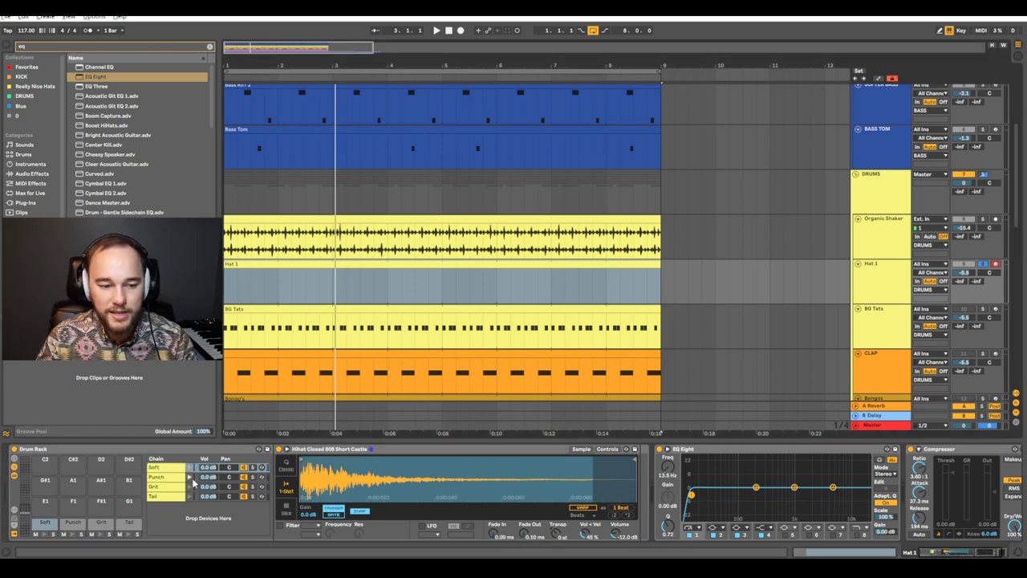
Audition the Soft, Punch, Grit and Tail hat layers one after another in the Drum Rack.
click(190, 469)
click(190, 478)
click(190, 487)
click(190, 497)
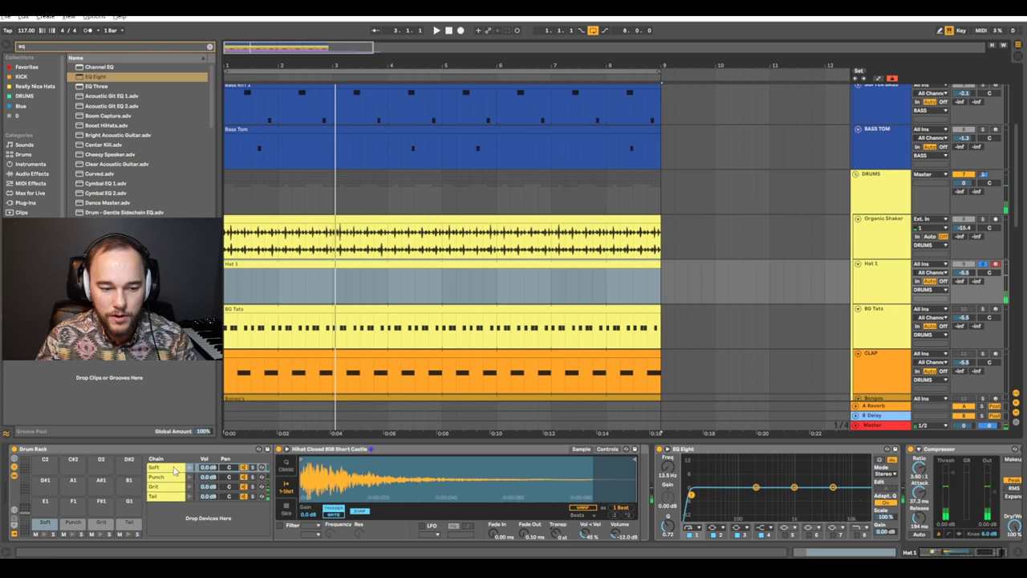
Soften the Soft hat sample with a fade-in of about 35.9 ms, set its volume to -4.57 dB and audition it.
drag(494, 533, 493, 507)
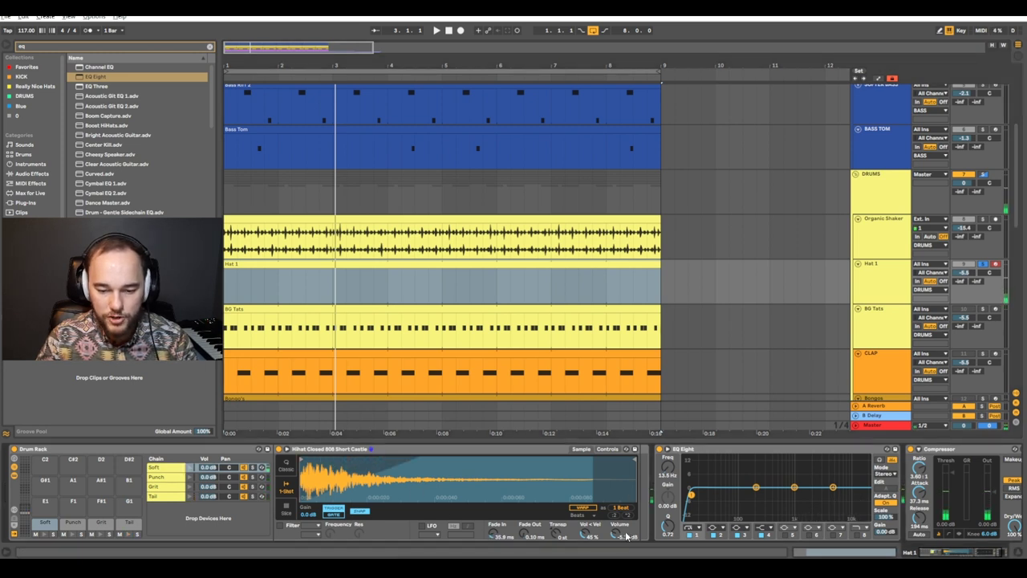
click(190, 468)
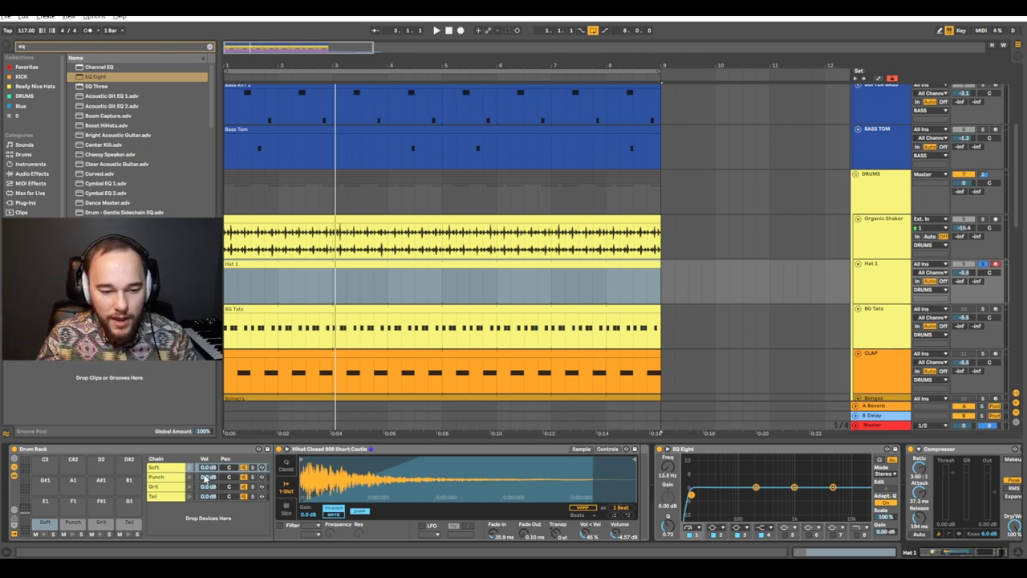
Add an Auto Pan to the Soft chain of the hat Drum Rack with an amount of about 38 %.
key(ctrl+f)
text(auto)
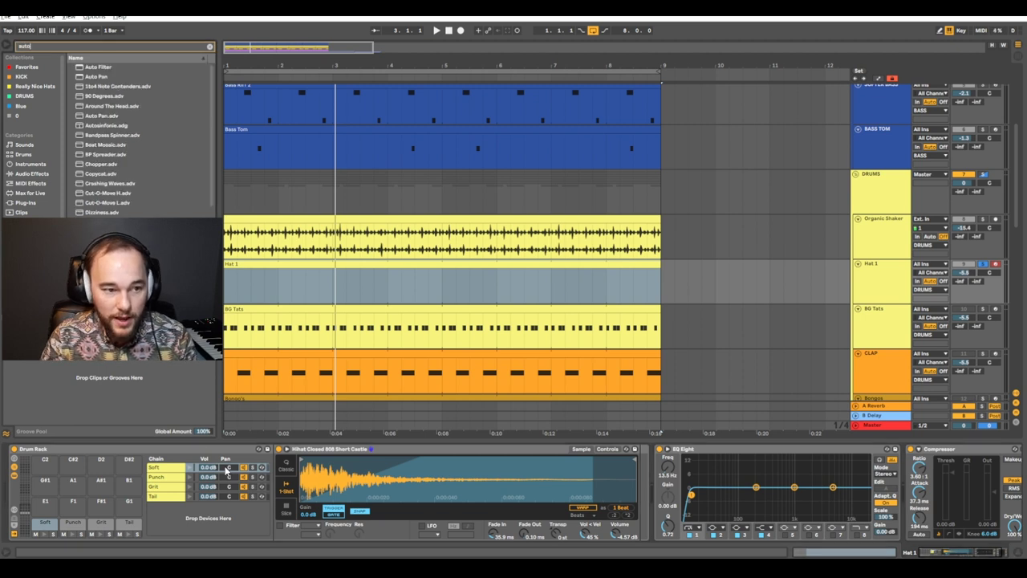
drag(100, 76, 180, 472)
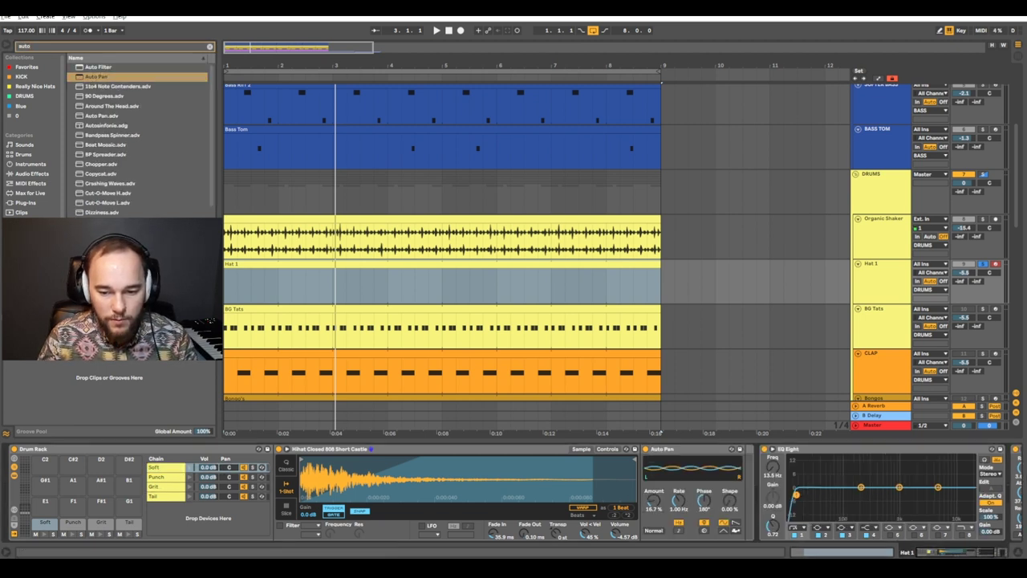
drag(680, 497, 682, 502)
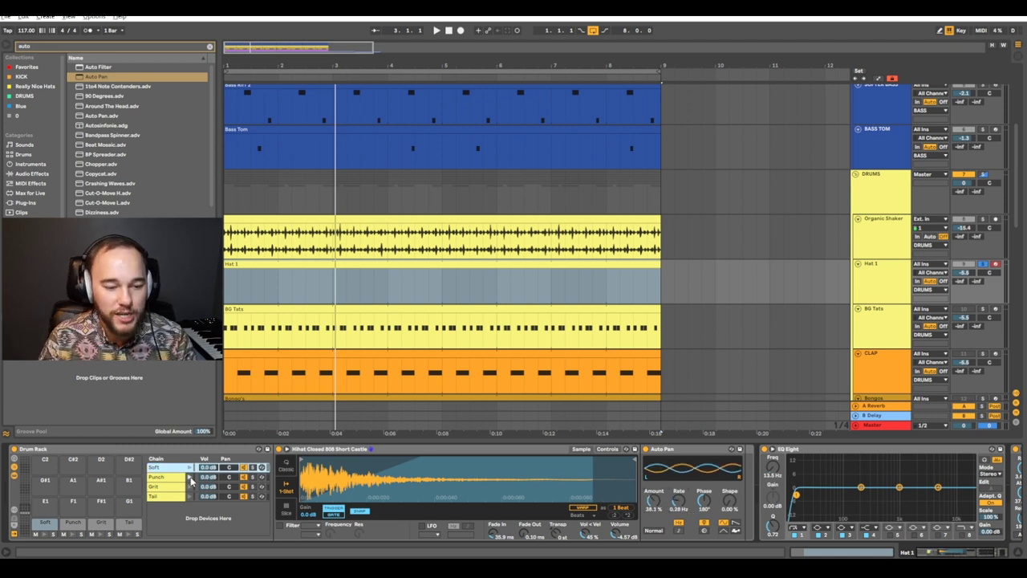
Audition the Punch, Grit and Tail layers, and pan the Punch chain to 20L and the Grit chain to 20R.
click(189, 478)
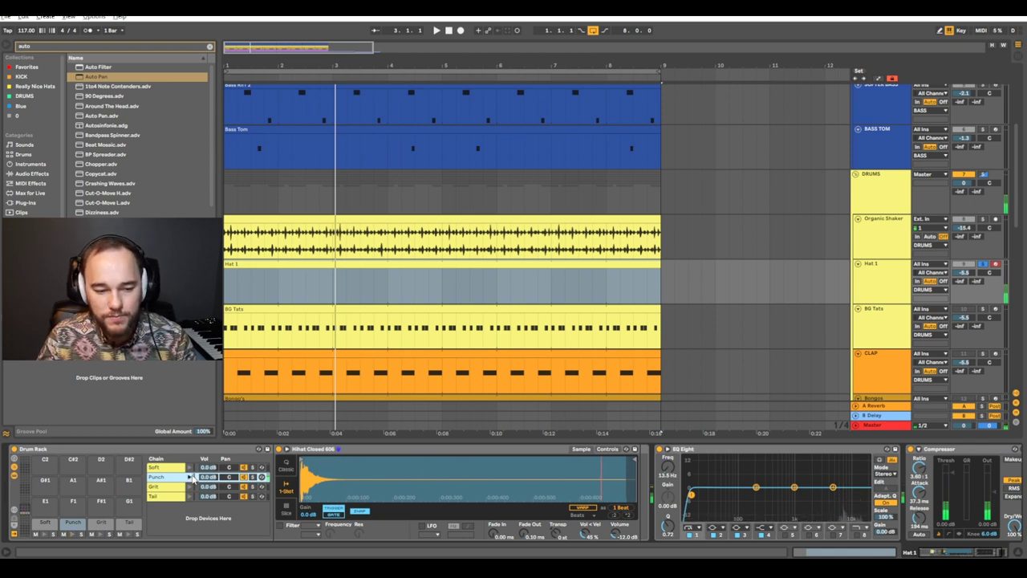
click(190, 487)
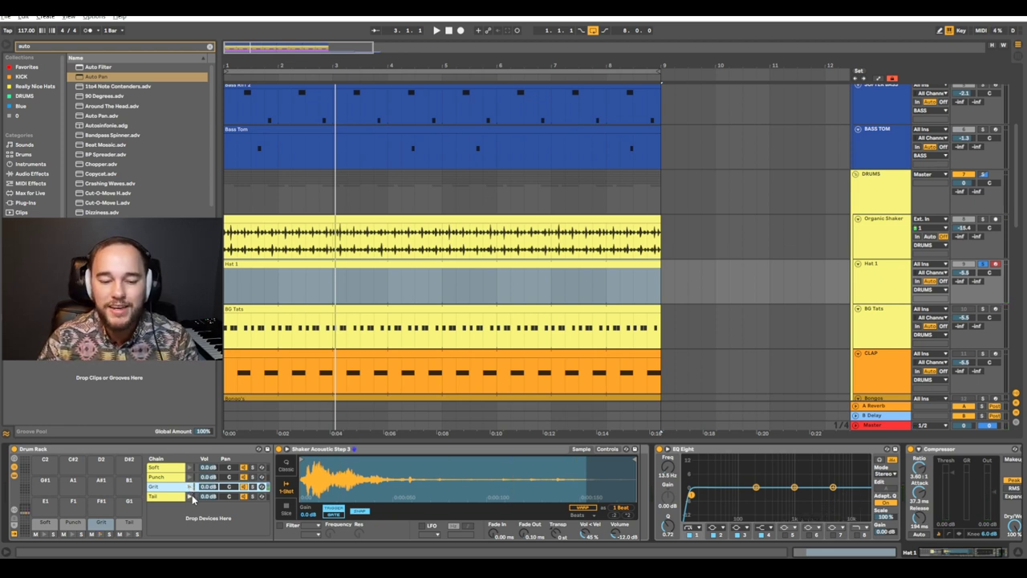
click(179, 497)
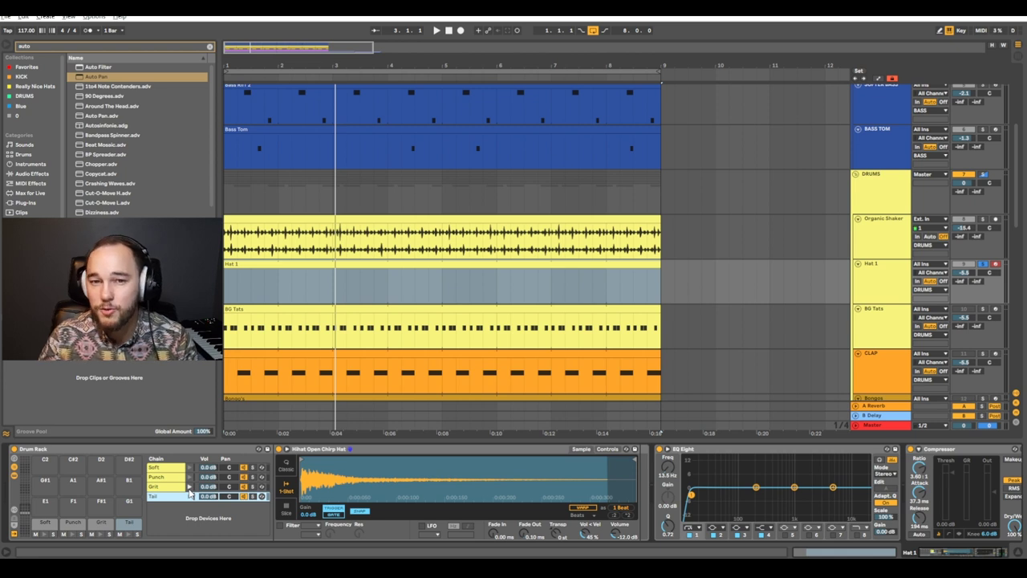
drag(230, 479, 231, 484)
click(230, 478)
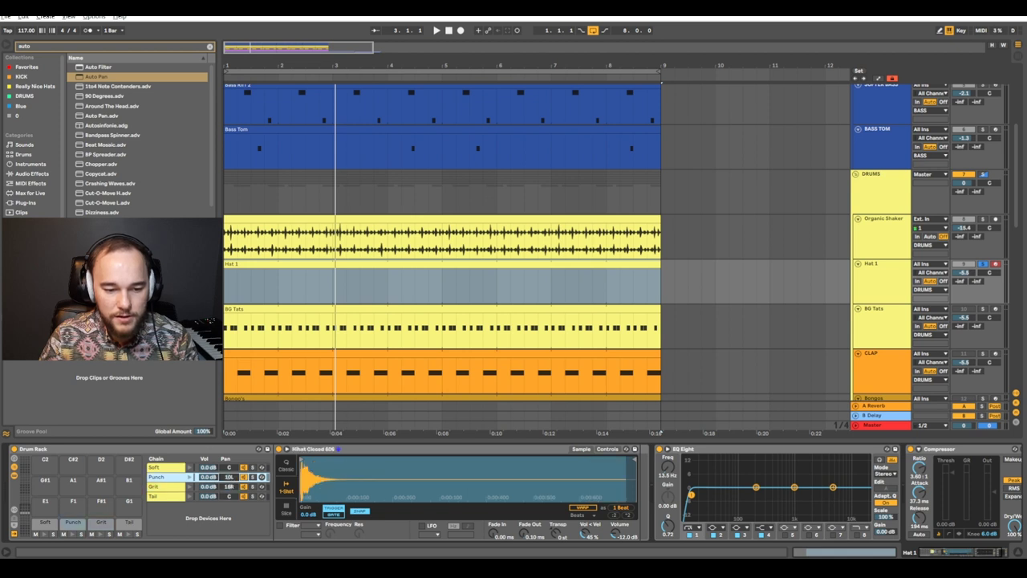
click(231, 486)
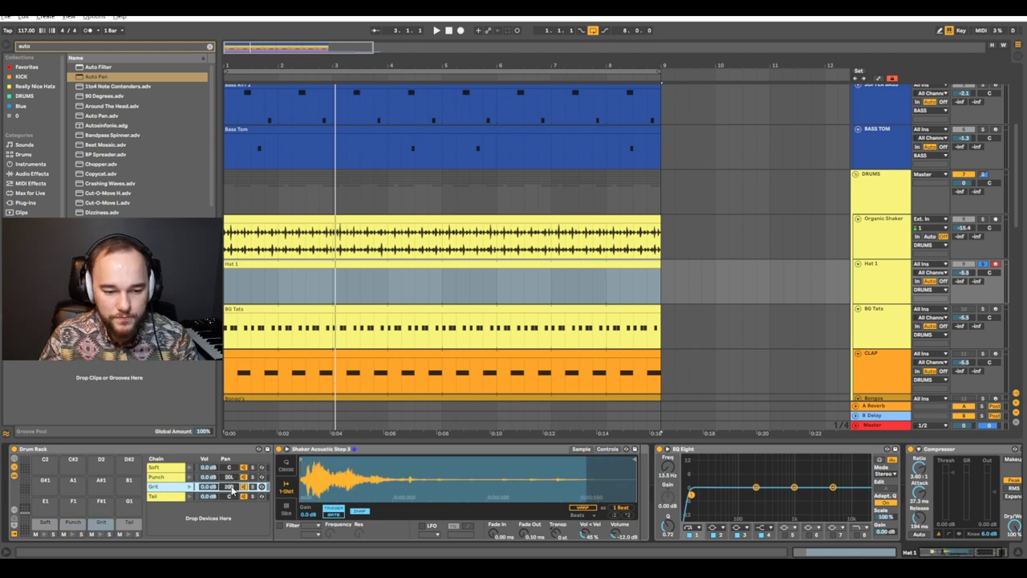
Find the HAAS EFFECT preset and add it after the Grit chain's sample in the hat Drum Rack.
key(ctrl+f)
text(haas)
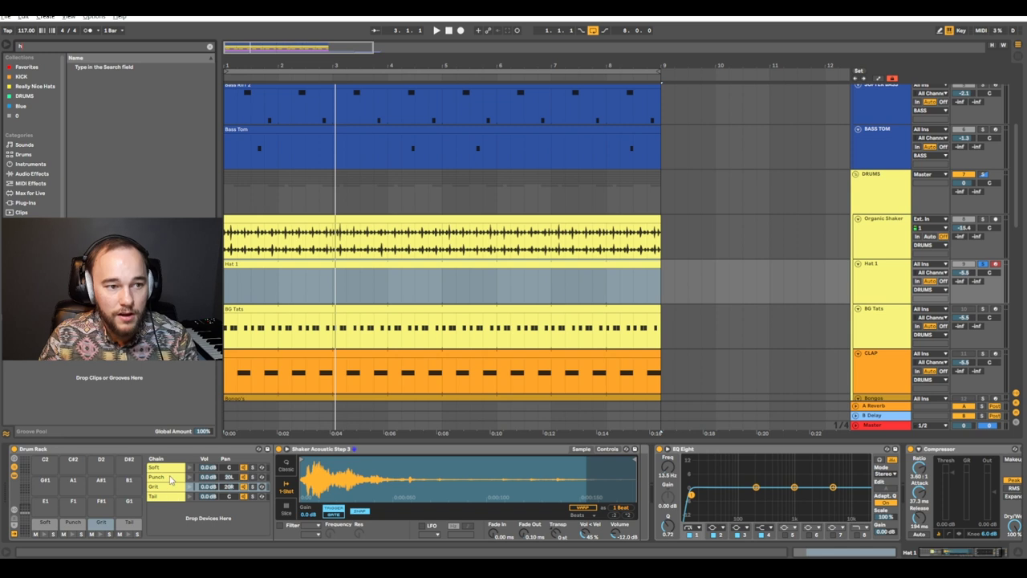
click(94, 76)
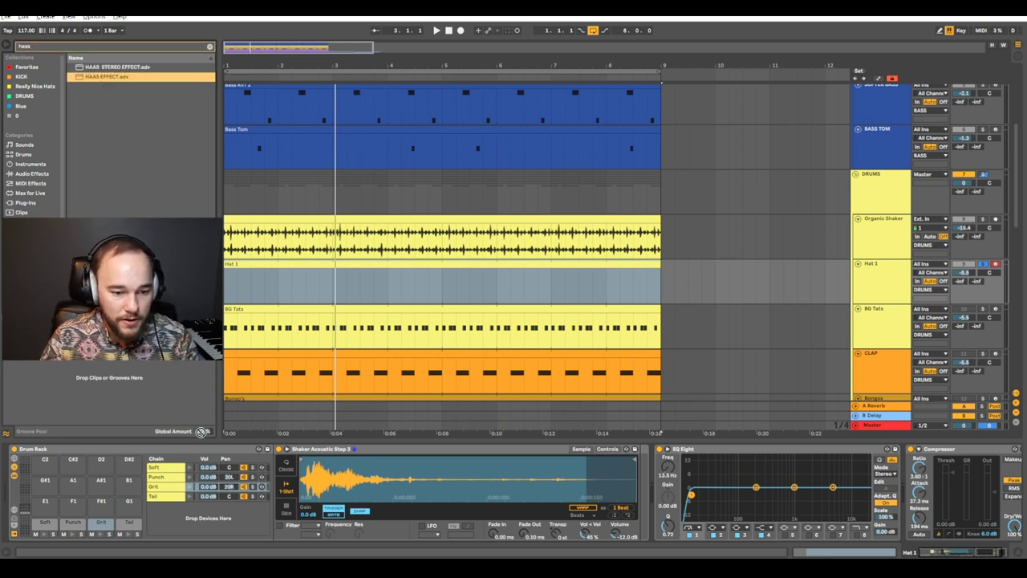
key(Return)
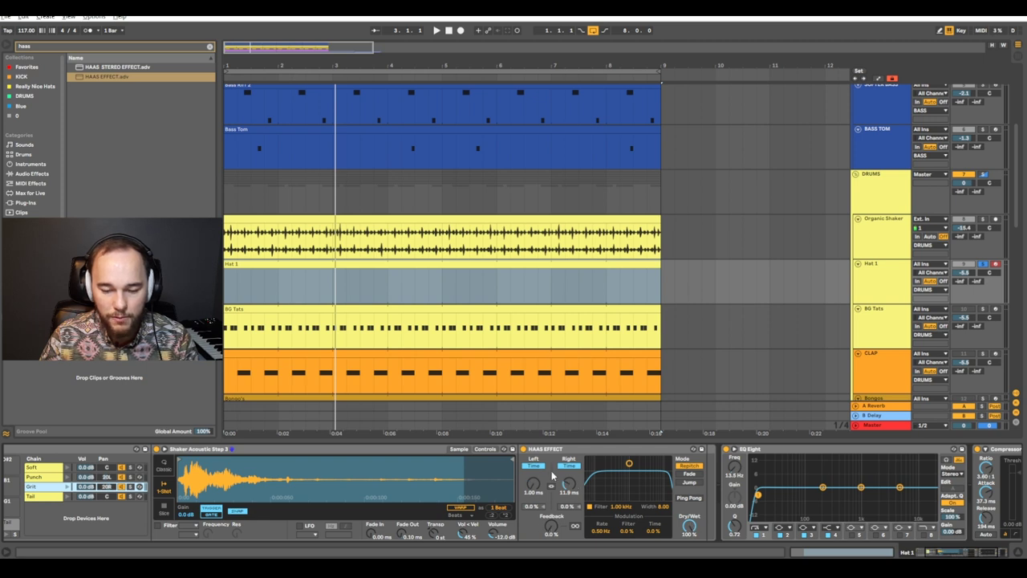
Set the right delay time of the Tail chain's HAAS EFFECT to about 19.2 ms while auditioning the Tail hat.
drag(568, 485, 569, 489)
click(67, 497)
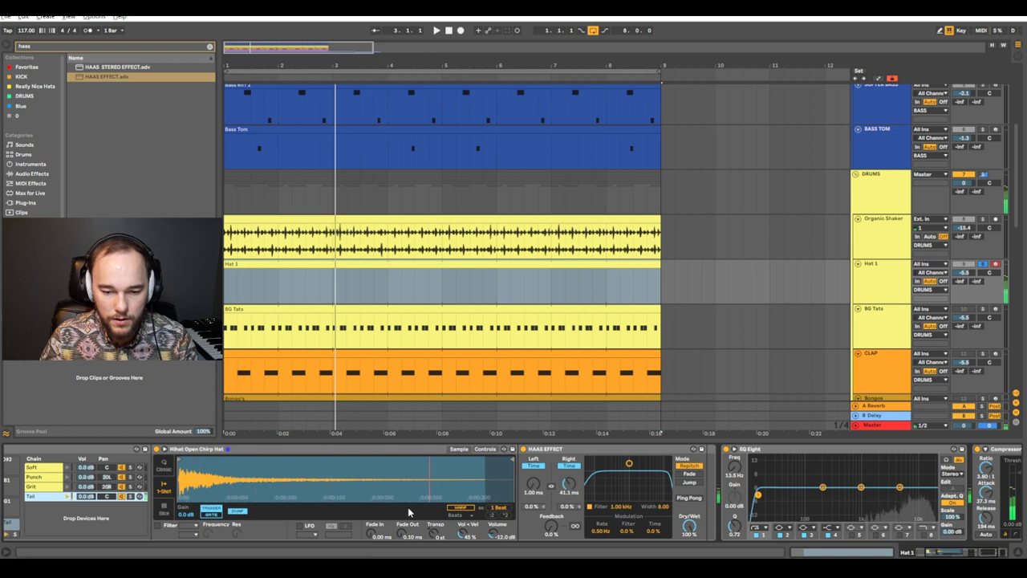
click(68, 498)
click(67, 498)
click(67, 497)
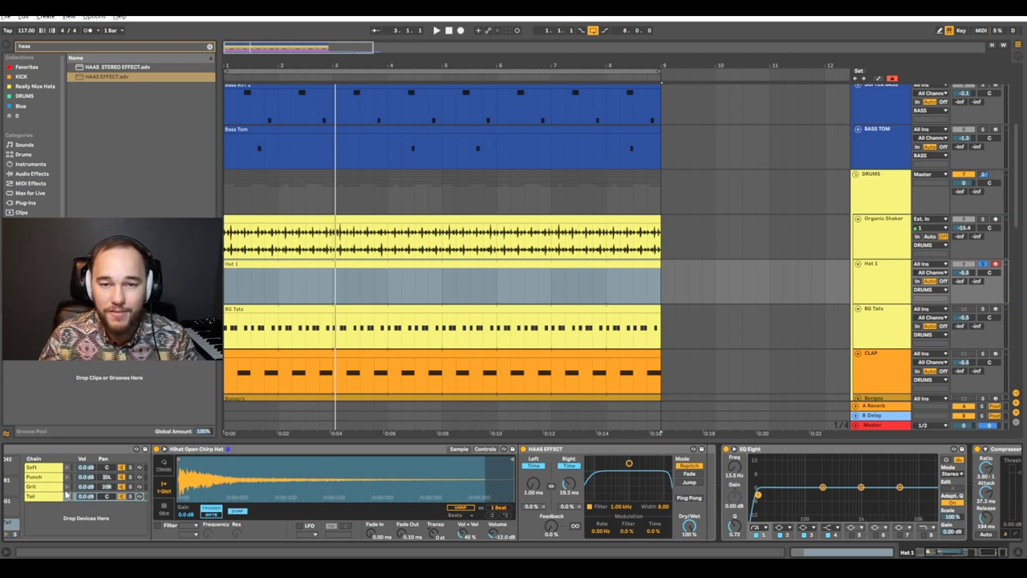
Open the empty Hat 1 clip, set its grid to 1/16 and draw a Punch and a Grit note at 1.1.3.
double_click(272, 269)
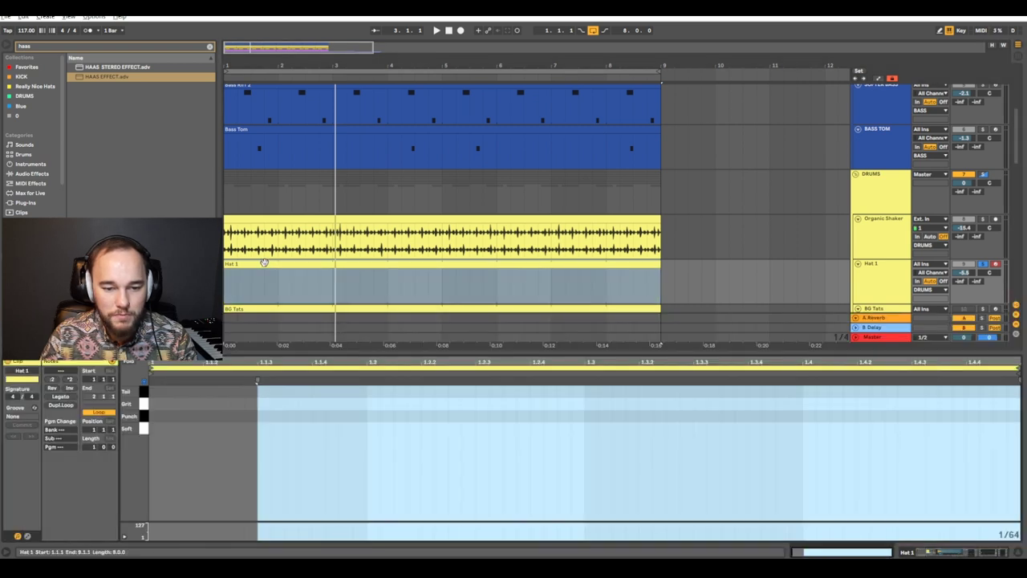
right_click(313, 419)
click(378, 380)
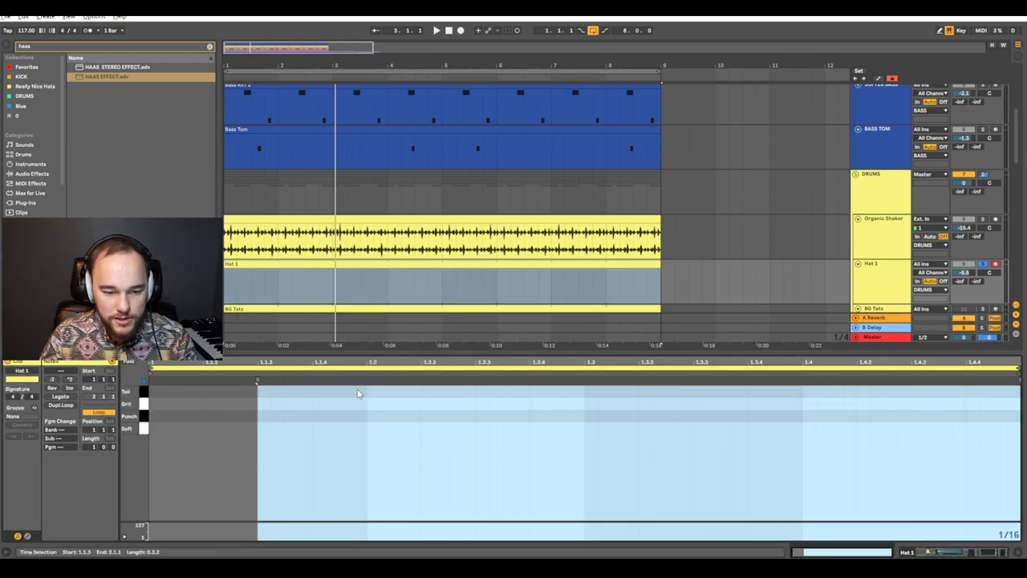
key(b)
click(268, 415)
click(272, 402)
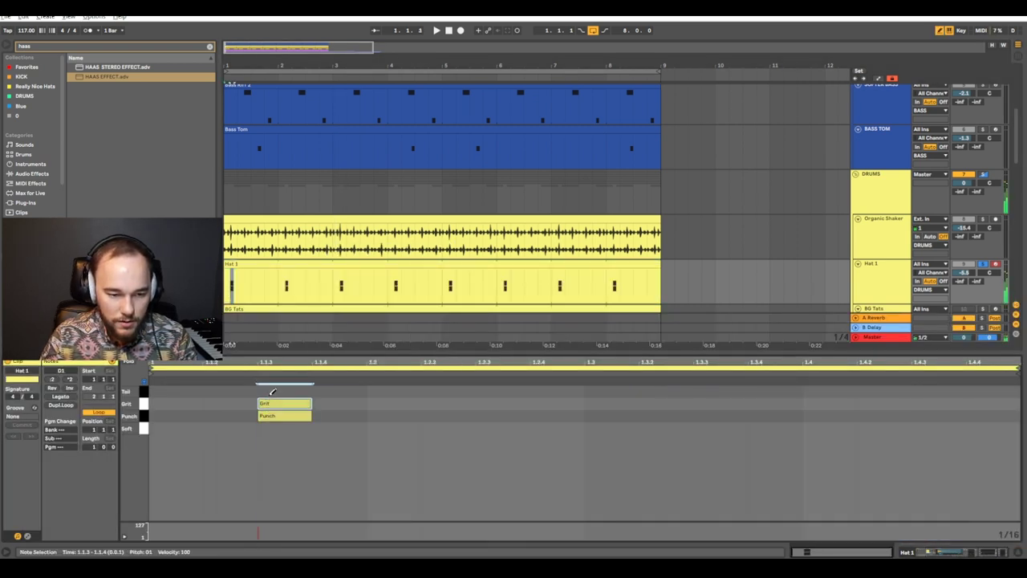
Add Tail and Soft notes at 1.1.3 and duplicate the four-layer hat hit to 1.2.3, 1.3.3 and 1.4.3.
click(273, 391)
click(270, 427)
key(b)
drag(365, 427, 159, 393)
key(ctrl+d)
key(ctrl+d)
key(ctrl+d)
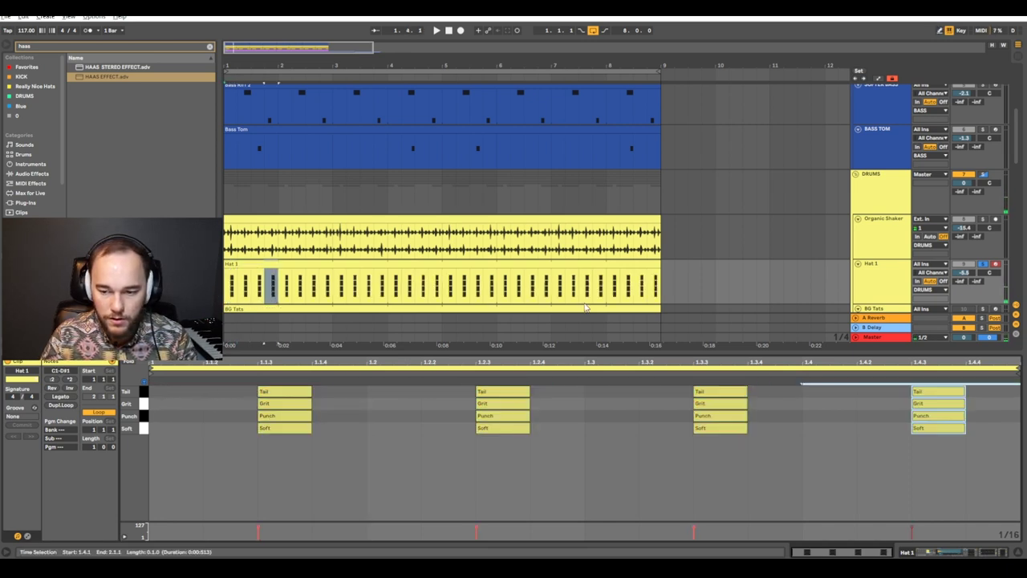
Solo the KICK track together with the soloed hats and audition the offbeat pattern.
drag(1019, 135, 1016, 83)
ctrl+click(985, 88)
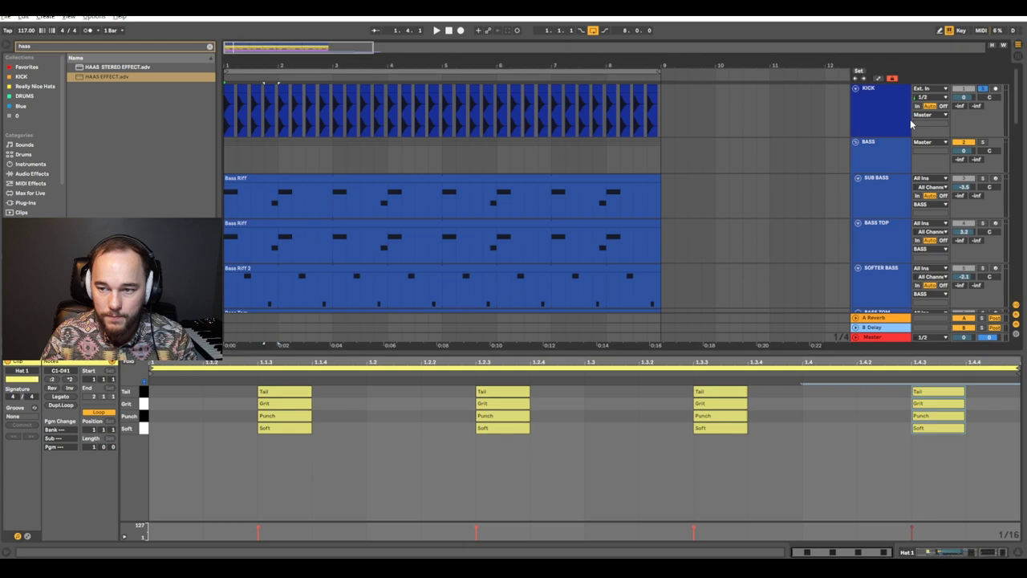
key(space)
scroll(287, 209, down, 3)
scroll(288, 200, down, 3)
scroll(288, 200, down, 2)
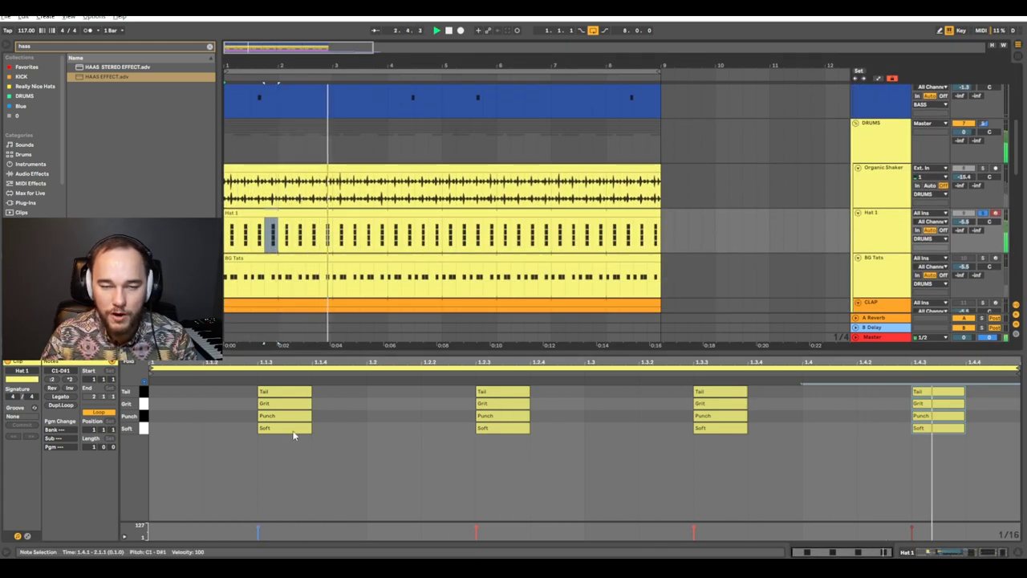
key(space)
Delete all Grit, Punch and Soft notes to hear the Tail layer alone, and undo the deletion.
drag(252, 402, 1006, 447)
key(Delete)
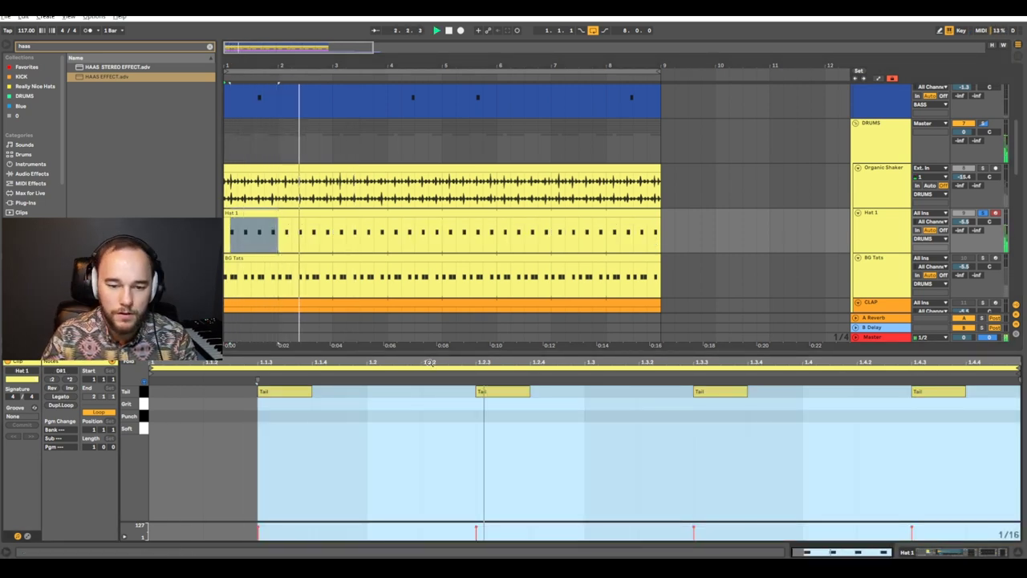
key(ctrl+z)
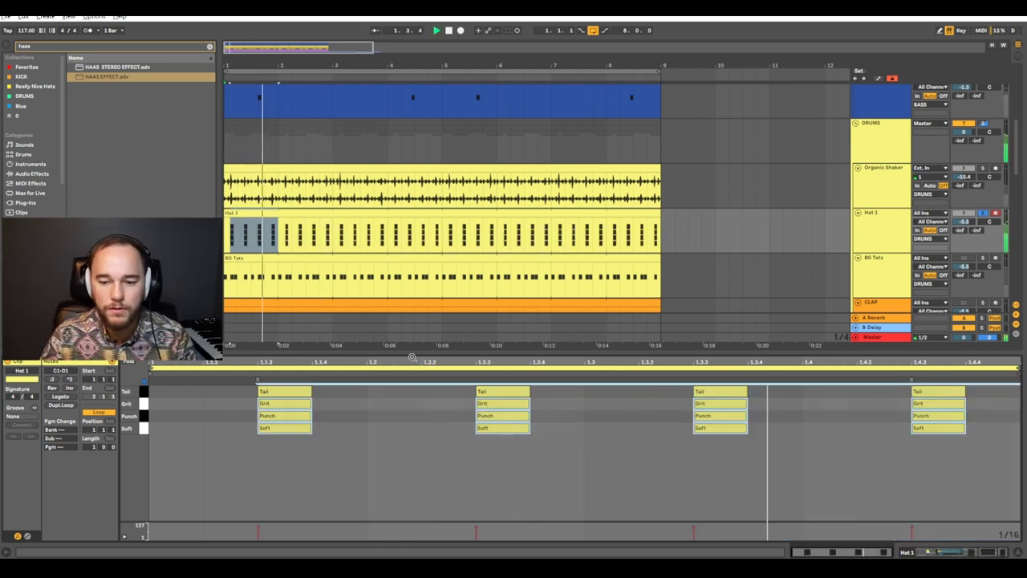
click(307, 459)
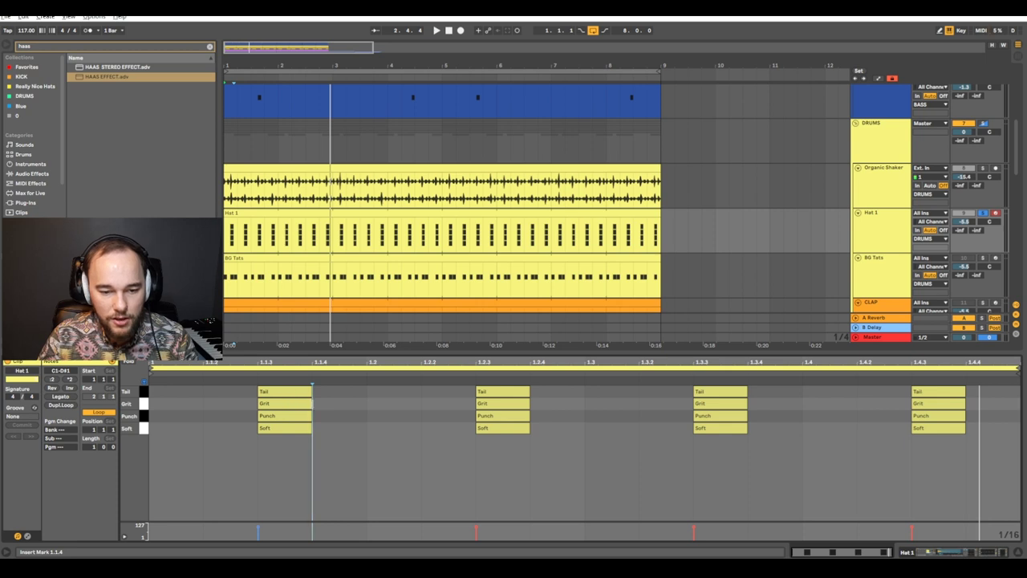
Nudge the Grit notes off the grid, the first and last slightly late and the second slightly early, and audition the result.
scroll(291, 411, up, 3)
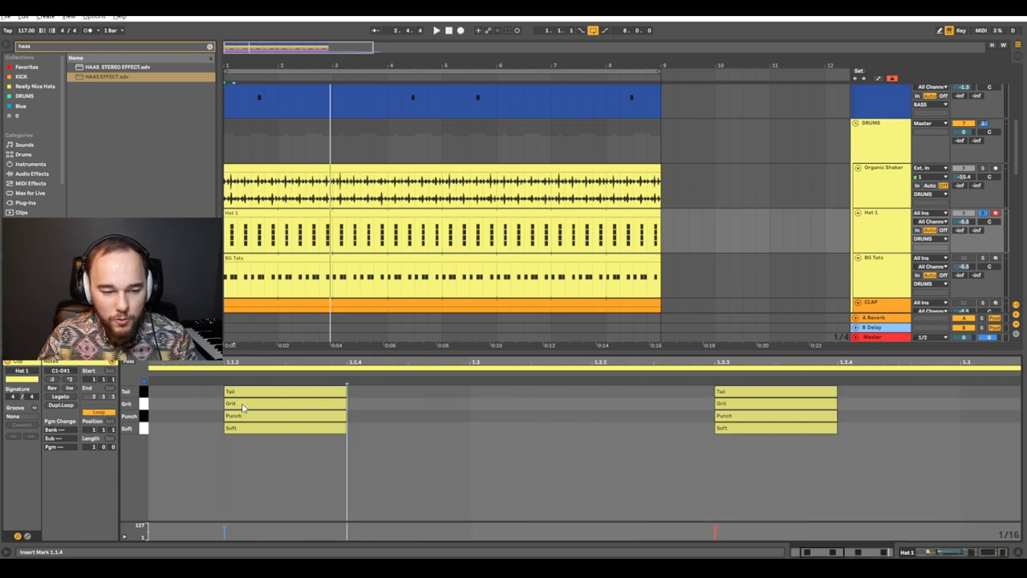
click(242, 407)
drag(737, 403, 729, 404)
scroll(726, 406, right, 15)
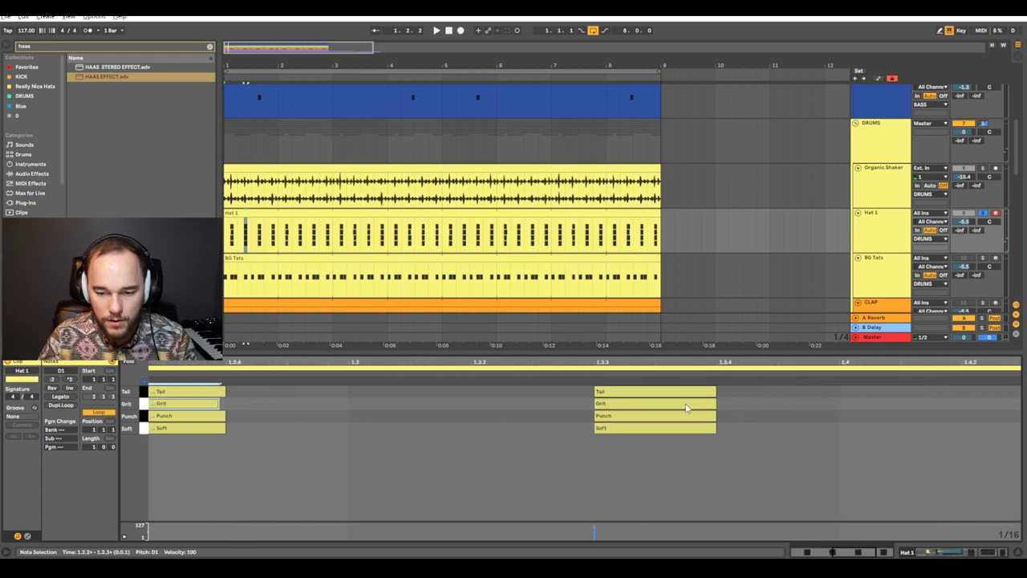
scroll(683, 406, right, 10)
drag(780, 404, 785, 405)
key(space)
scroll(699, 419, down, 5)
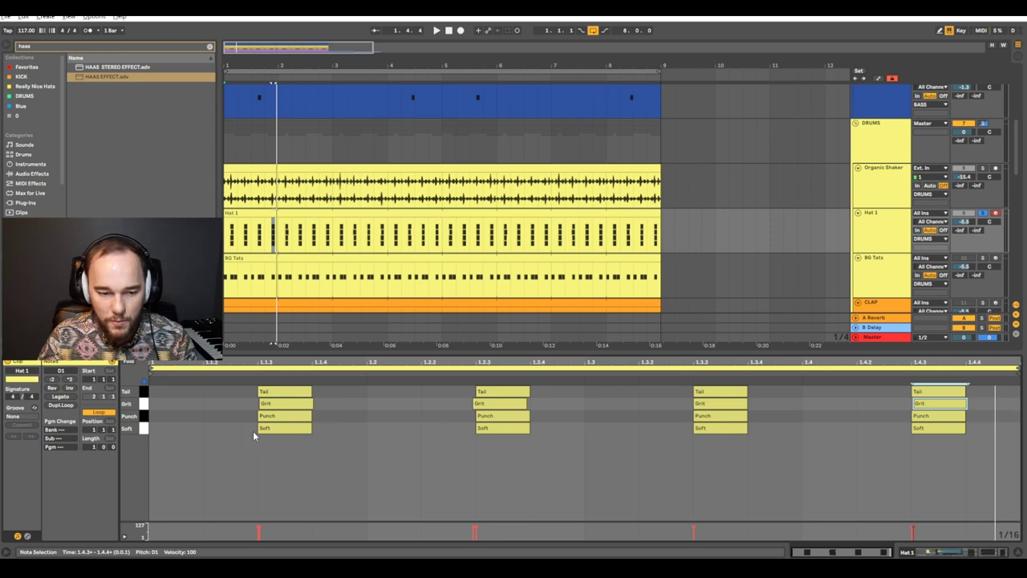
Shift all four Soft notes together slightly late, behind the other hat layers, and audition the timing.
scroll(253, 431, up, 5)
scroll(257, 429, down, 5)
drag(264, 449, 958, 434)
scroll(265, 437, up, 5)
drag(315, 431, 351, 431)
key(space)
scroll(350, 433, down, 5)
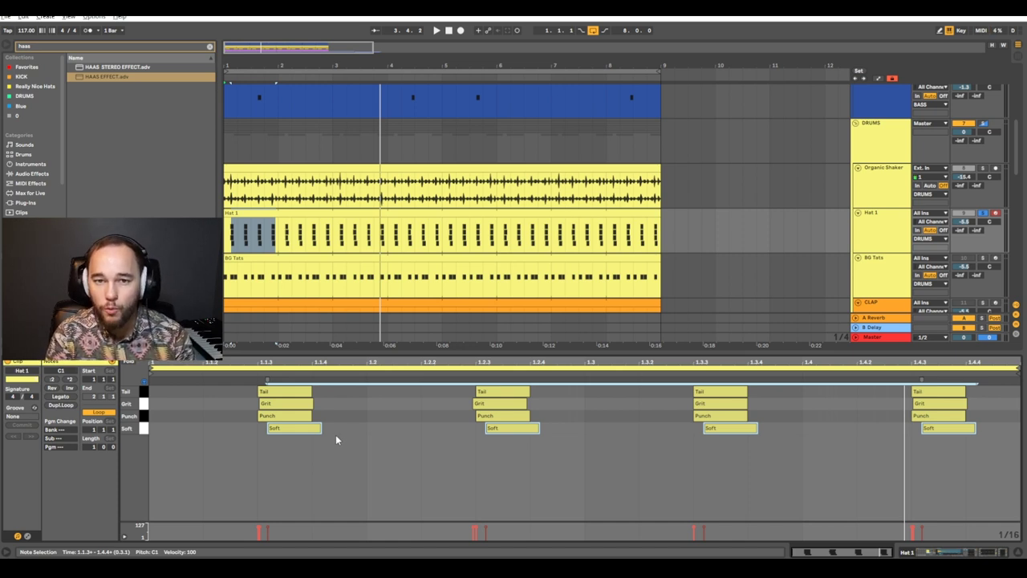
Move the four delayed Soft notes back a touch earlier while checking the hat timing in playback.
key(space)
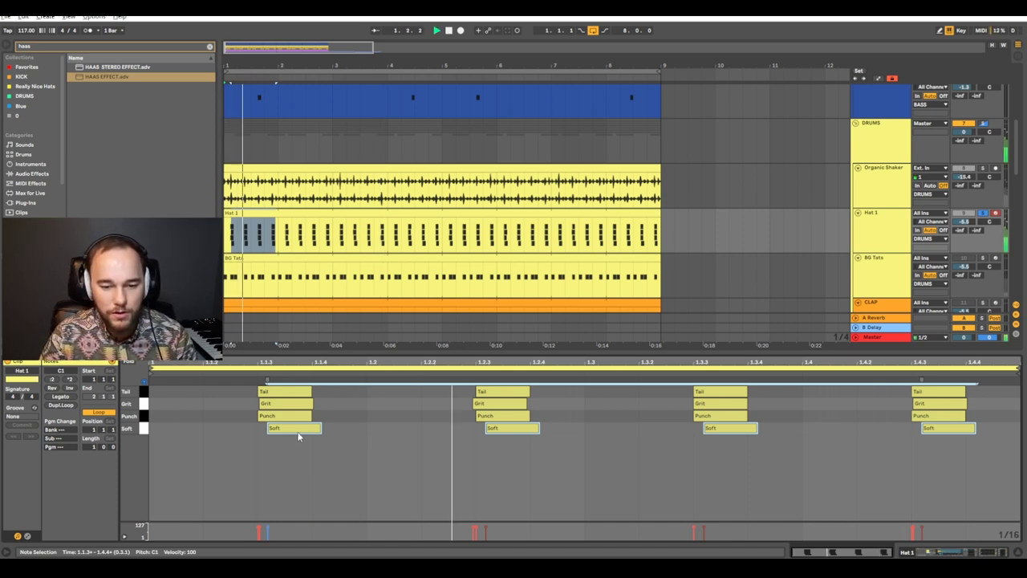
click(302, 429)
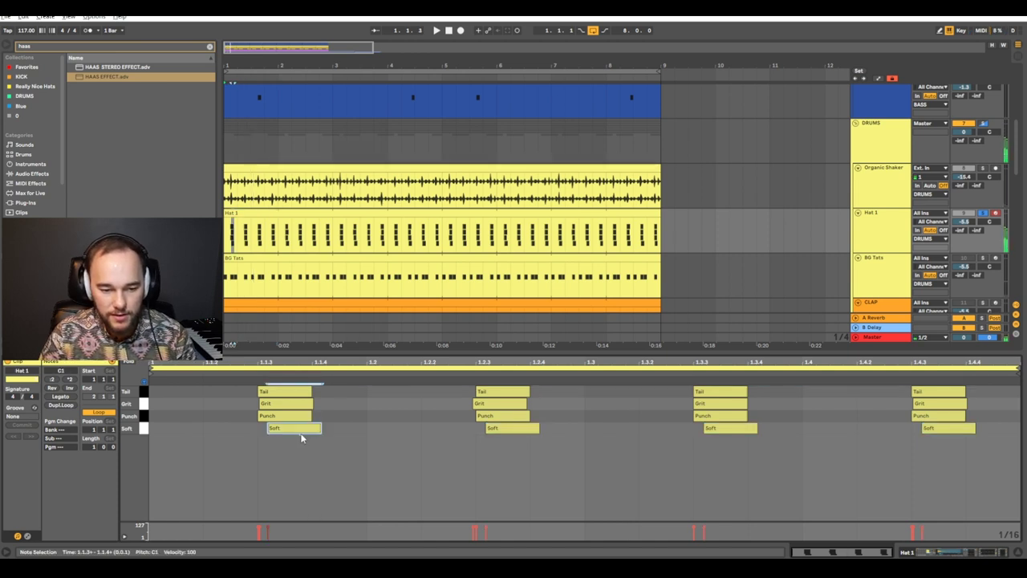
key(ctrl+z)
scroll(263, 430, up, 6)
drag(348, 430, 341, 437)
scroll(338, 447, down, 4)
key(space)
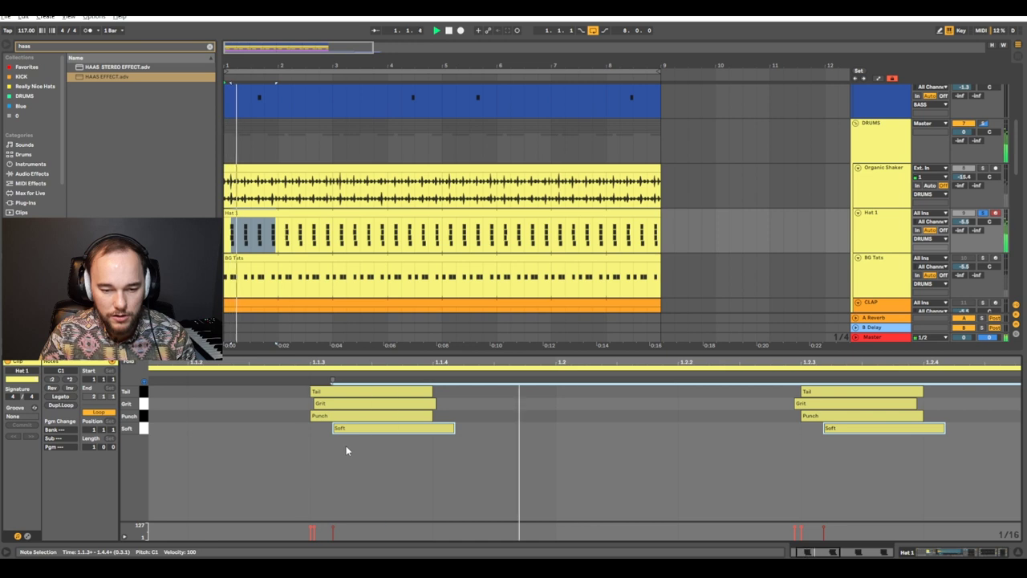
scroll(344, 447, down, 3)
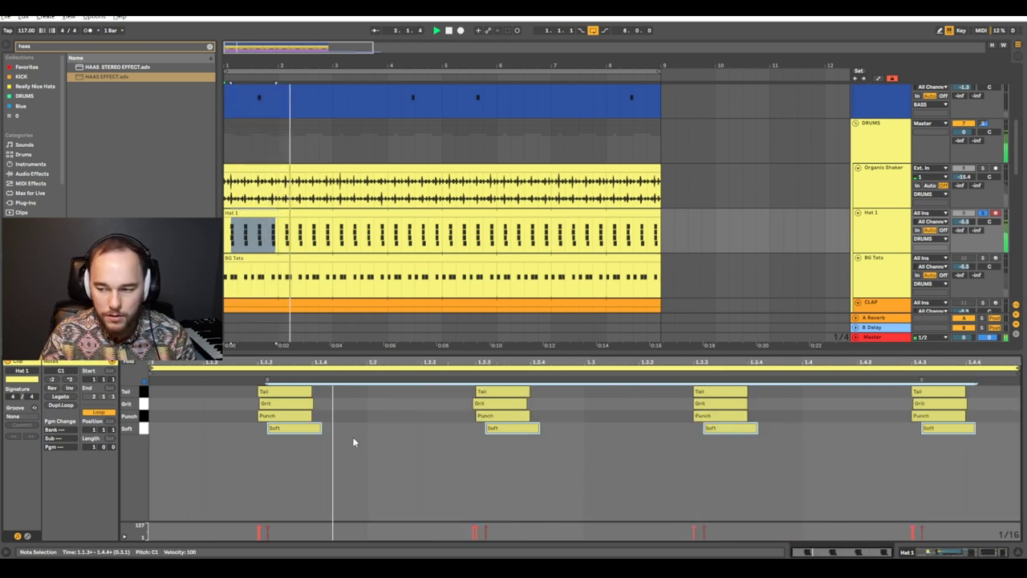
scroll(263, 428, up, 5)
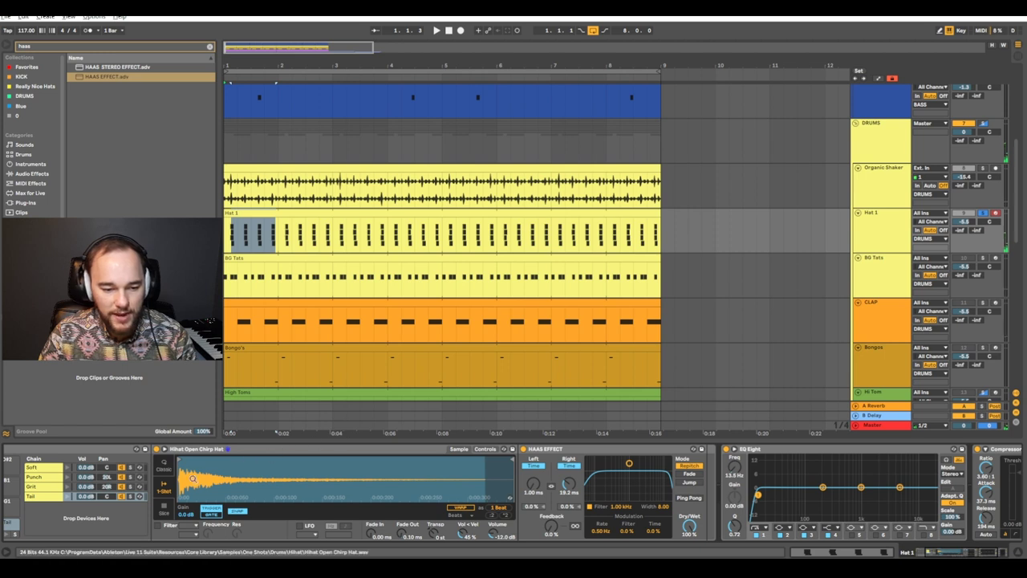
Audition the Soft chain's sample with its Fade In at 0 ms and set the Fade In back to 35.9 ms.
click(37, 468)
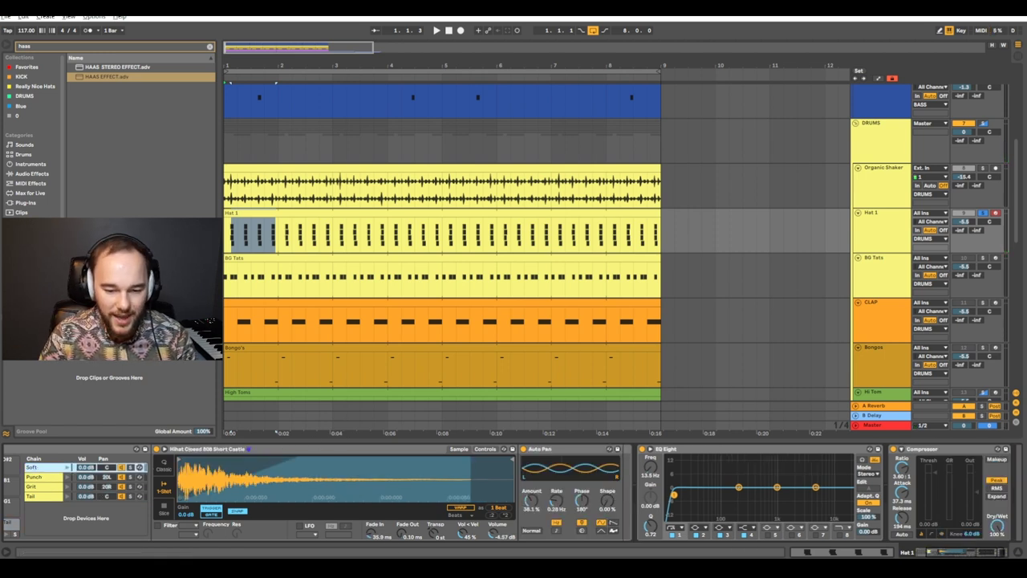
drag(369, 533, 369, 562)
key(space)
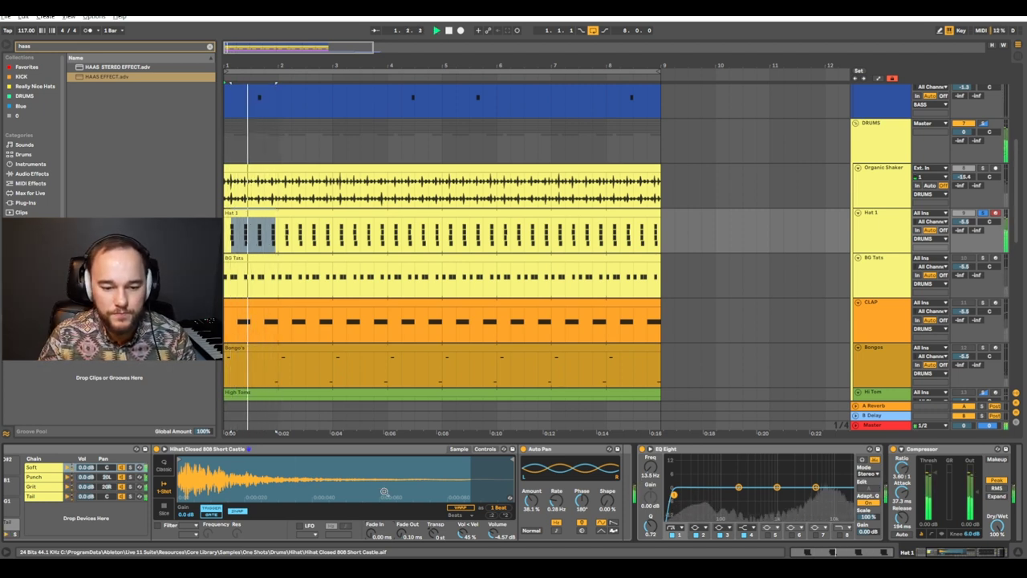
drag(381, 530, 381, 505)
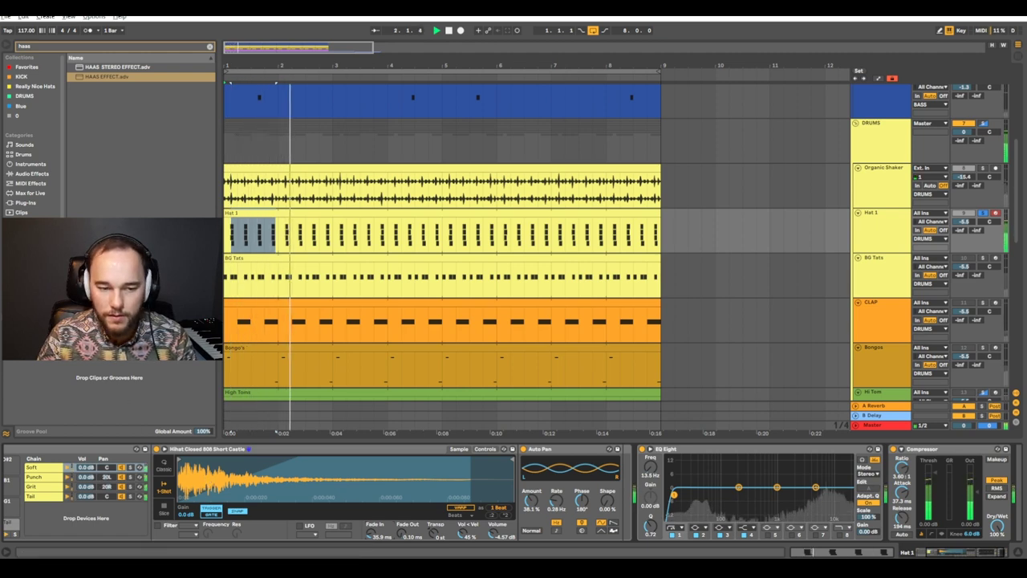
In the Hat 1 clip, copy the first Grit note to about 1.1.4 and draw another Grit note at 1.3.2.
double_click(277, 227)
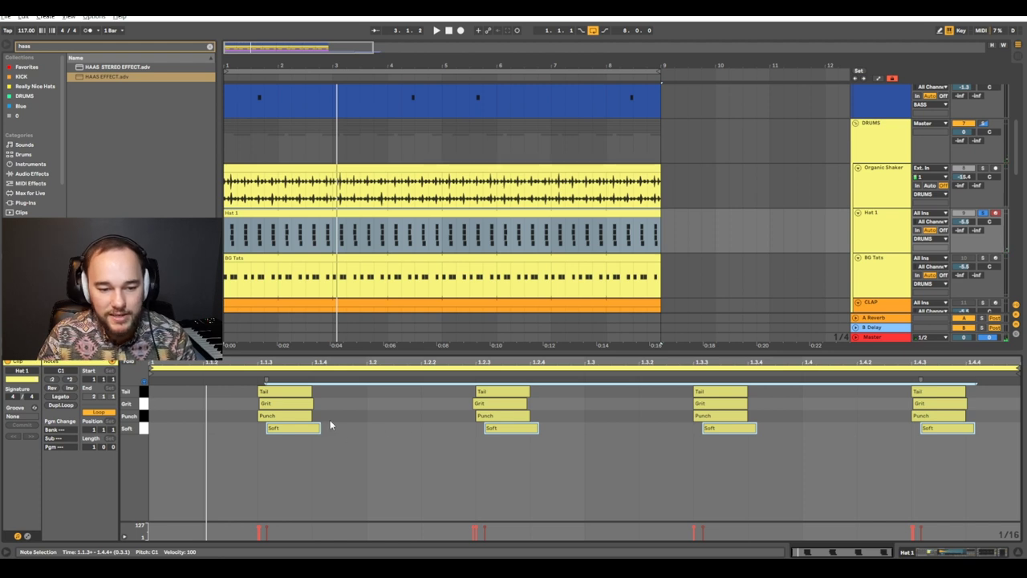
click(306, 432)
ctrl+drag(300, 431, 243, 435)
key(ctrl+z)
ctrl+drag(285, 403, 341, 403)
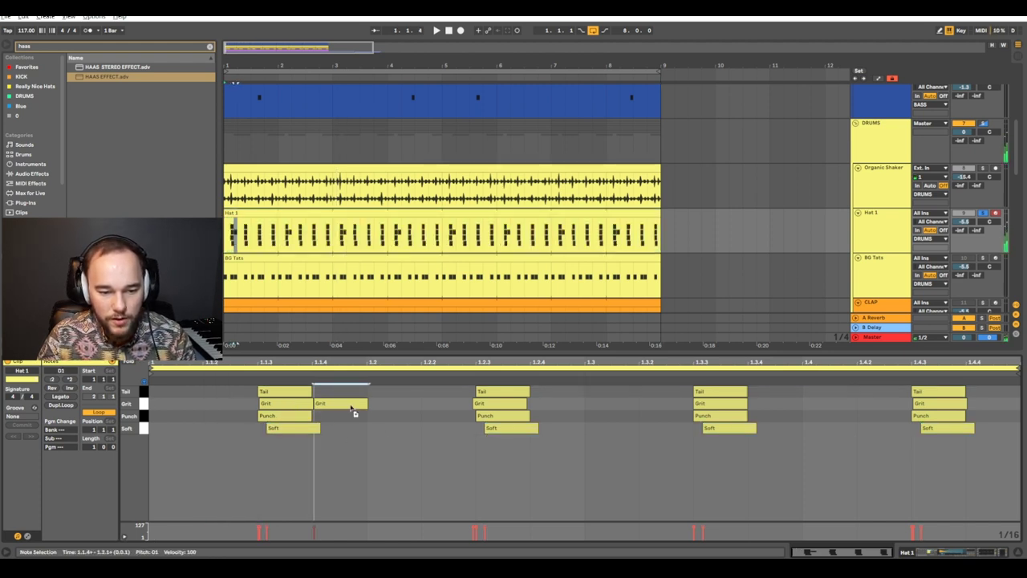
key(b)
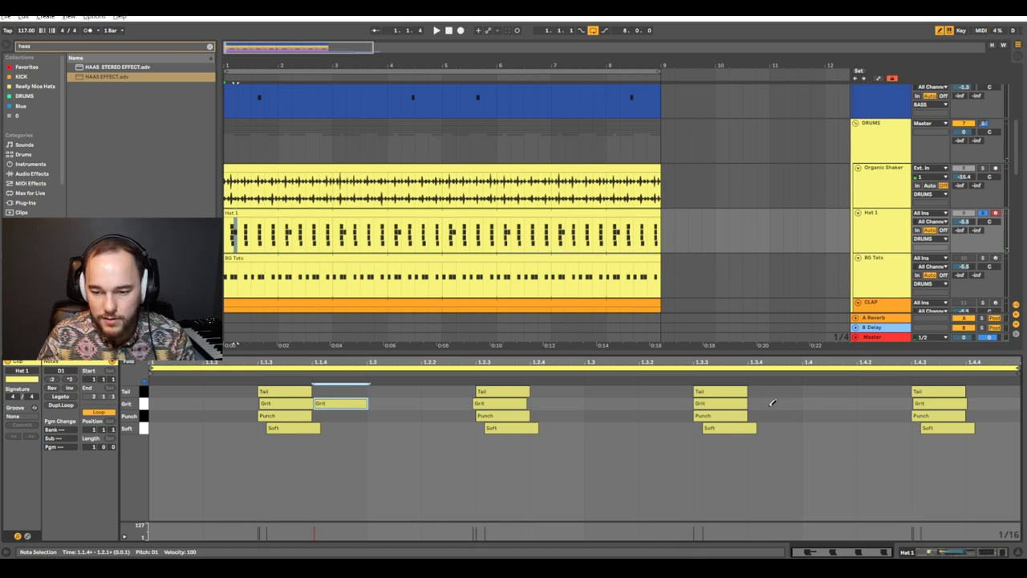
click(650, 403)
key(b)
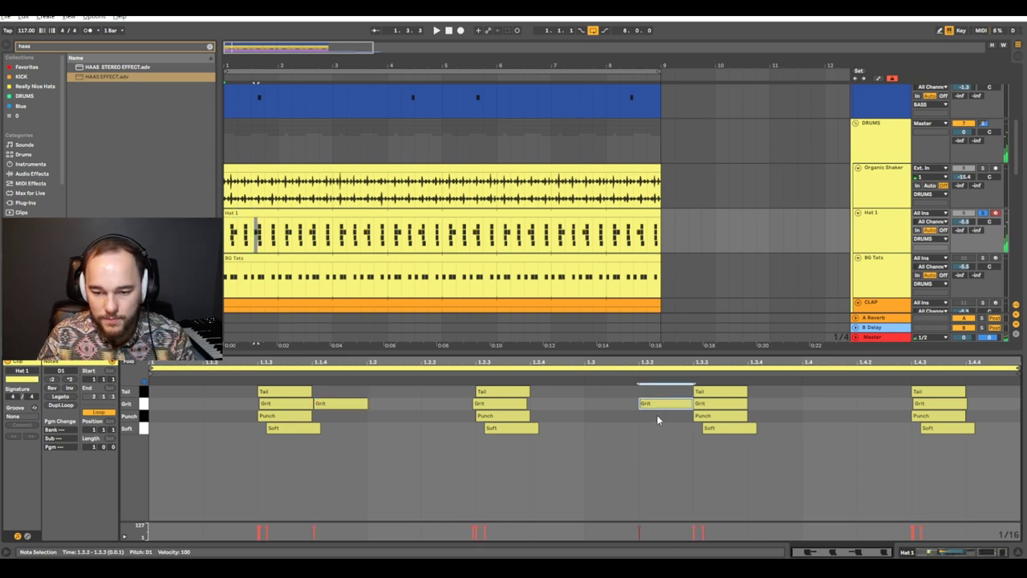
Lower the velocity of the extra Grit notes at 1.3.2 and 1.1.4, the latter to 15, and draw a Grit note at 1.4.2.
click(642, 533)
click(639, 531)
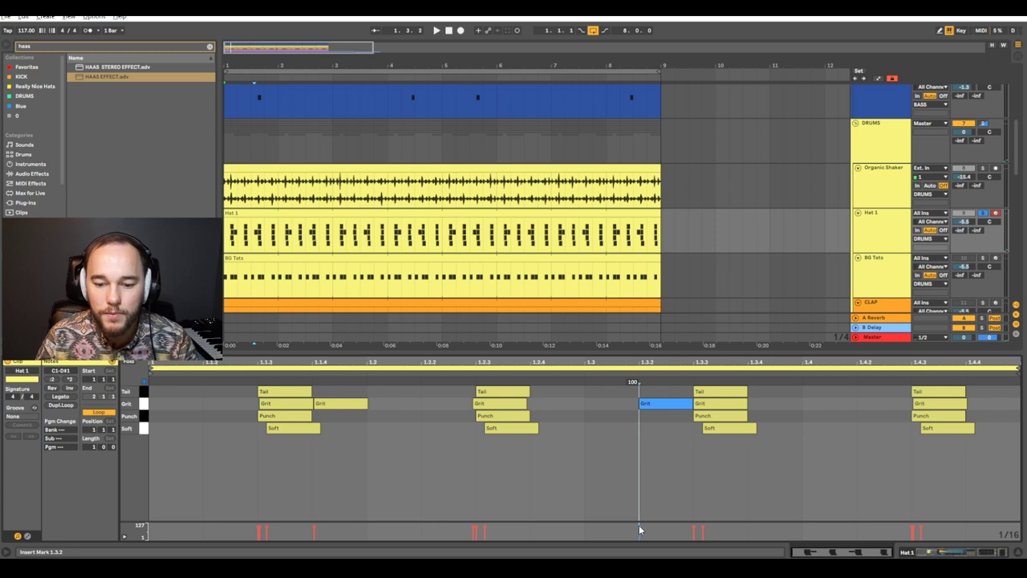
click(319, 403)
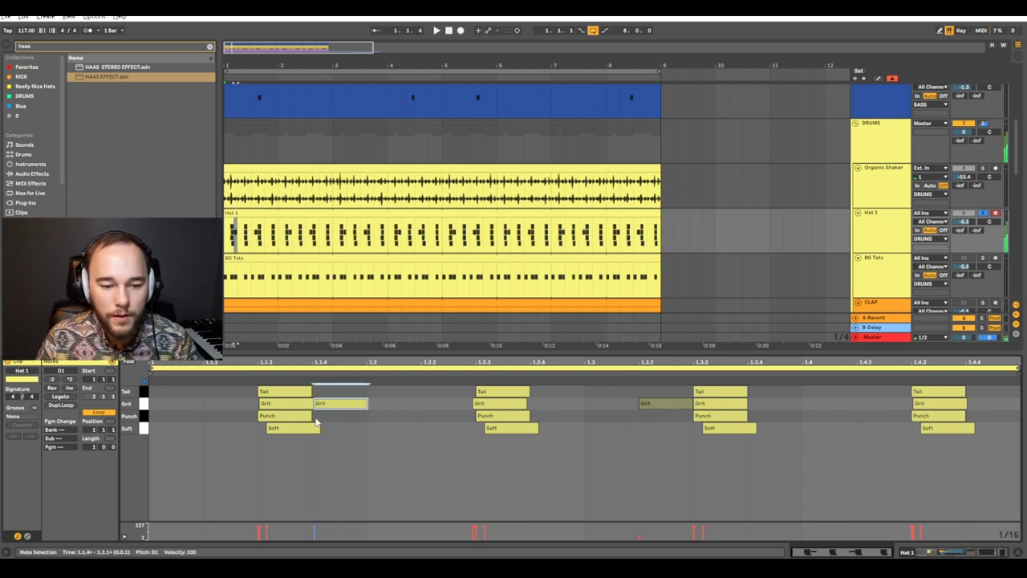
drag(312, 529, 313, 537)
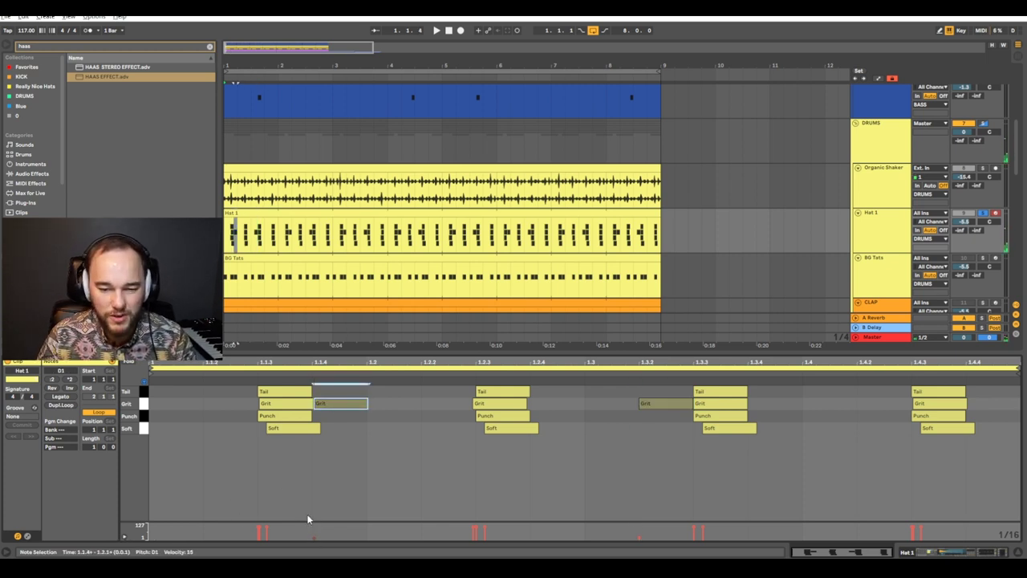
key(space)
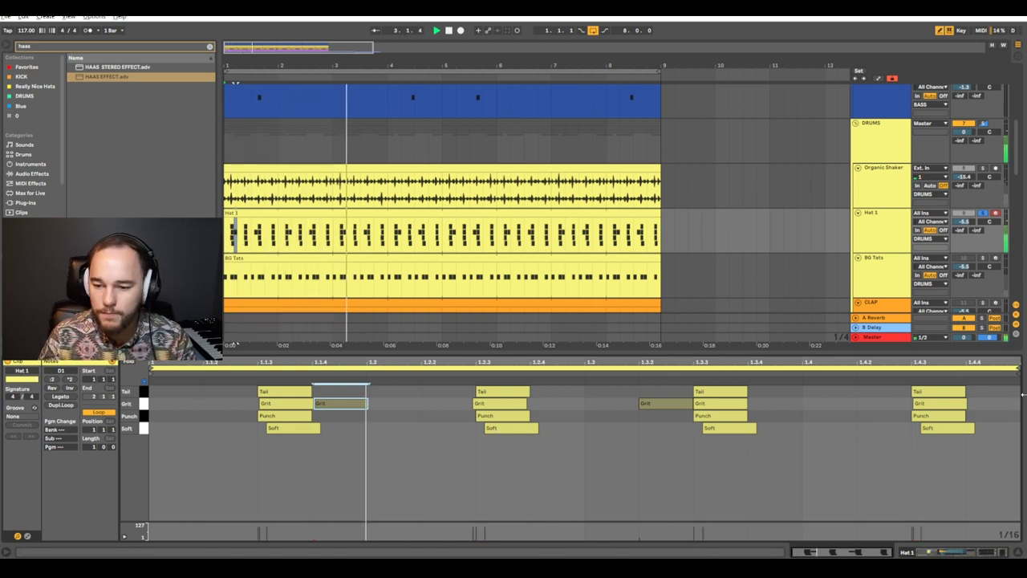
click(869, 401)
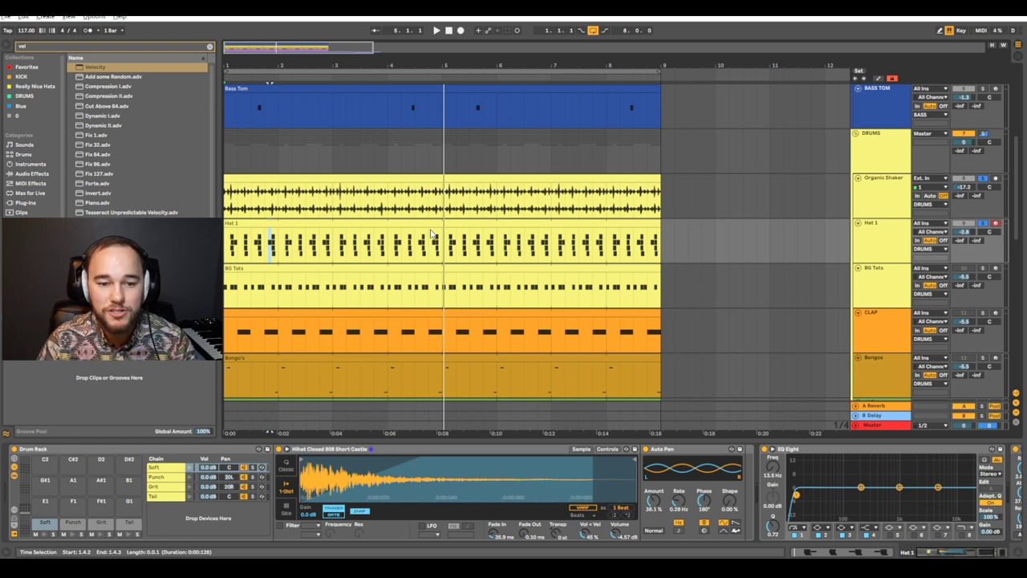
Enlarge the velocity lane of the Hat 1 clip and examine the velocities of the main hat hits.
double_click(431, 225)
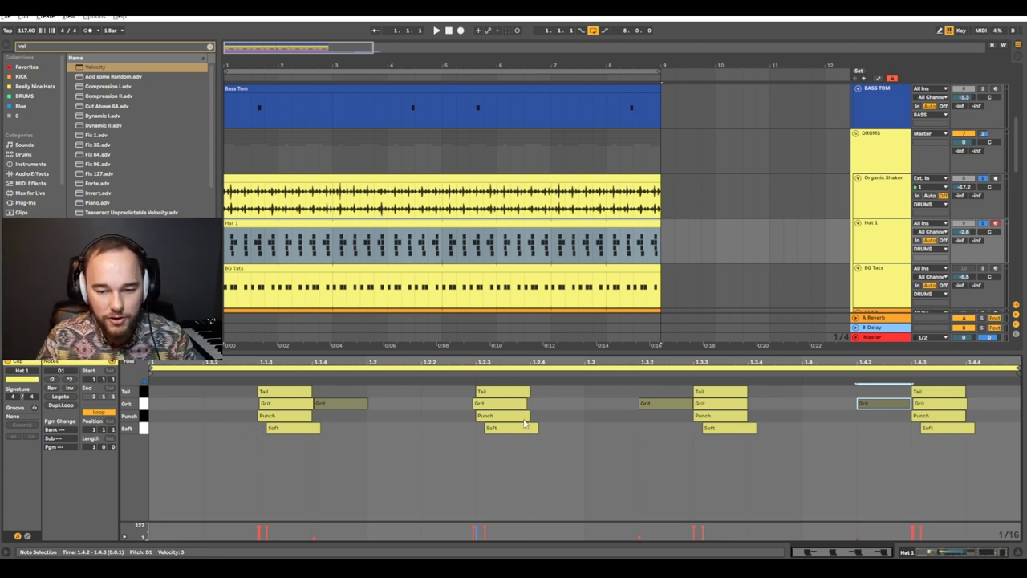
drag(660, 523, 629, 475)
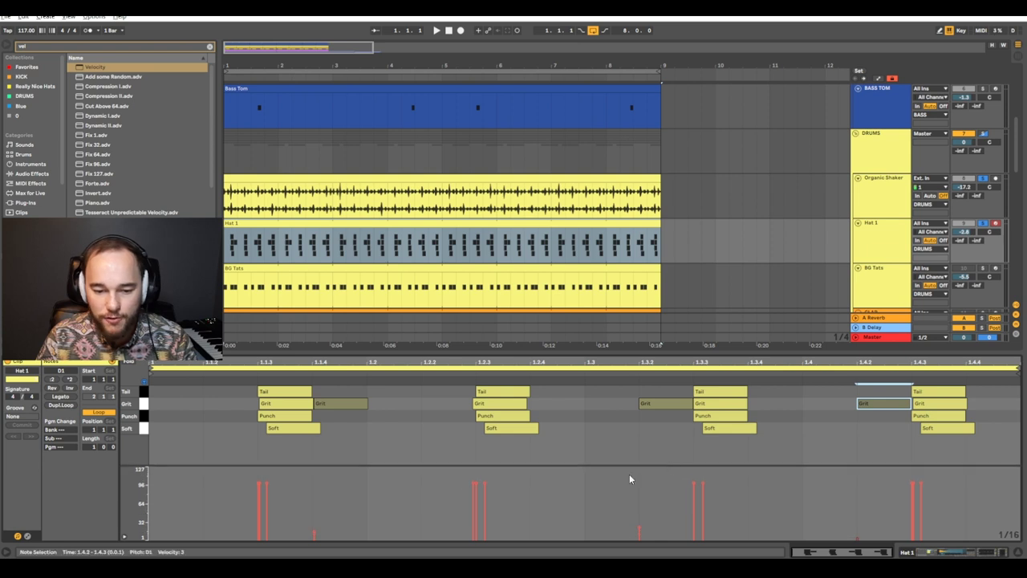
click(265, 487)
click(484, 487)
click(475, 487)
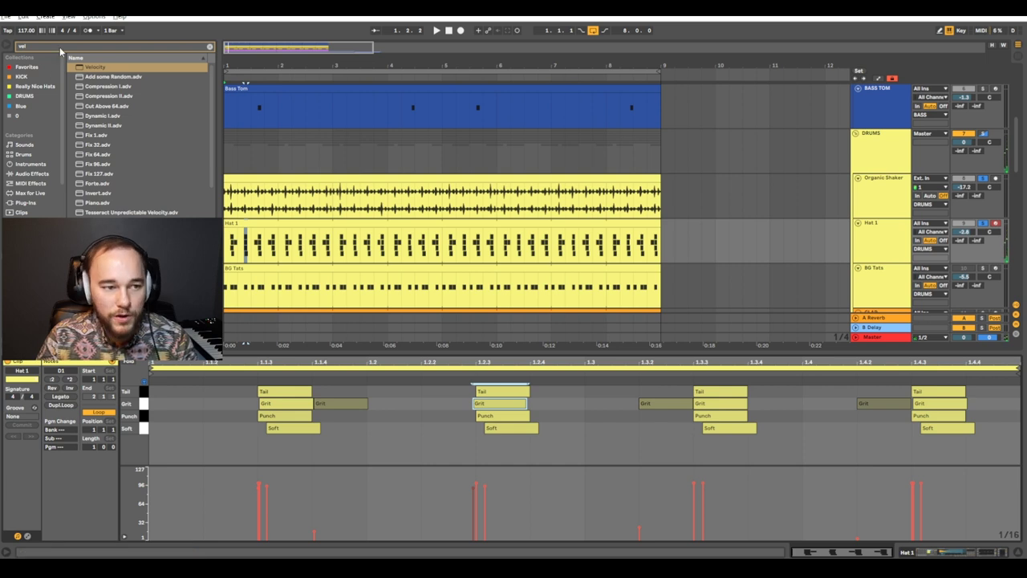
Add the Velocity MIDI effect before the Hat 1 Drum Rack and set its Random amount to 12.
click(91, 69)
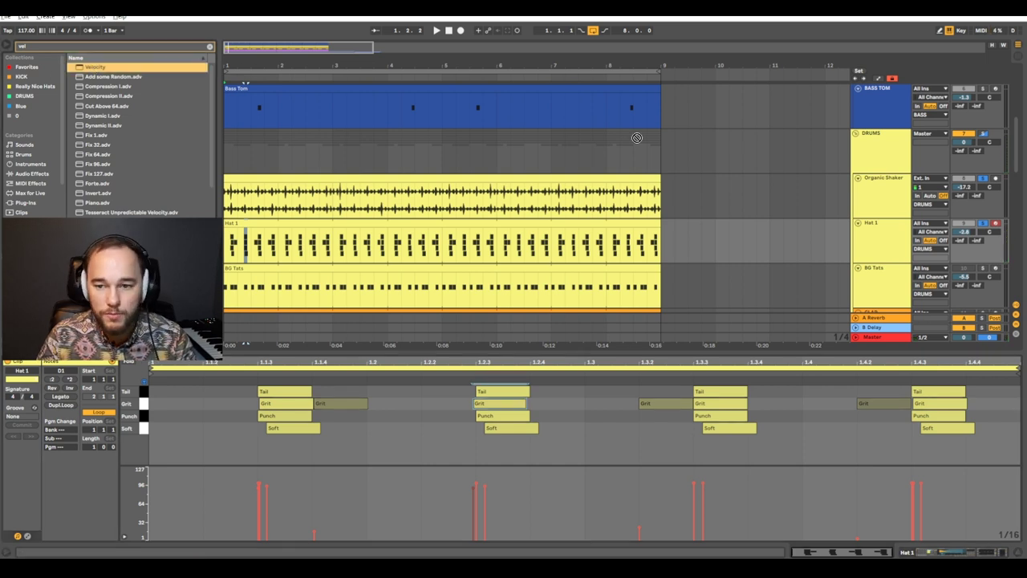
click(875, 229)
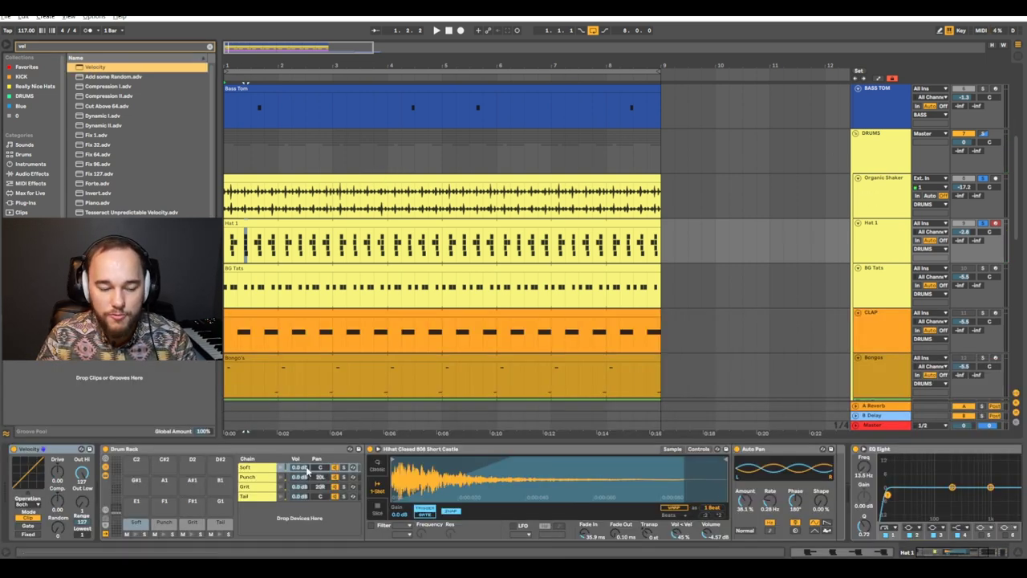
click(75, 526)
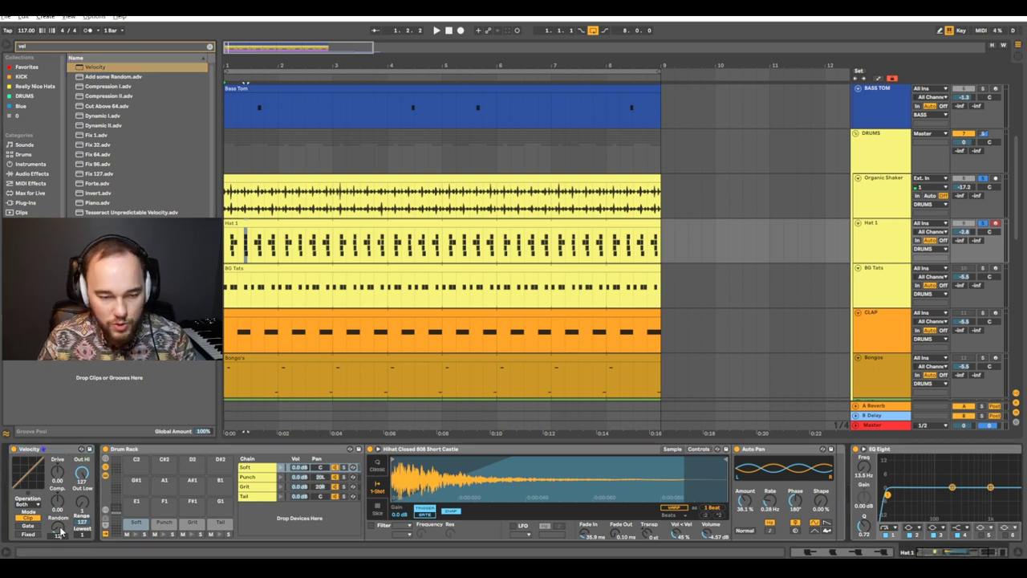
drag(60, 531, 60, 527)
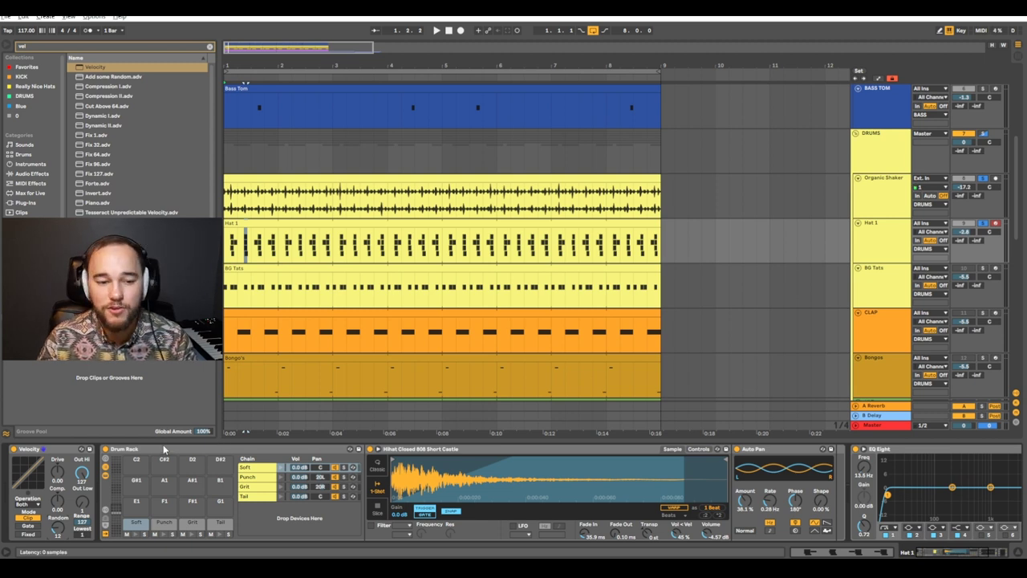
Turn off solo on the Hat 1 track and play the arrangement.
click(985, 224)
key(space)
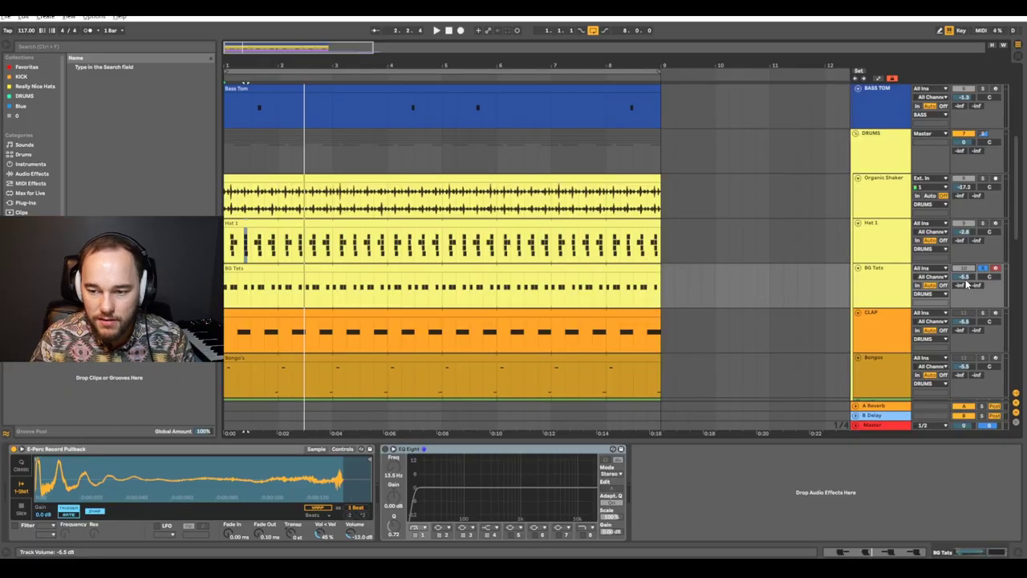
Play the BG Tats track in solo and open its clip to examine the note velocities.
key(space)
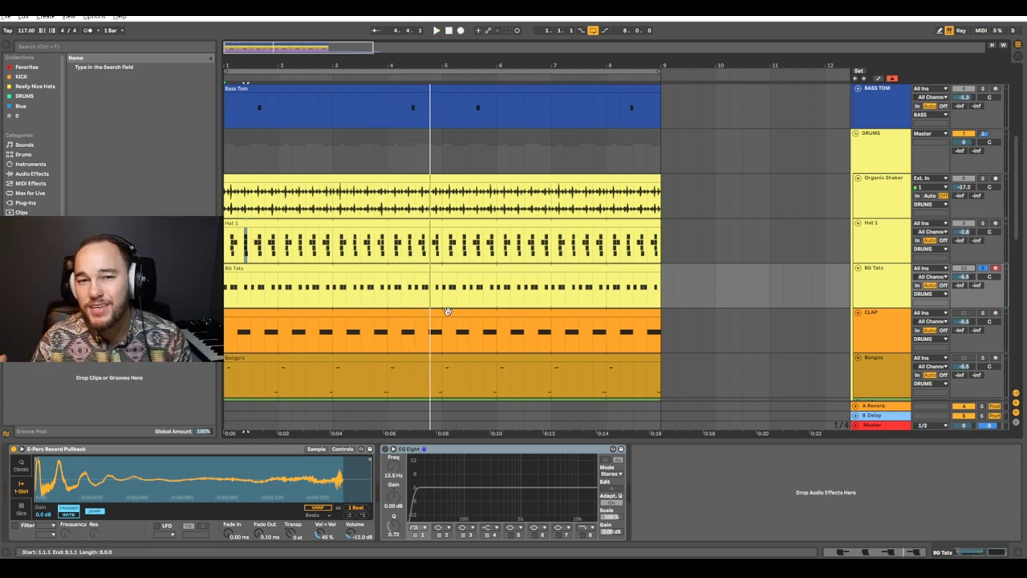
click(427, 296)
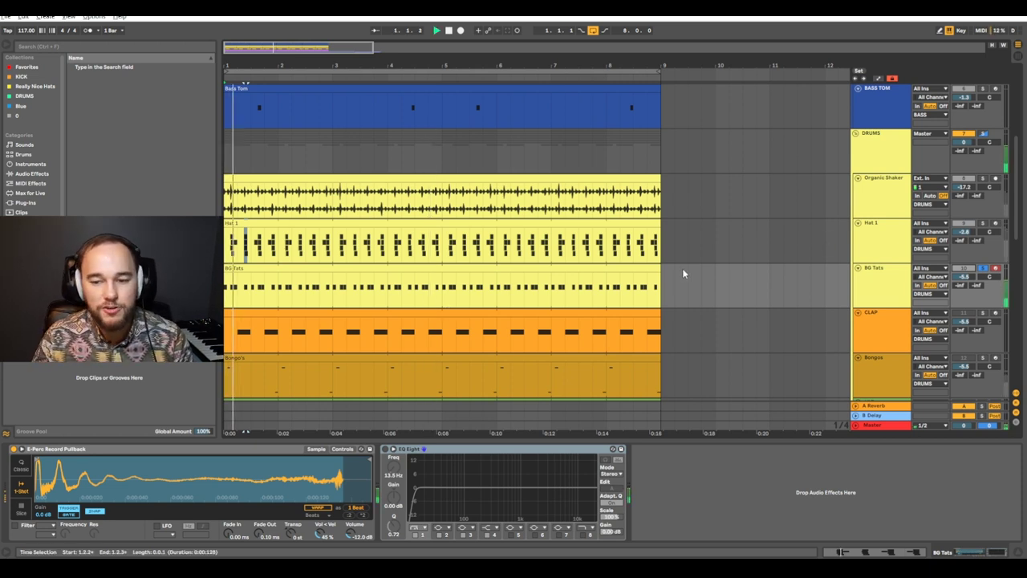
click(652, 269)
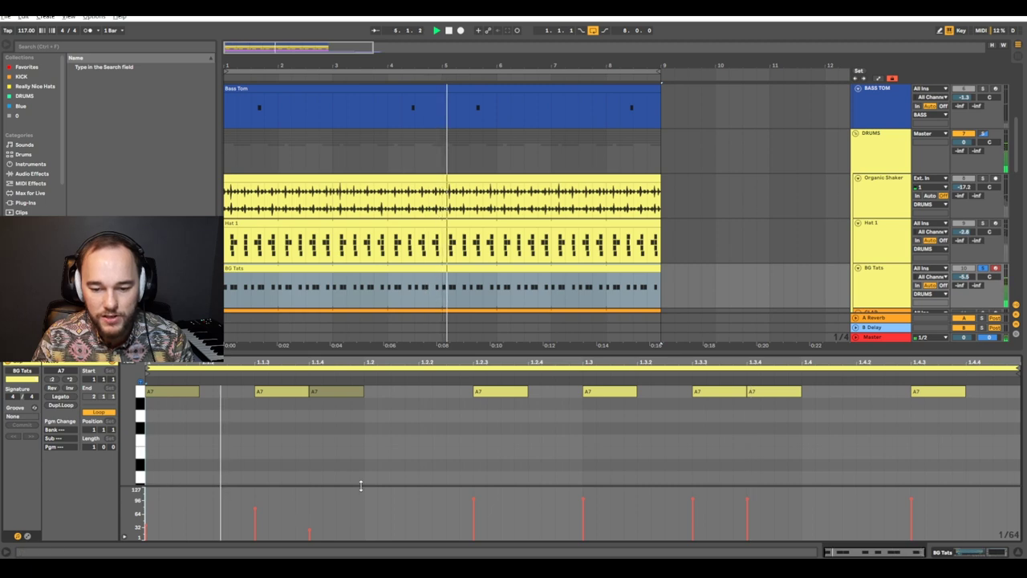
Copy the Velocity MIDI effect from the Hat 1 track to the start of the BG Tats device chain.
click(880, 255)
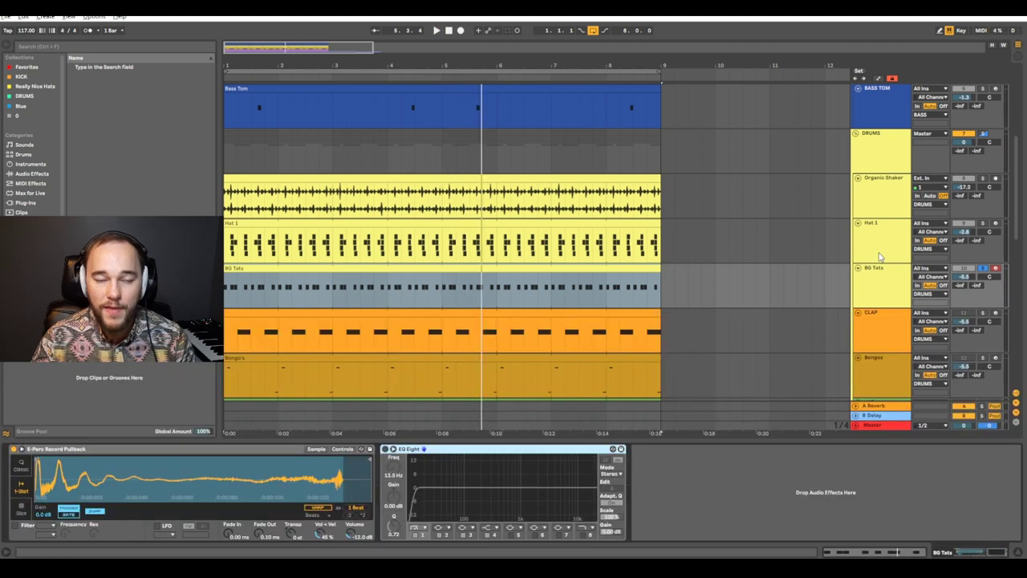
click(883, 208)
click(737, 257)
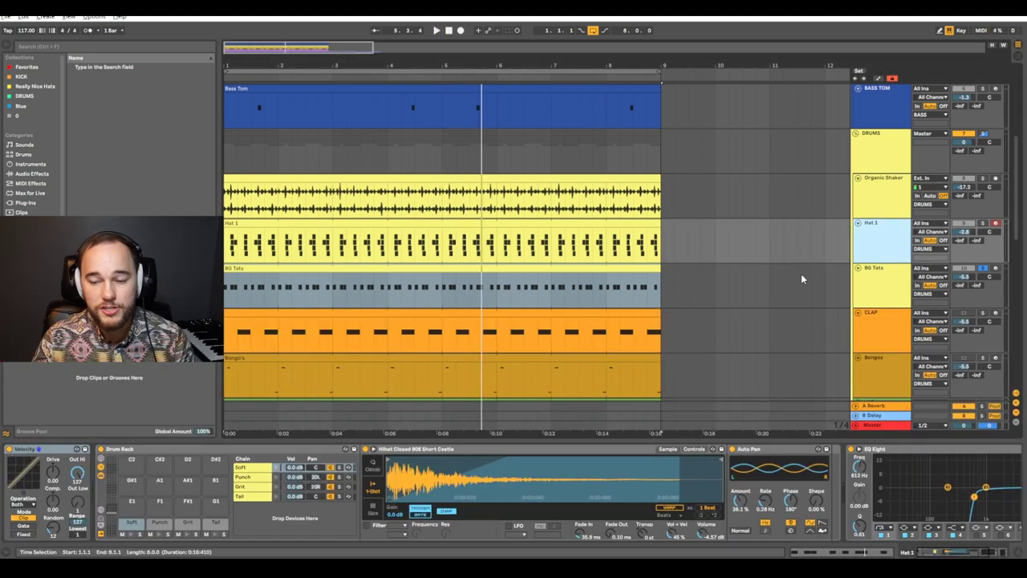
click(46, 450)
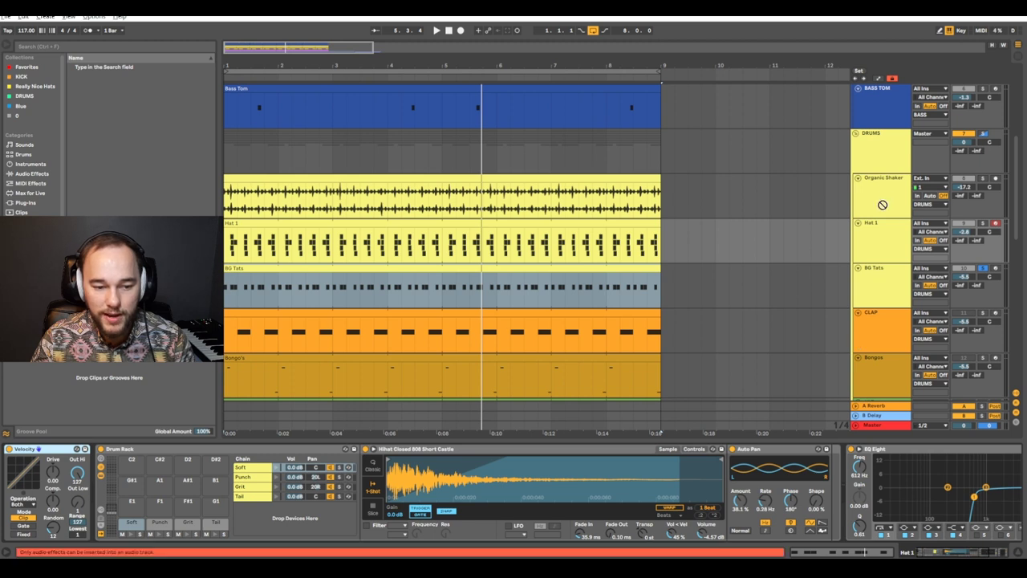
click(884, 280)
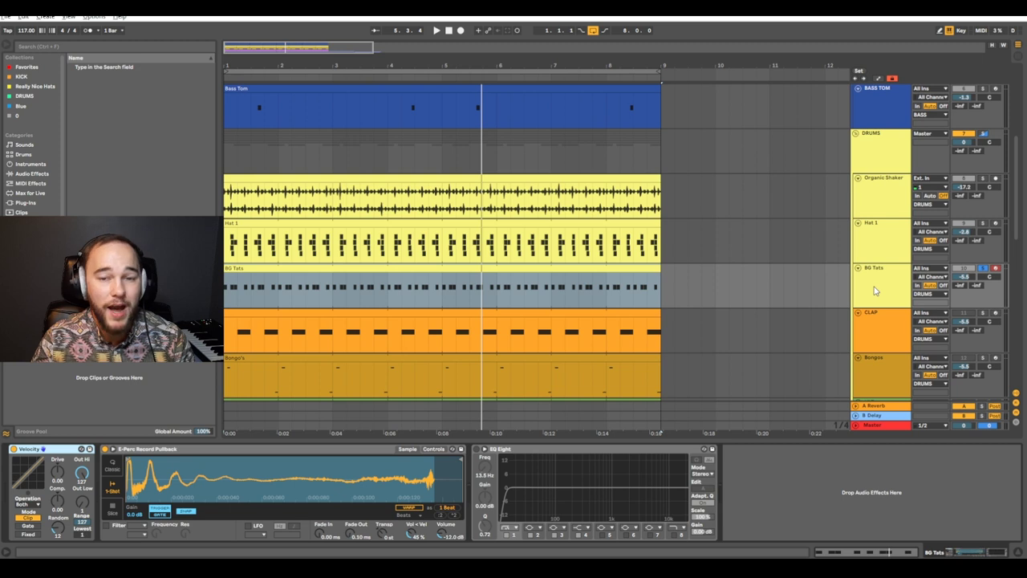
Add a Vocoder before the EQ Eight on BG Tats and enable the EQ with a low cut at about 1.38 kHz.
key(ctrl+f)
text(voc)
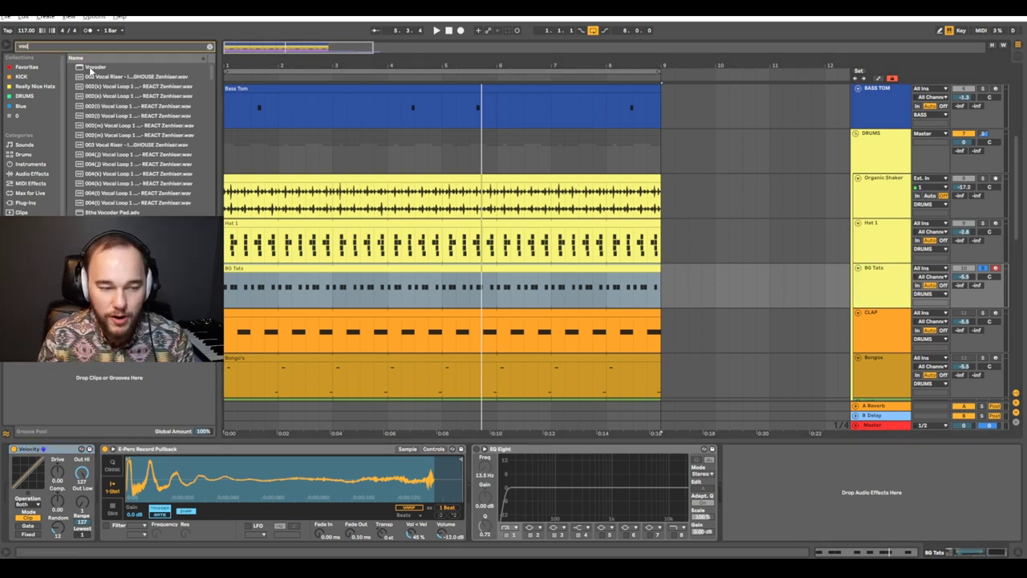
drag(90, 67, 474, 485)
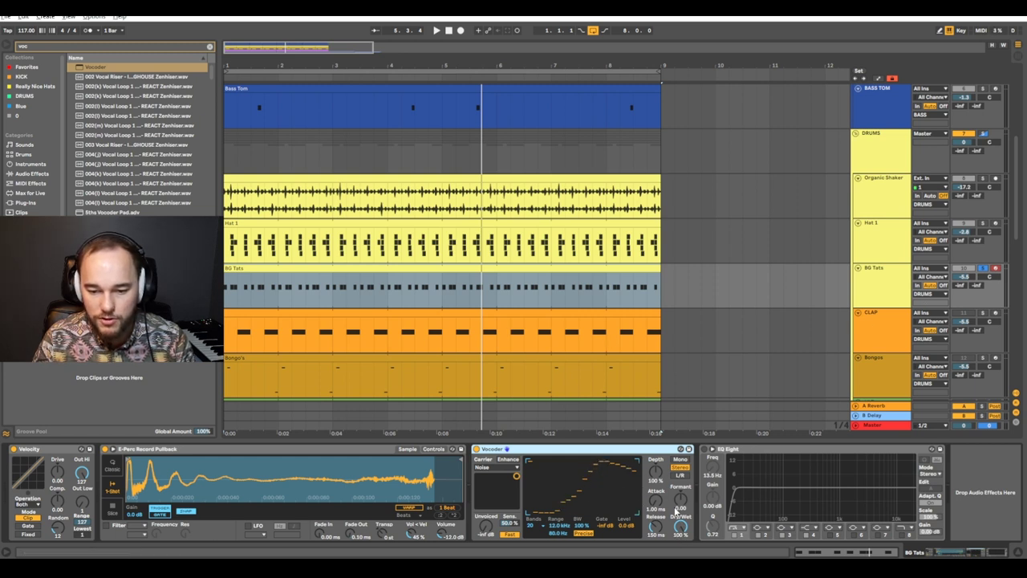
key(space)
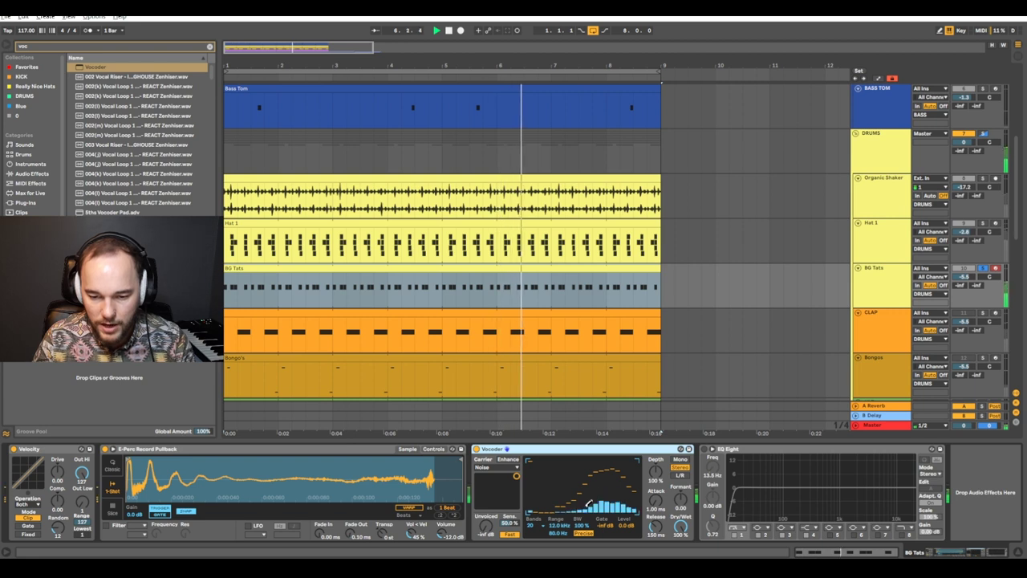
click(705, 451)
drag(737, 494, 847, 511)
Add the Max for Live LFO after the EQ Eight and map it to the Vocoder's Release time.
key(ctrl+f)
text(lfo)
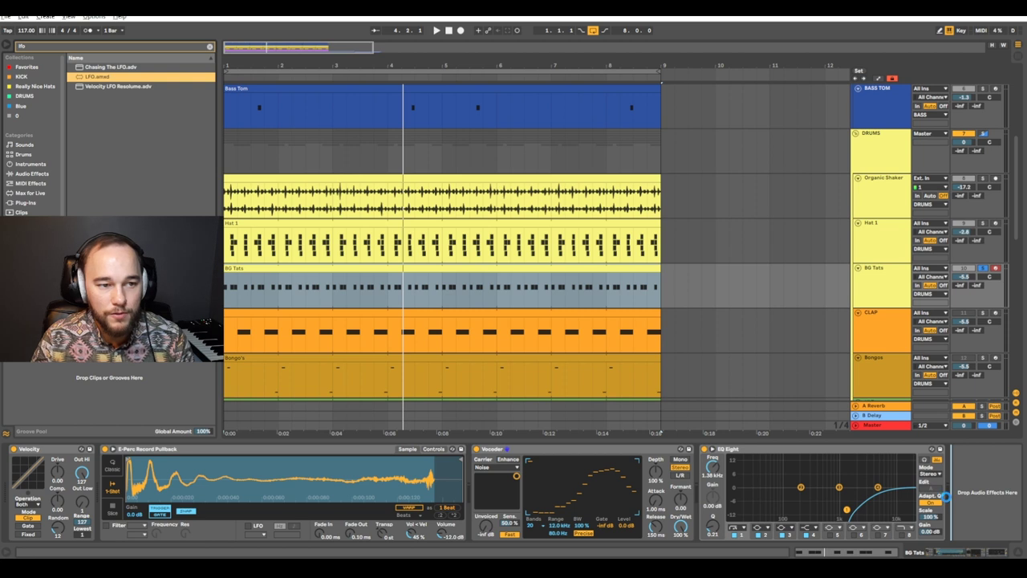
drag(962, 494, 963, 493)
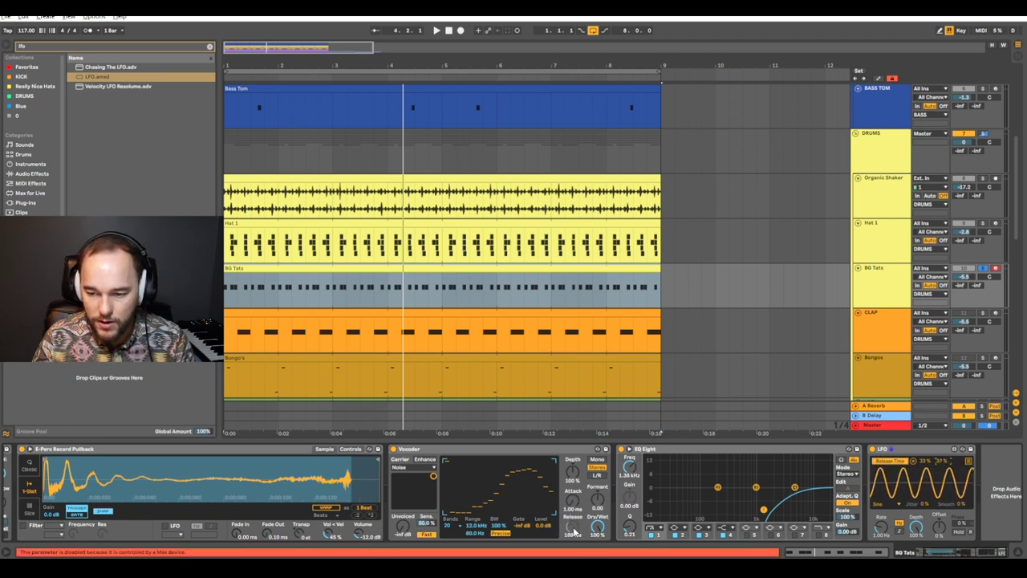
Set the LFO's Release Time mapping range to about 30–35% and lower the Vocoder's Formant to -5.40 during playback.
key(space)
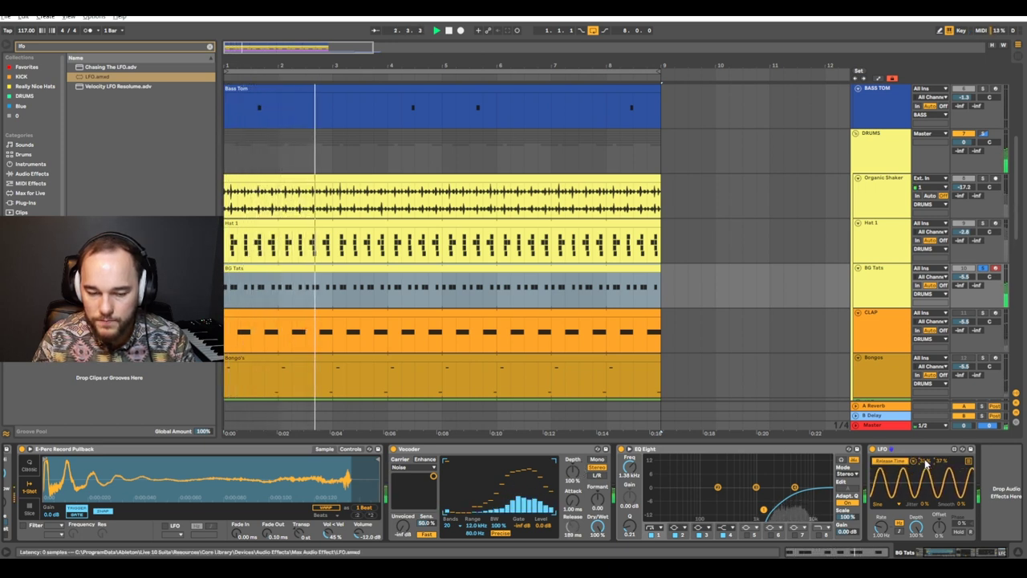
drag(942, 463, 942, 480)
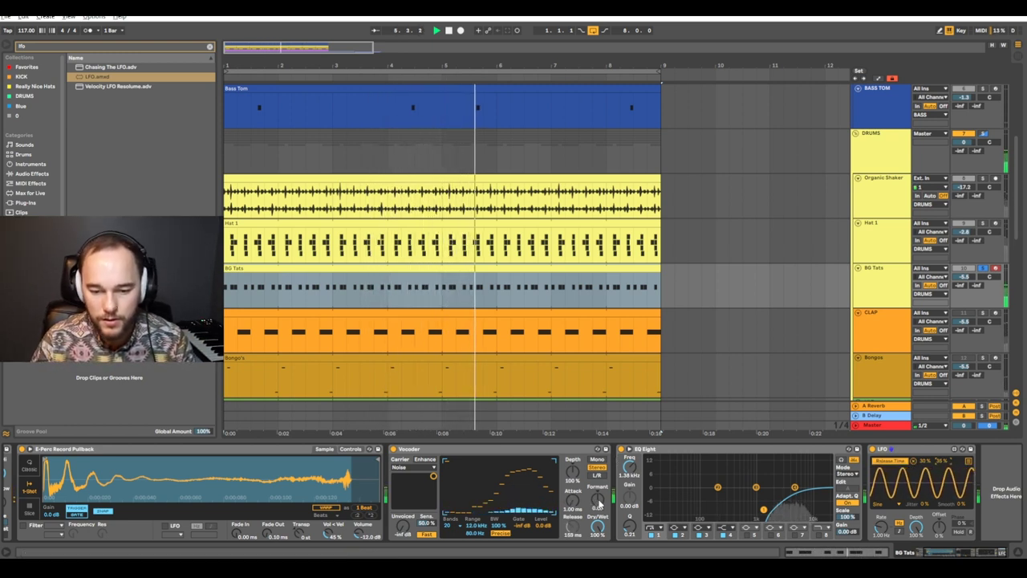
drag(598, 502, 599, 514)
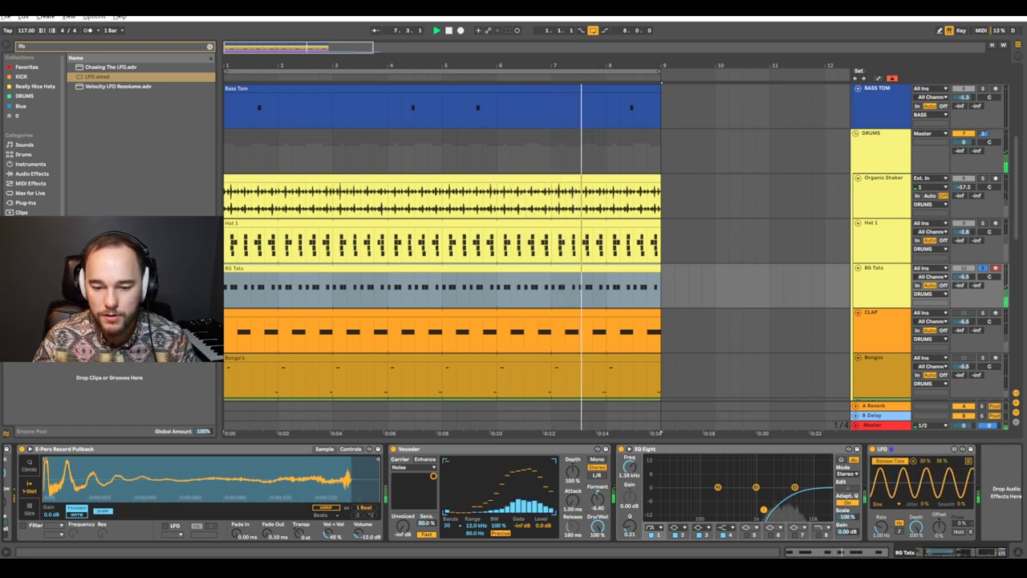
key(space)
Add a Reverb with 26% Dry/Wet after the LFO on BG Tats and play it with the other drums.
key(ctrl+f)
text(rev)
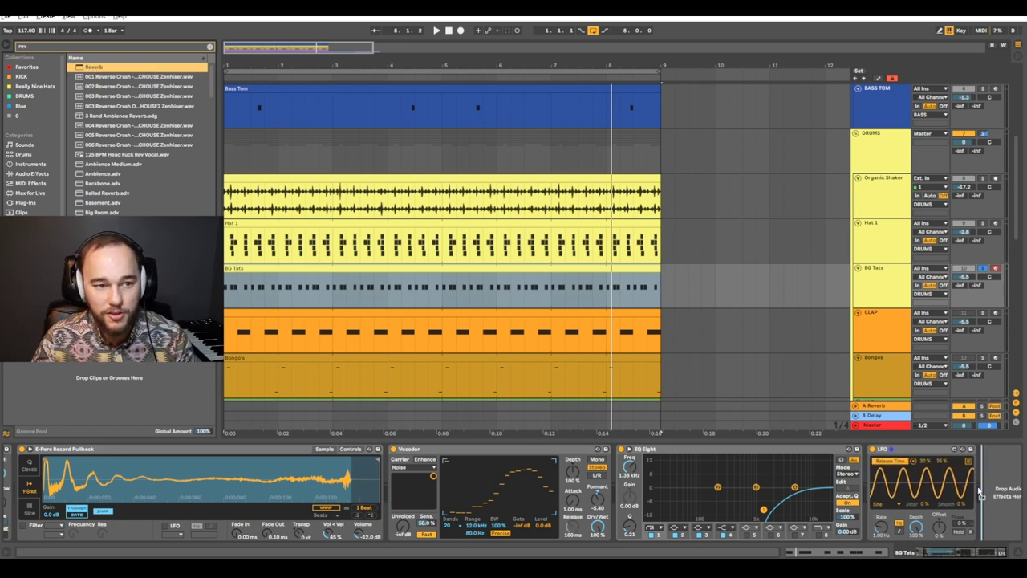
drag(981, 495, 982, 495)
key(space)
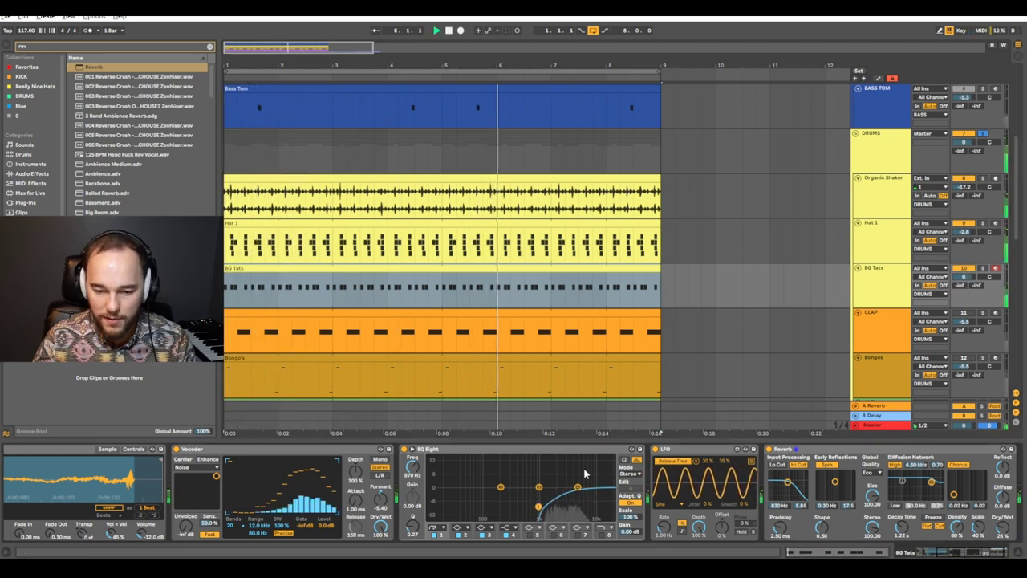
Add one Auto Pan after the Reverb, delete the surplus device beside it, and set Amount to 41.3% and Rate to 0.34 Hz.
key(ctrl+f)
text(auto)
click(78, 77)
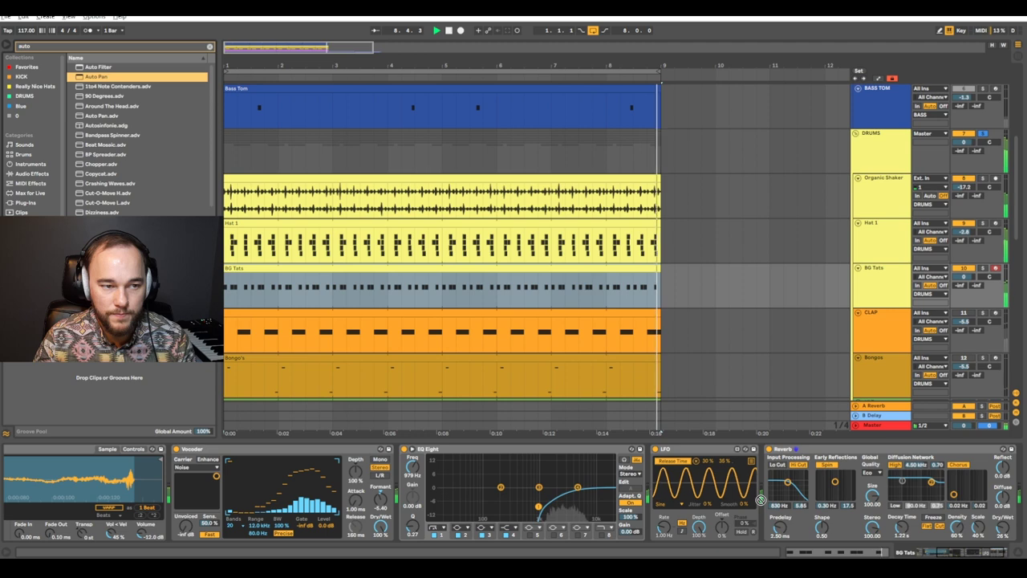
double_click(95, 77)
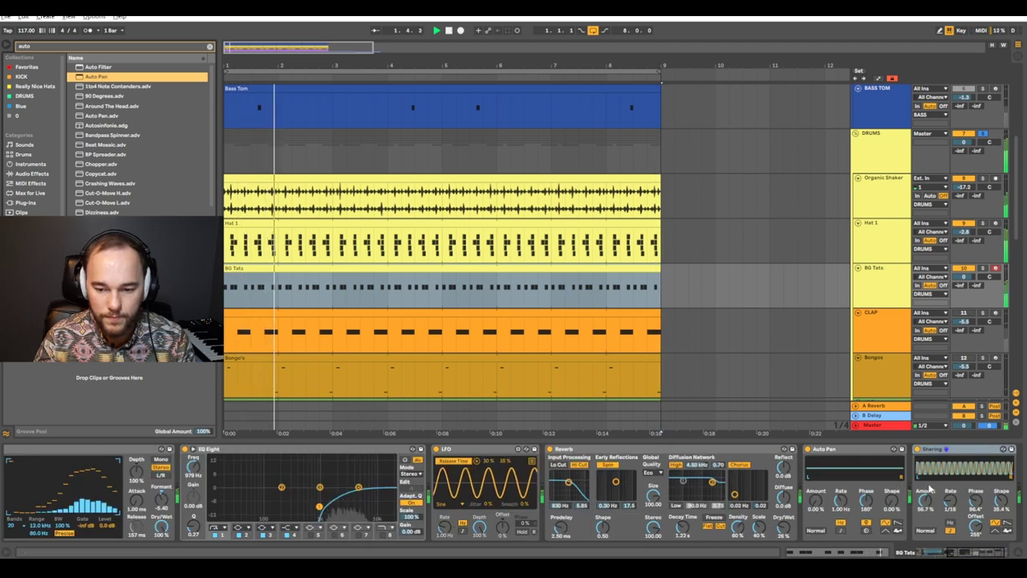
click(939, 451)
key(Delete)
mouse_move(816, 500)
mouse_down()
mouse_move(816, 479)
mouse_move(841, 522)
mouse_move(816, 487)
mouse_up()
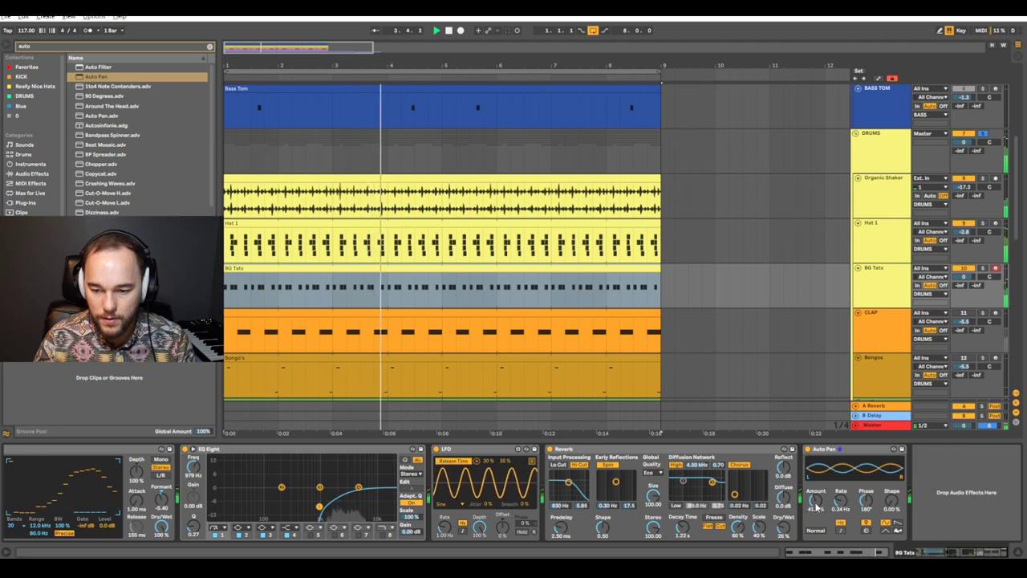
key(space)
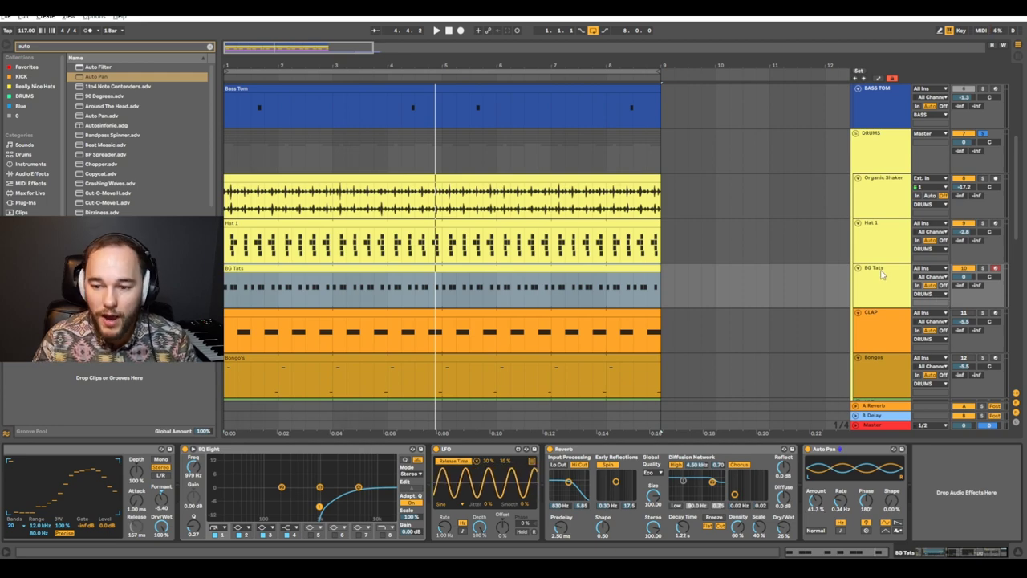
Solo the CLAP track and add an EQ Eight before the Compressor in the Punch chain.
click(981, 312)
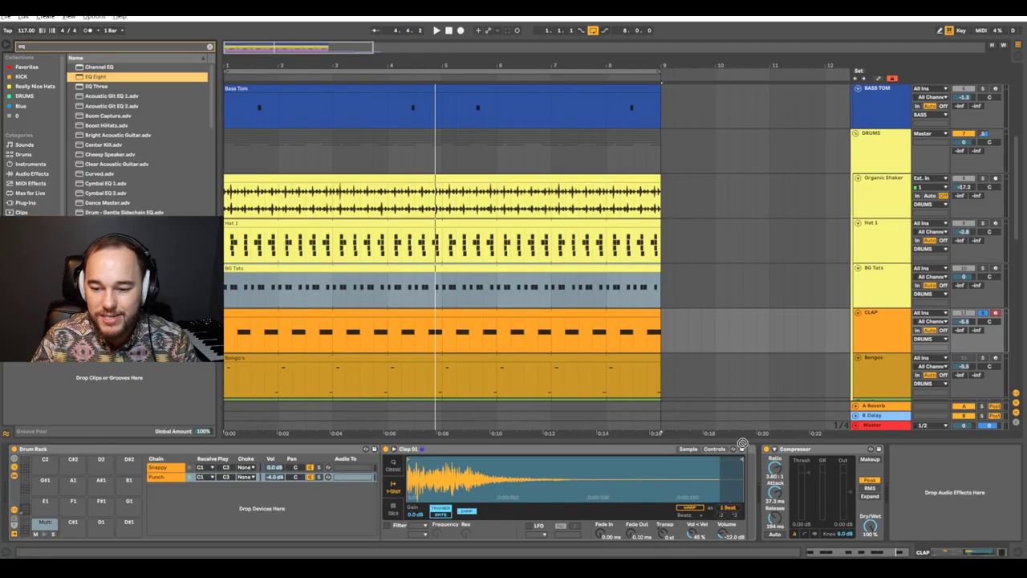
drag(742, 443, 873, 511)
Try a high-cut filter on band 8 of the Punch clap's EQ Eight and reset it.
click(970, 536)
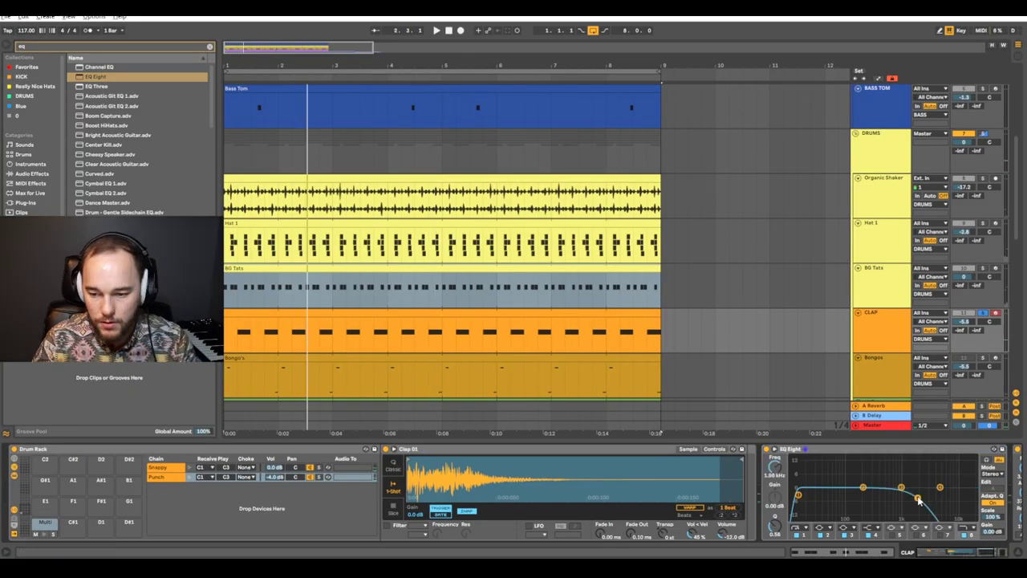
key(space)
double_click(918, 498)
click(966, 535)
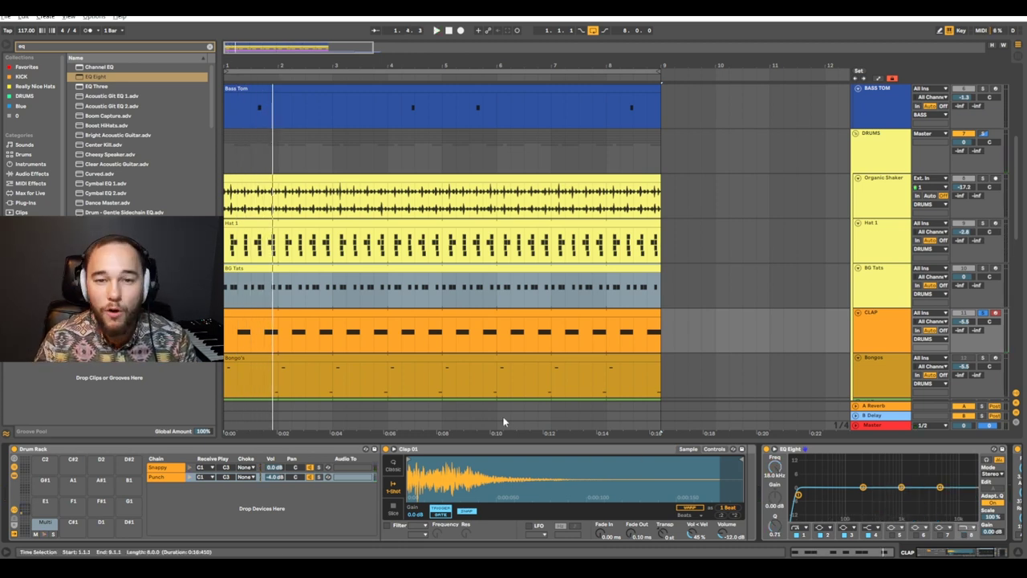
Solo the Snappy chain in the CLAP Drum Rack and play it on its own.
click(317, 470)
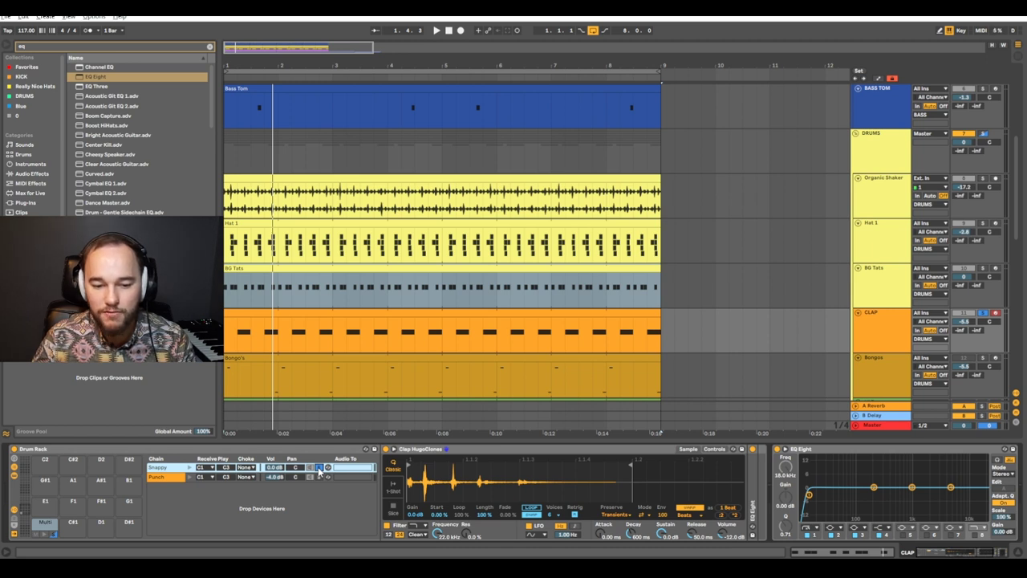
key(space)
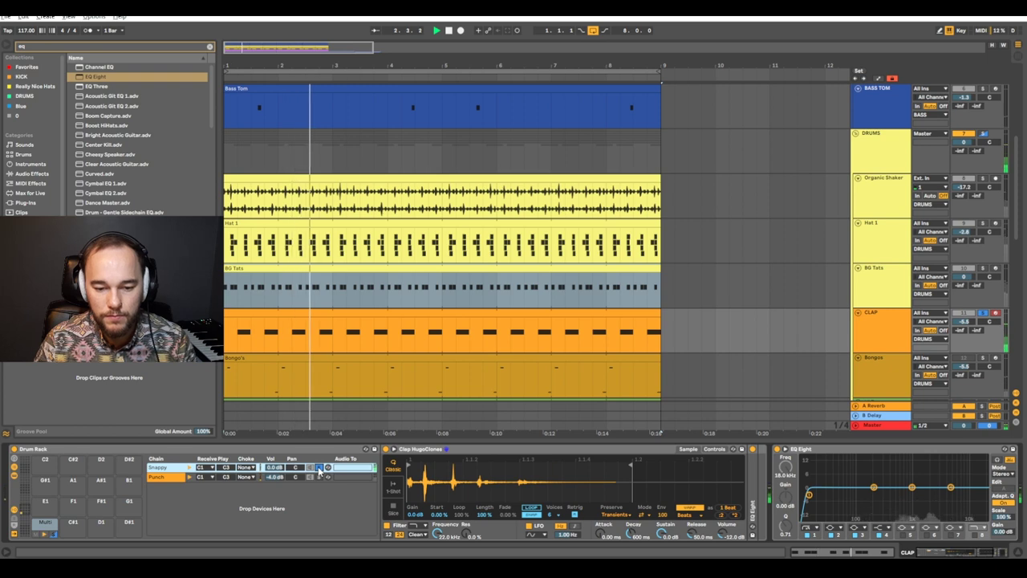
key(space)
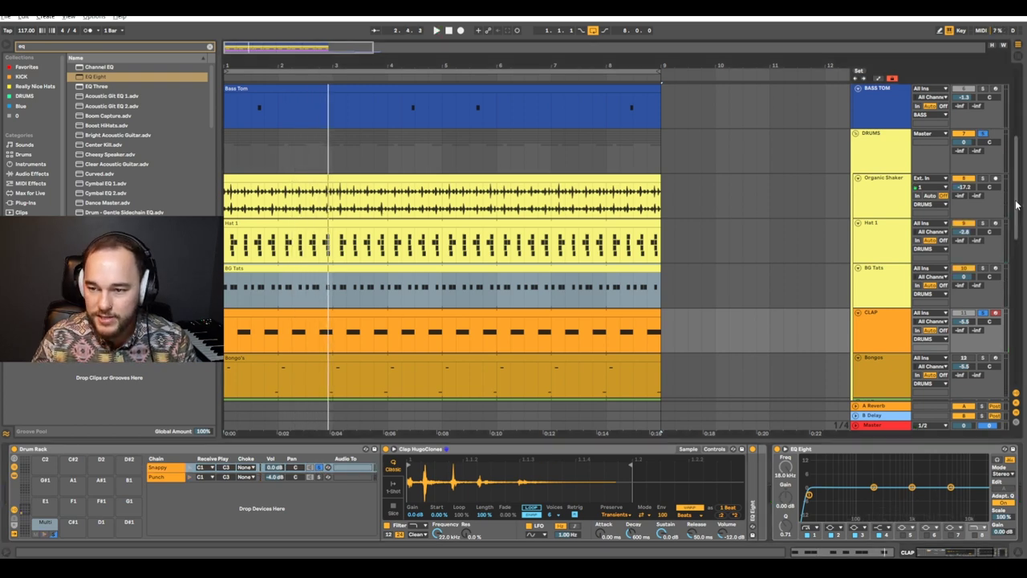
Play the Snappy clap layer against the kick and collapse the BASS group.
scroll(1017, 205, up, 5)
key(space)
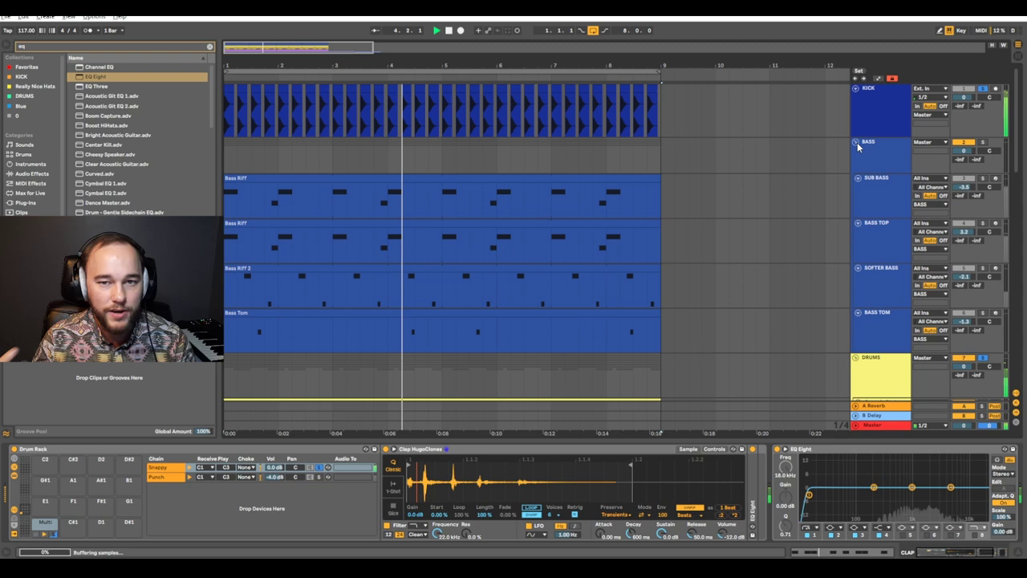
click(856, 142)
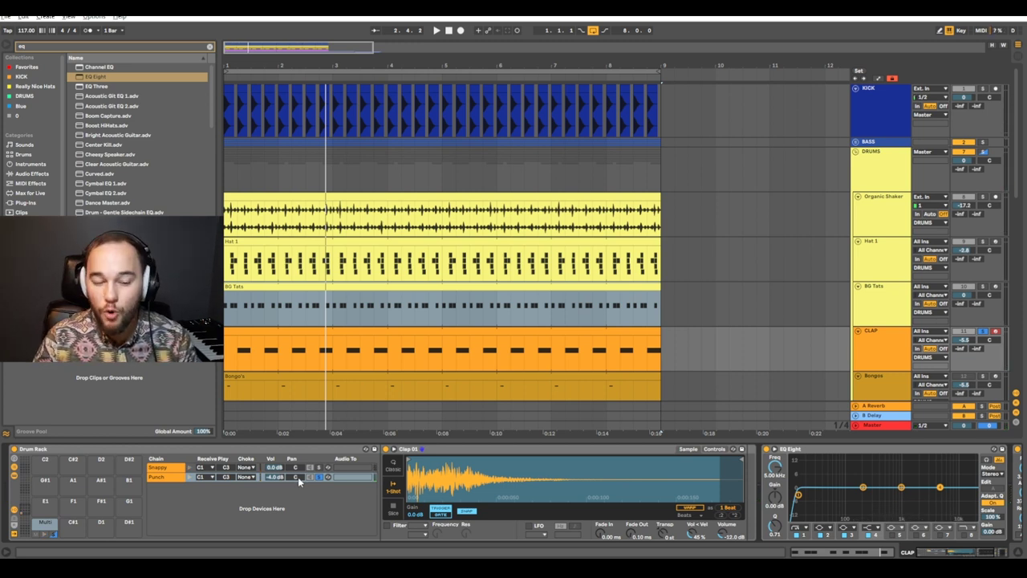
Play the Snappy and Punch clap layers together and select the Punch chain.
shift+click(327, 468)
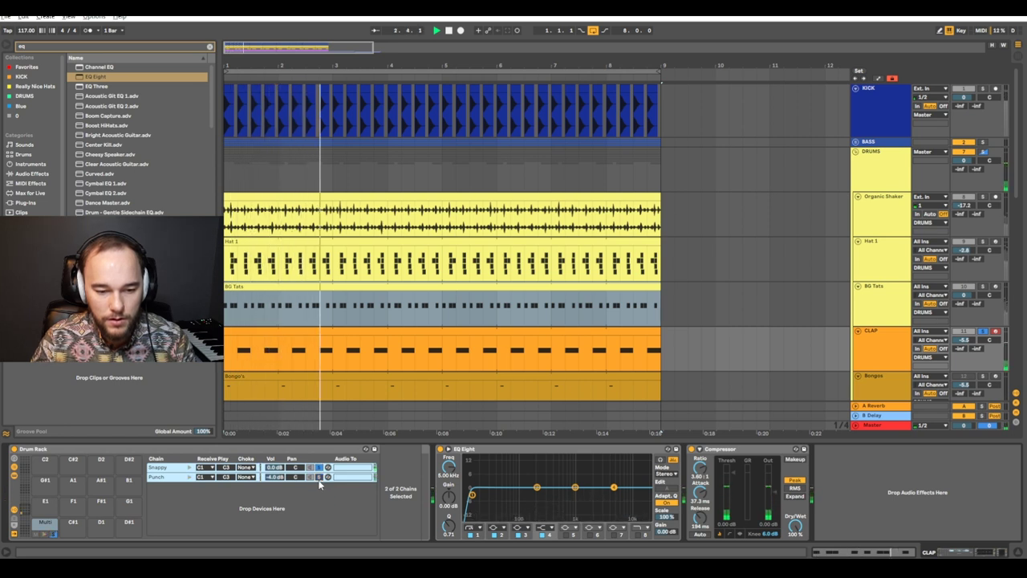
click(175, 475)
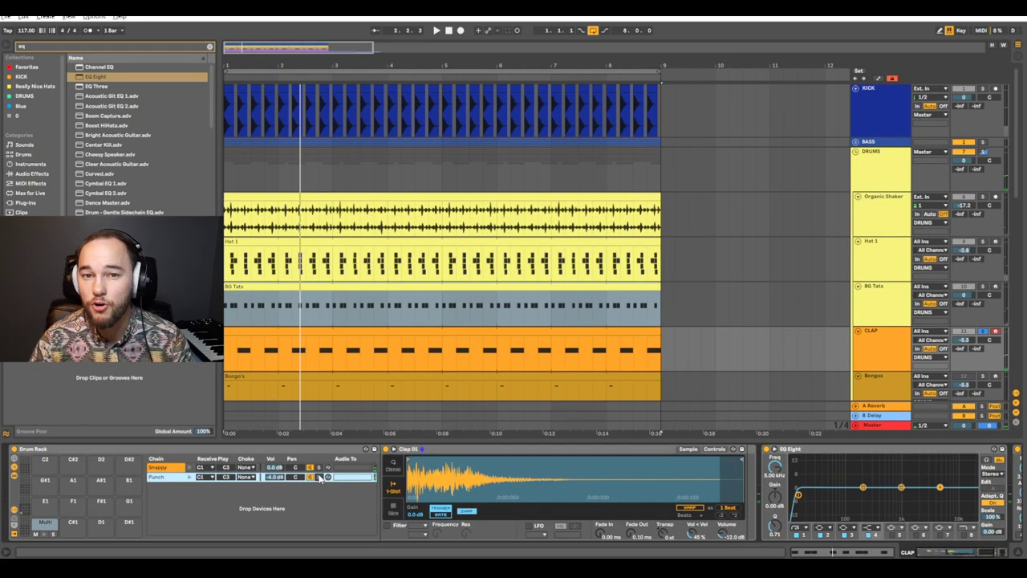
key(space)
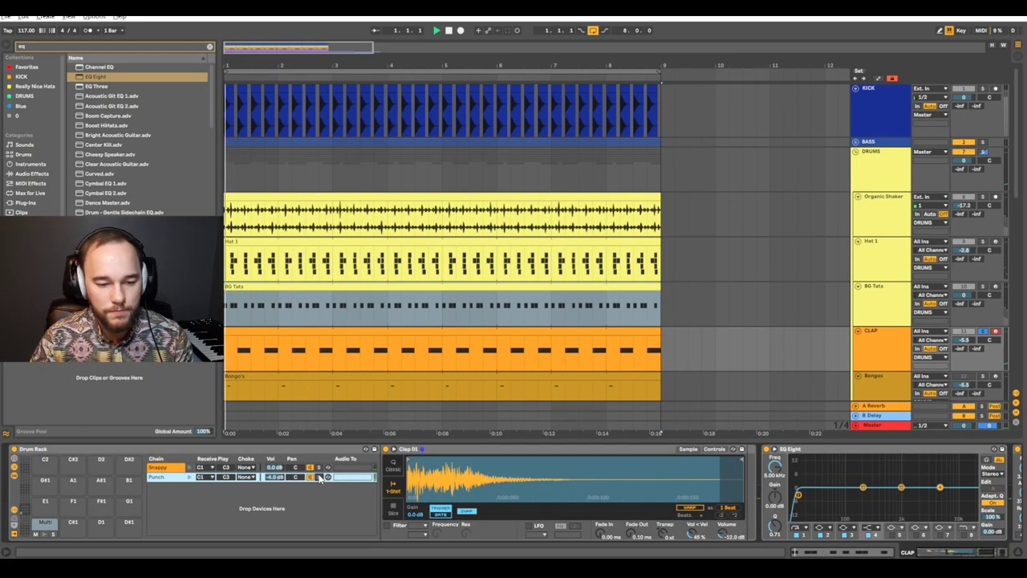
key(space)
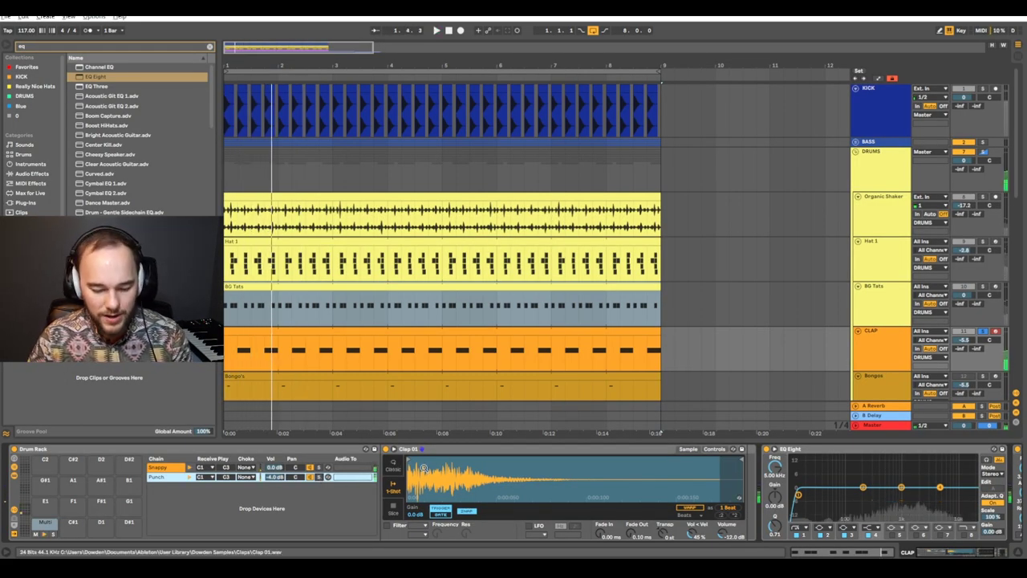
Add a Saturator between the Clap 01 sampler and the EQ Eight in the Punch chain.
key(ctrl+f)
text(sat)
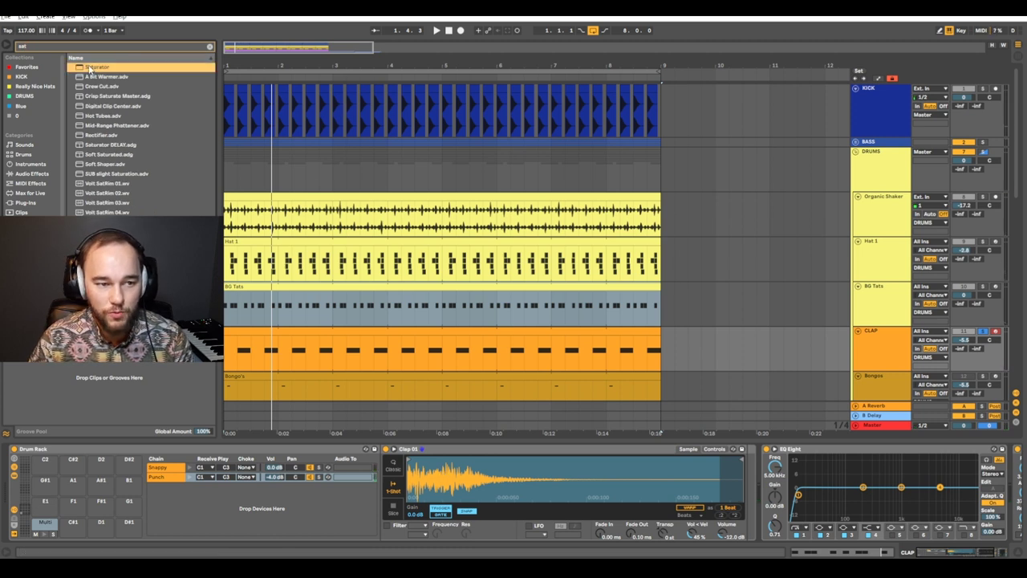
drag(772, 475, 767, 506)
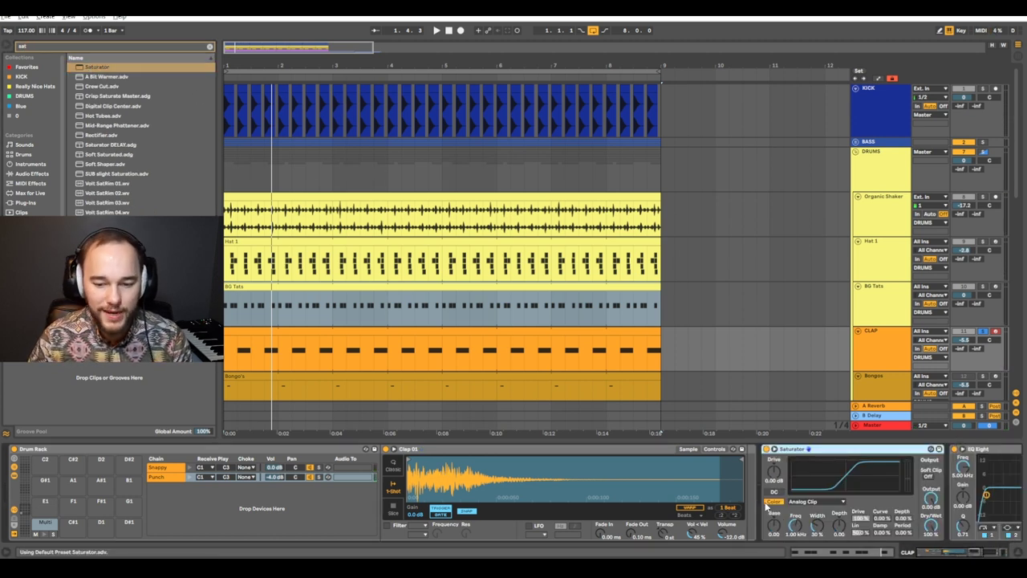
Audition the Punch clap with 3 dB of Saturator drive, and set the Punch chain's receive note to C#1.
key(space)
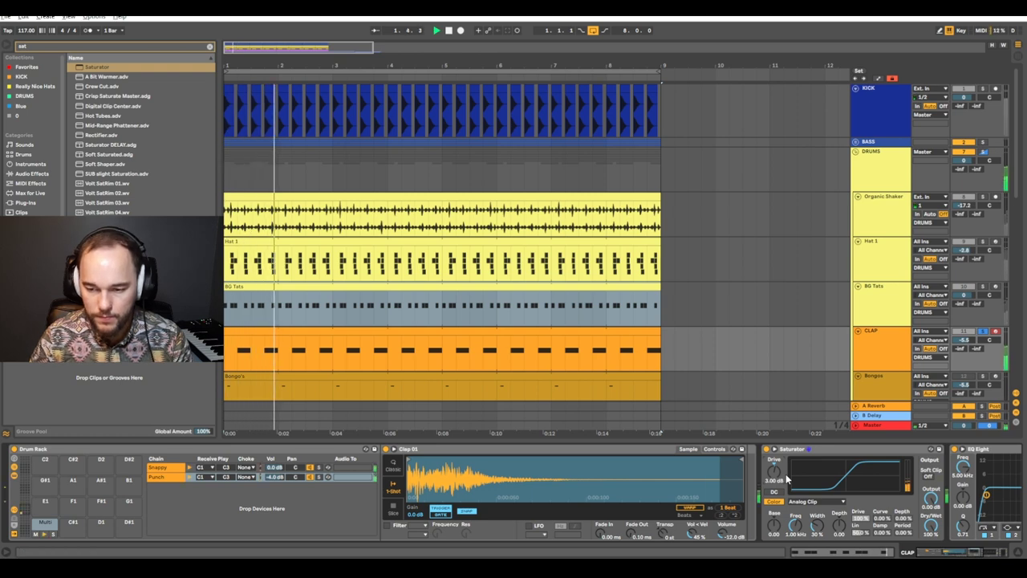
double_click(299, 331)
key(shift+Tab)
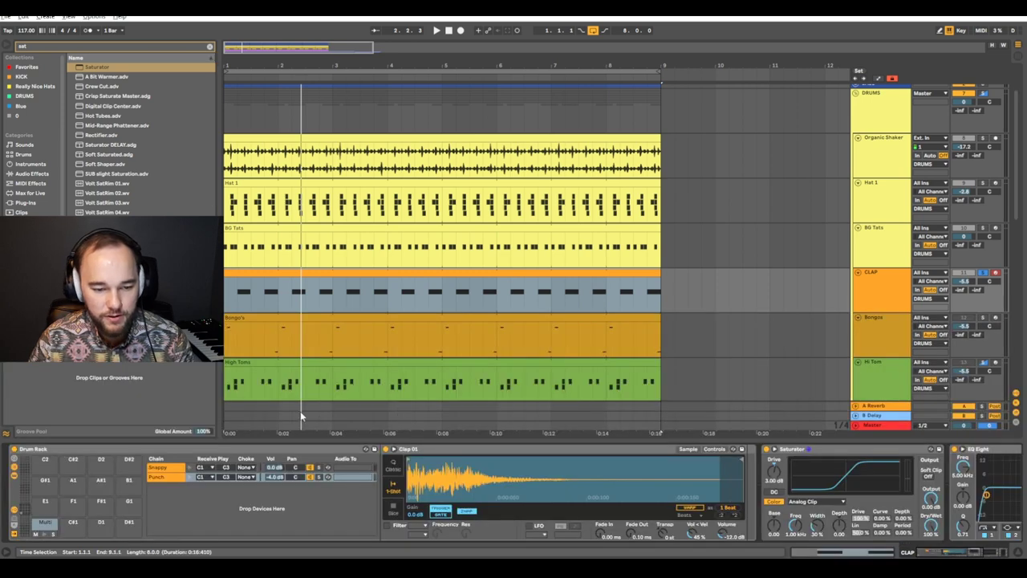
click(212, 477)
click(213, 478)
key(Up)
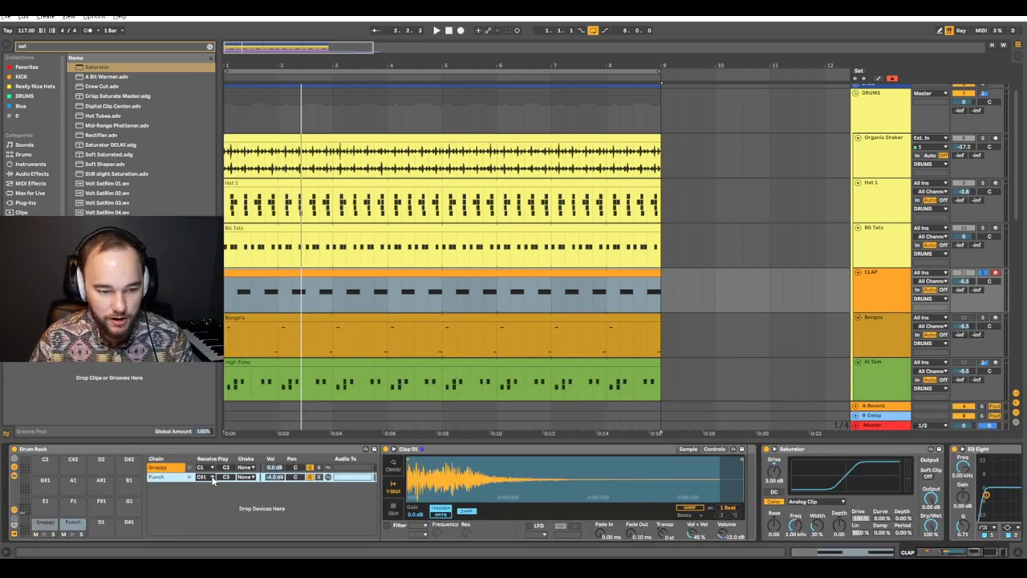
In the CLAP clip, copy the Snappy notes at 1.2 and 1.4 onto the Punch row at the same positions.
double_click(296, 271)
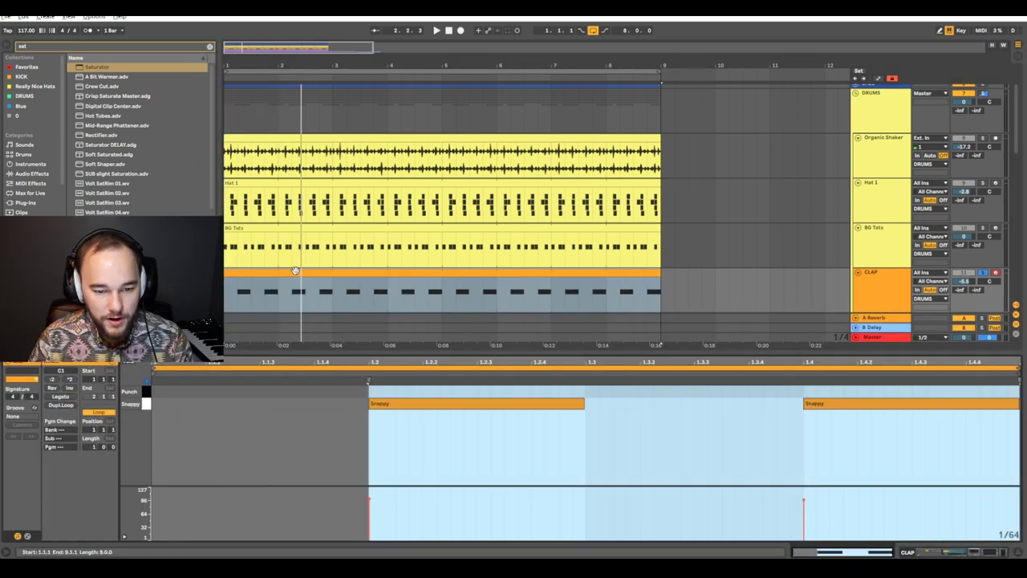
drag(368, 412, 388, 391)
click(389, 411)
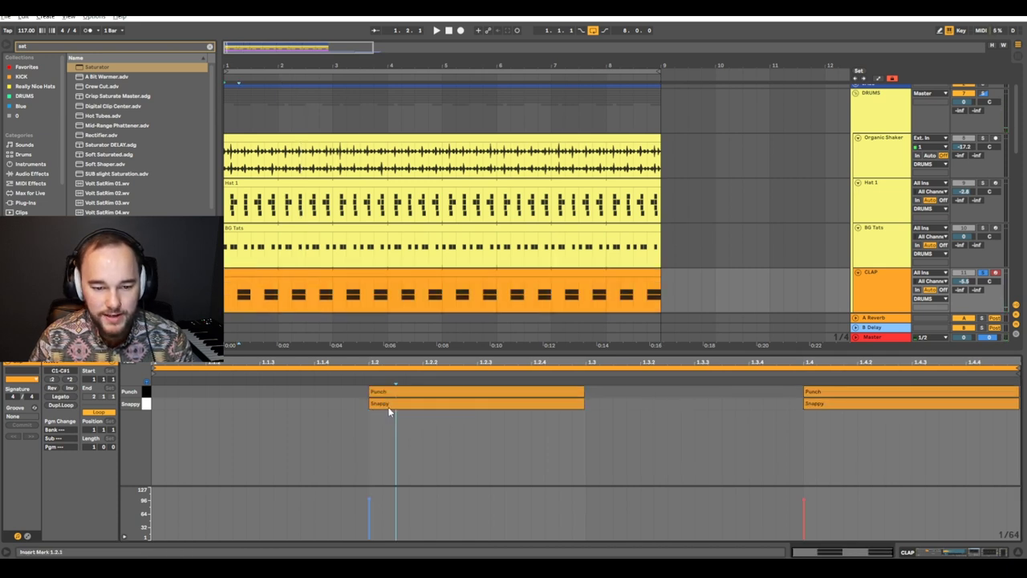
scroll(377, 405, up, 6)
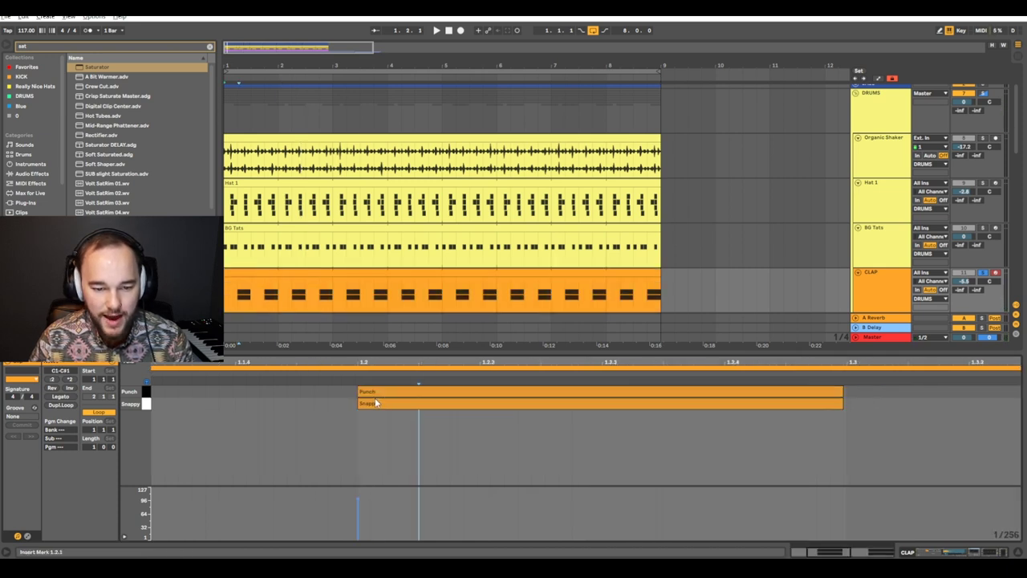
click(146, 404)
click(147, 392)
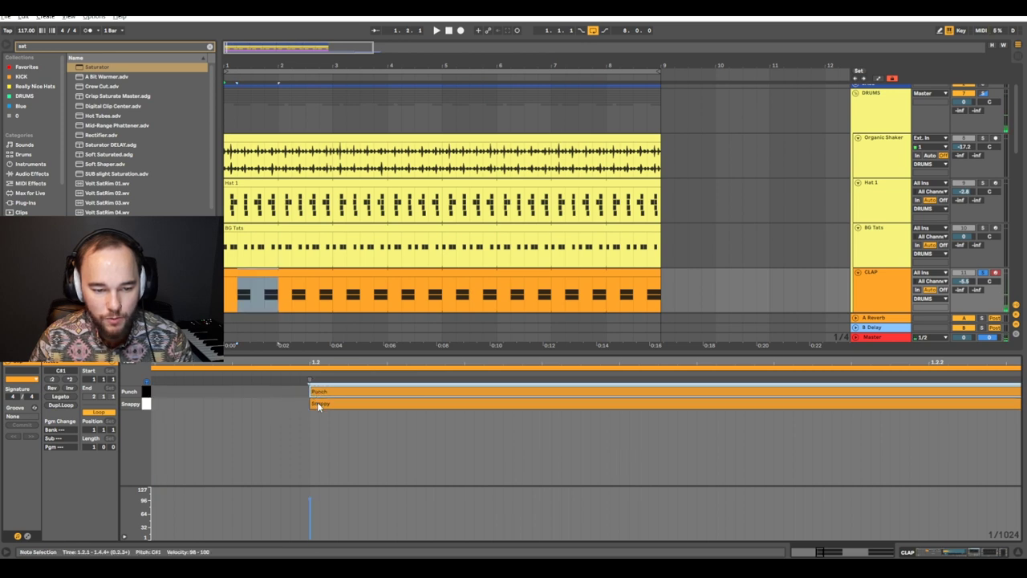
Offset the Snappy notes from the Punch notes, slightly early at 1.2 and slightly late at 1.4, and play the result.
click(318, 407)
scroll(314, 407, down, 5)
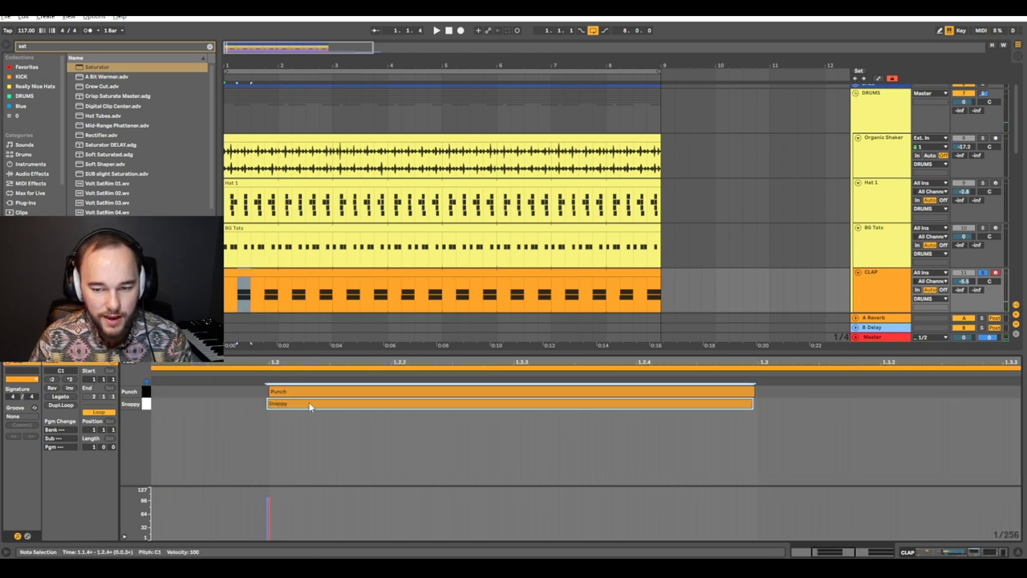
scroll(458, 413, up, 5)
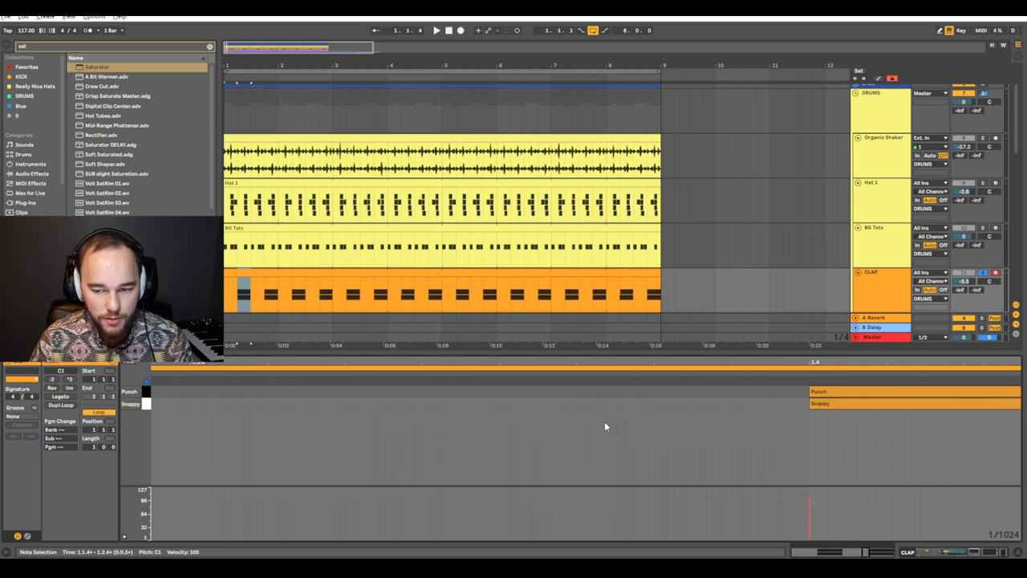
key(space)
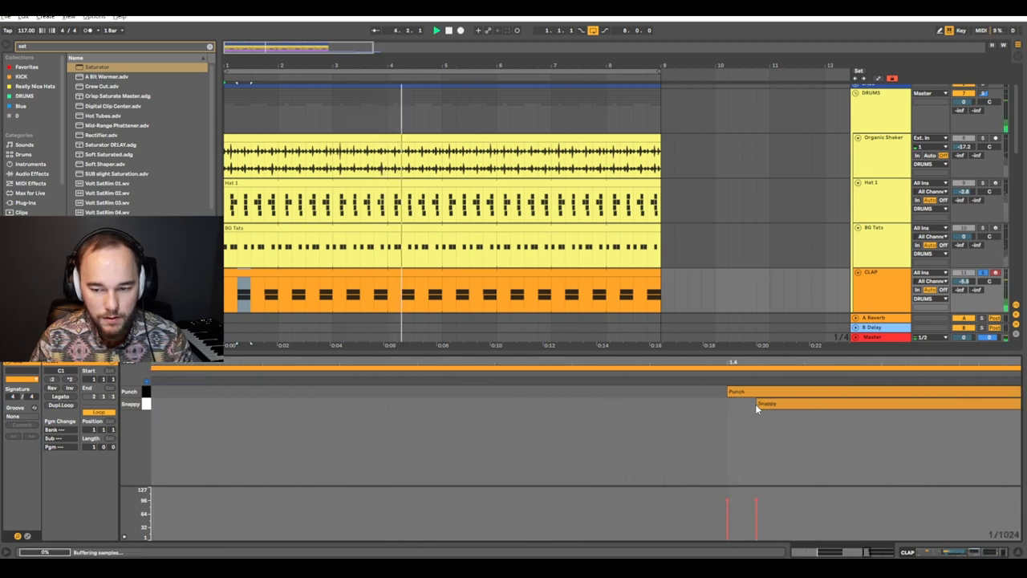
drag(756, 403, 784, 404)
scroll(698, 429, down, 10)
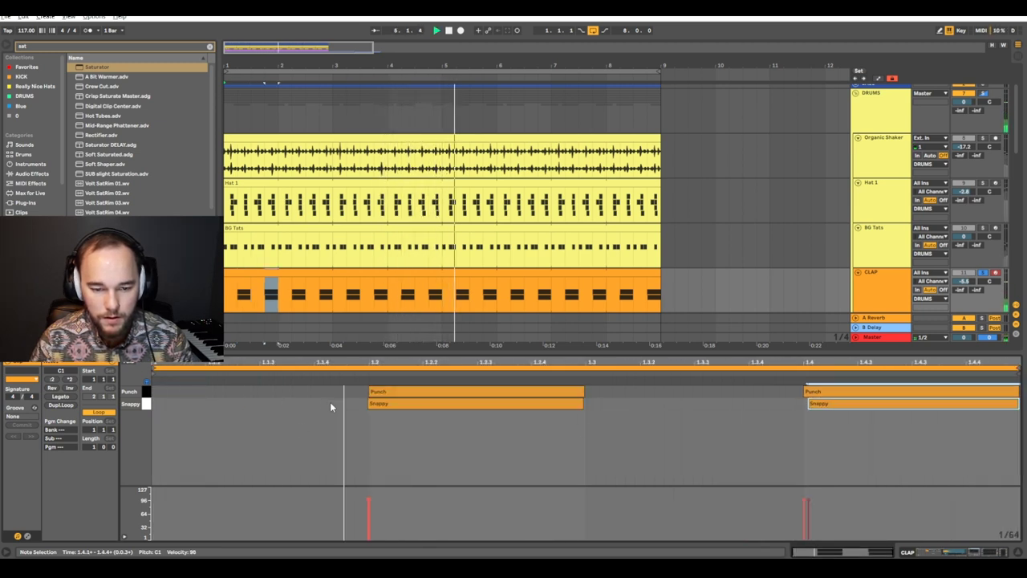
scroll(357, 404, up, 12)
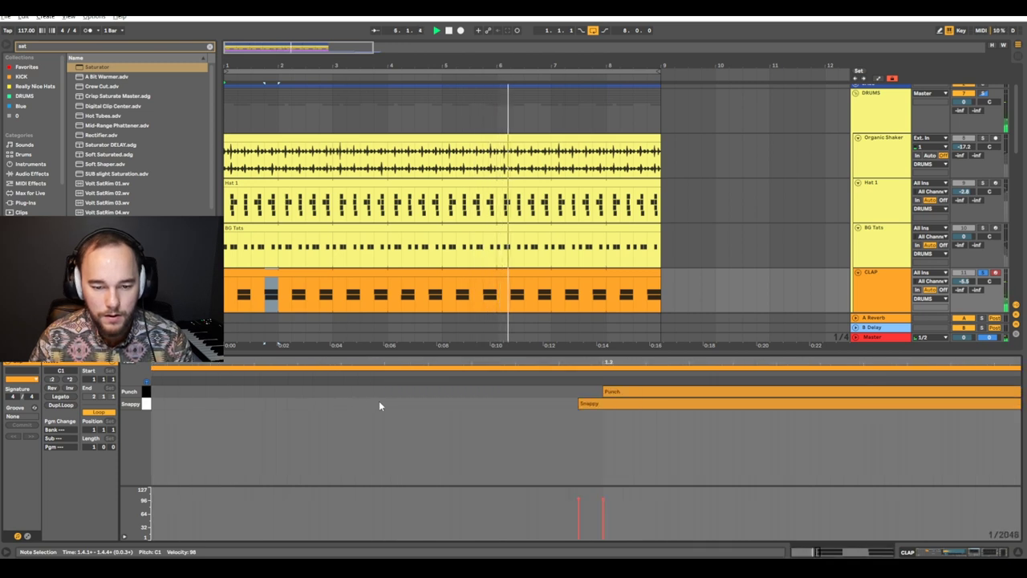
scroll(533, 412, down, 12)
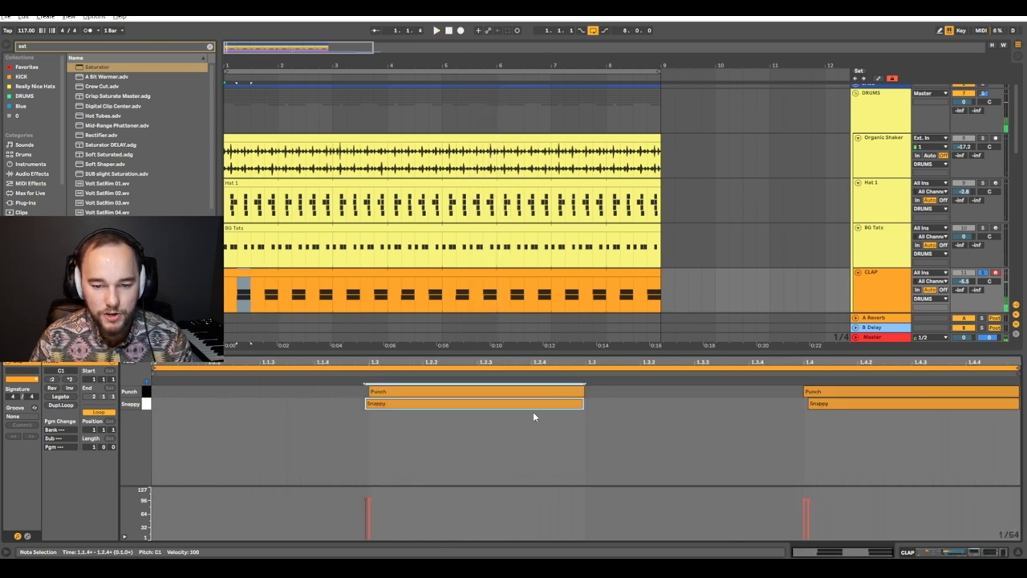
key(space)
key(shift+Tab)
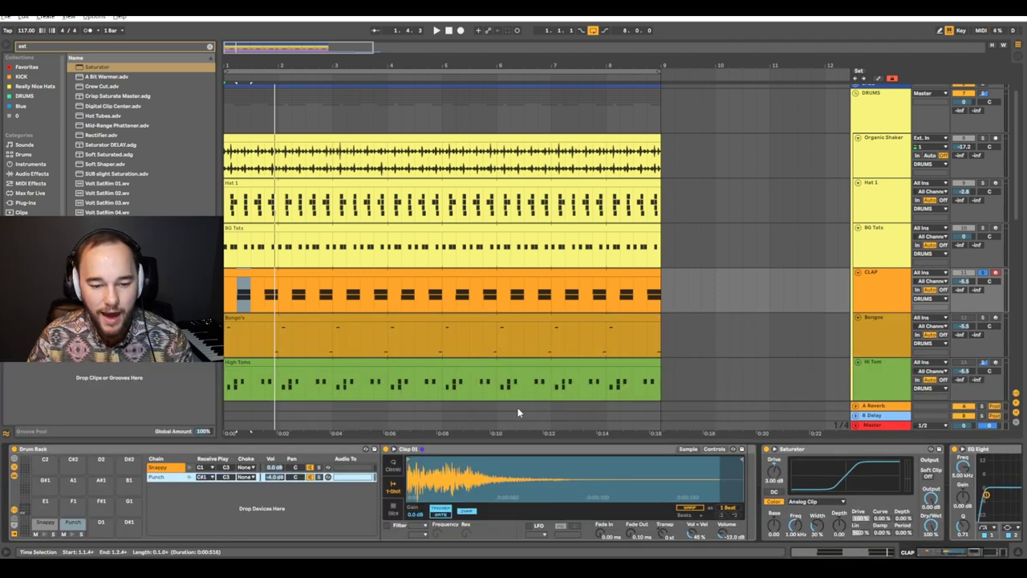
Find the HAAS EFFECT preset and add it to the Snappy chain before the Saturator.
click(173, 469)
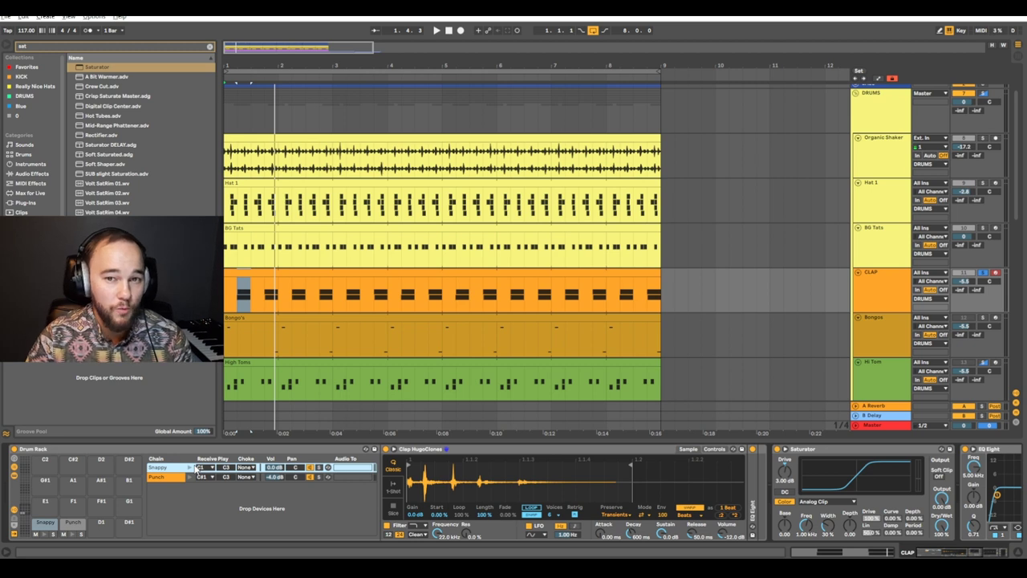
click(160, 478)
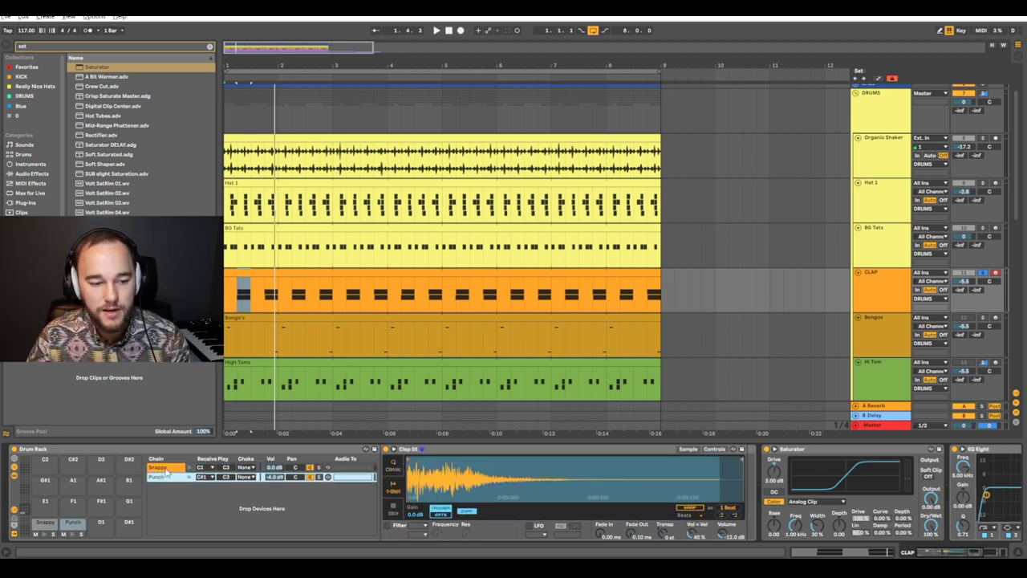
click(165, 469)
key(ctrl+f)
text(haas)
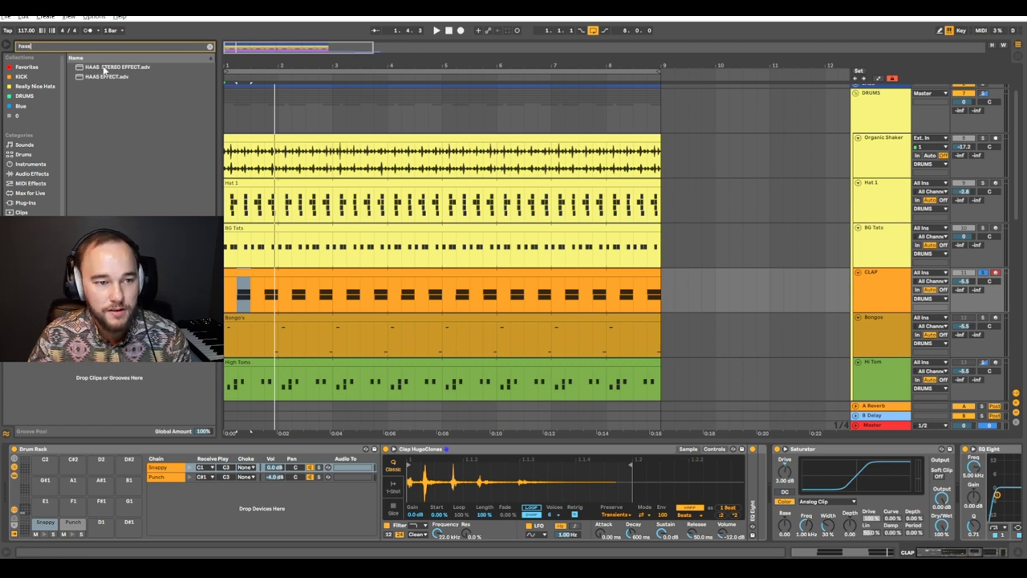
drag(173, 391, 167, 475)
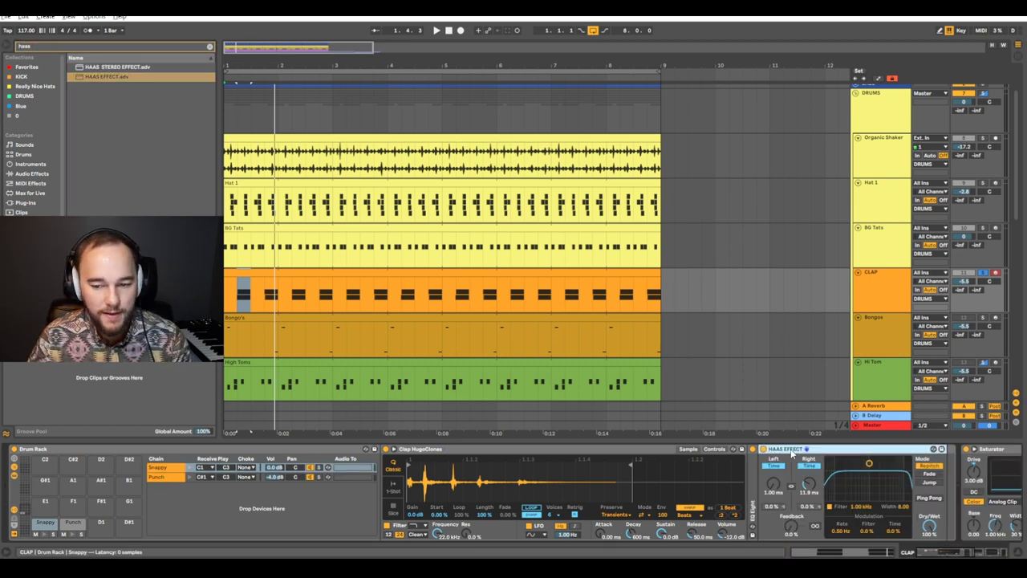
Solo the Snappy chain and compare its sound with the HAAS EFFECT off and on.
click(795, 472)
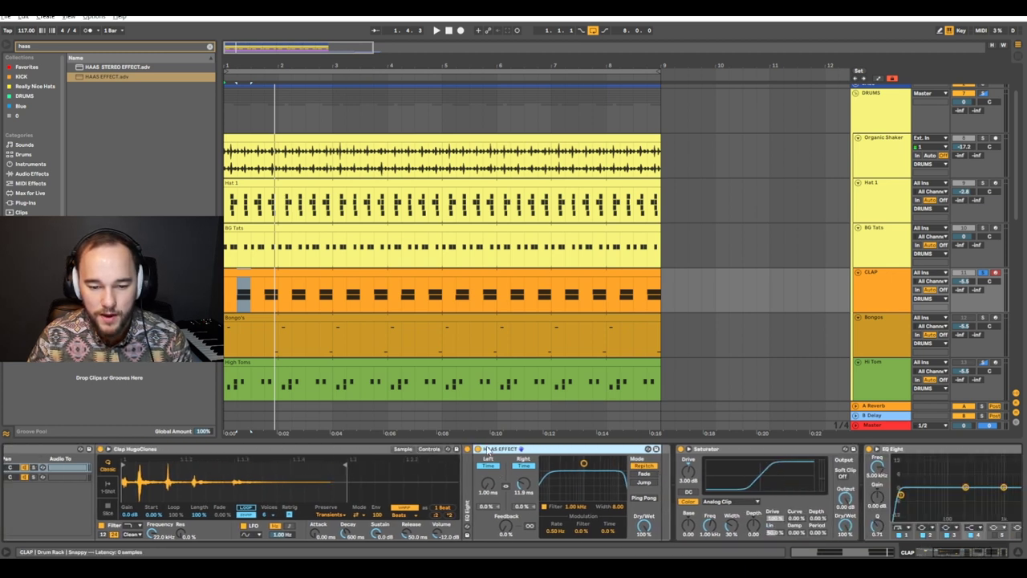
scroll(482, 450, left, 5)
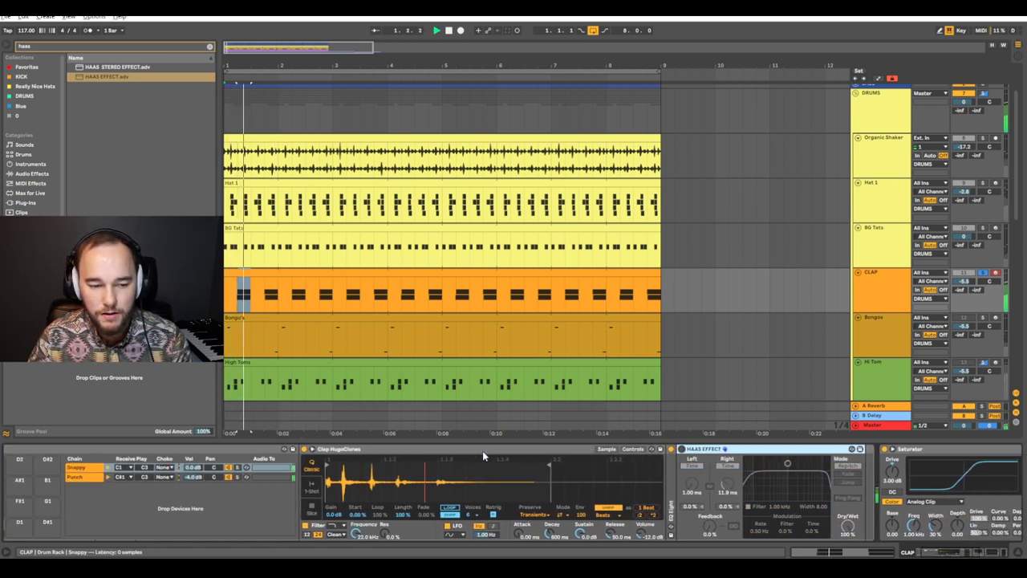
click(237, 468)
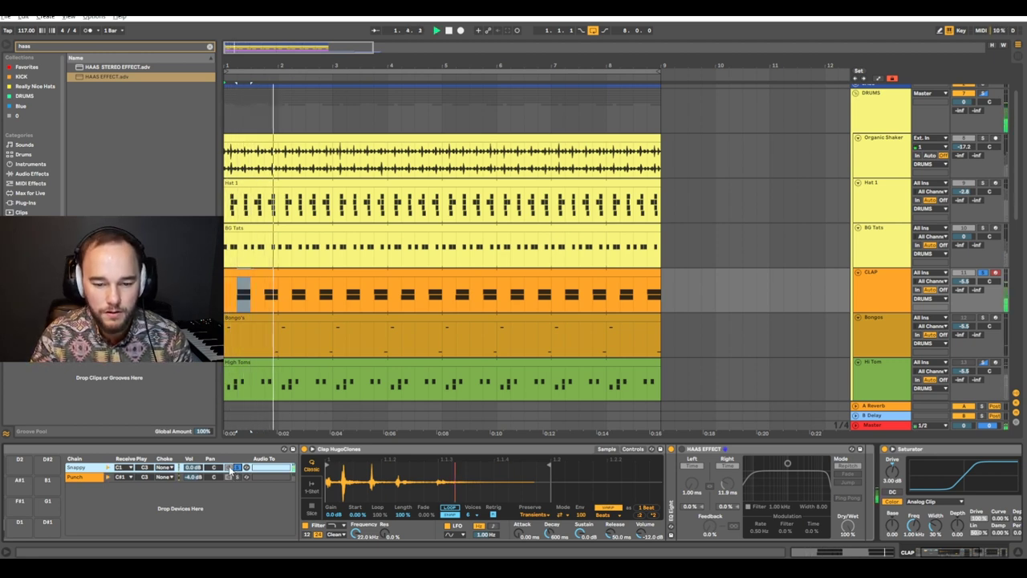
key(space)
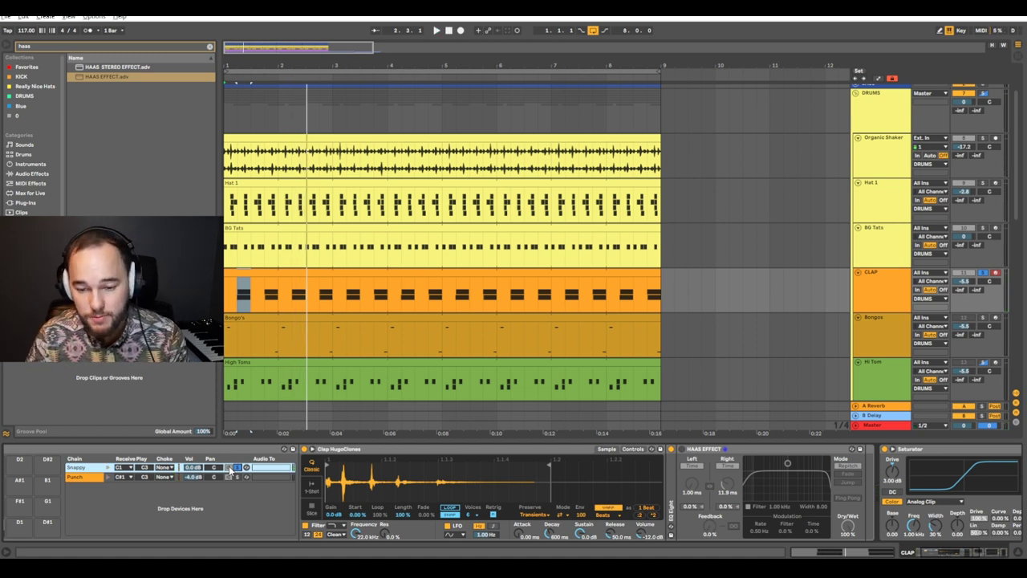
click(682, 452)
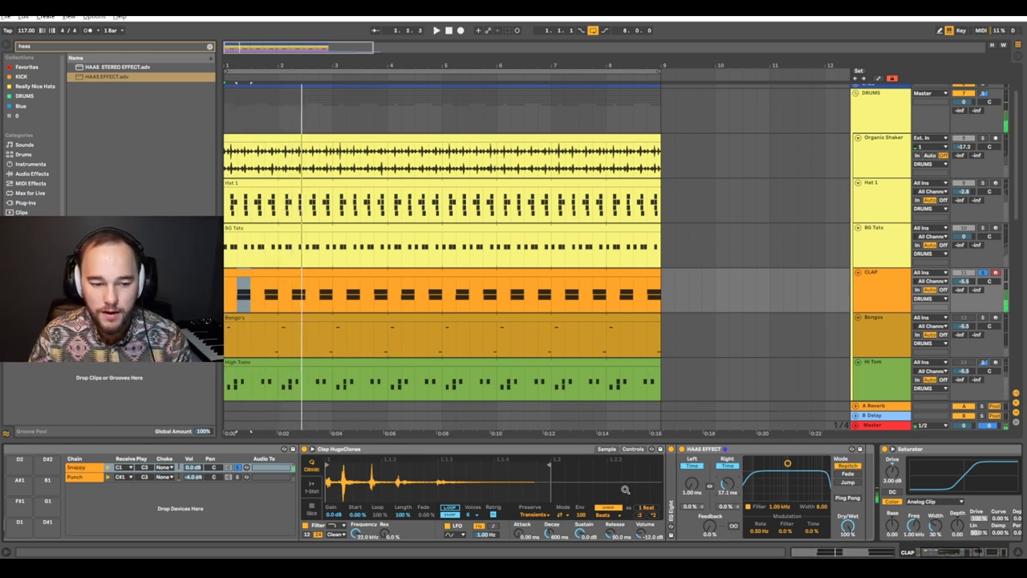
Solo the Punch chain and add a Utility between the Clap 01 sampler and the Saturator, with its width at 0%.
click(238, 477)
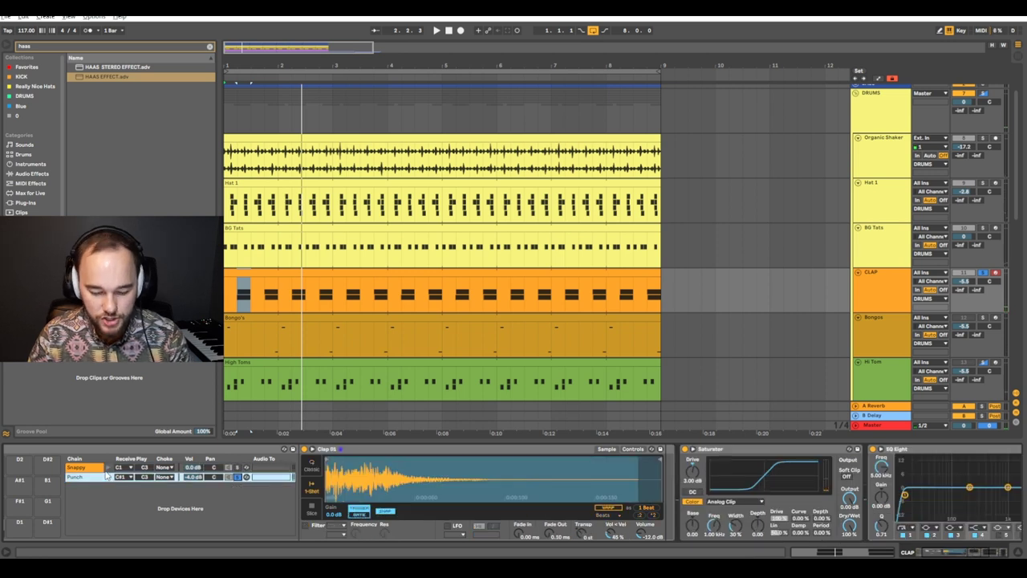
key(ctrl+f)
text(utl)
mouse_move(398, 325)
mouse_down()
mouse_move(666, 466)
mouse_move(675, 504)
mouse_up()
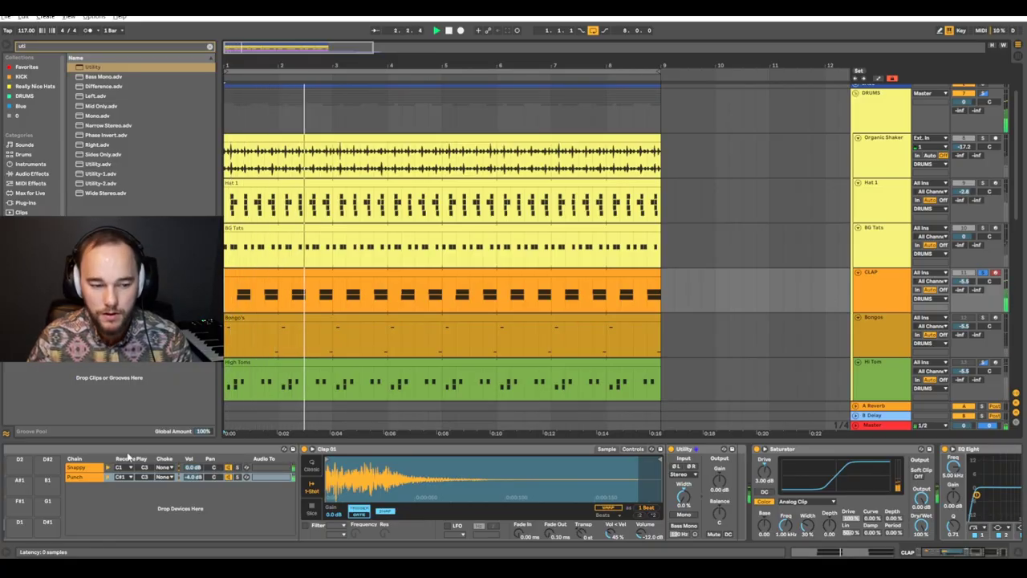
Set the Snappy chain's HAAS EFFECT right delay time to 9.27 ms and play the claps with the other drums.
click(93, 467)
drag(726, 484, 726, 490)
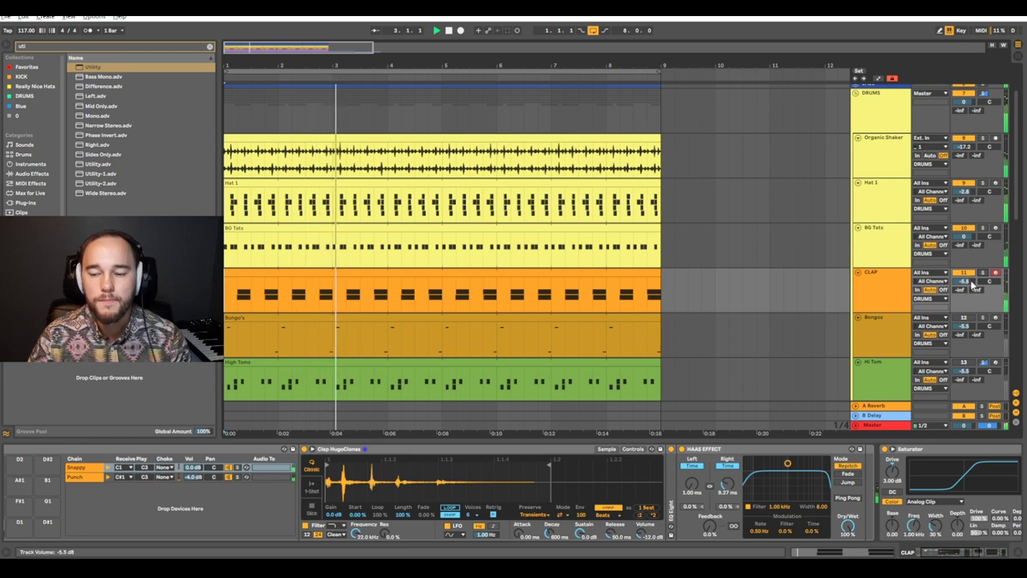
click(872, 281)
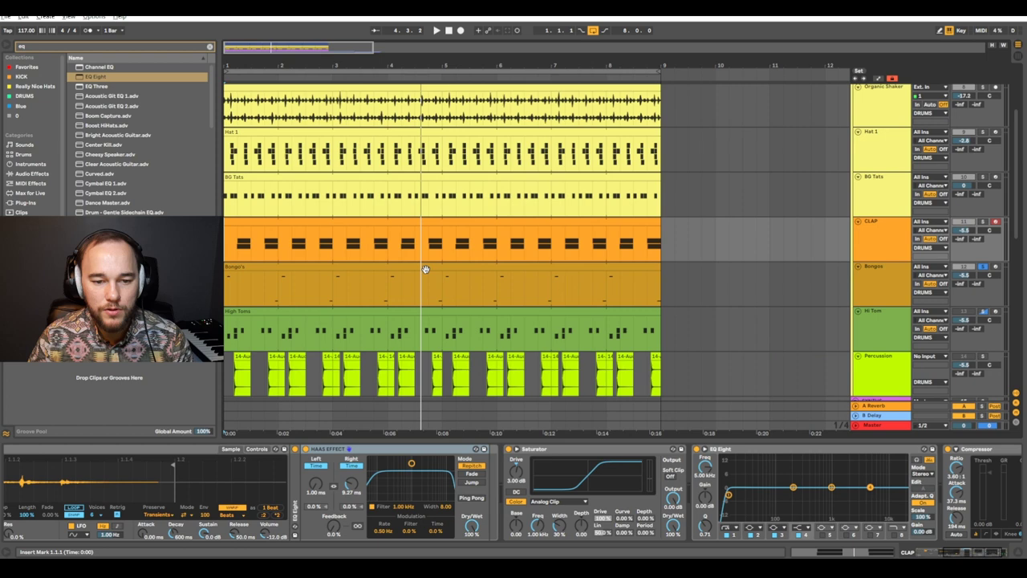
Open the Bongo's clip, examine its two-note pattern against the grid, and play it with the kick.
double_click(256, 269)
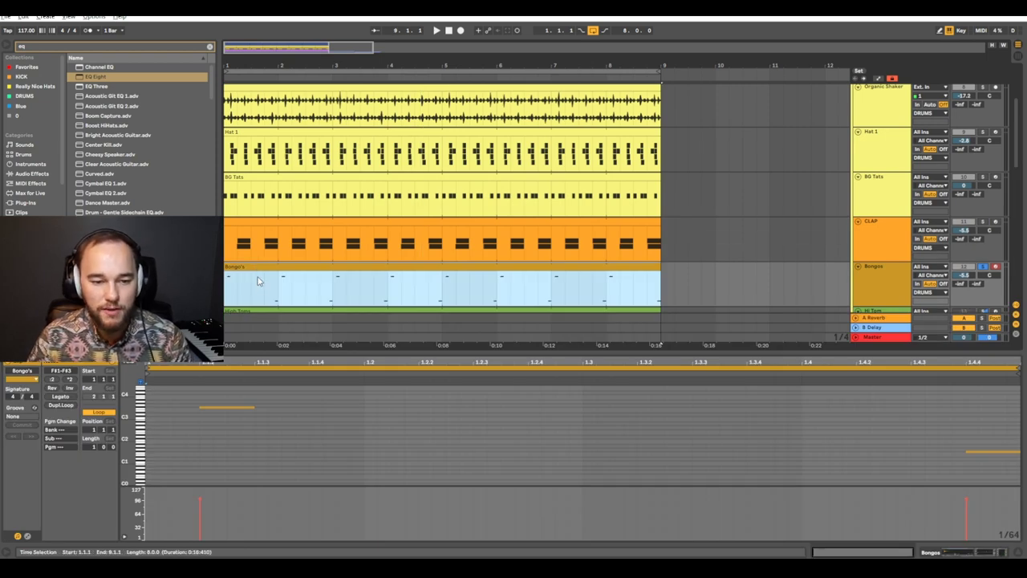
click(230, 289)
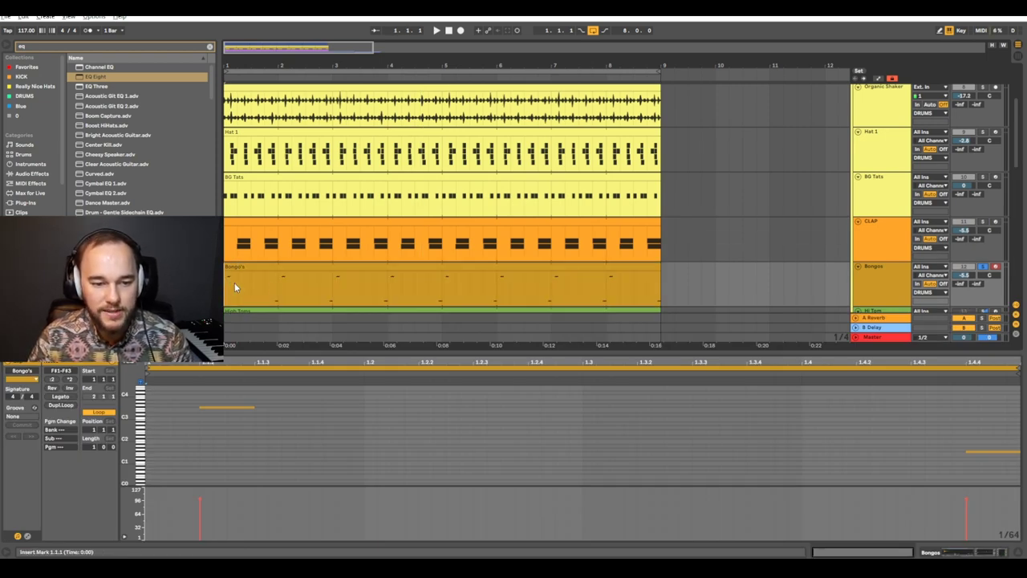
scroll(275, 286, up, 5)
click(312, 266)
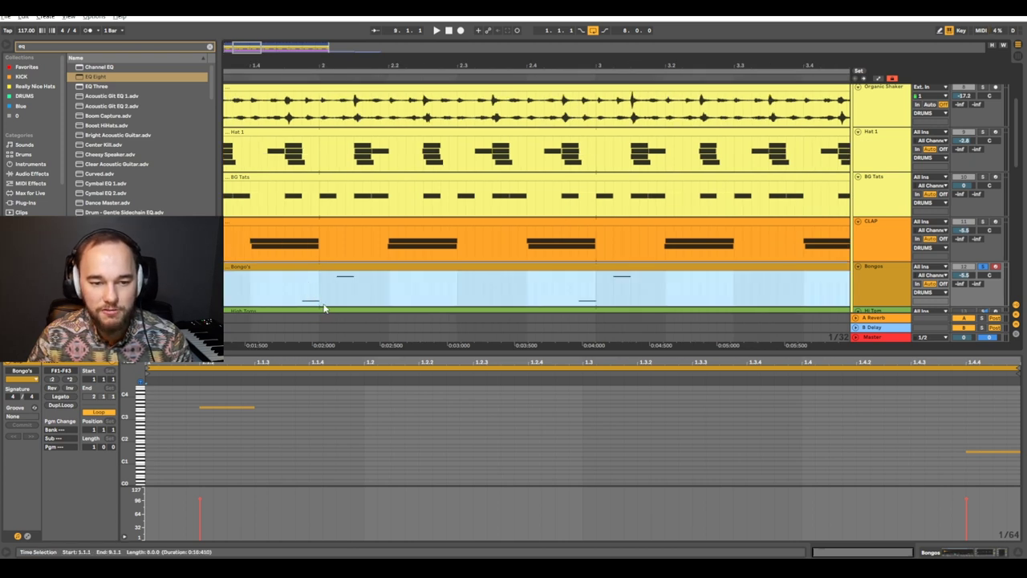
click(311, 268)
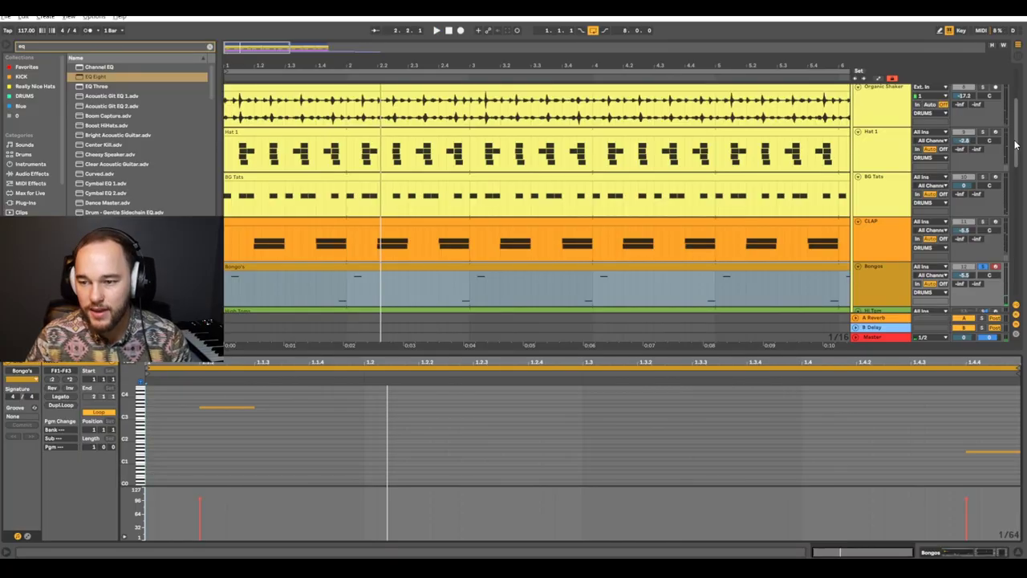
key(space)
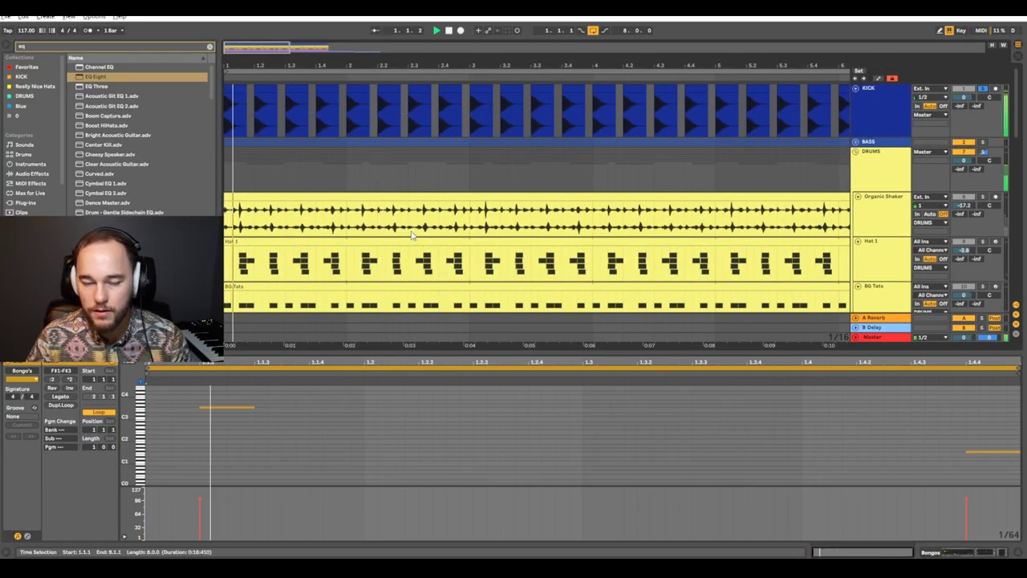
scroll(372, 235, down, 3)
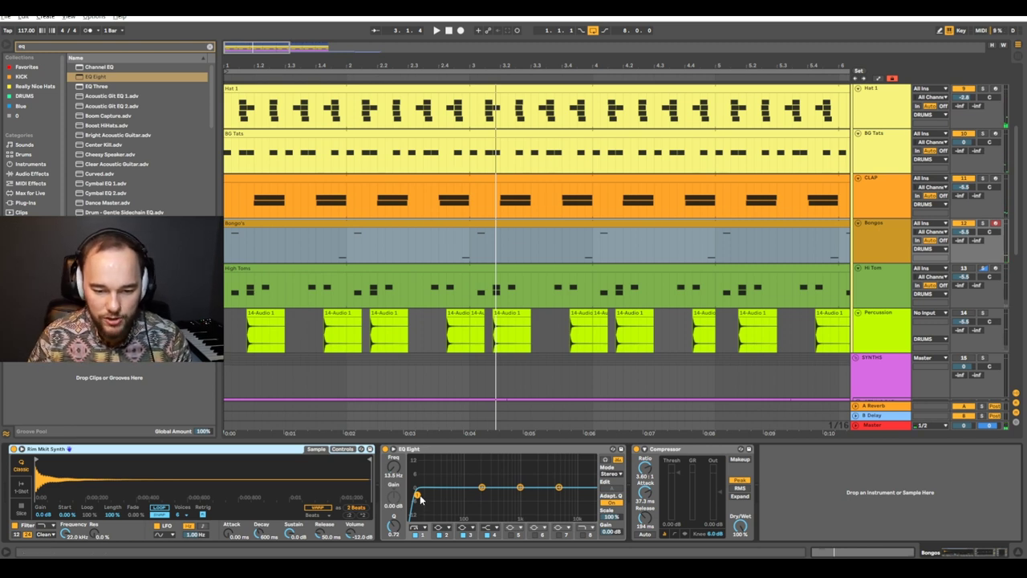
Move the Bongos EQ Eight low cut to about 206 Hz and raise the Bongos track volume to -4.1 dB during playback.
drag(420, 499, 483, 499)
key(space)
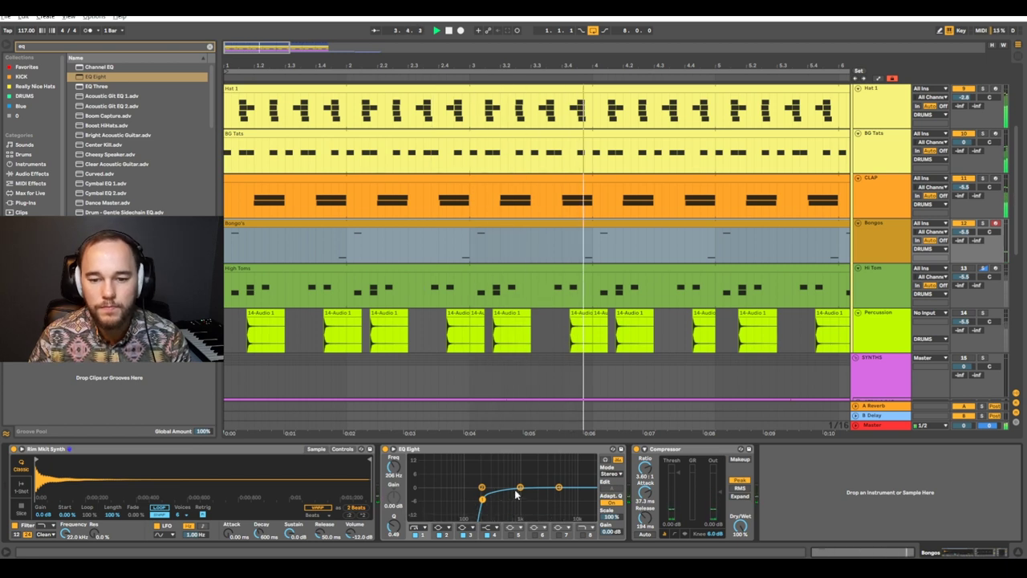
drag(967, 232, 967, 226)
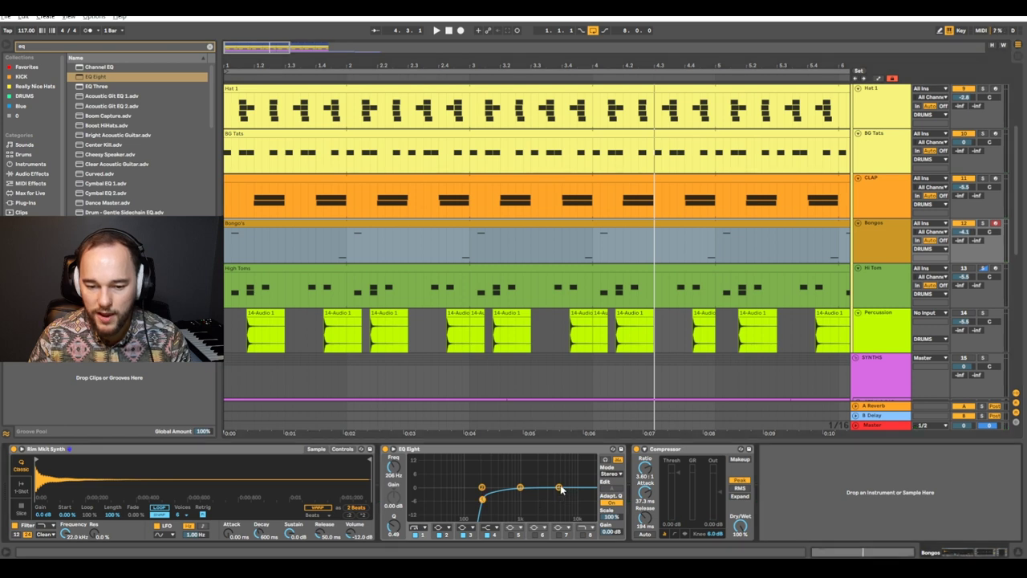
Pull the Bongos EQ Eight's high shelf down to about -7.6 dB during playback.
key(space)
drag(544, 503, 542, 504)
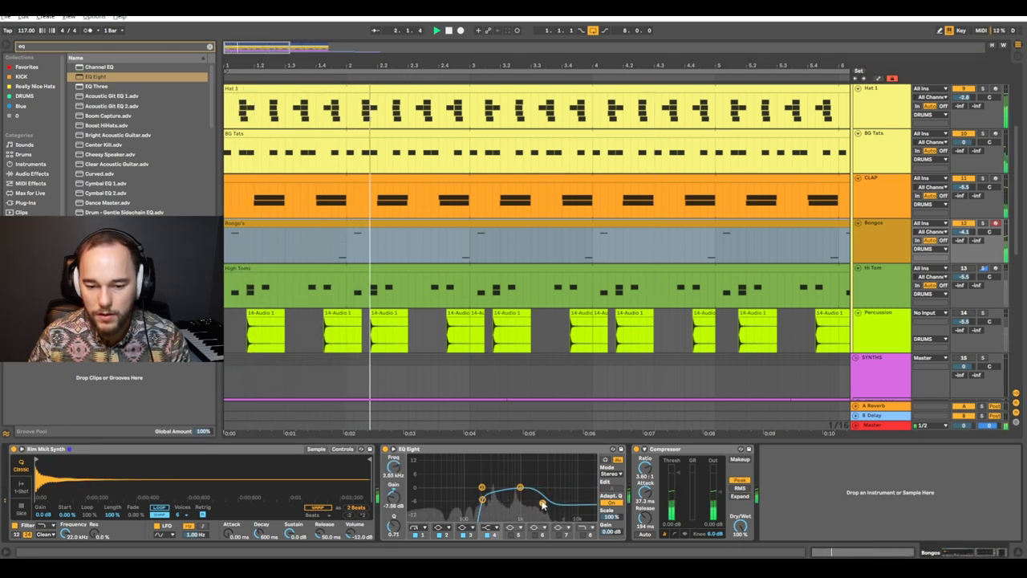
drag(543, 503, 544, 502)
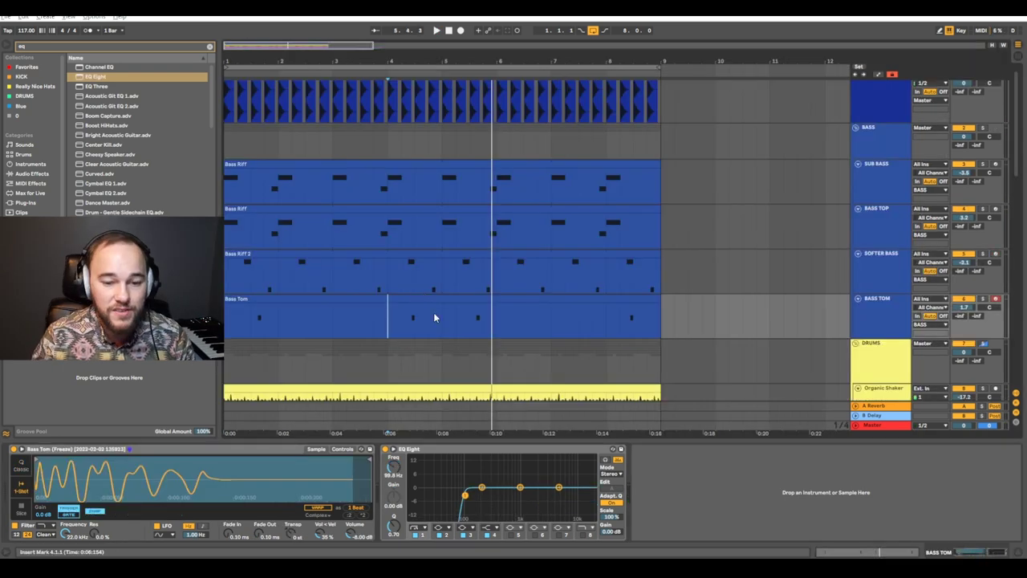
Play the soloed Bass Tom track around bar 4 and examine where its notes fall against the bass riffs.
scroll(893, 106, up, 1)
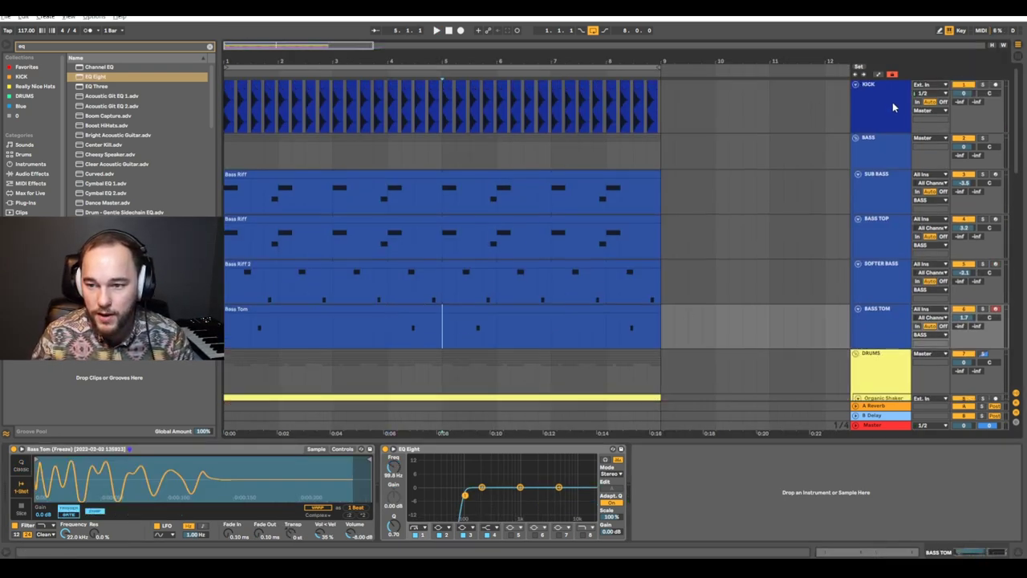
scroll(880, 263, down, 3)
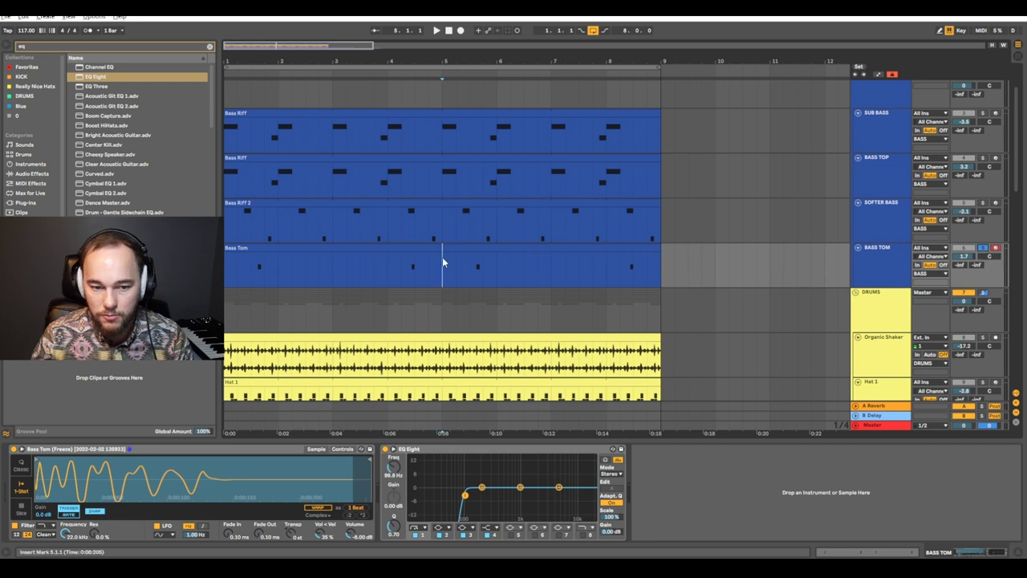
key(space)
key(space)
key(space)
scroll(388, 274, up, 6)
scroll(435, 281, down, 3)
key(space)
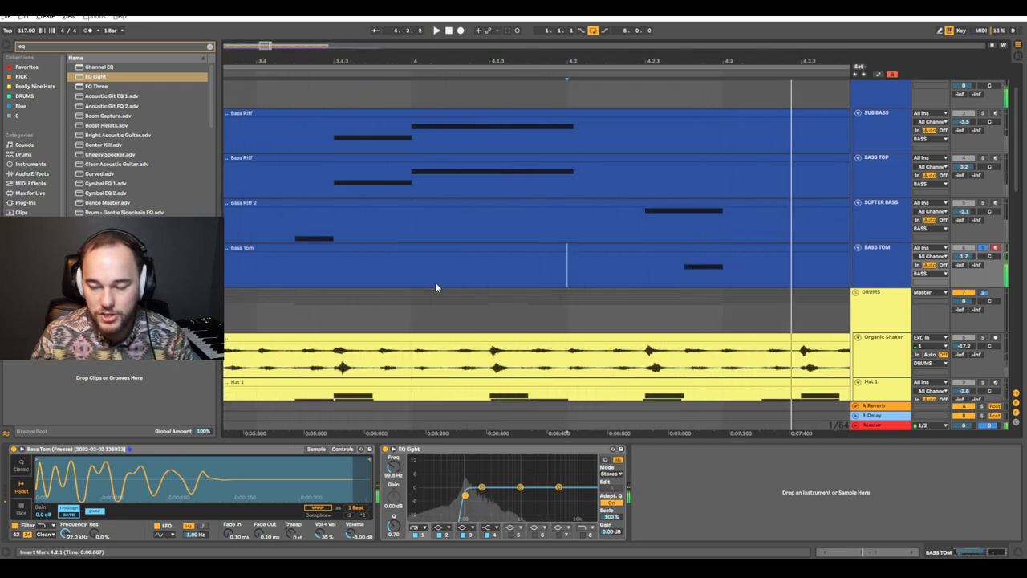
key(space)
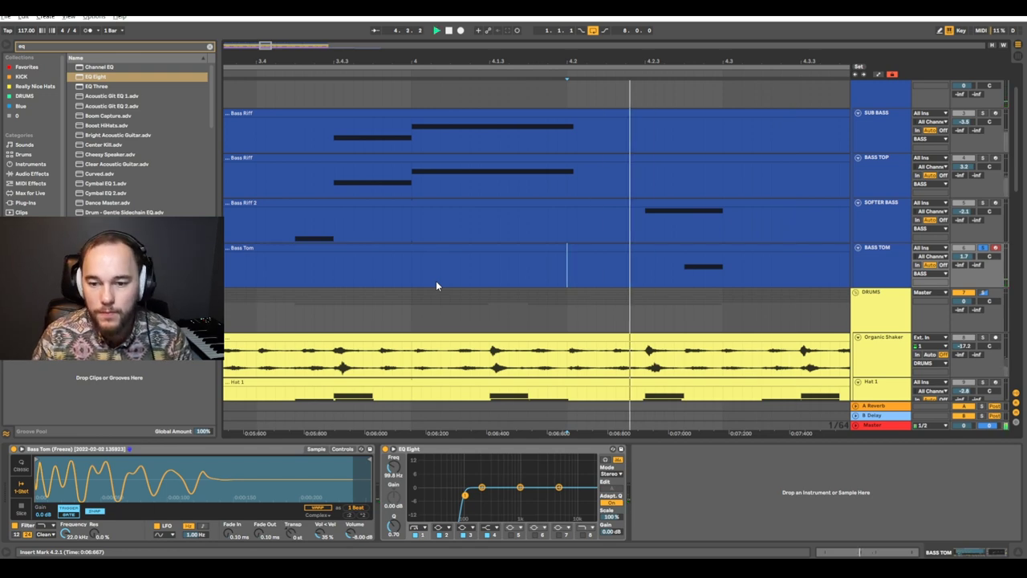
scroll(574, 279, down, 10)
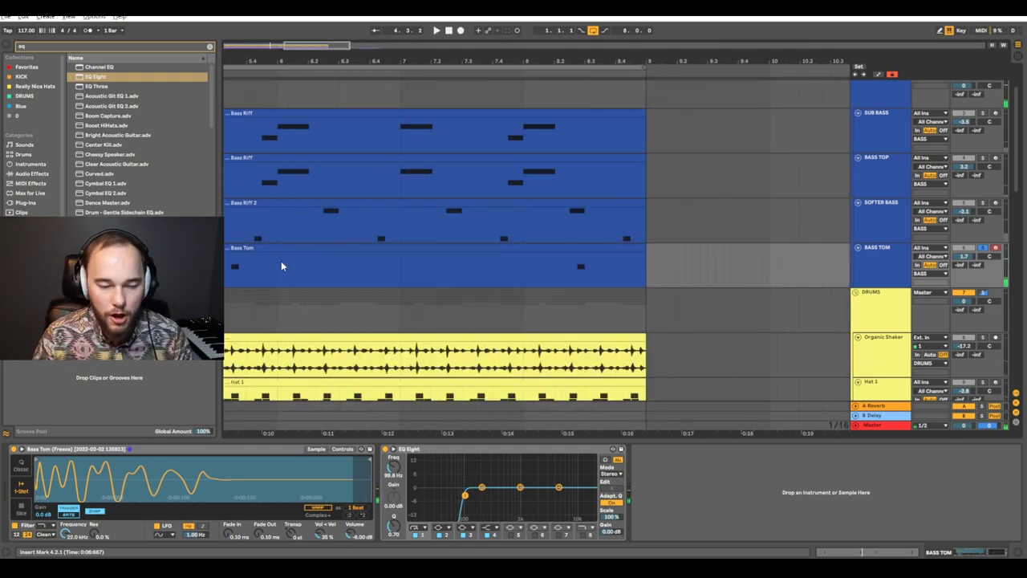
key(ctrl+d)
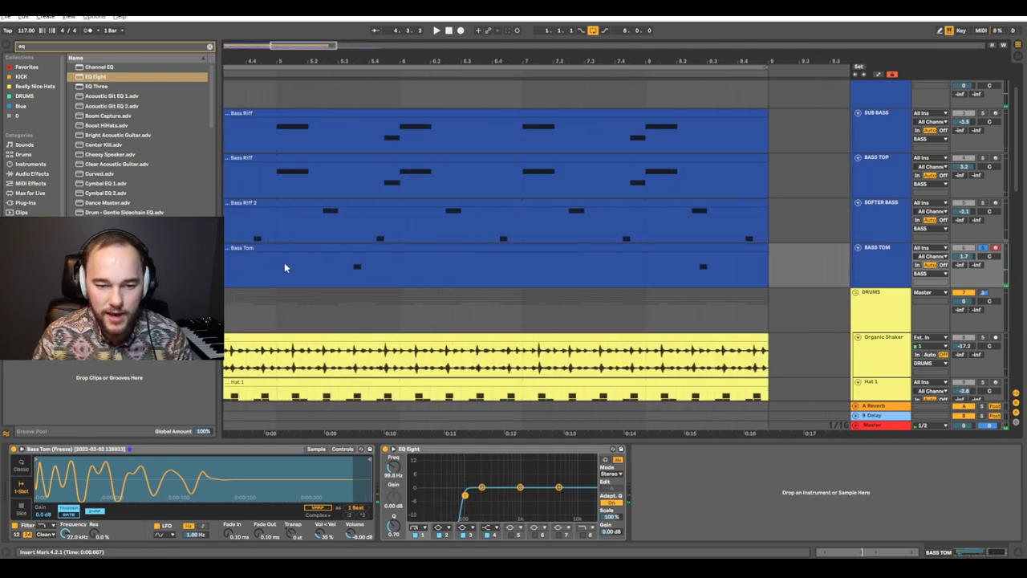
key(ctrl+d)
key(ctrl+d)
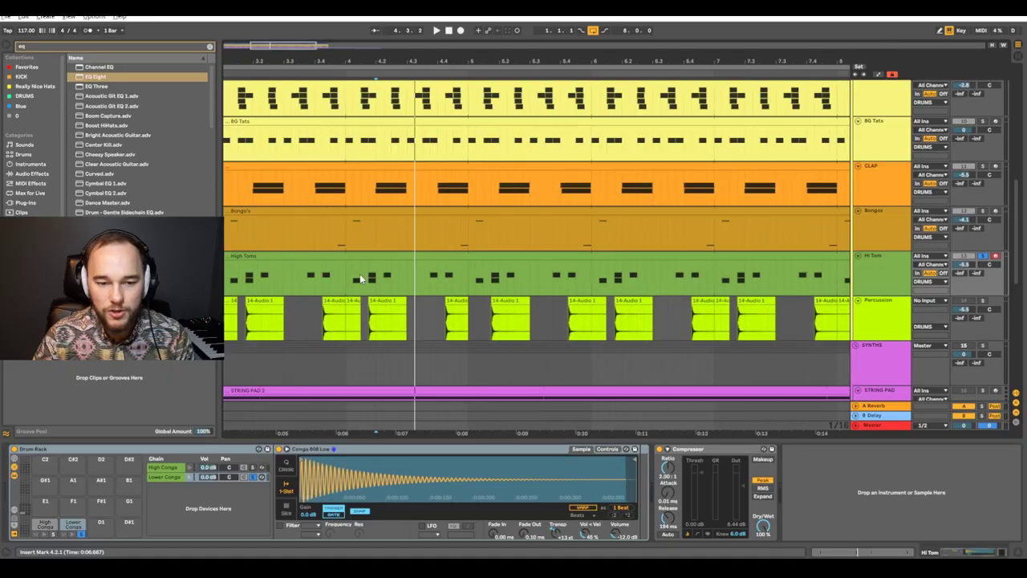
Open the High Toms clip and examine its low and high conga pattern while it plays.
scroll(359, 277, down, 3)
double_click(475, 274)
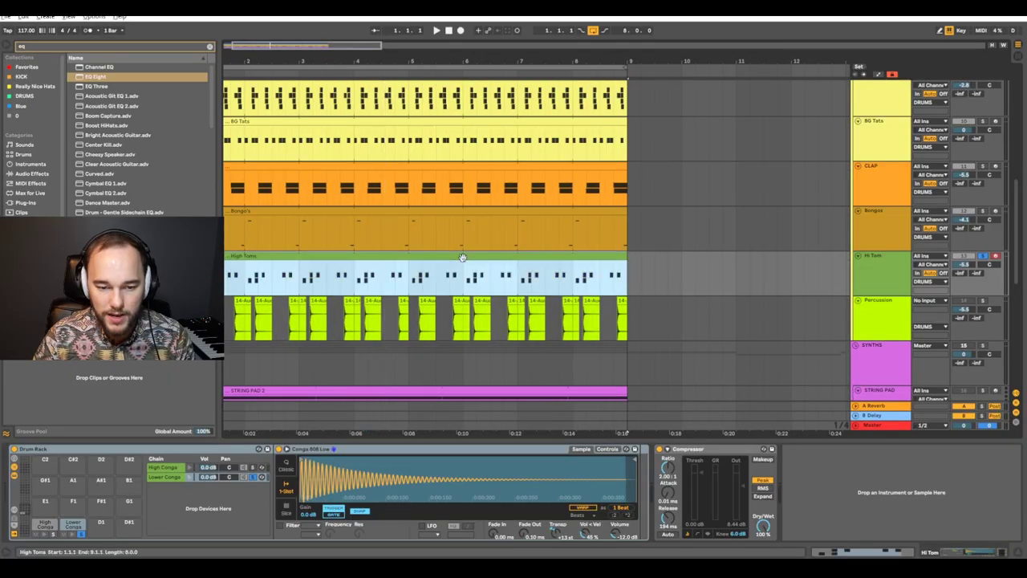
double_click(890, 268)
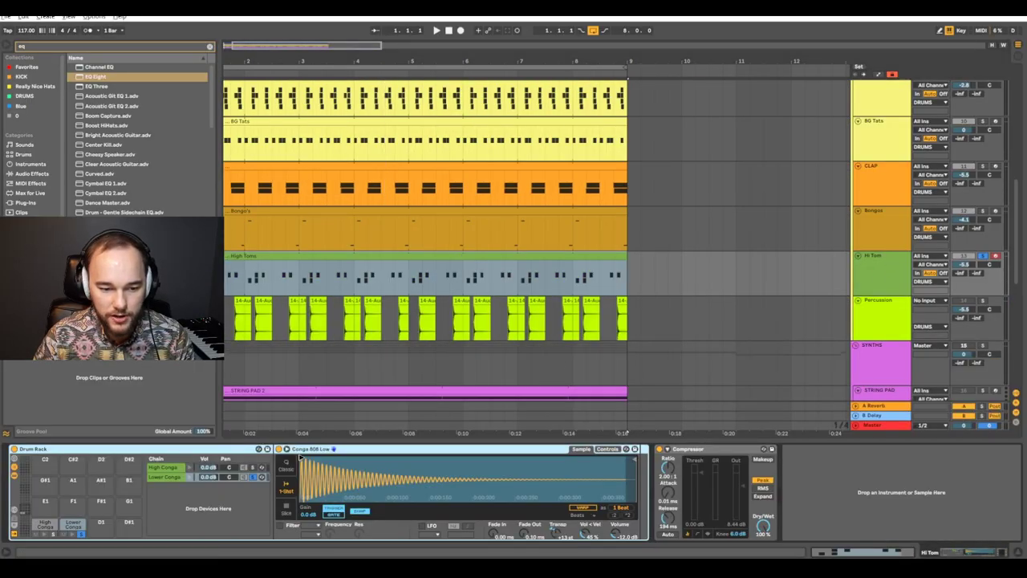
double_click(294, 254)
key(space)
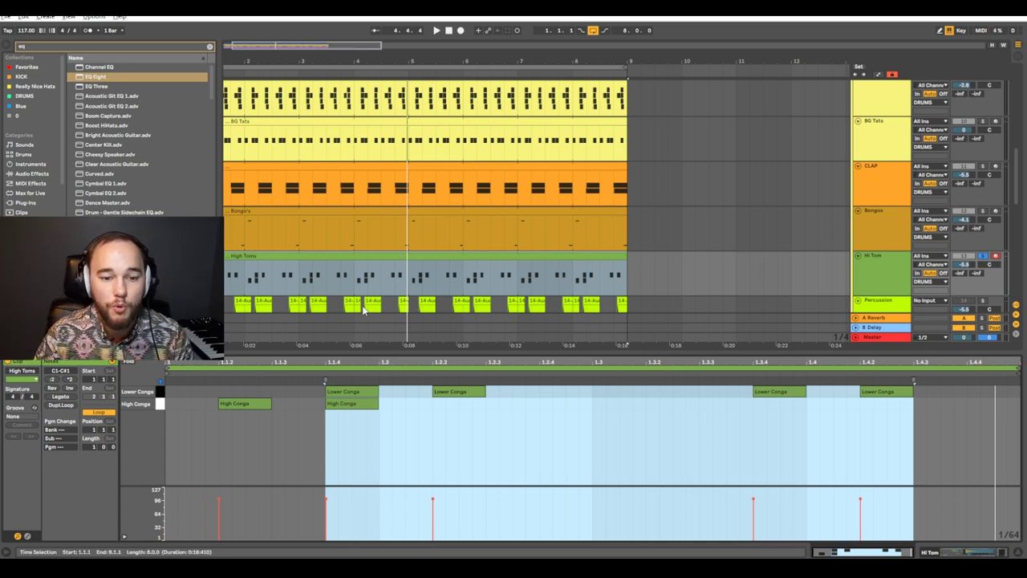
Show the Hi Tom track's devices and audition the High Conga and Lower Conga chains soloed in turn.
click(875, 264)
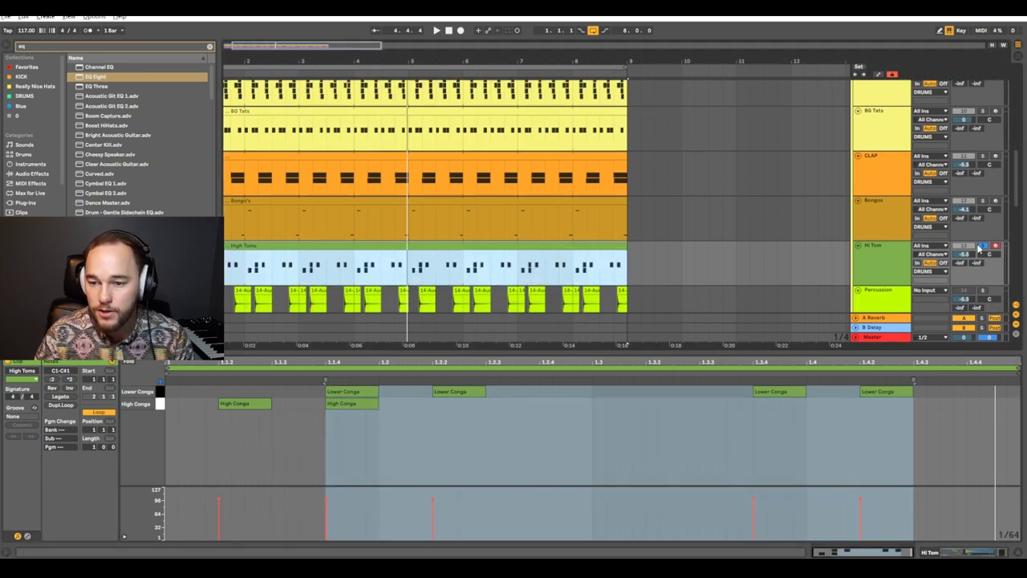
double_click(875, 264)
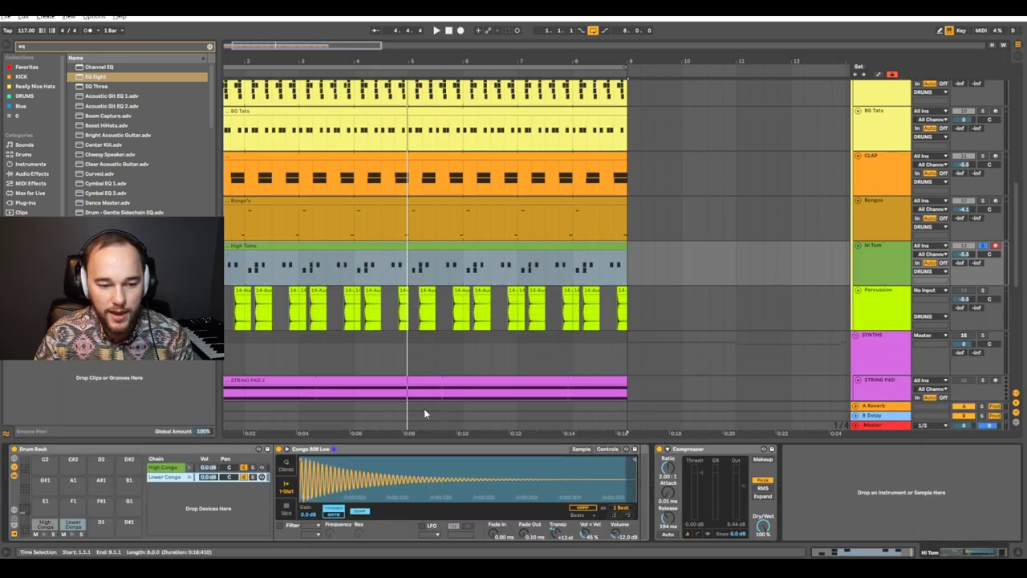
click(252, 468)
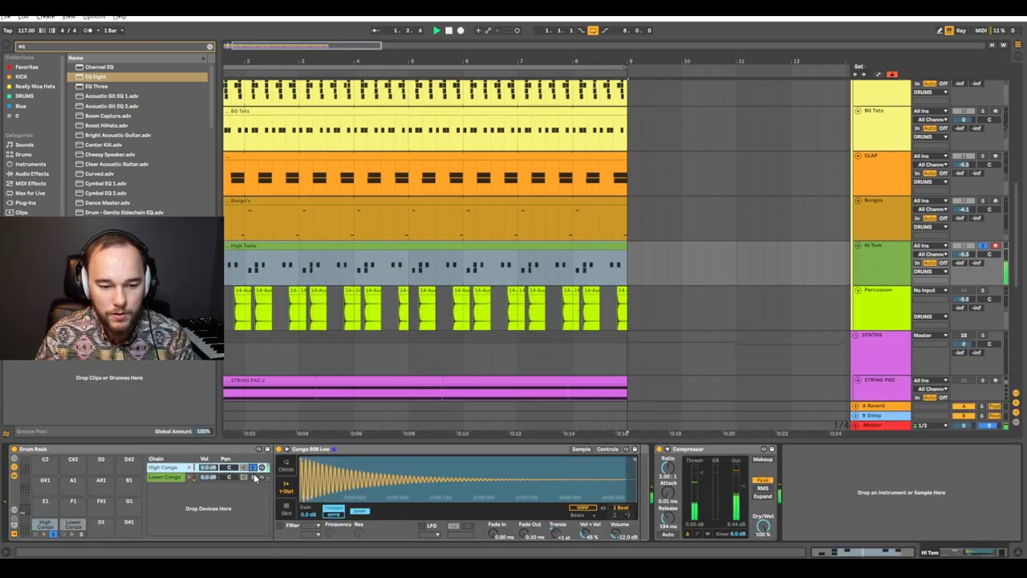
click(253, 477)
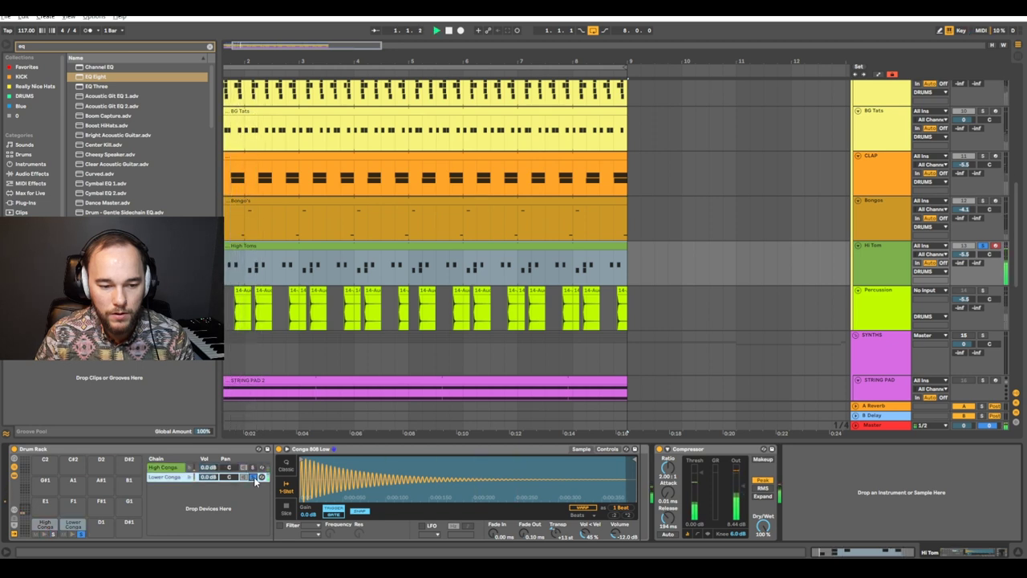
Rename the Drum Rack's High Conga chain to LOWER and its Lower Conga chain to HIGHER.
click(167, 468)
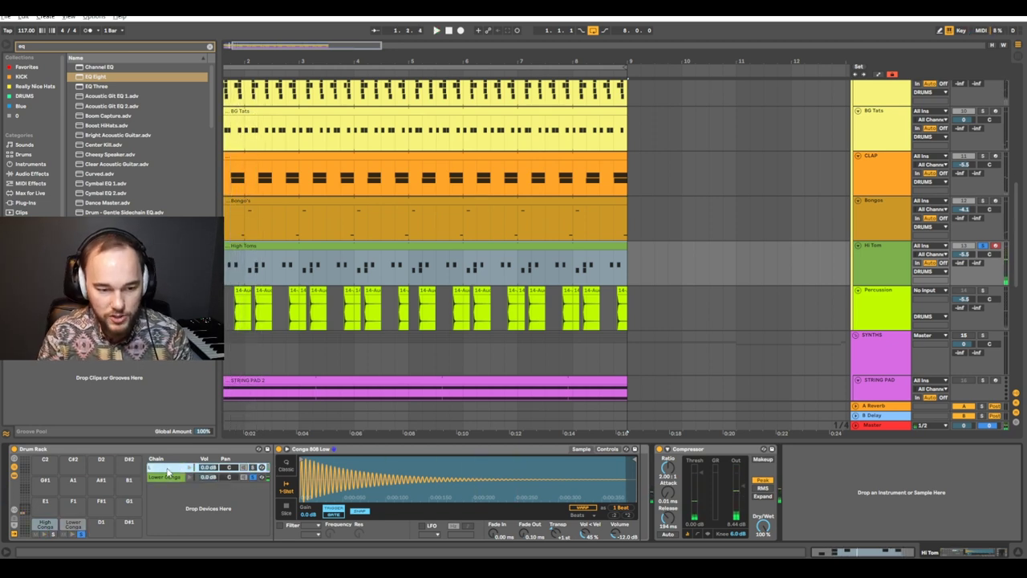
click(166, 477)
text(HIGHER)
key(Return)
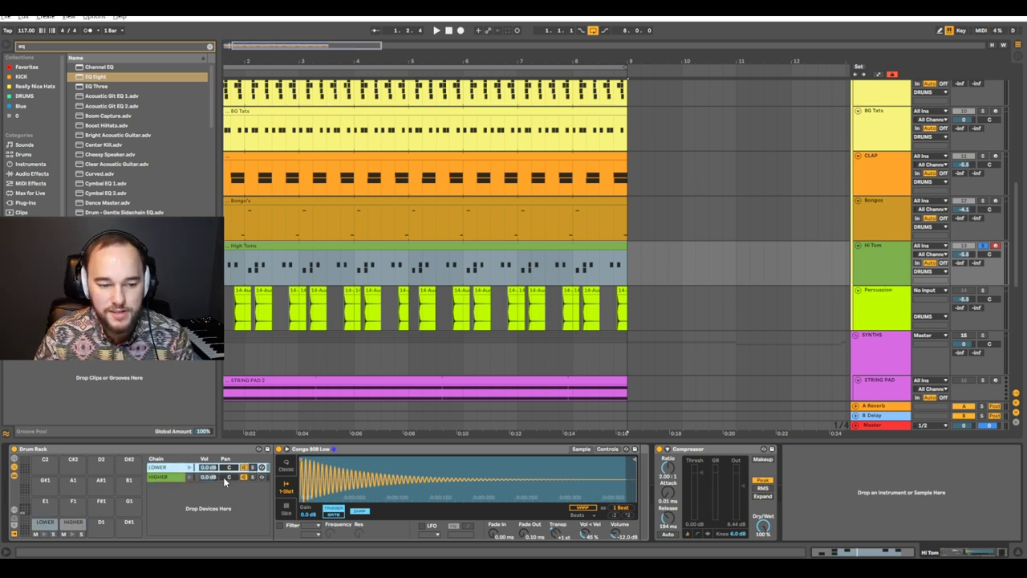
Find the Wanderer delay preset and add it after the Conga 808 Low sampler on the HIGHER chain.
click(178, 478)
key(ctrl+f)
text(wanderer)
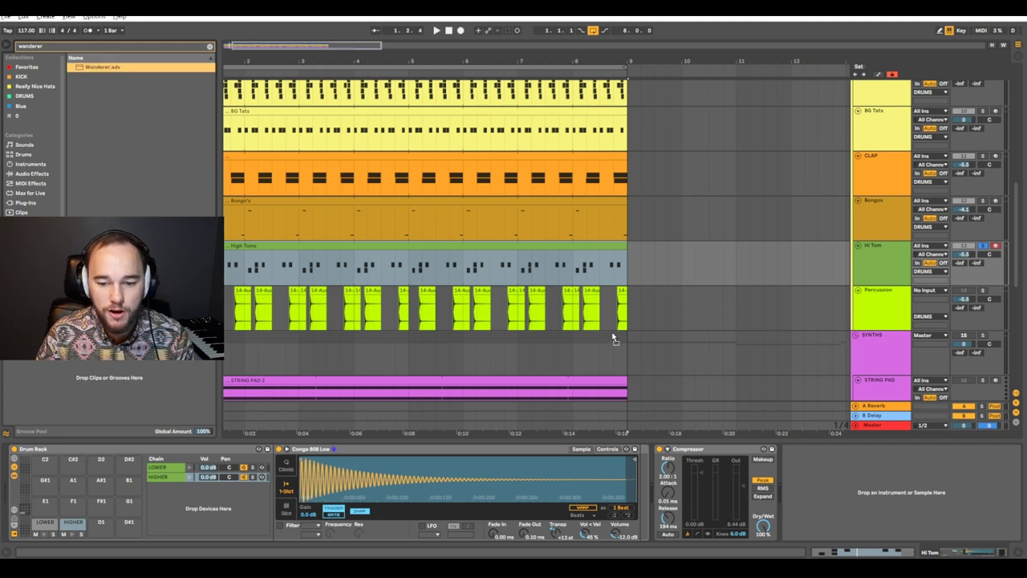
mouse_move(613, 337)
mouse_down()
mouse_move(644, 483)
mouse_move(161, 486)
mouse_move(161, 478)
mouse_up()
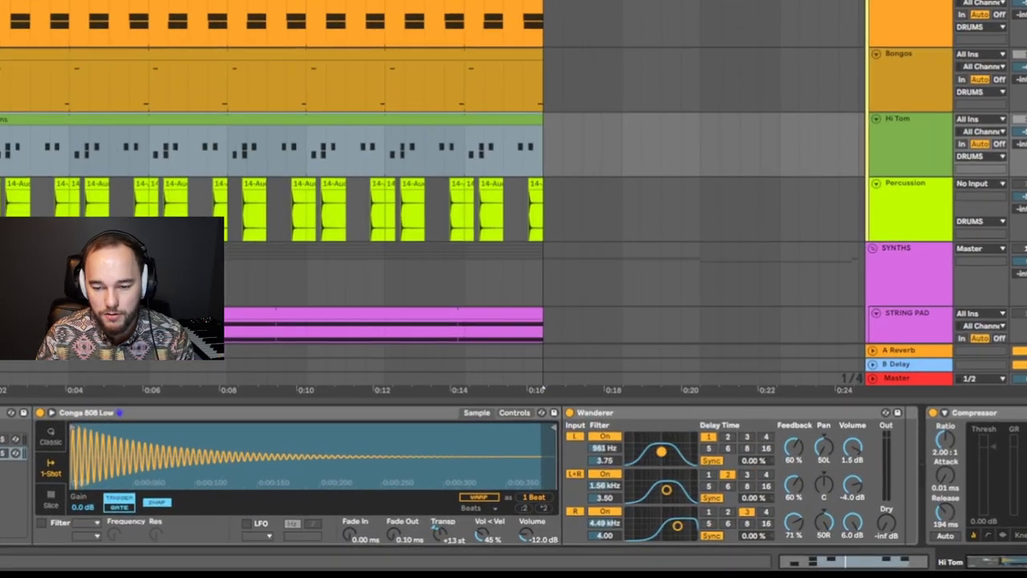
Move Wanderer's left-input filter to 3.80 kHz and, with HIGHER soloed, lower the delay feedbacks to between 33% and 37%.
drag(661, 452, 677, 455)
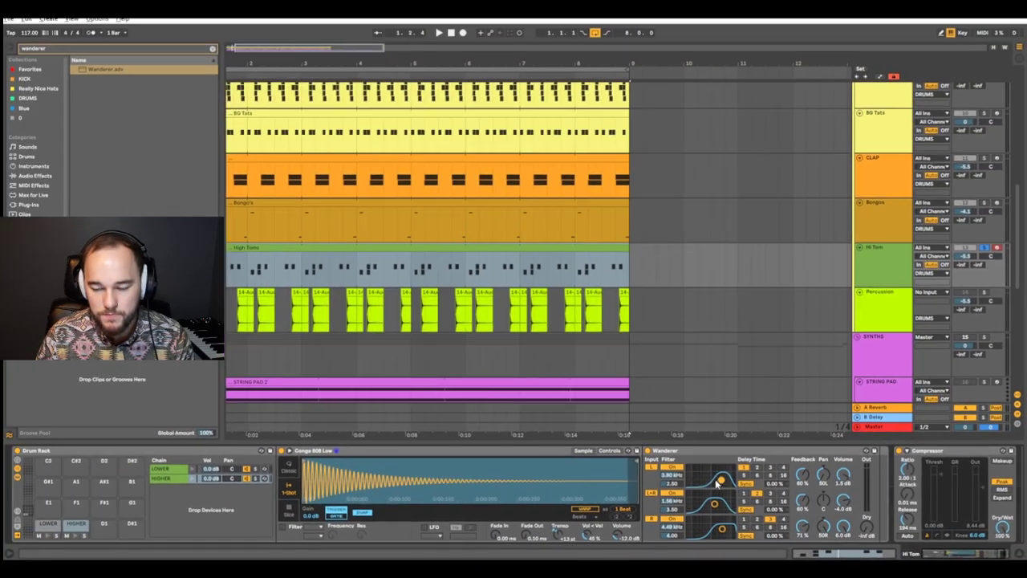
drag(718, 482, 717, 479)
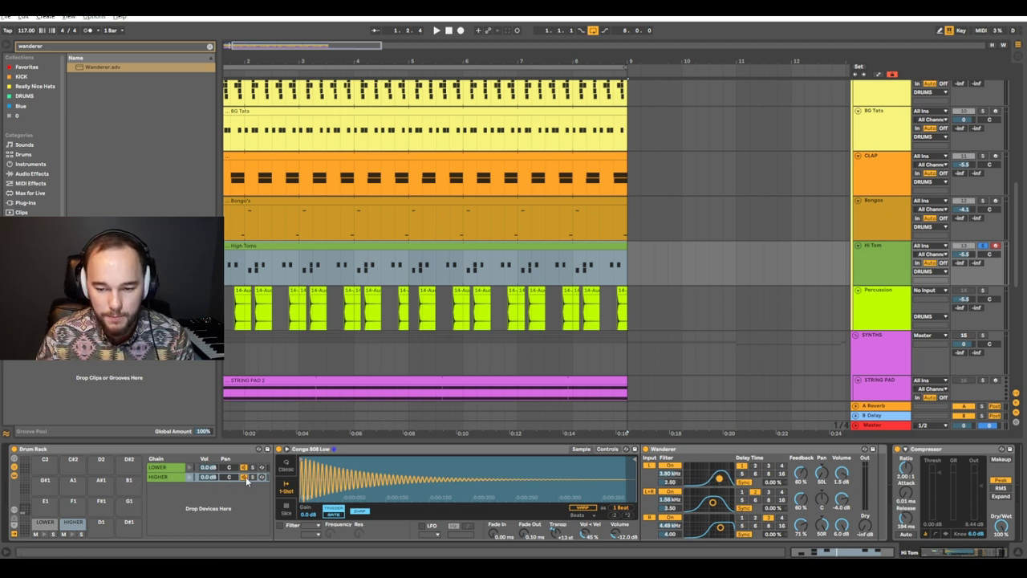
click(252, 477)
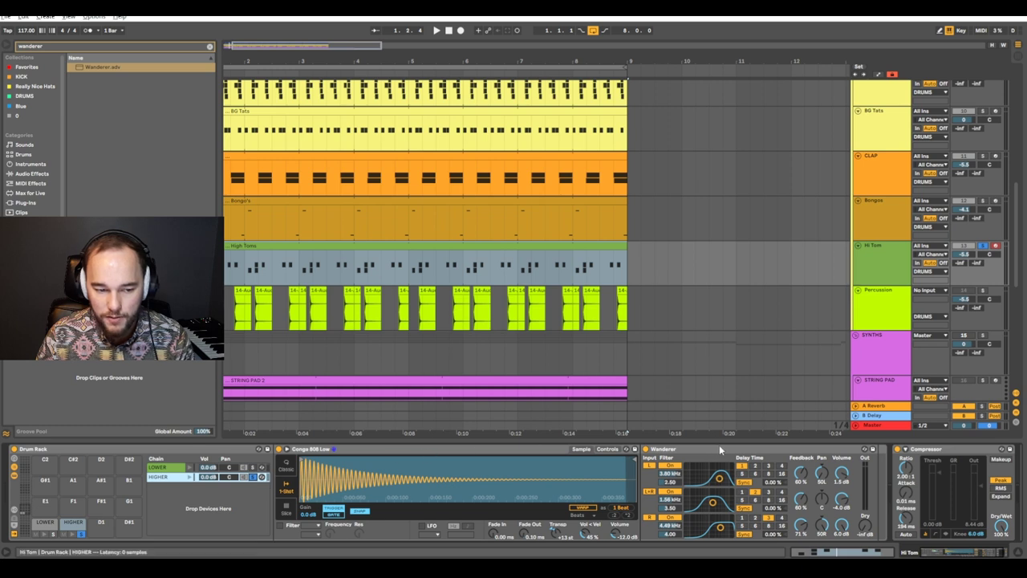
key(space)
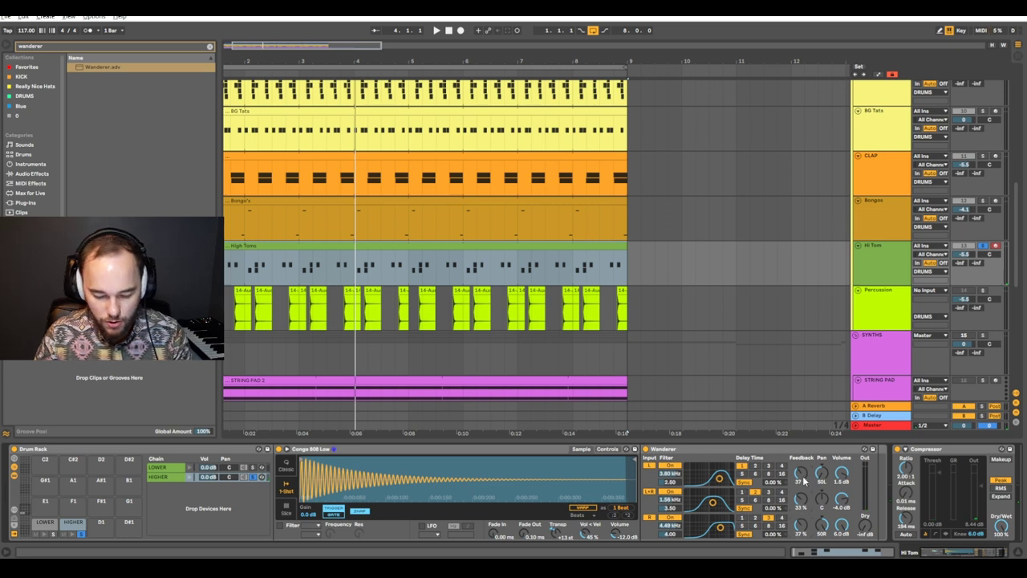
Add a Reverb after Wanderer on the HIGHER chain.
key(ctrl+f)
text(rev)
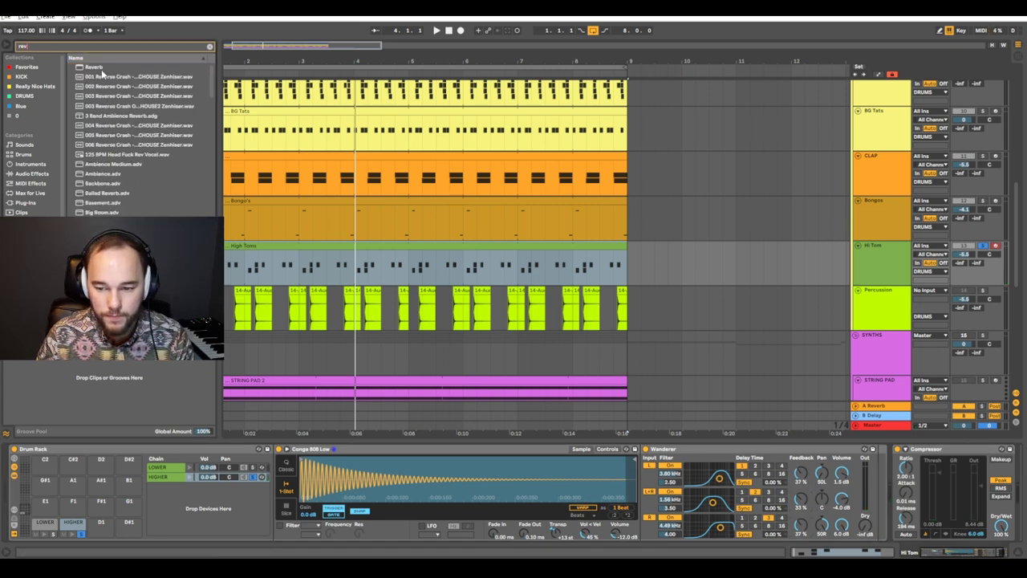
key(Return)
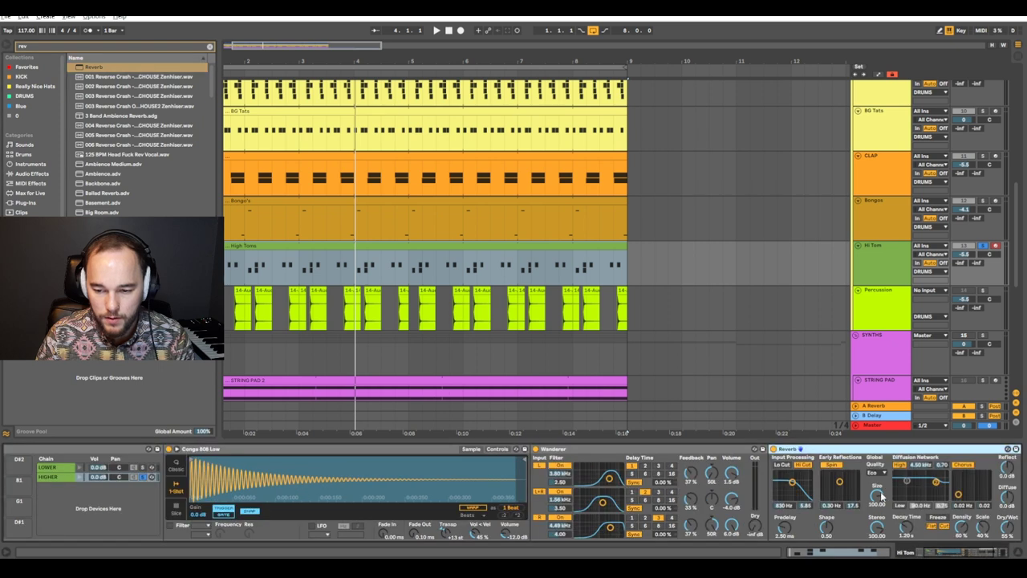
scroll(870, 507, right, 5)
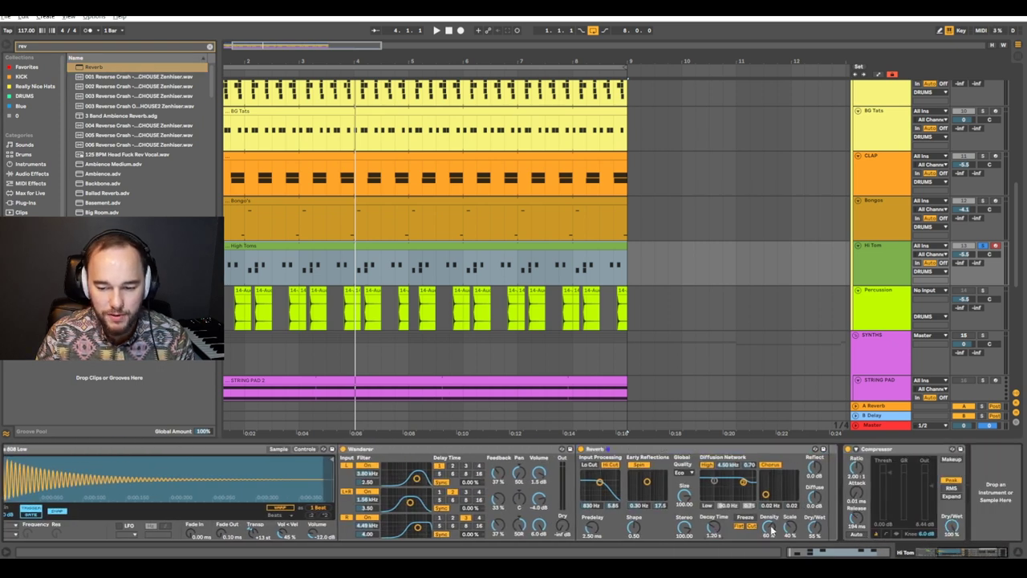
Enable the Reverb's input low cut, raise its input filter frequency and set Dry/Wet to 29% during playback.
key(space)
click(596, 466)
drag(600, 483, 604, 485)
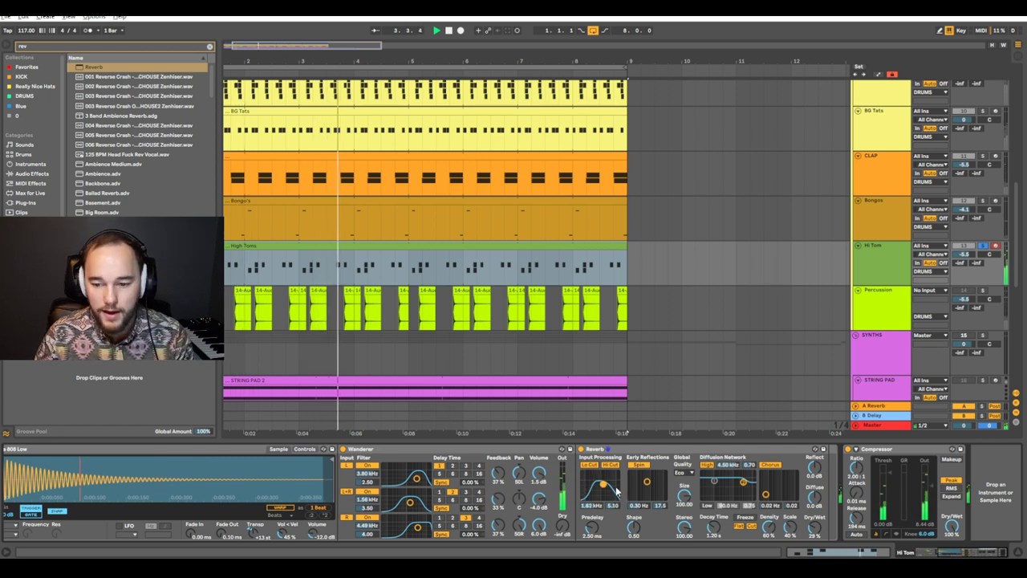
Add an EQ Eight after the Reverb on the HIGHER chain and cut band 2 by 14.5 dB at about 464 Hz.
key(ctrl+f)
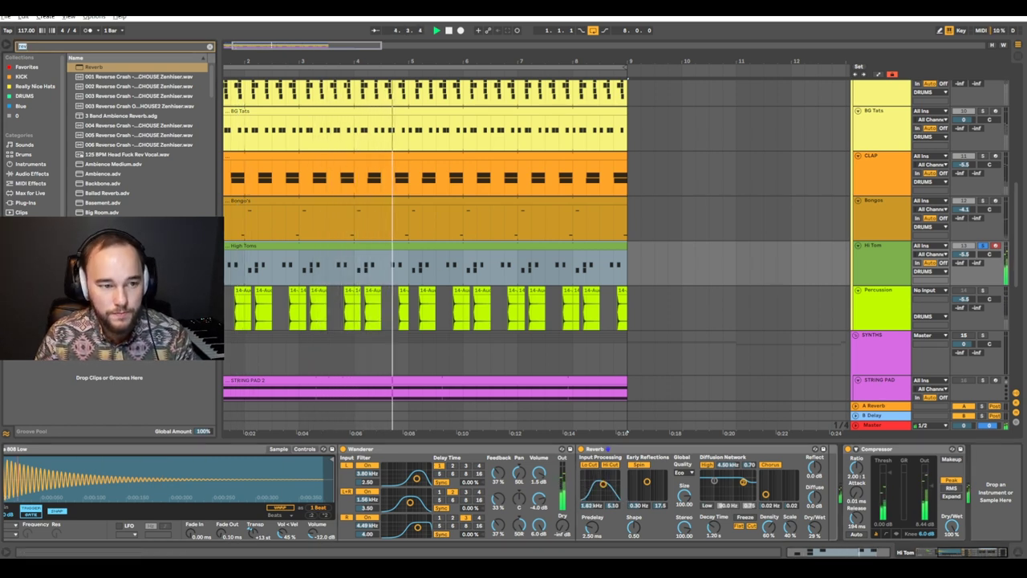
text(eq)
key(Down)
key(Down)
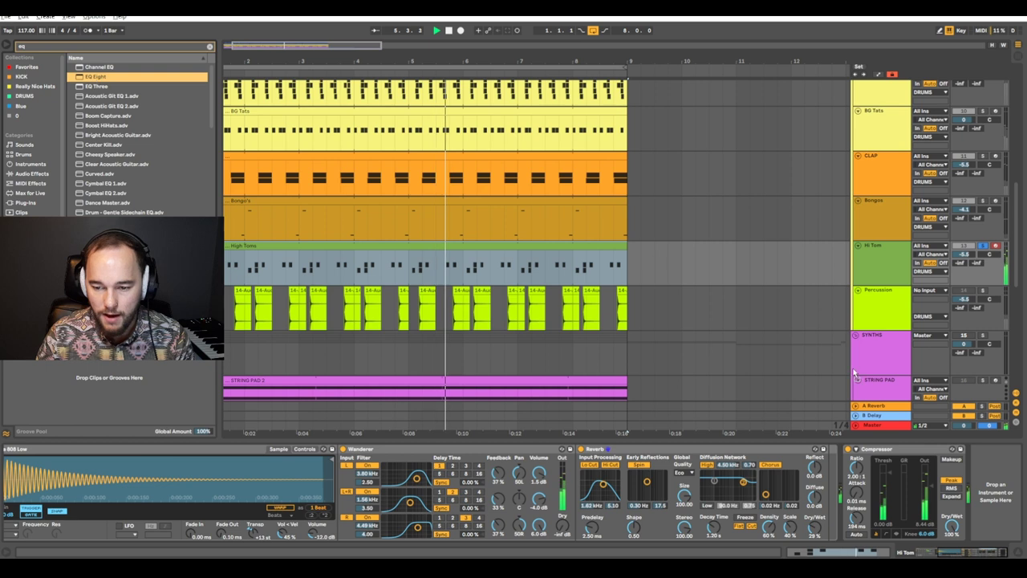
key(Return)
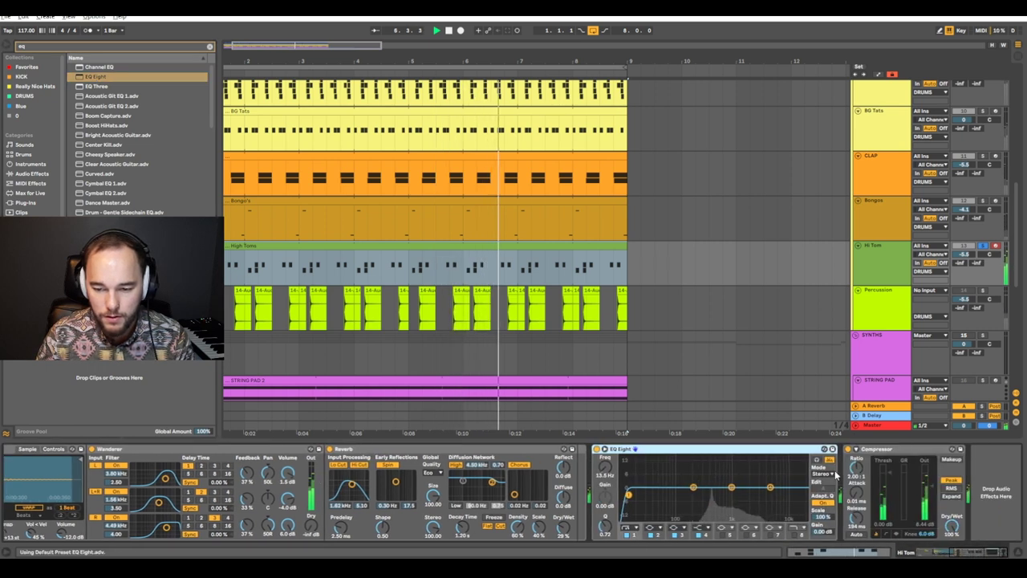
key(space)
drag(694, 487, 712, 488)
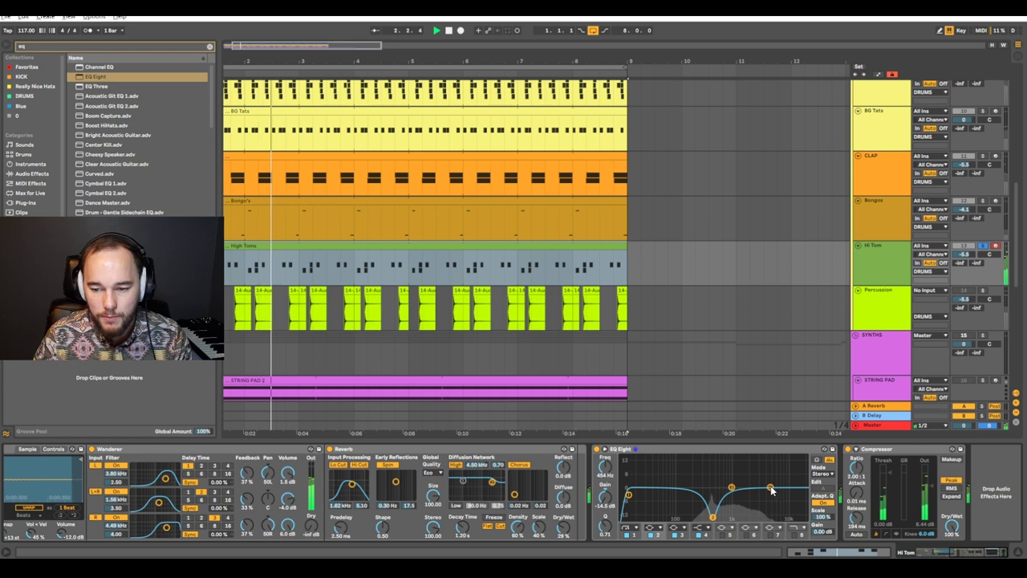
Set the Hi Tom Compressor's ratio to 3.41:1 and place a copy of it between the Reverb and EQ Eight.
click(877, 449)
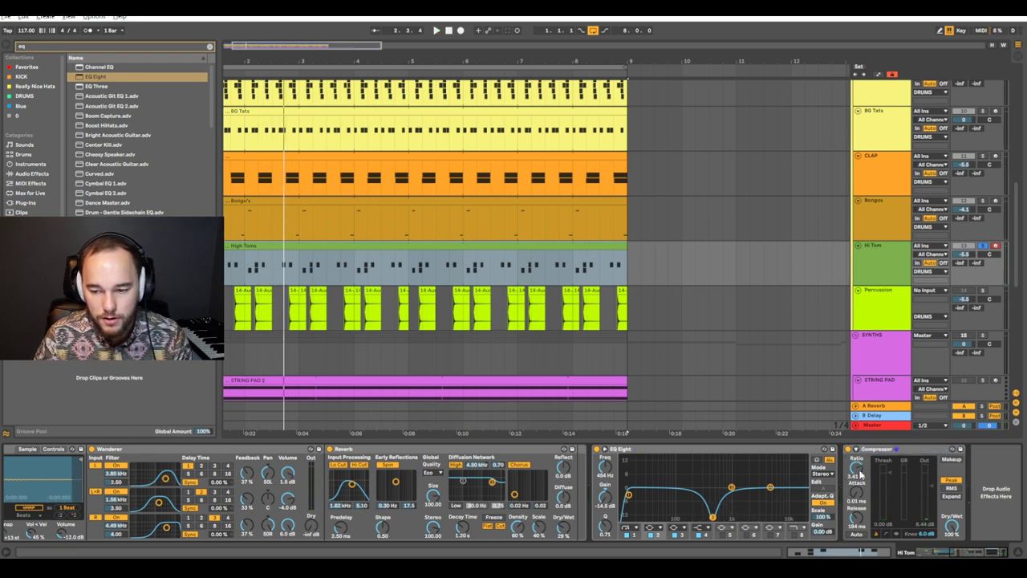
click(895, 456)
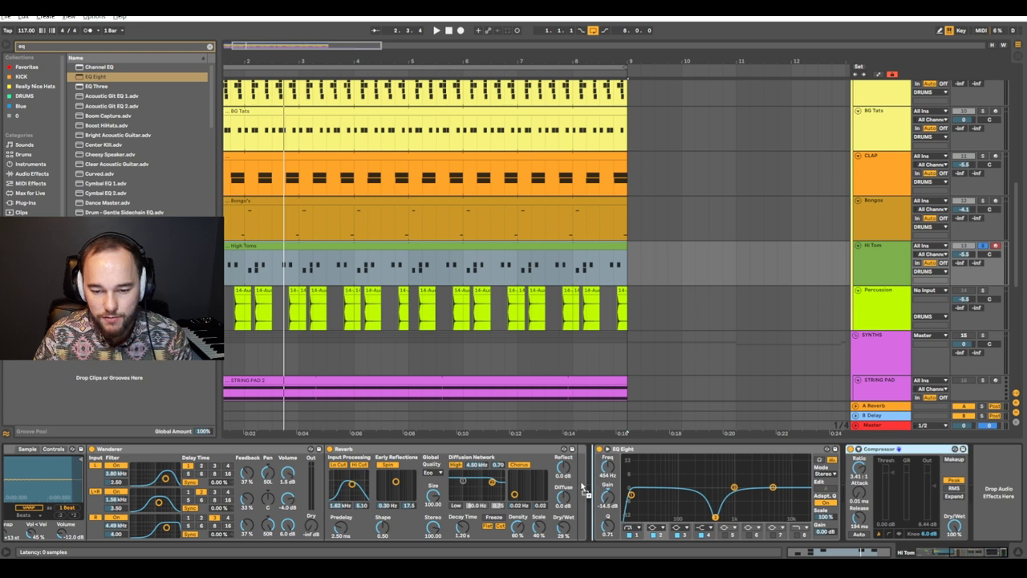
drag(576, 486, 595, 486)
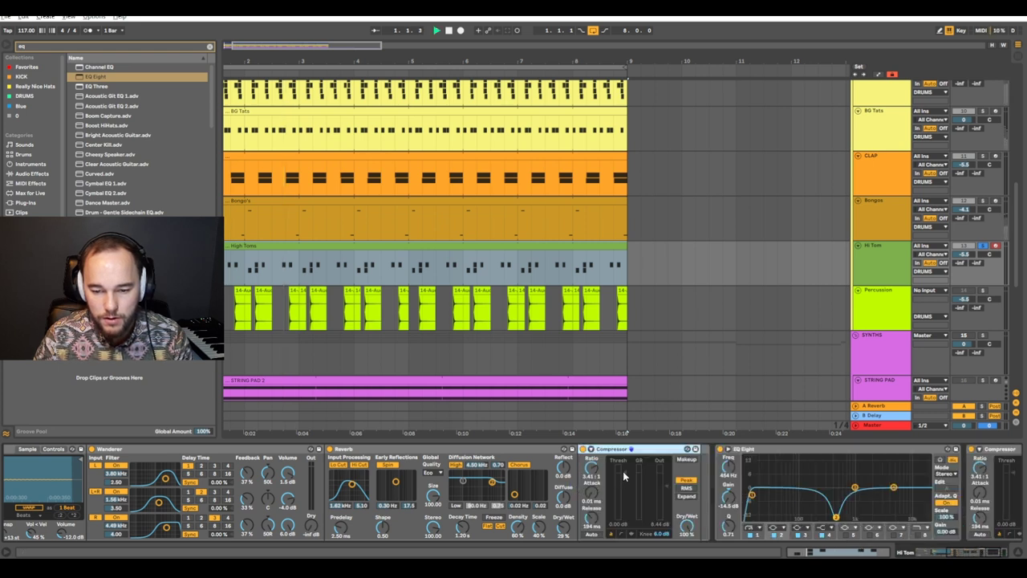
key(space)
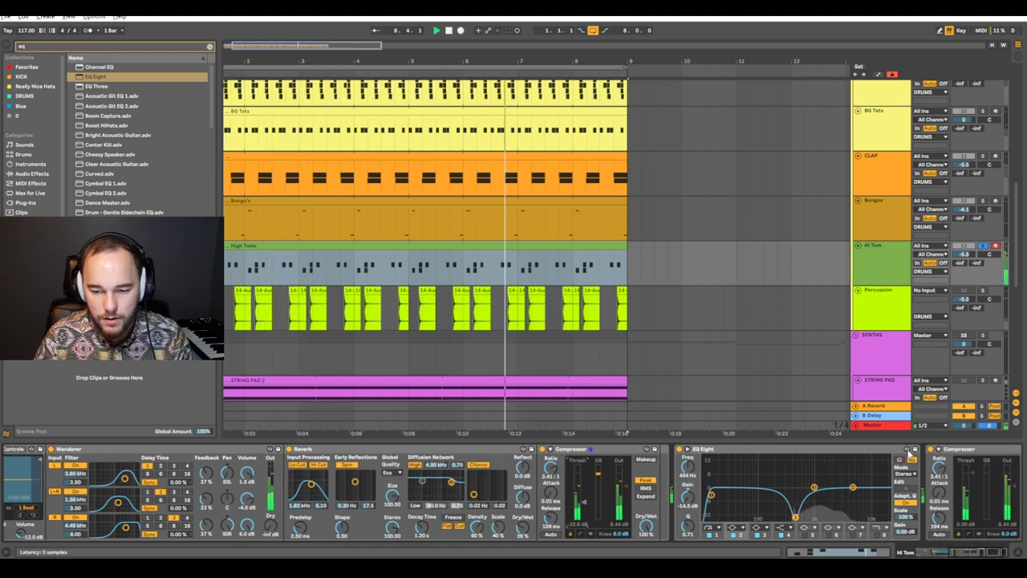
Shape the Hi Tom's EQ Eight with a low cut at about 194 Hz and a shallower mid dip during playback.
scroll(407, 471, left, 2)
scroll(408, 471, left, 3)
mouse_move(966, 554)
mouse_down()
mouse_move(926, 553)
mouse_move(980, 549)
mouse_up()
click(252, 469)
click(252, 468)
key(space)
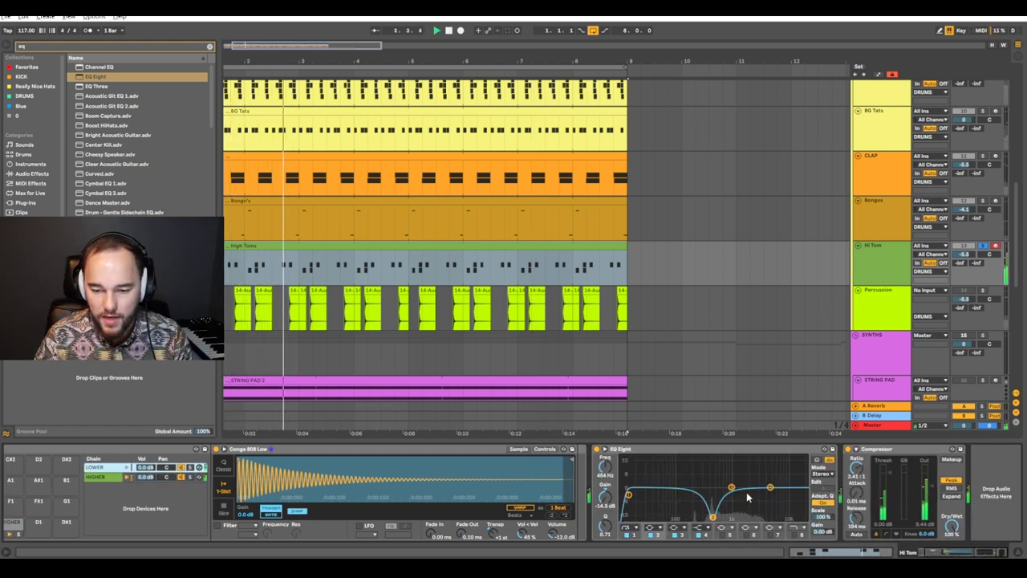
drag(629, 495, 703, 497)
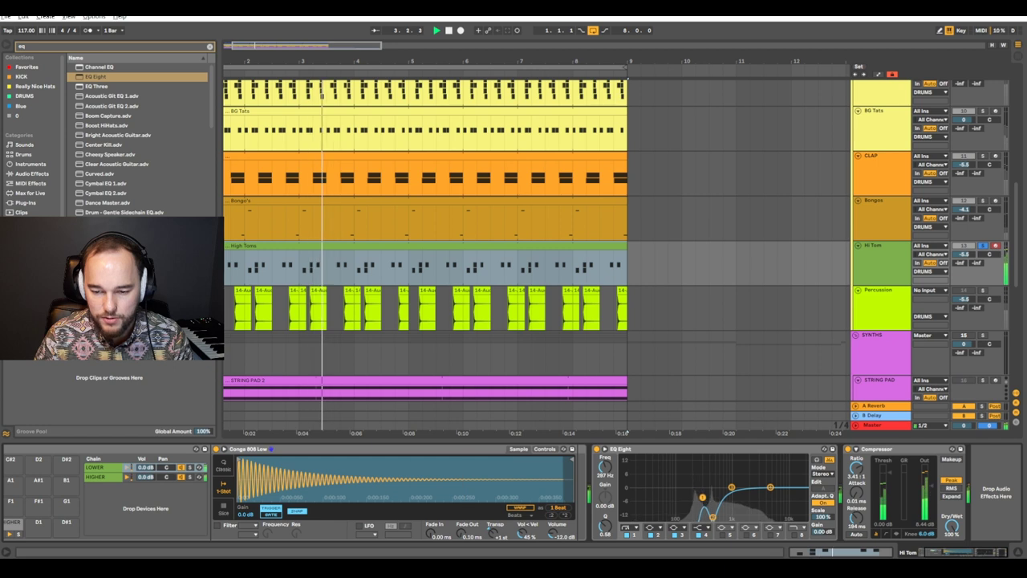
click(713, 518)
drag(703, 501, 692, 504)
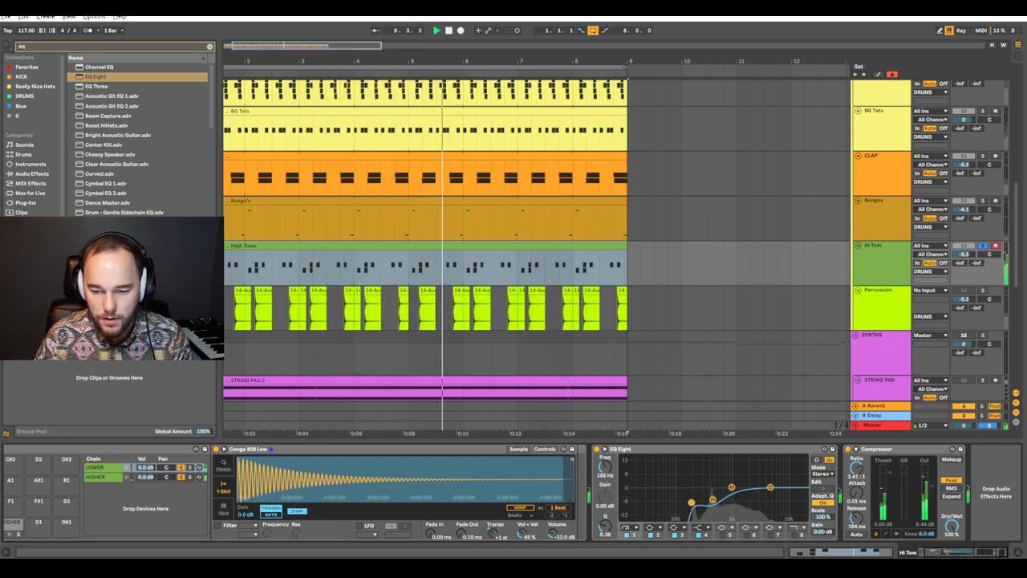
drag(692, 506, 692, 504)
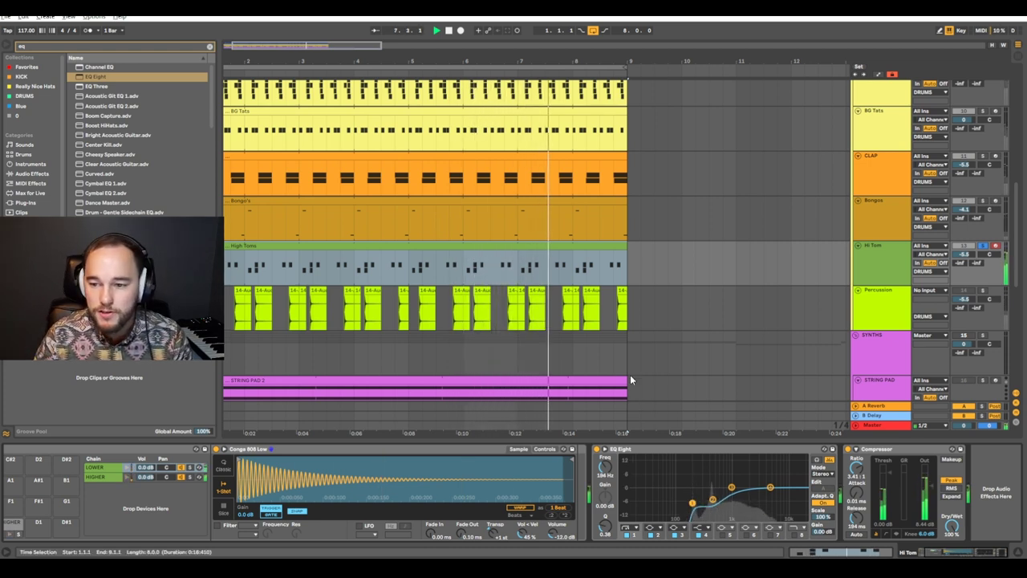
Play the High Toms clip with the full mix and lower the Hi Tom track volume to -6.4 dB.
key(ctrl+a)
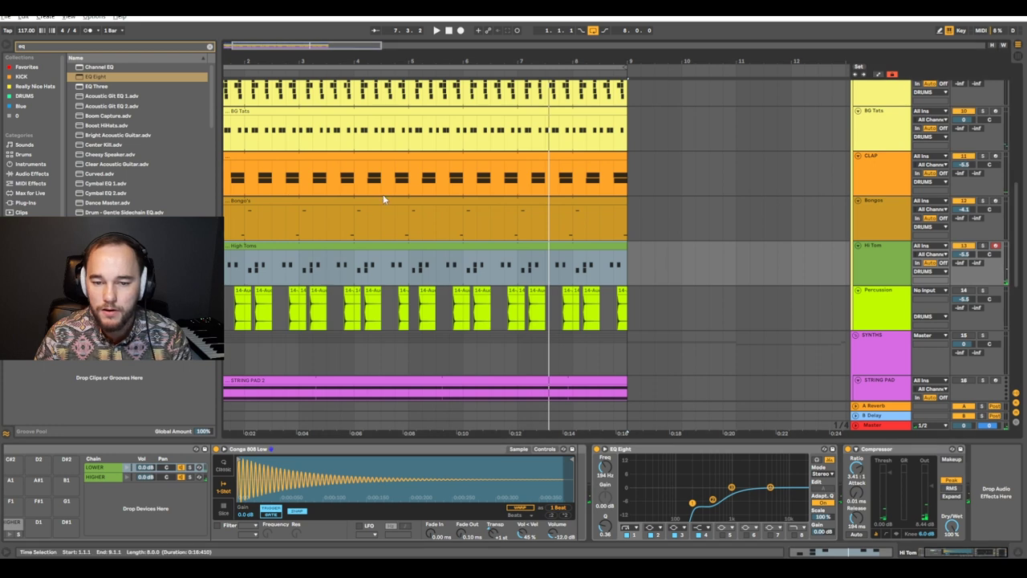
click(300, 245)
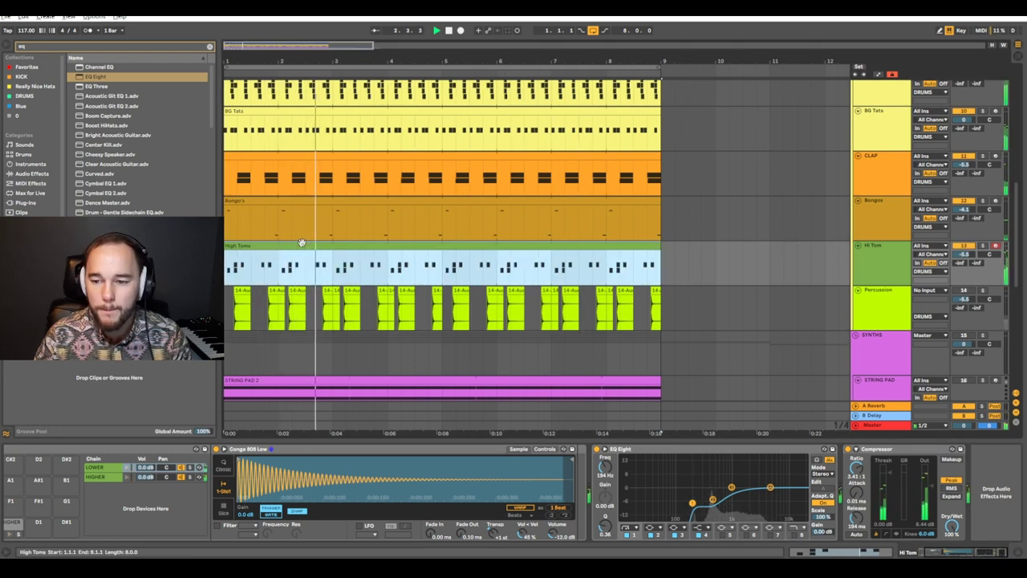
drag(964, 254, 964, 261)
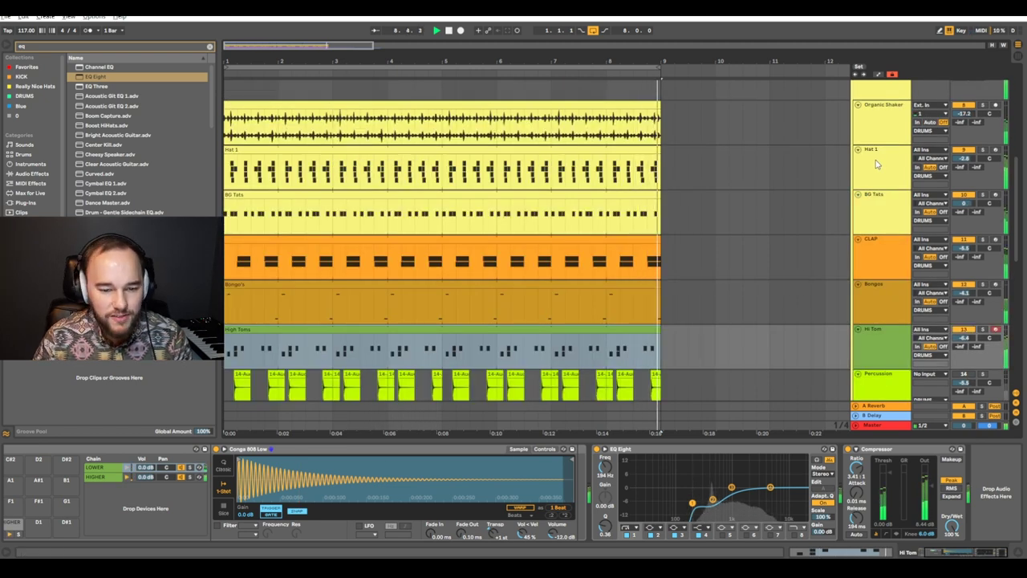
Stop playback and lower the Tail chain's volume in the Hat 1 track's Drum Rack.
key(space)
click(876, 163)
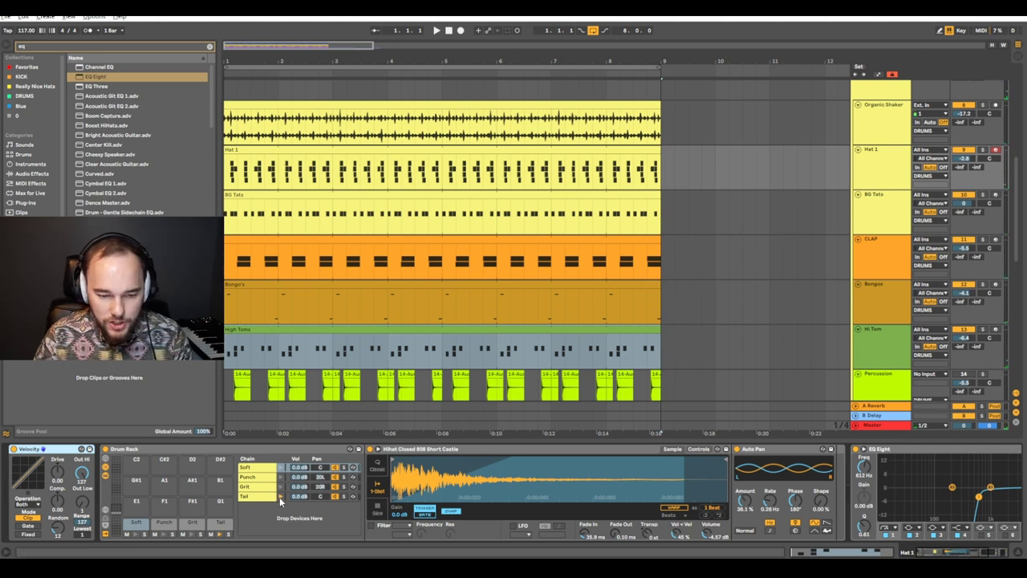
drag(300, 496, 300, 506)
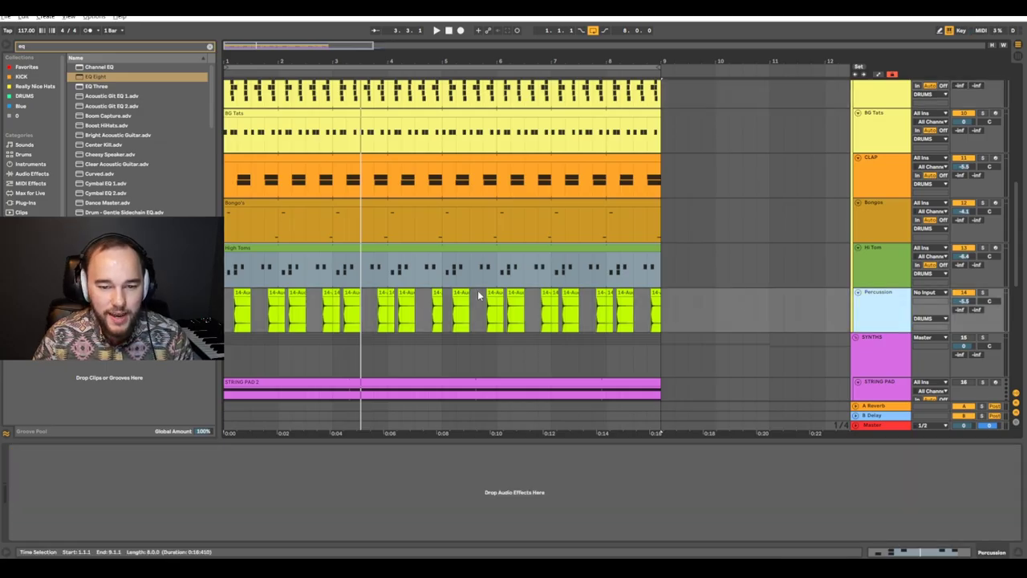
Add an EQ Eight with its default preset to the Percussion track.
scroll(489, 292, up, 3)
scroll(462, 292, left, 4)
scroll(405, 292, down, 3)
scroll(307, 301, up, 4)
click(238, 301)
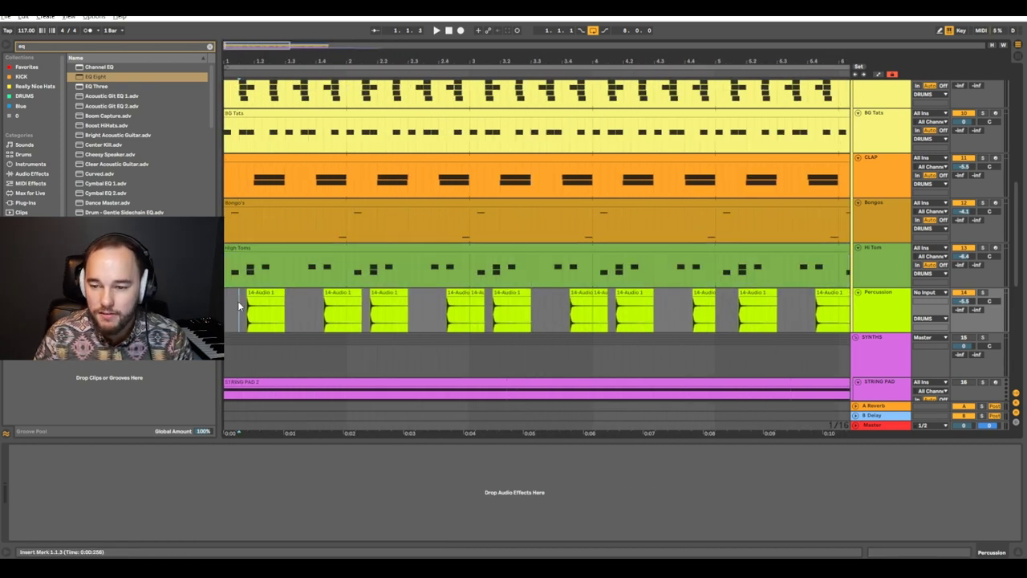
key(ctrl+f)
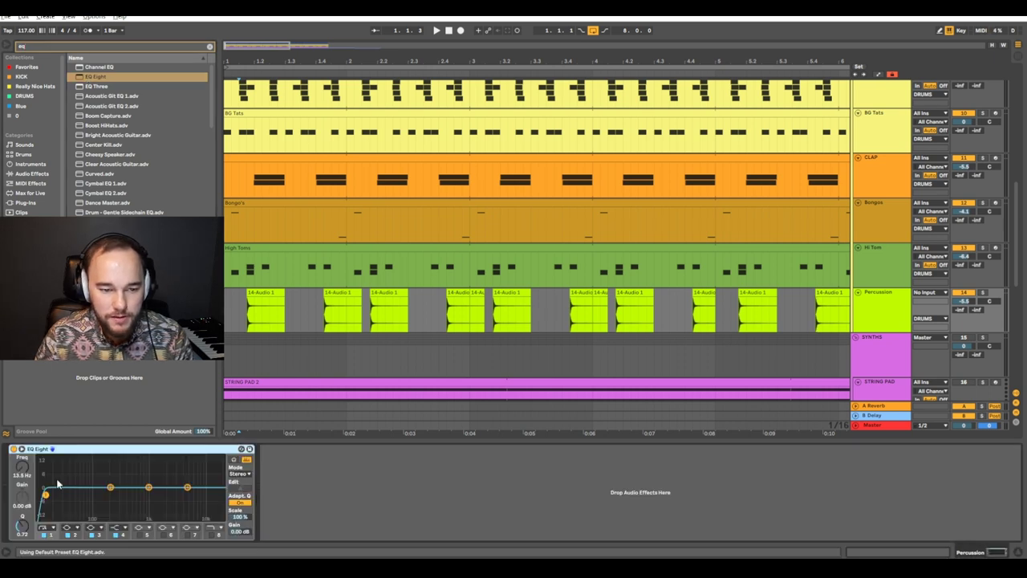
Solo the Percussion track during playback and raise its EQ Eight low cut to about 178 Hz.
key(space)
click(982, 293)
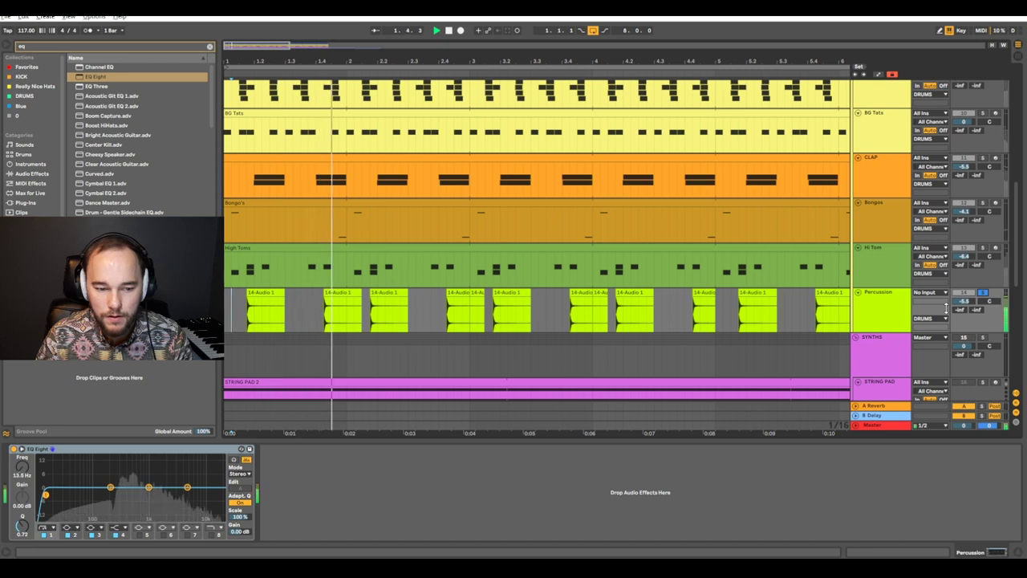
drag(45, 497, 106, 495)
Audition the kick and drum group in solo, and play the arrangement with all solos cleared.
scroll(537, 172, up, 8)
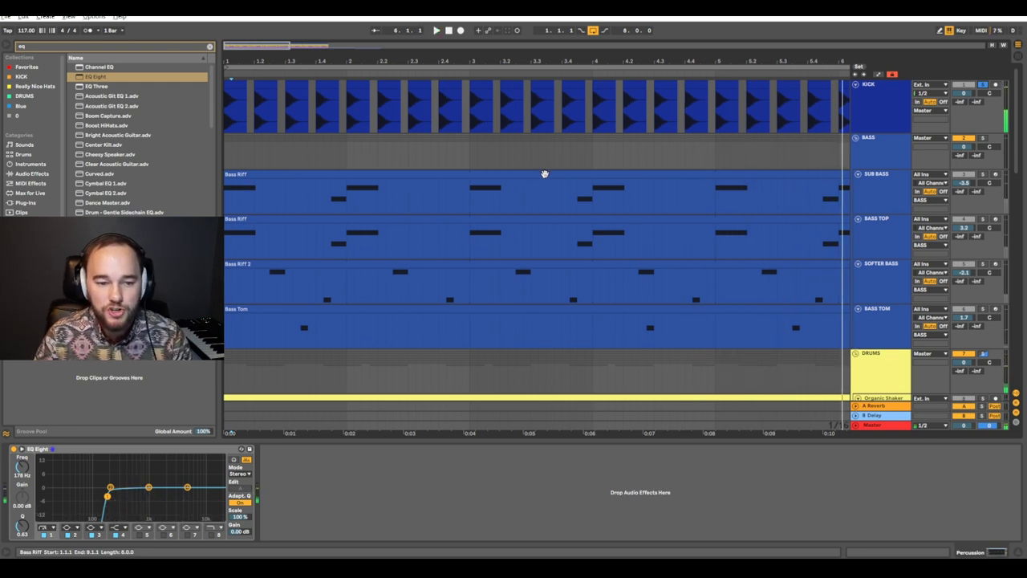
key(space)
scroll(545, 174, down, 5)
scroll(343, 268, down, 3)
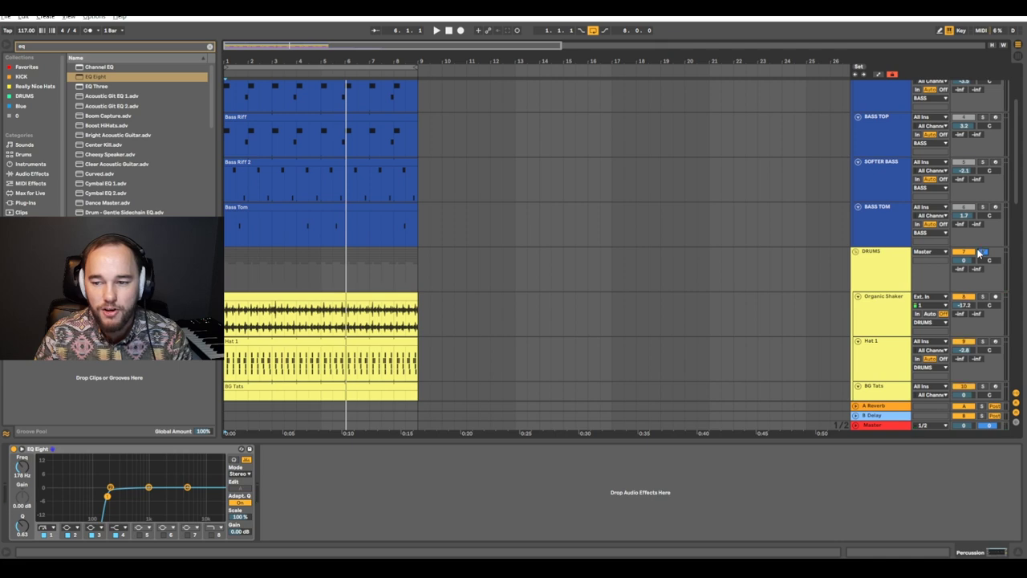
scroll(1009, 244, down, 4)
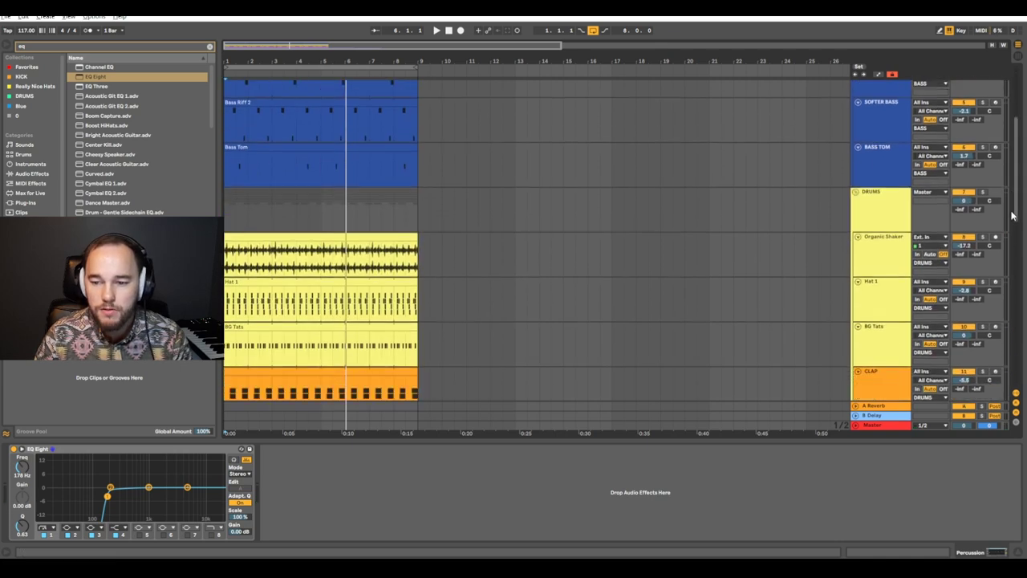
drag(1009, 243, 979, 165)
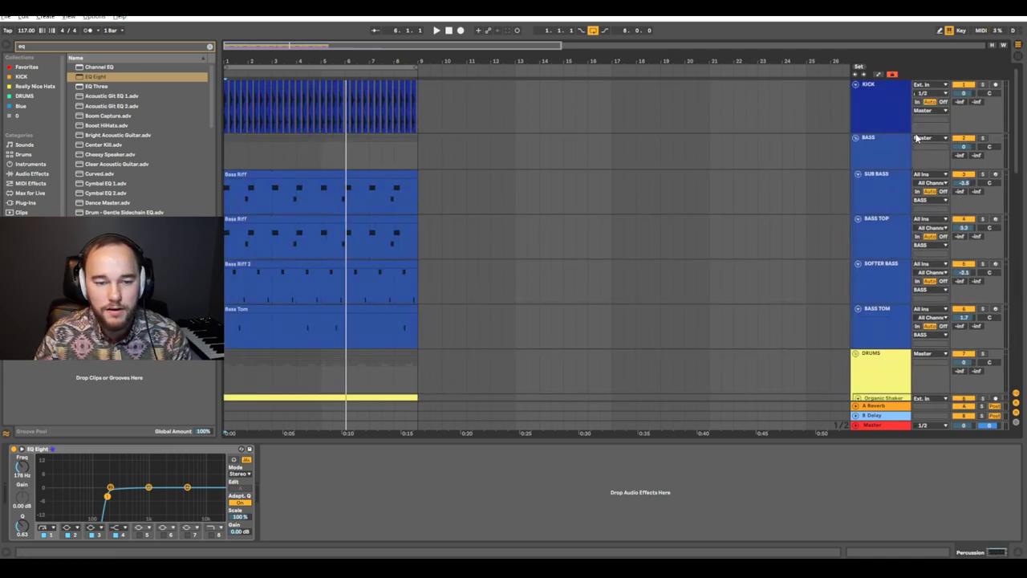
key(space)
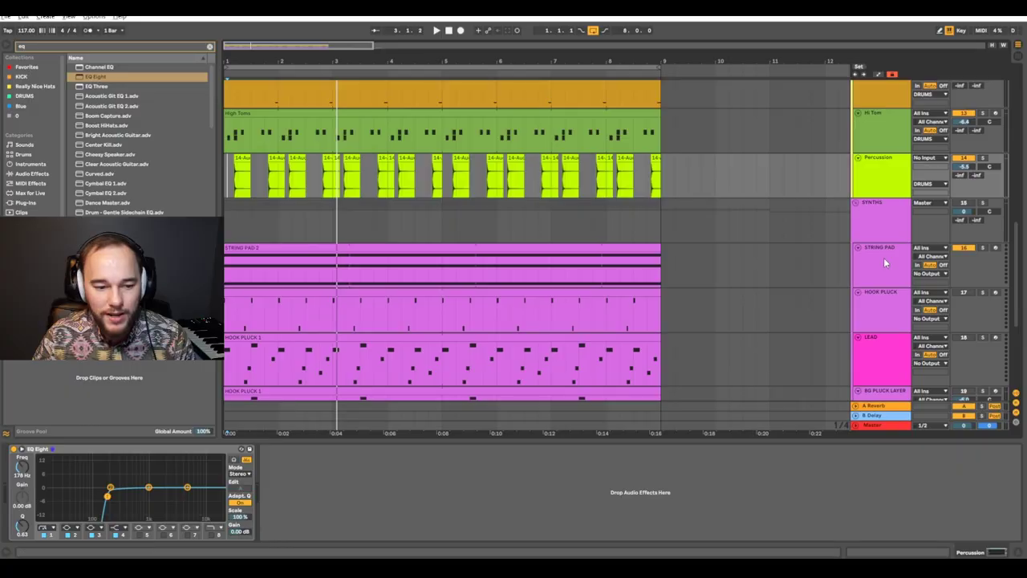
Load a Wavetable instrument onto the STRING PAD track and set oscillator 1's wavetable position to 69%.
click(816, 262)
text(wa)
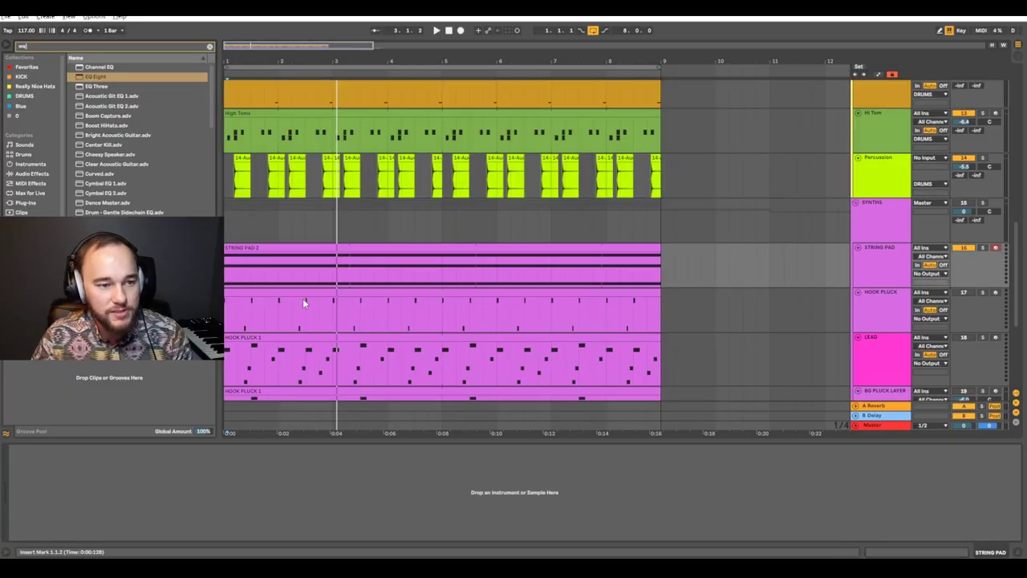
text(vet)
mouse_move(97, 67)
mouse_down()
mouse_move(164, 321)
mouse_move(178, 493)
mouse_move(178, 482)
mouse_up()
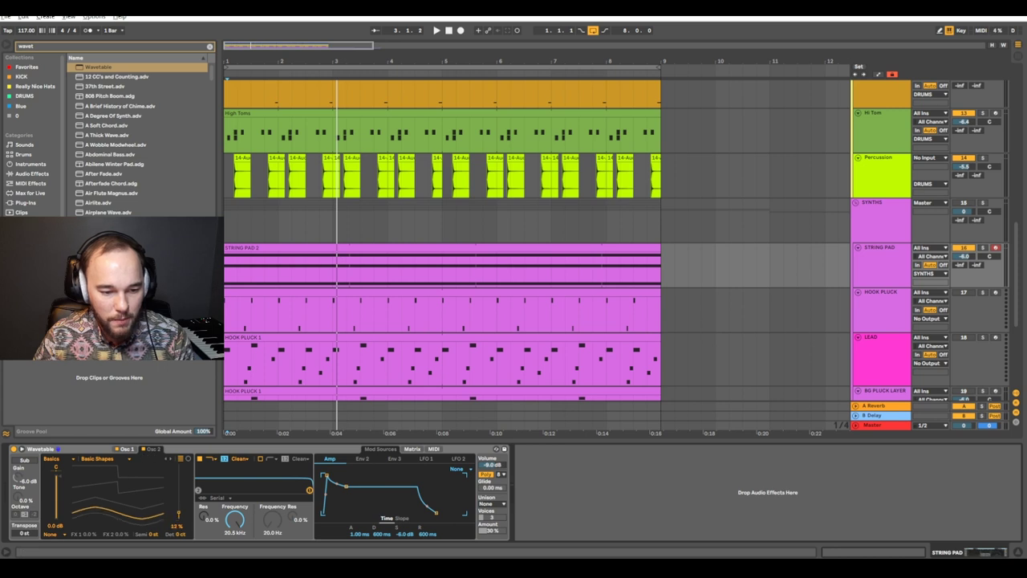
Lower Wavetable oscillator 2's level, set its position to 35% and its pitch to -12 semitones.
drag(179, 515, 178, 498)
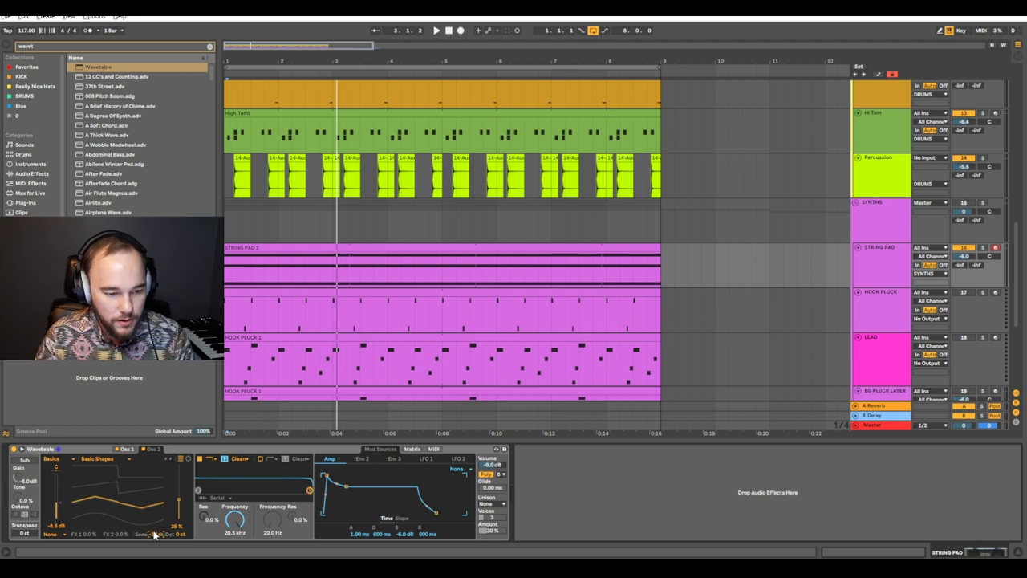
key(space)
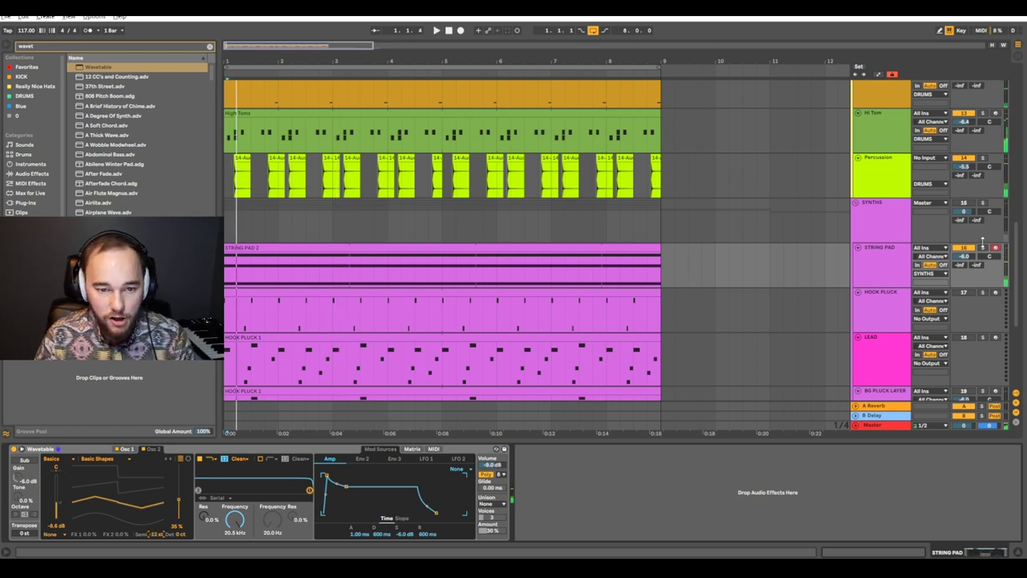
key(space)
Open the STRING PAD 2 clip and examine its sustained chord notes before returning to the Wavetable device.
double_click(419, 248)
scroll(184, 449, down, 2)
scroll(182, 448, up, 1)
drag(180, 439, 180, 477)
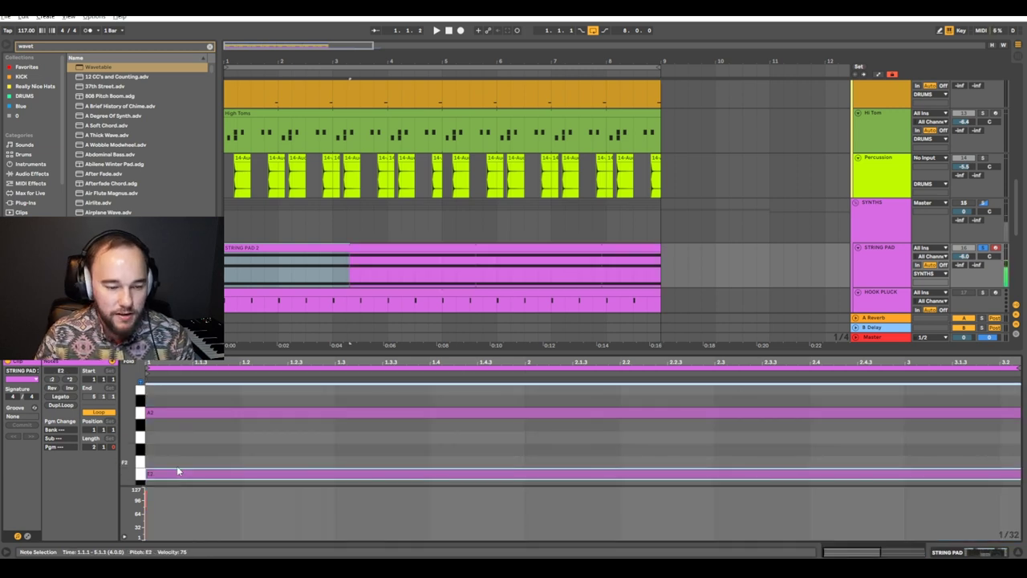
scroll(177, 466, up, 2)
click(177, 427)
key(ctrl+a)
scroll(175, 451, down, 2)
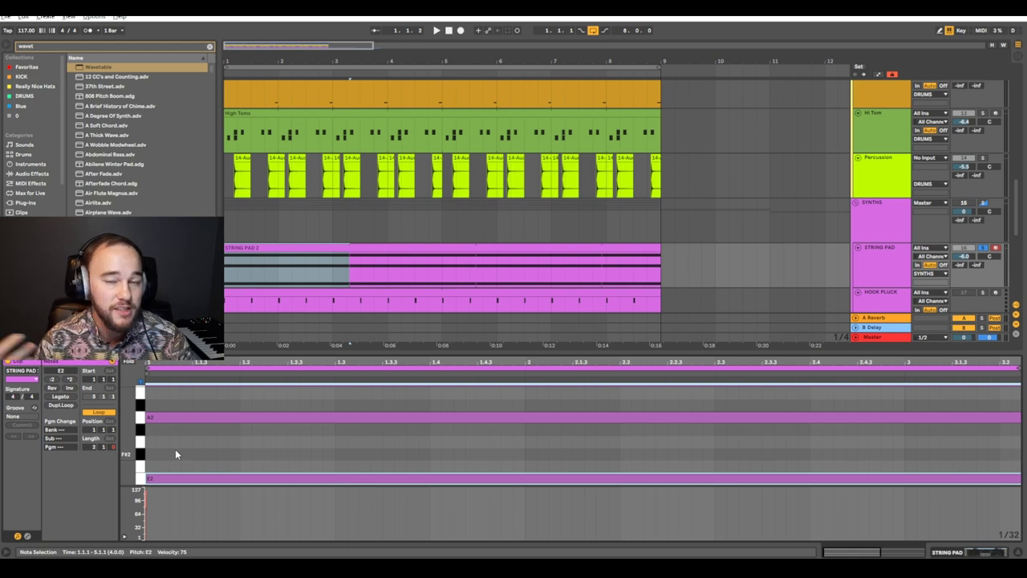
key(shift+Tab)
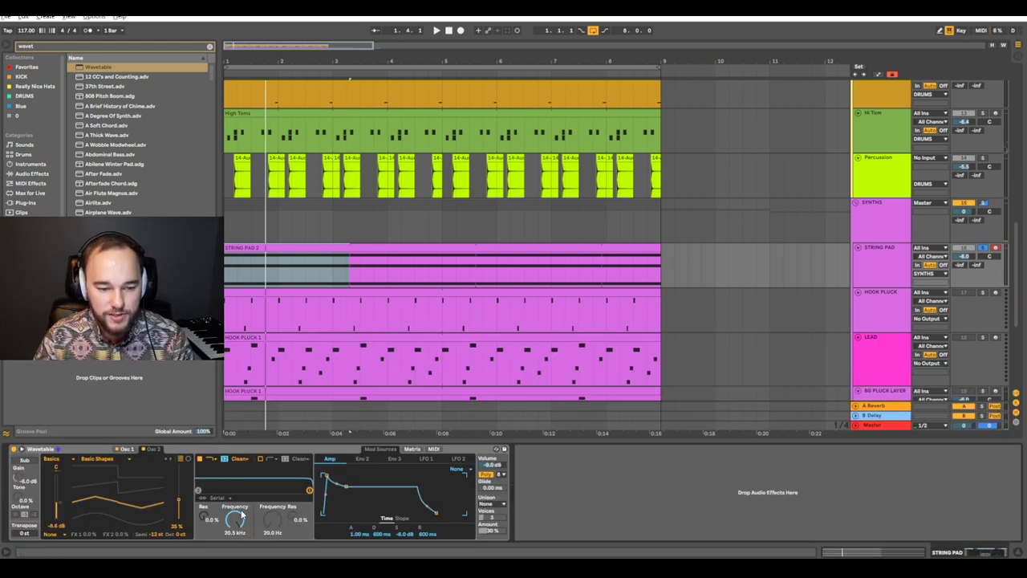
Set Wavetable's first filter to a 24 dB slope and lower its cutoff to about 1.92 kHz during playback.
click(224, 460)
key(space)
drag(234, 521, 234, 567)
click(125, 450)
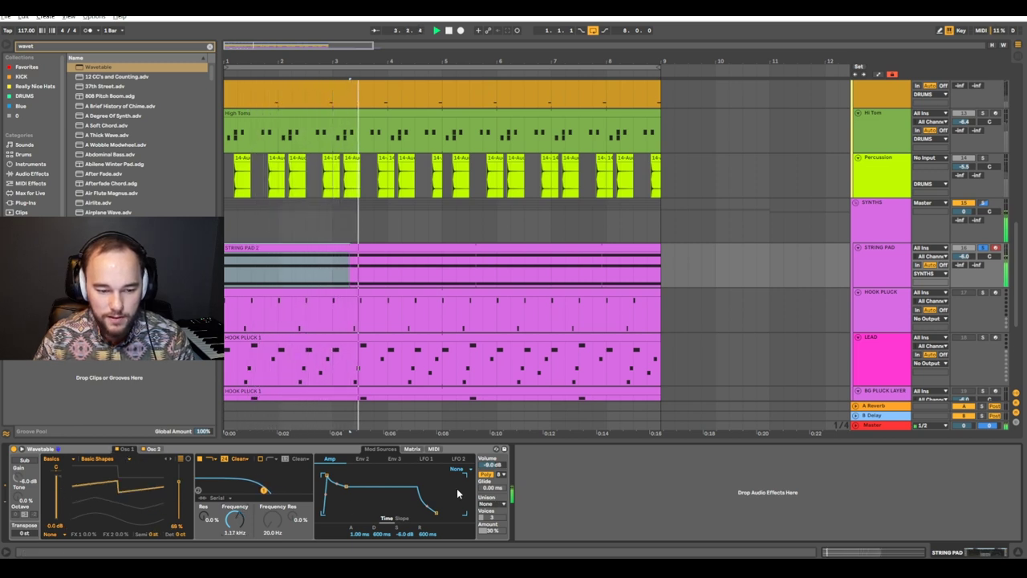
drag(264, 490, 272, 491)
key(space)
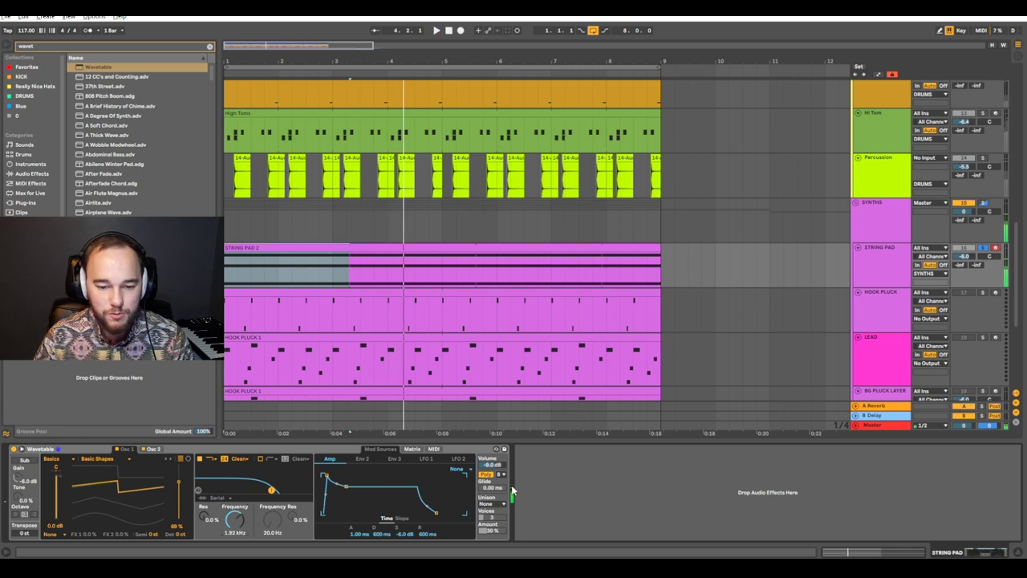
Set Wavetable's unison to Classic with 8 voices at 20% and adjust the filter cutoff to 1.63 kHz.
click(495, 503)
click(491, 458)
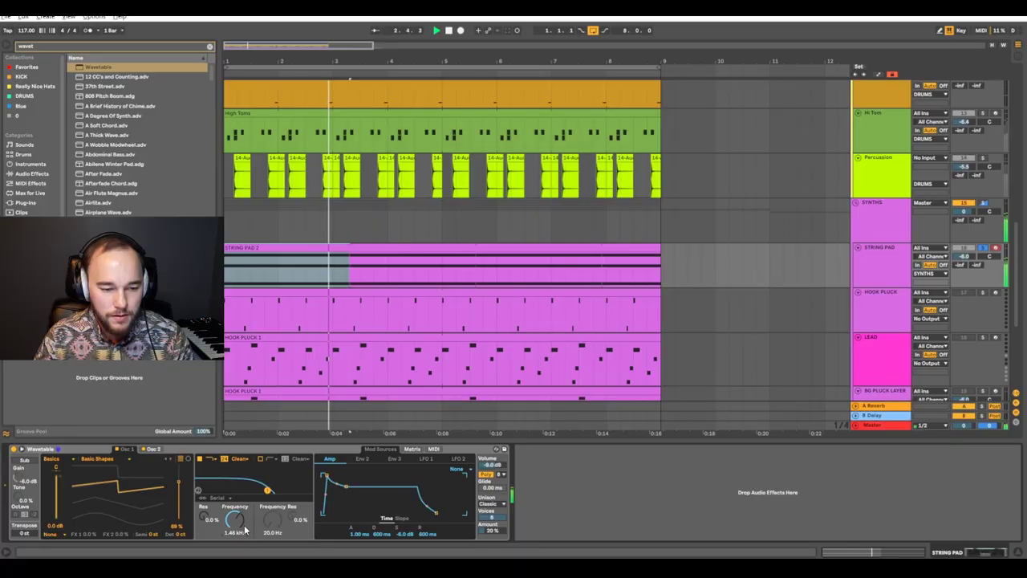
drag(245, 530, 236, 492)
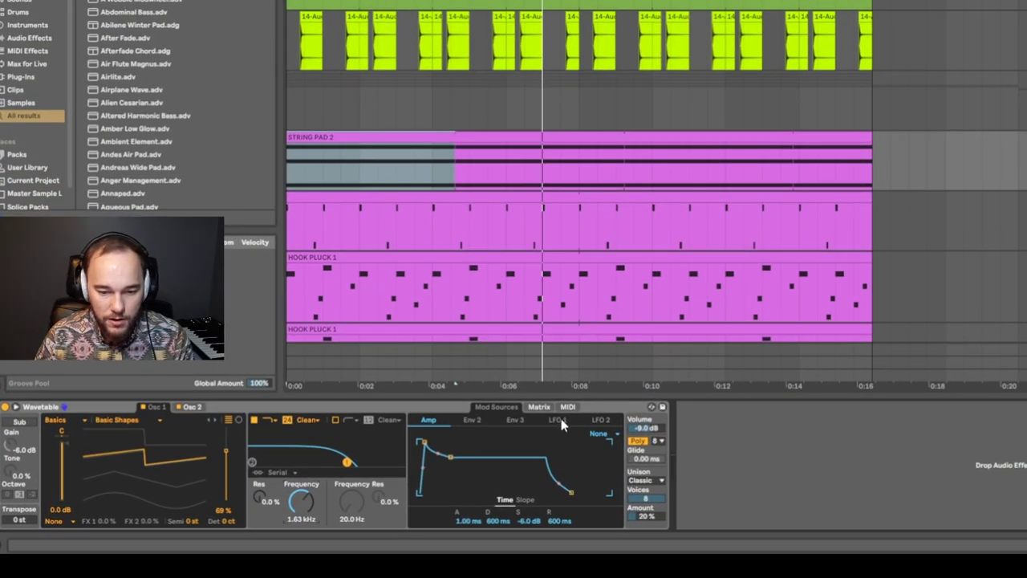
Set Wavetable's LFO 1 to a rate of 0.62 Hz and an amount of 55%.
click(560, 421)
drag(468, 523, 474, 521)
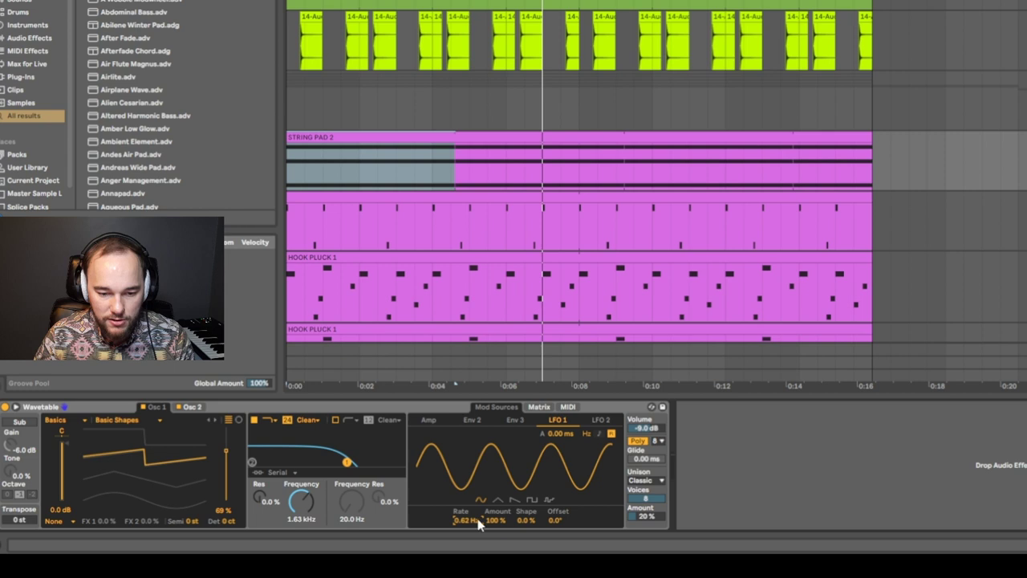
click(540, 407)
click(516, 408)
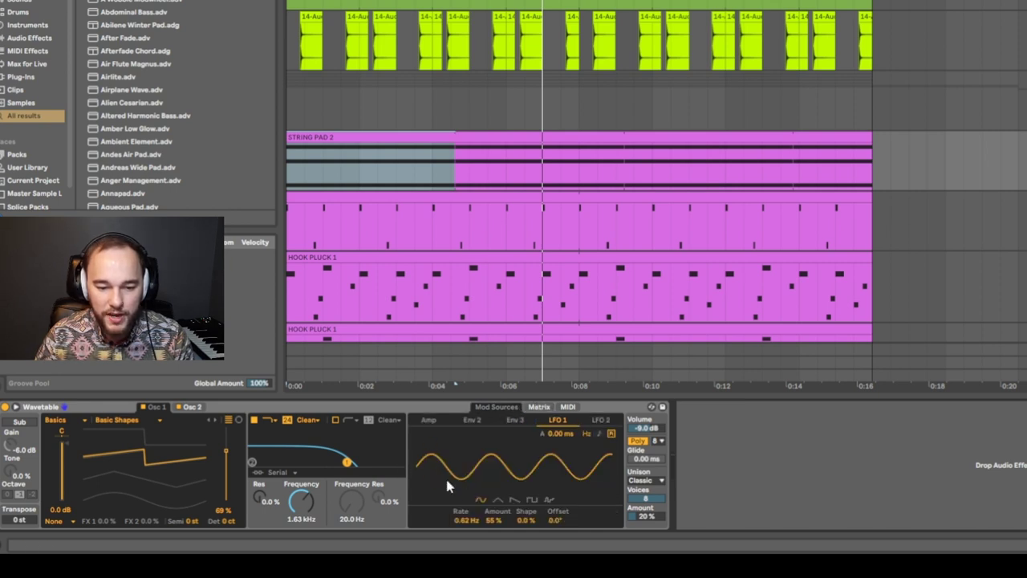
Modulate Amp by 3.1 and Osc 1 Pos by 9.4 from LFO 1 in Wavetable's modulation matrix.
click(538, 408)
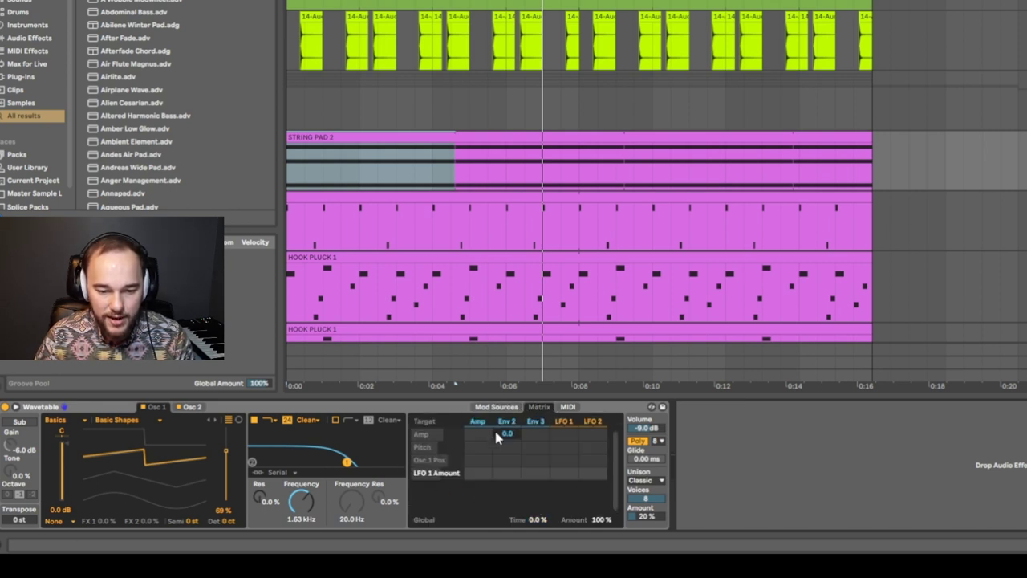
click(564, 433)
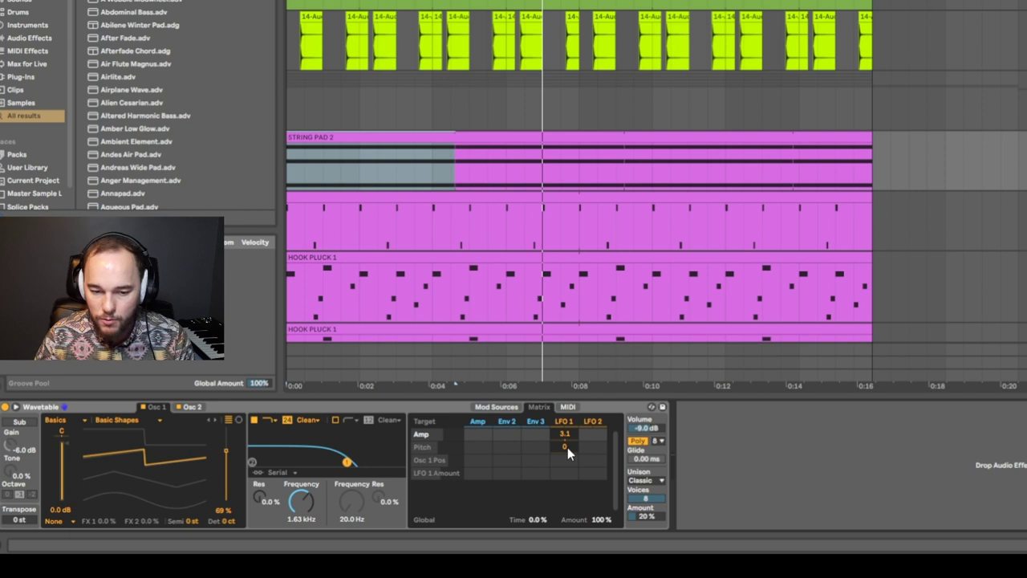
click(567, 447)
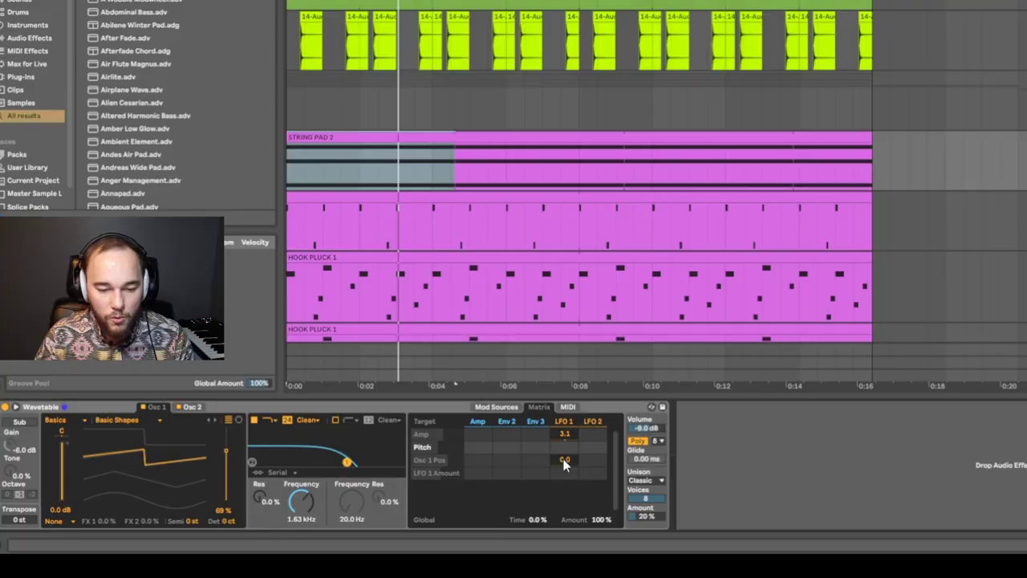
drag(564, 458, 565, 458)
key(space)
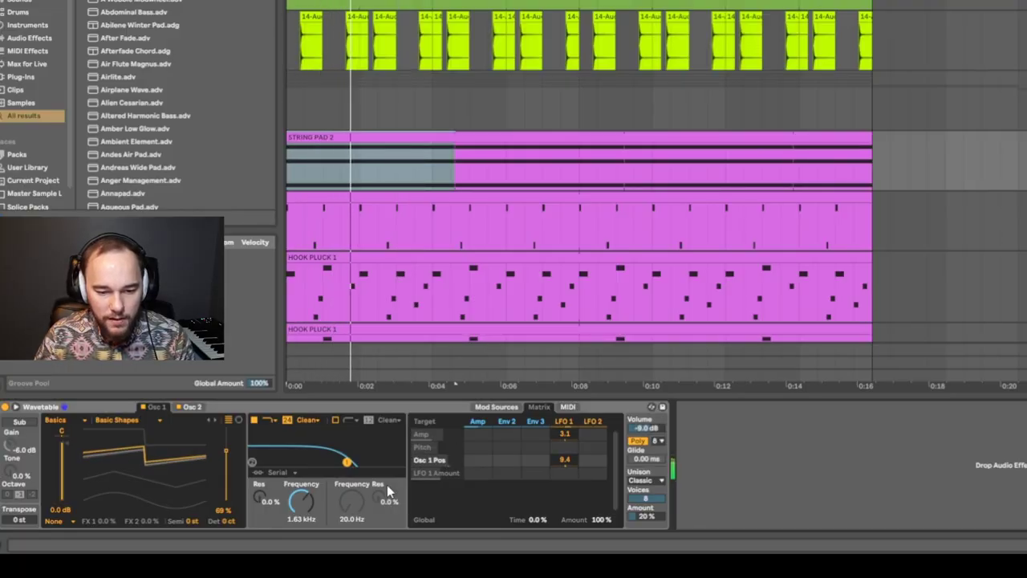
Set Wavetable's oscillator 2 position to 51% and modulate Osc 2 Pos by -17 from LFO 1.
click(182, 408)
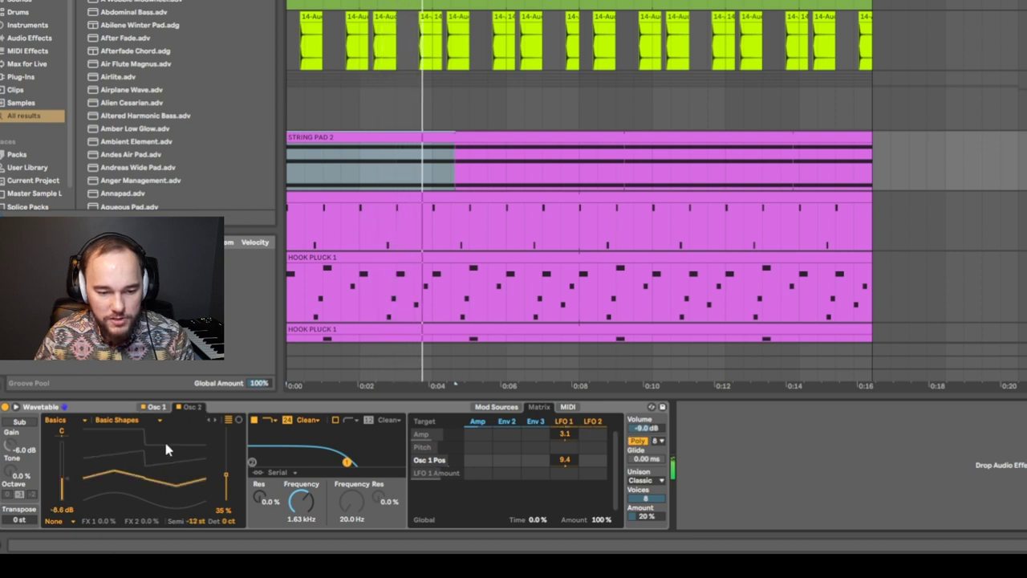
drag(148, 478, 147, 469)
drag(565, 473, 564, 473)
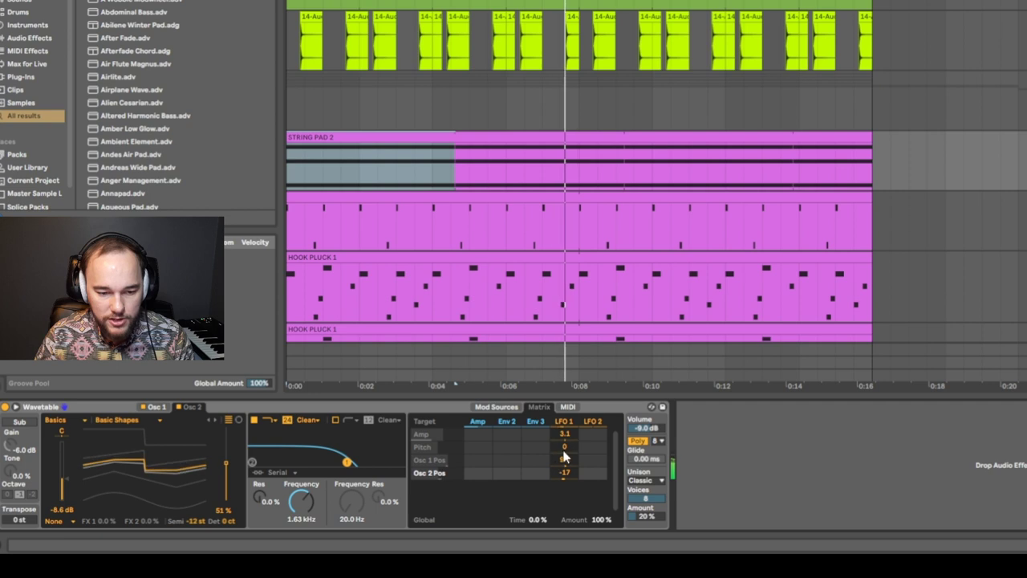
Modulate Filter 1 Freq by 6.3, Unison by -4.7 and Filter 1 Res by 17 from LFO 1.
click(301, 501)
drag(564, 487, 564, 479)
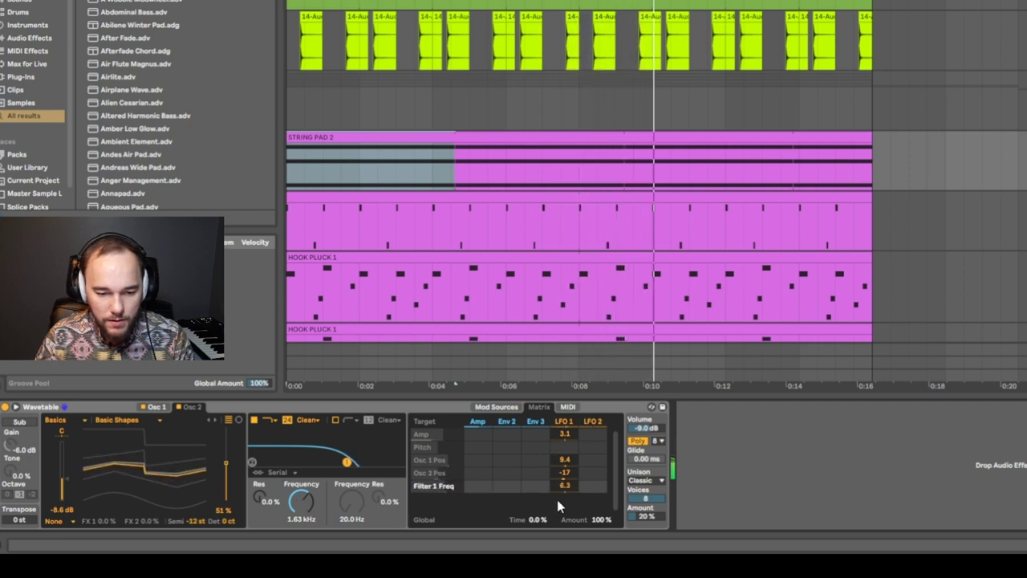
click(638, 516)
drag(566, 499, 569, 513)
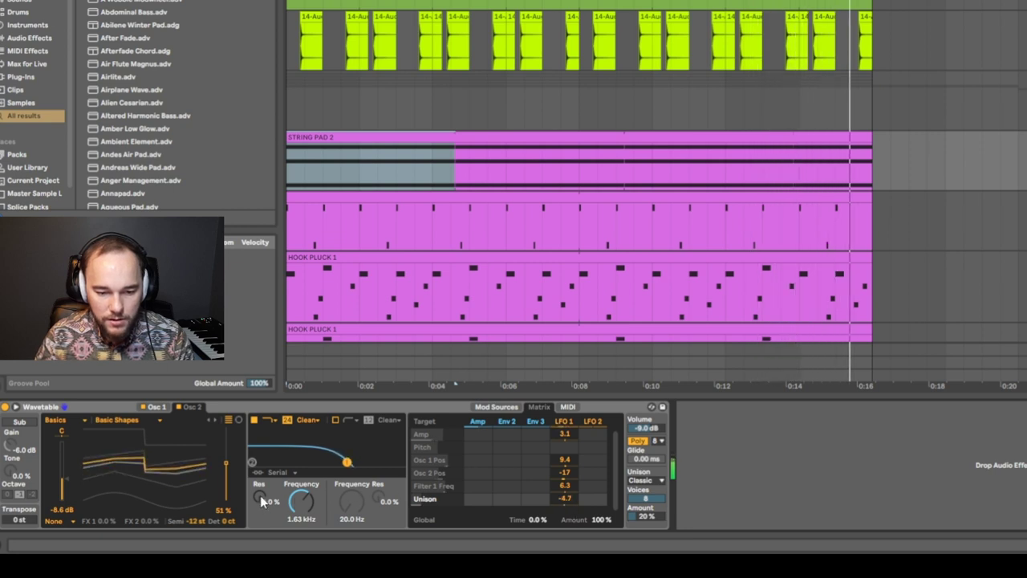
click(260, 499)
click(566, 505)
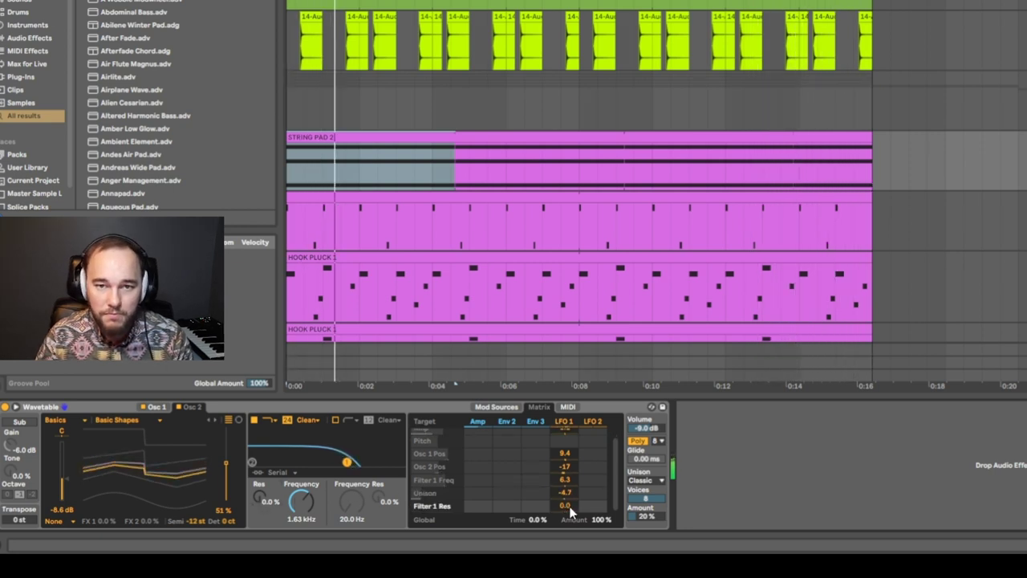
drag(569, 507, 569, 491)
Lower Wavetable's LFO 1 rate to 0.29 Hz.
click(516, 441)
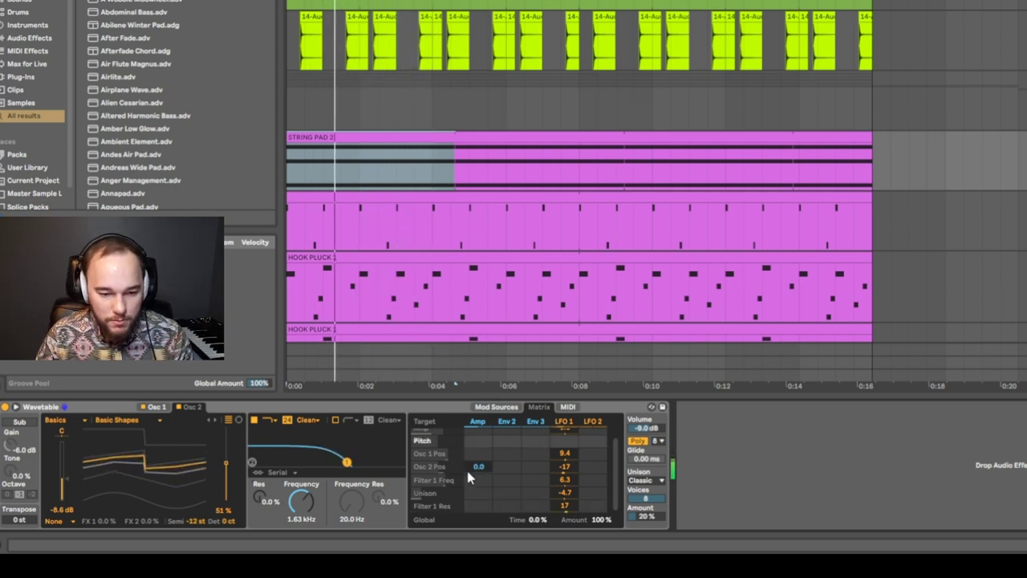
click(564, 421)
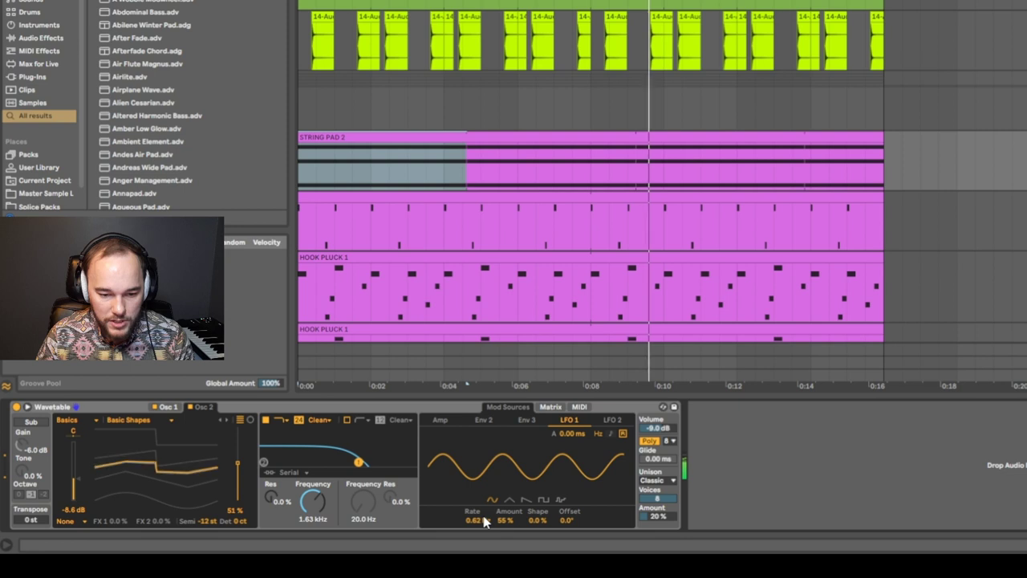
drag(479, 520, 478, 543)
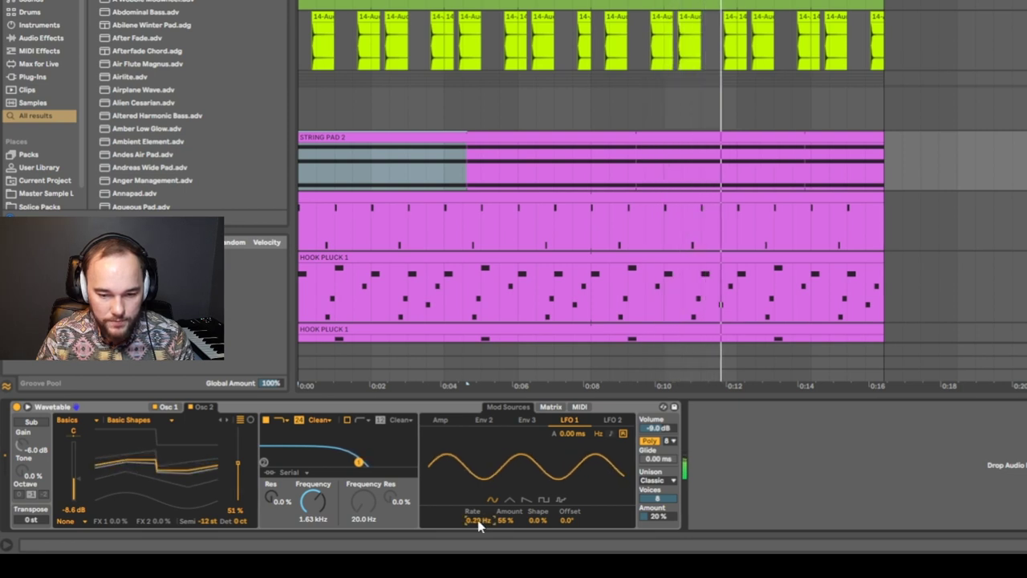
Add EQ Eight after the string pad's Wavetable and cut the highs with band 4 at 1.47 kHz and -9.55 dB.
key(ctrl+f)
text(eq)
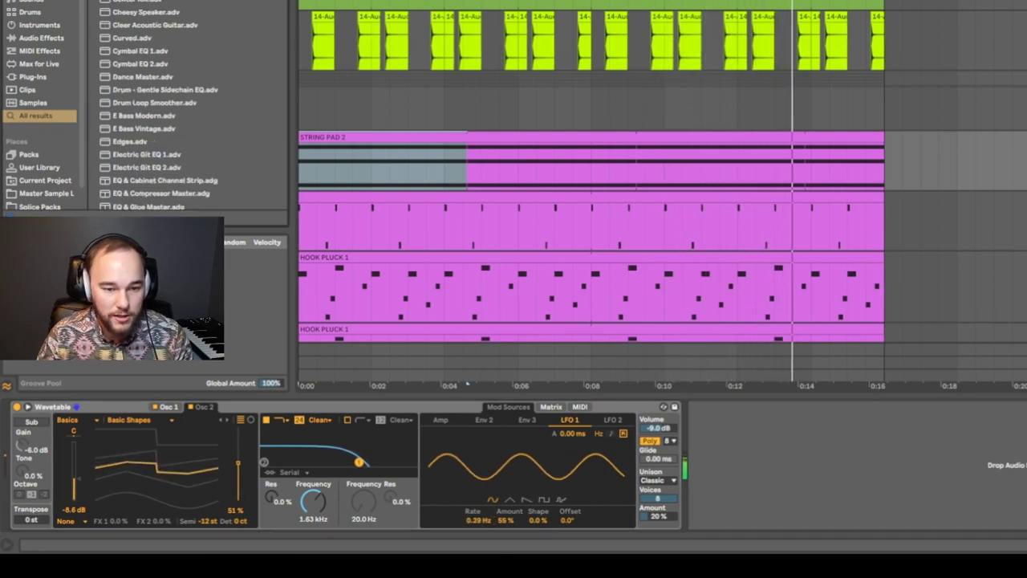
drag(153, 141, 806, 479)
drag(928, 459, 889, 485)
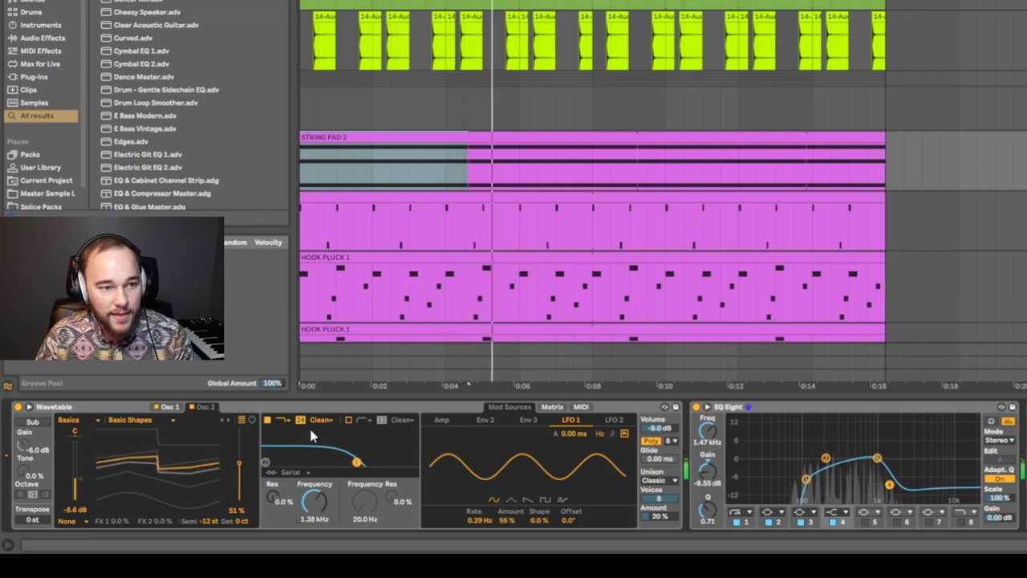
click(109, 45)
text(rev)
drag(93, 66, 771, 491)
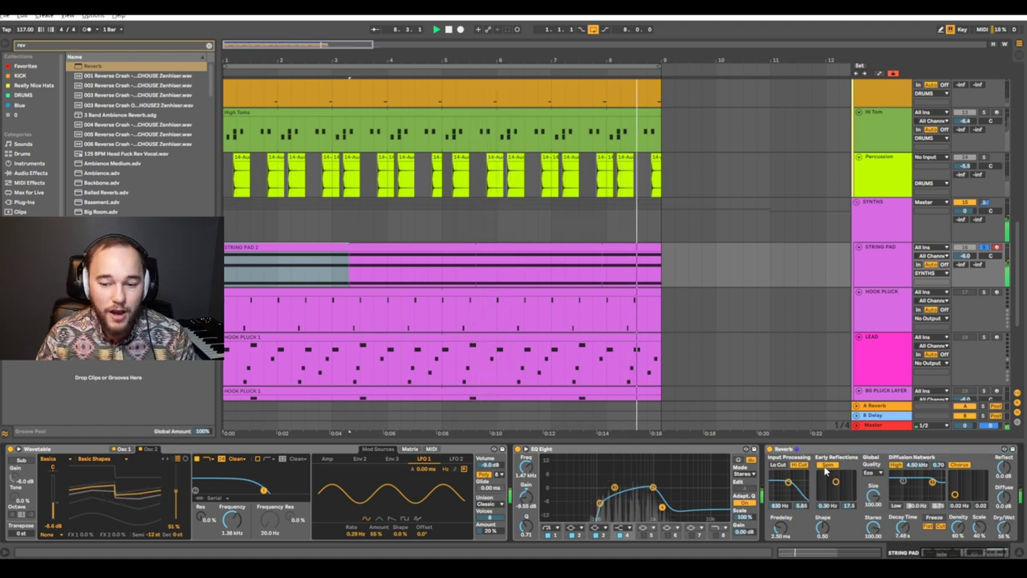
key(space)
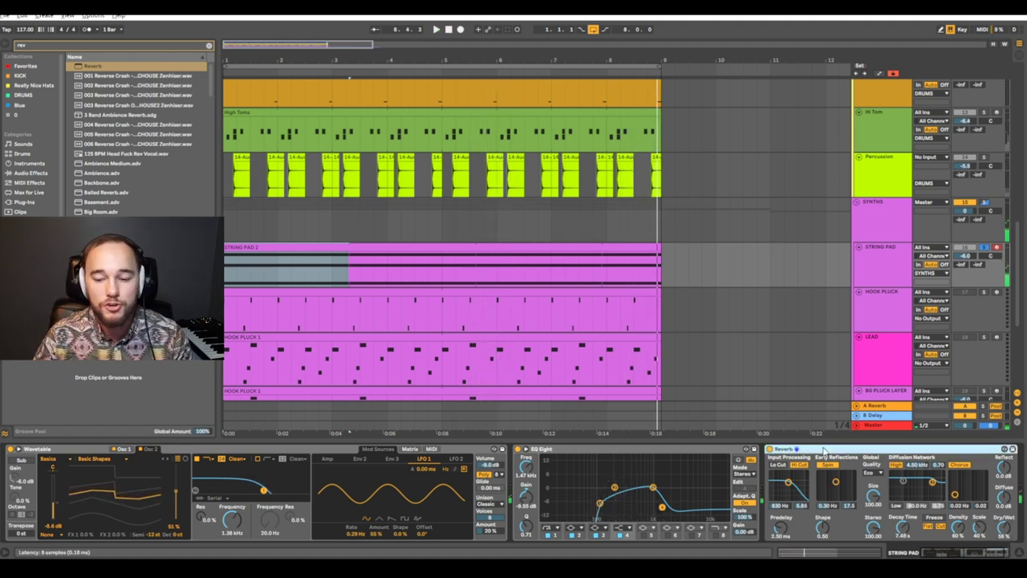
key(Delete)
Add the Raum reverb after EQ Eight on the STRING PAD track and adjust its predelay during playback.
click(83, 43)
text(raum)
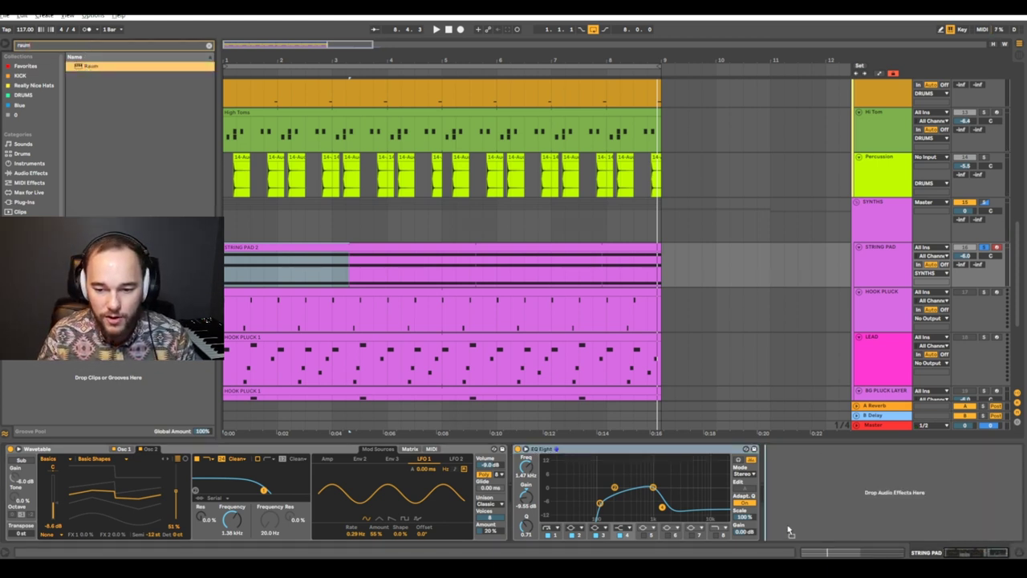
key(Return)
key(space)
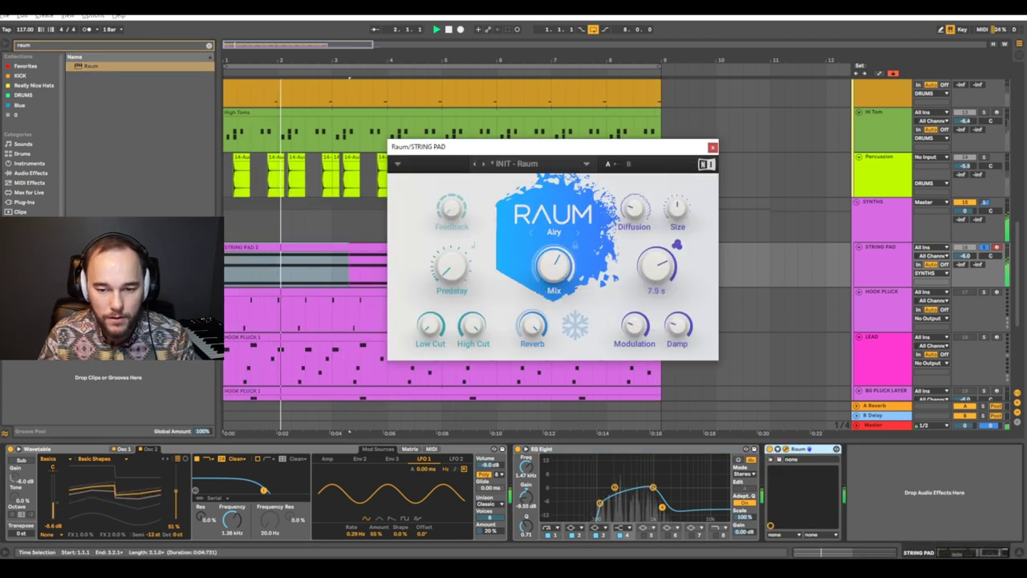
drag(457, 296, 459, 288)
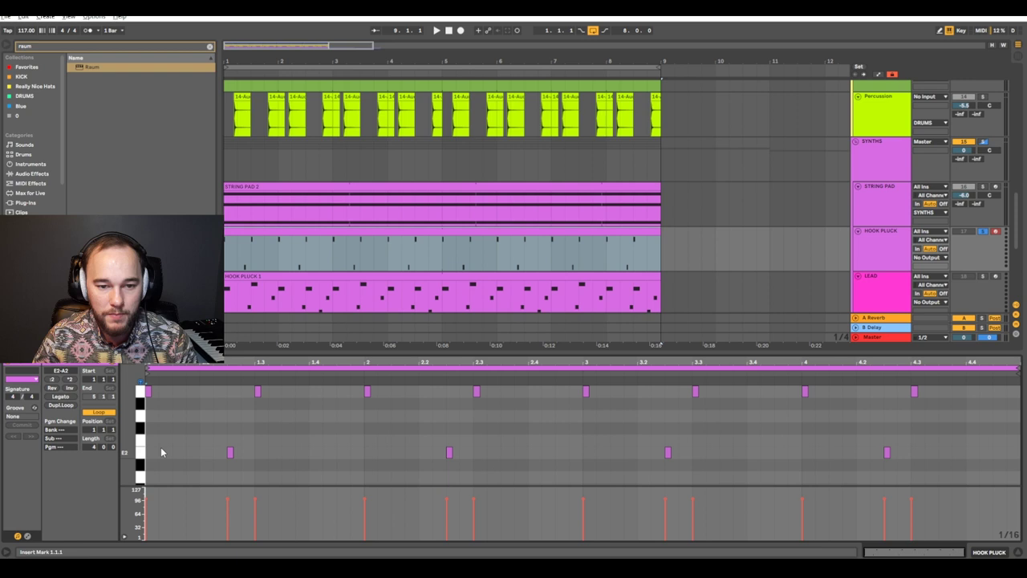
Load Wavetable on the HOOK PLUCK track and set oscillator 1's wavetable position to 66%.
click(140, 391)
key(ctrl+f)
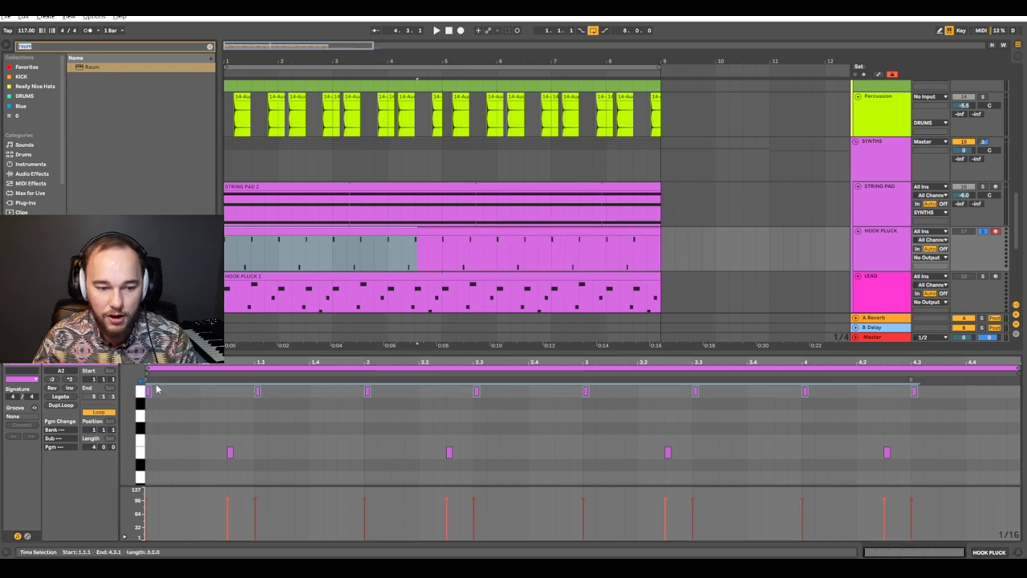
text(wavet)
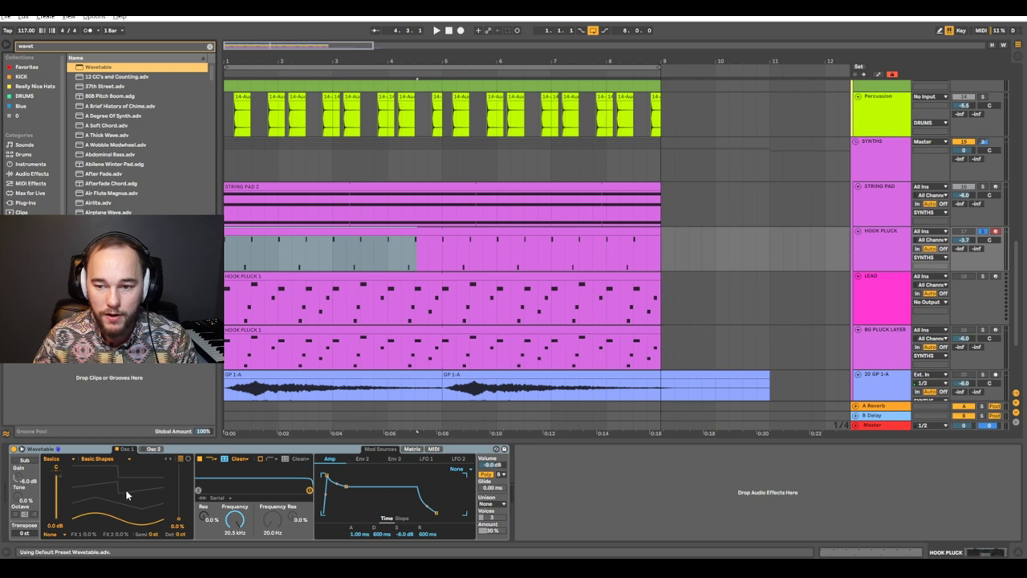
drag(126, 495, 126, 489)
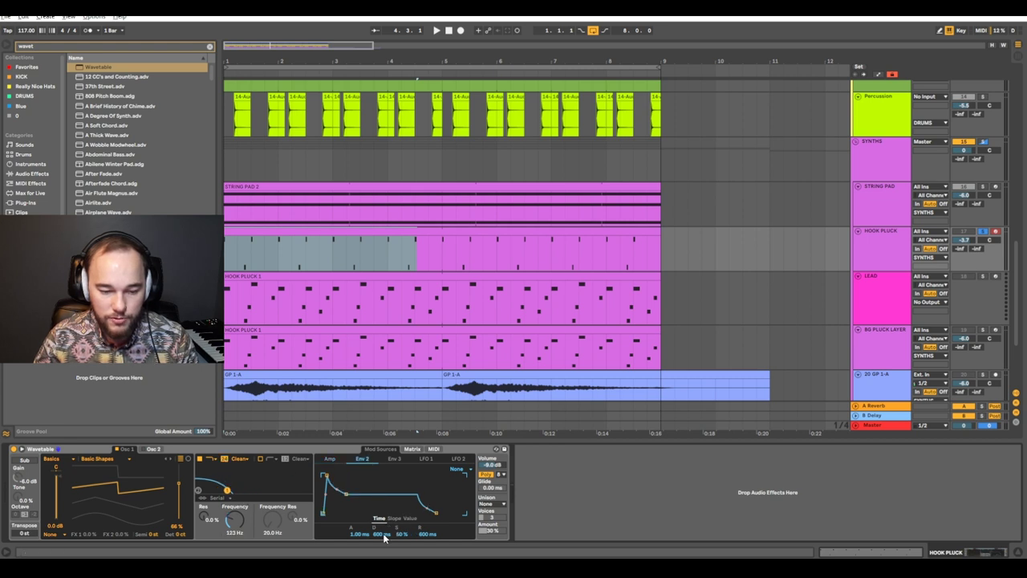
Modulate Filter 1 Freq by 52 from Env 2 in HOOK PLUCK's Wavetable and play back the pluck.
click(411, 450)
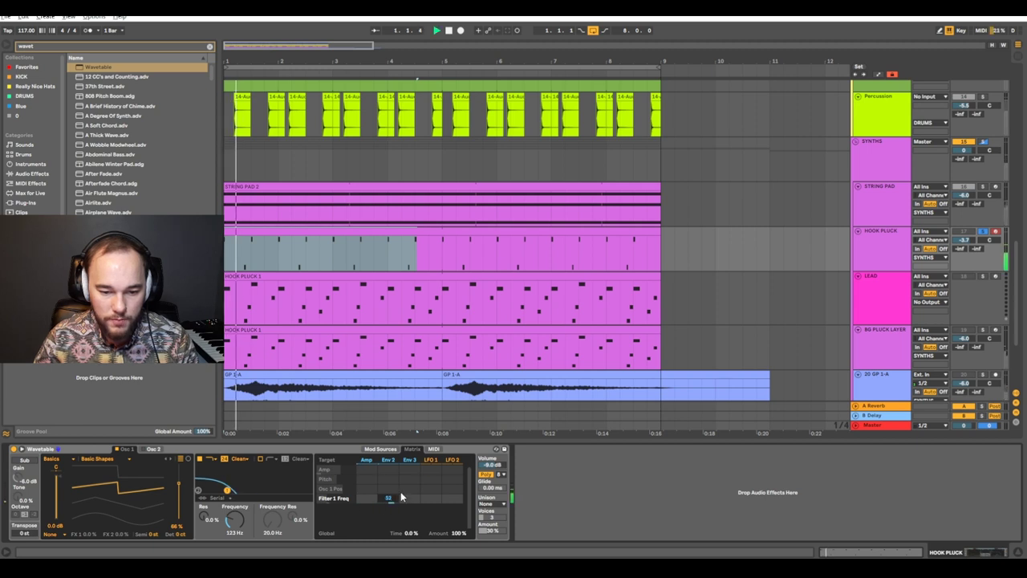
key(space)
key(space)
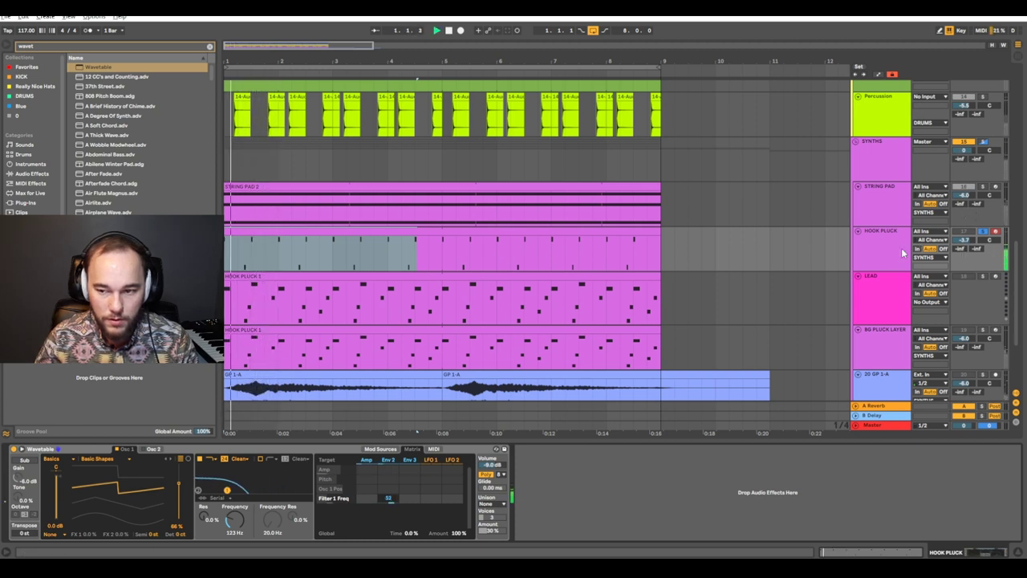
Set the pluck's first filter cutoff to 225 Hz while playing back the soloed HOOK PLUCK track.
drag(245, 523, 245, 490)
key(space)
key(space)
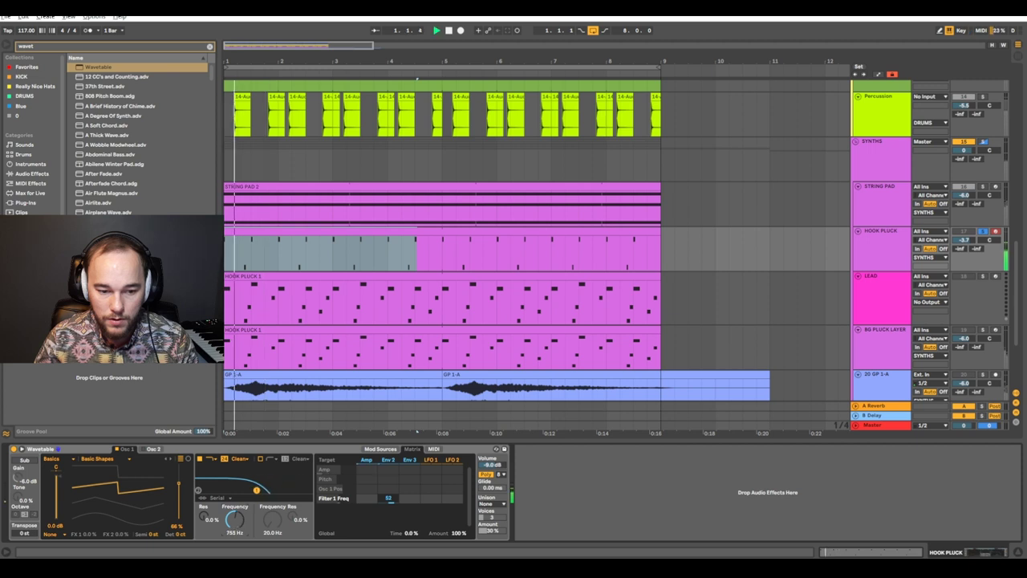
click(985, 232)
key(space)
drag(233, 526, 233, 537)
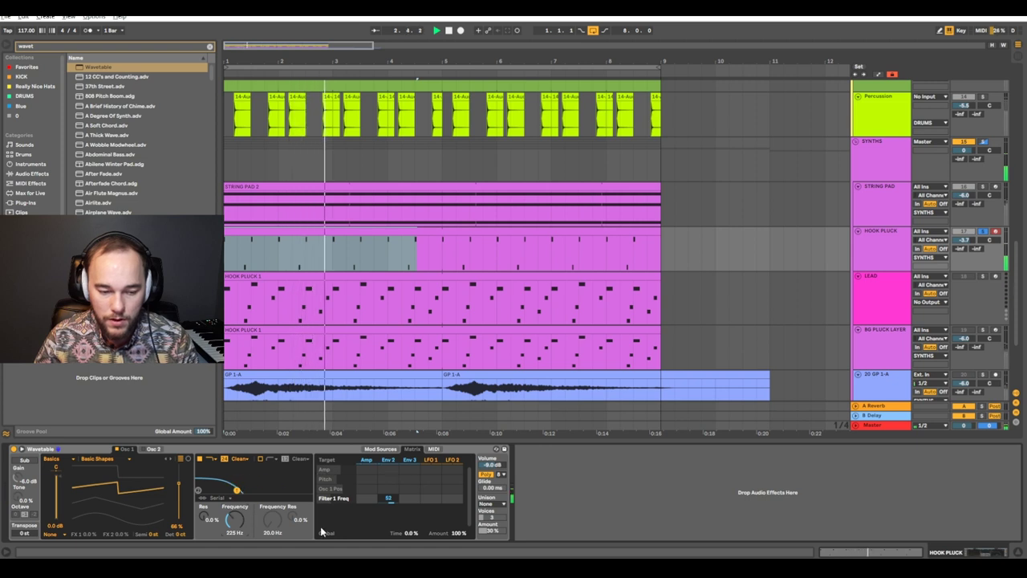
Set the pluck's oscillator 1 position to 79%, filter resonance to 14% and filter cutoff to 88.3 Hz during playback.
drag(130, 495, 130, 489)
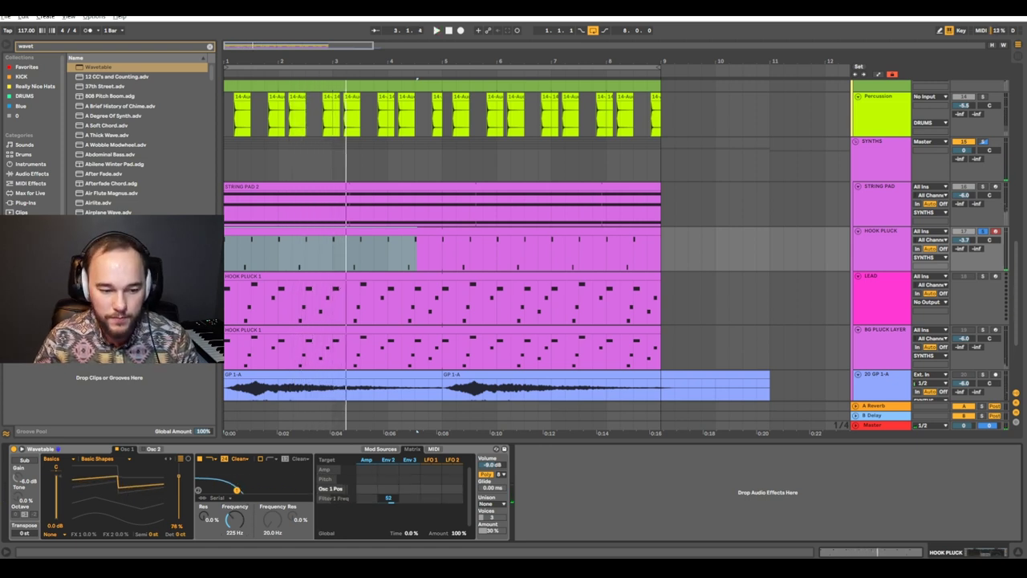
key(space)
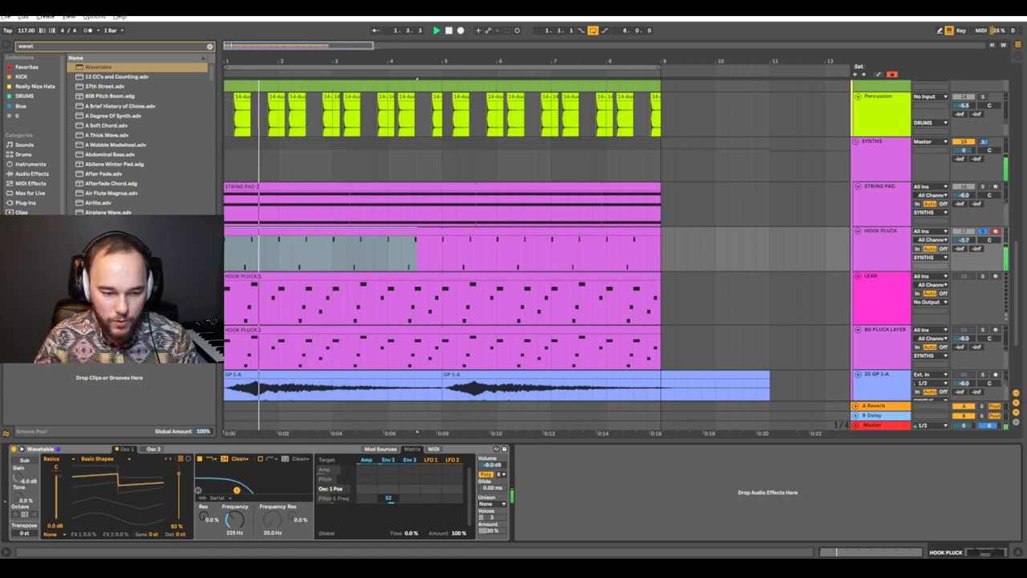
mouse_move(234, 520)
mouse_down()
mouse_move(235, 531)
mouse_move(211, 514)
mouse_move(235, 521)
mouse_up()
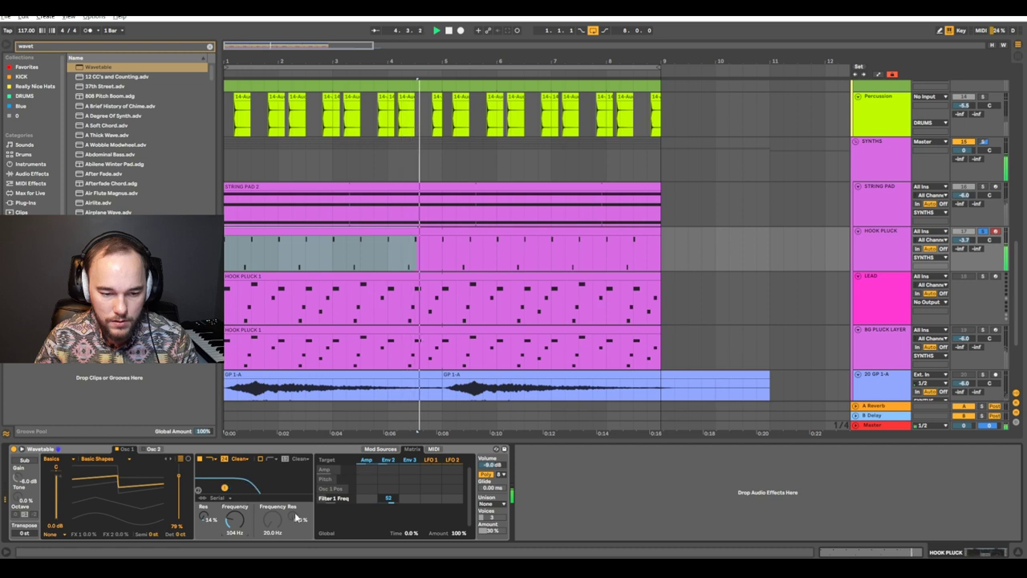
click(205, 517)
drag(234, 520, 235, 523)
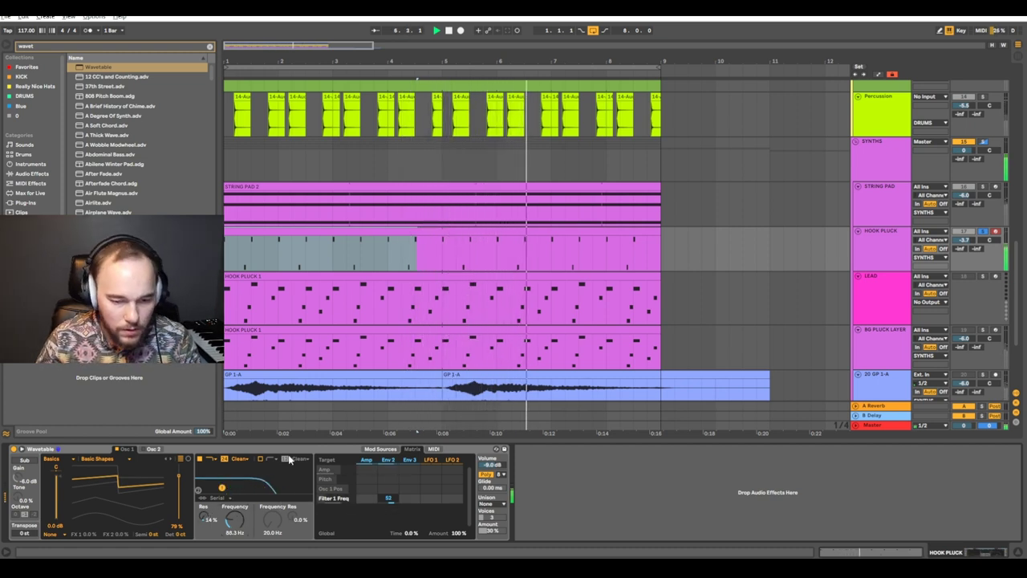
Add EQ Eight after HOOK PLUCK's Wavetable and dip band 3 to -8.06 dB at 1.38 kHz.
key(ctrl+f)
text(eq)
drag(96, 77, 627, 495)
drag(695, 487, 662, 504)
click(655, 487)
Insert the HAAS EFFECT preset between Wavetable and EQ Eight on HOOK PLUCK and play it back.
text(haas)
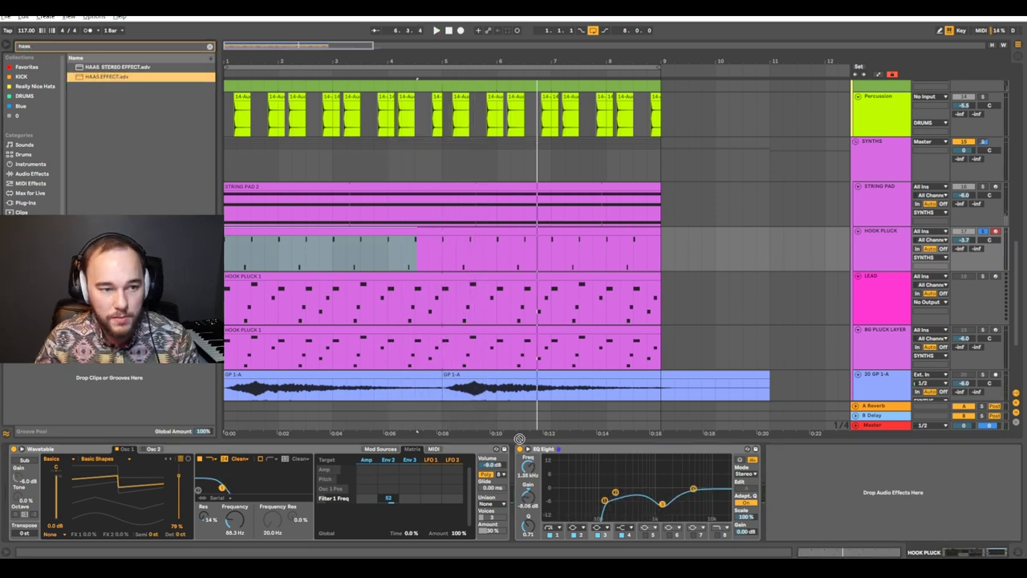
drag(519, 439, 529, 486)
key(space)
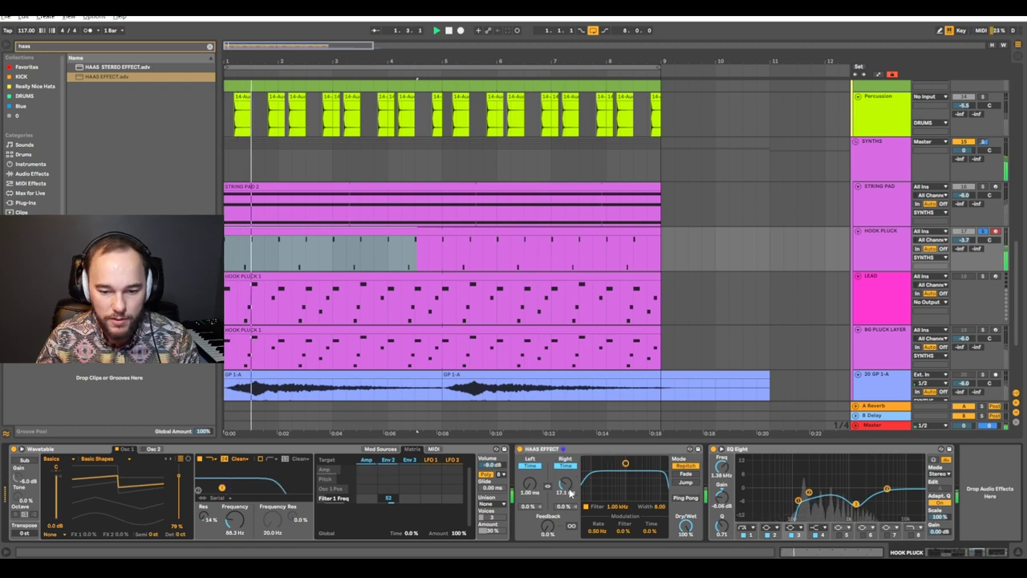
Add Reverb after EQ Eight at the end of the HOOK PLUCK device chain.
key(ctrl+f)
text(rev)
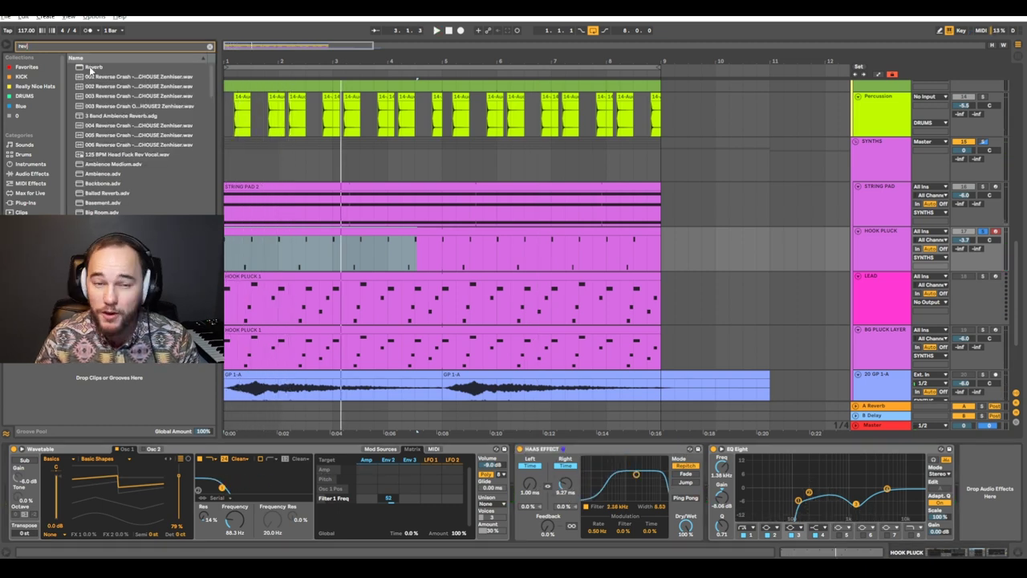
drag(955, 502, 953, 502)
Insert Delay between EQ Eight and Reverb on HOOK PLUCK with 30% feedback and 17% dry/wet.
key(ctrl+f)
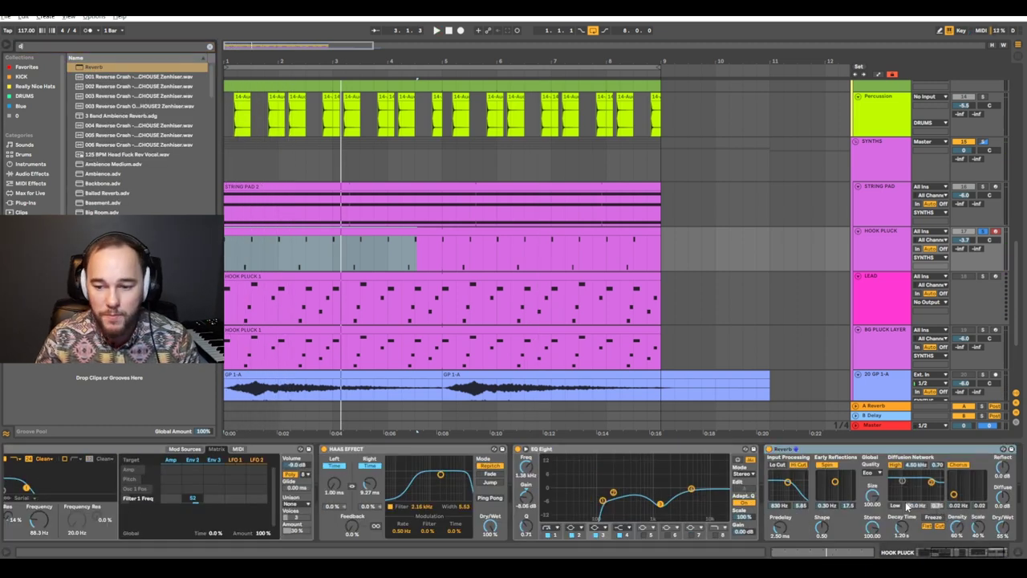
text(del)
mouse_move(761, 467)
mouse_down()
mouse_move(787, 521)
mouse_move(760, 510)
mouse_move(727, 546)
mouse_up()
scroll(760, 509, right, 3)
drag(594, 526, 602, 528)
Set the pluck Reverb's predelay to 54.2 ms during playback and unsolo the HOOK PLUCK track.
key(space)
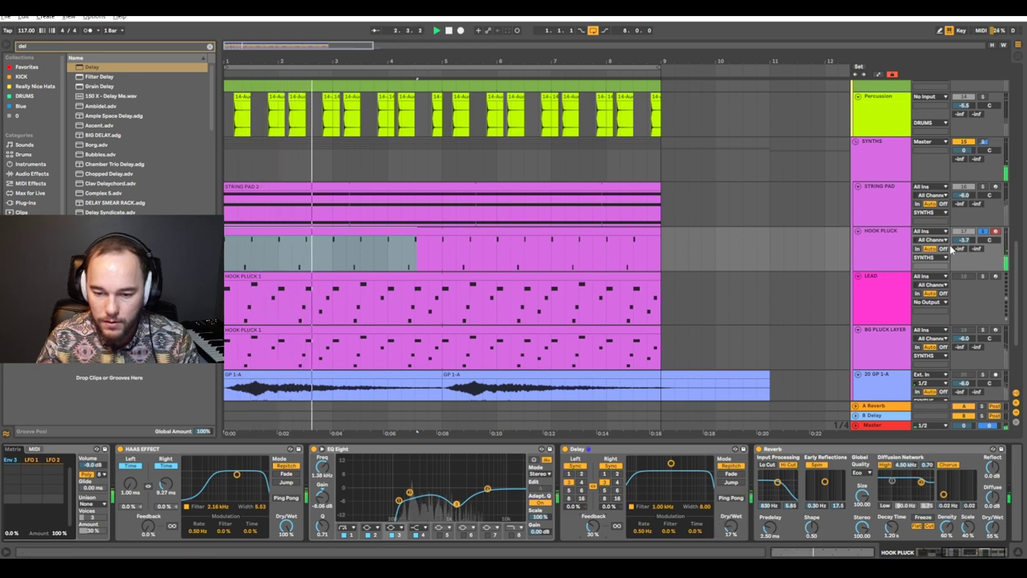
drag(769, 521, 770, 494)
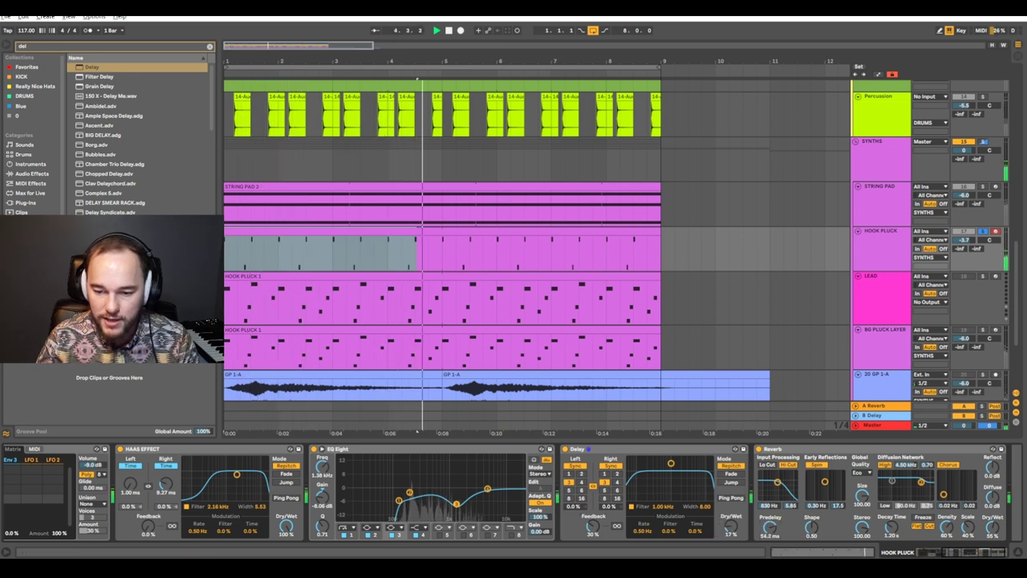
click(983, 232)
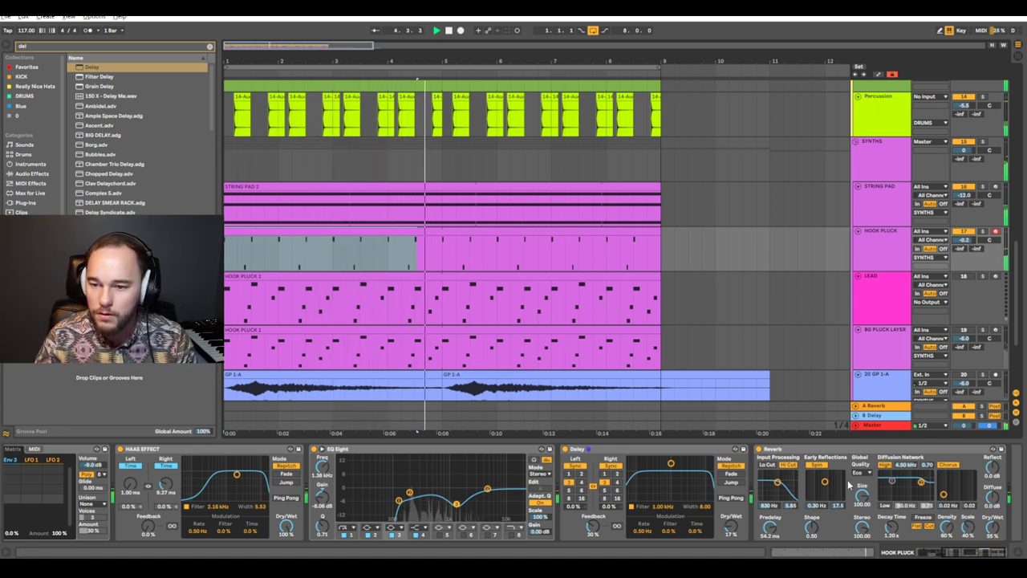
Set oscillator 2's wavetable position to 54% in HOOK PLUCK's Wavetable and restart playback.
key(space)
drag(970, 551, 927, 552)
click(153, 449)
drag(102, 520, 106, 487)
key(space)
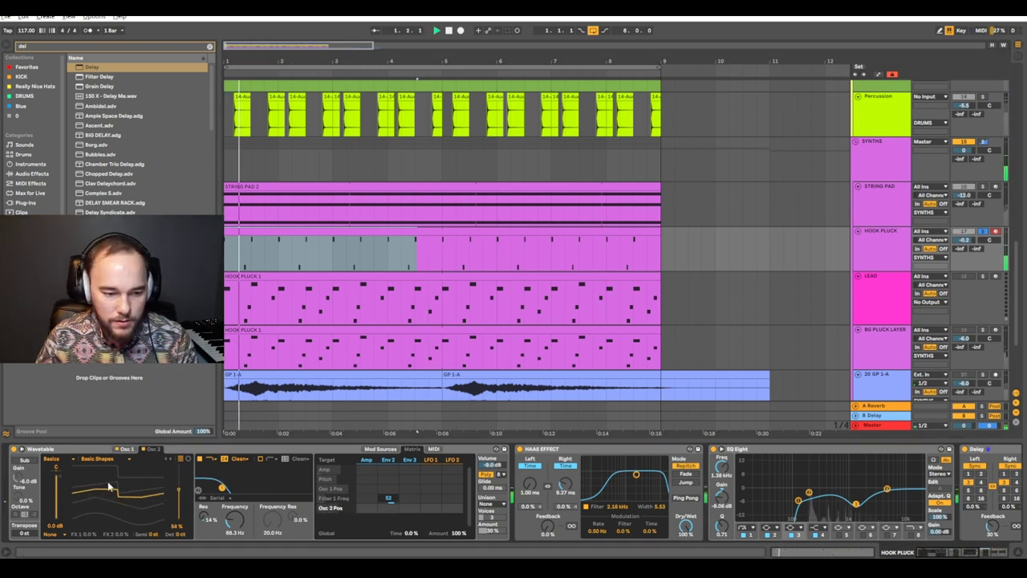
Transpose the pluck's oscillator 2 up 12 semitones and set its position to 91% and its gain to -6.1 dB.
click(154, 535)
text(12)
key(Return)
drag(137, 521, 137, 491)
drag(57, 490, 56, 503)
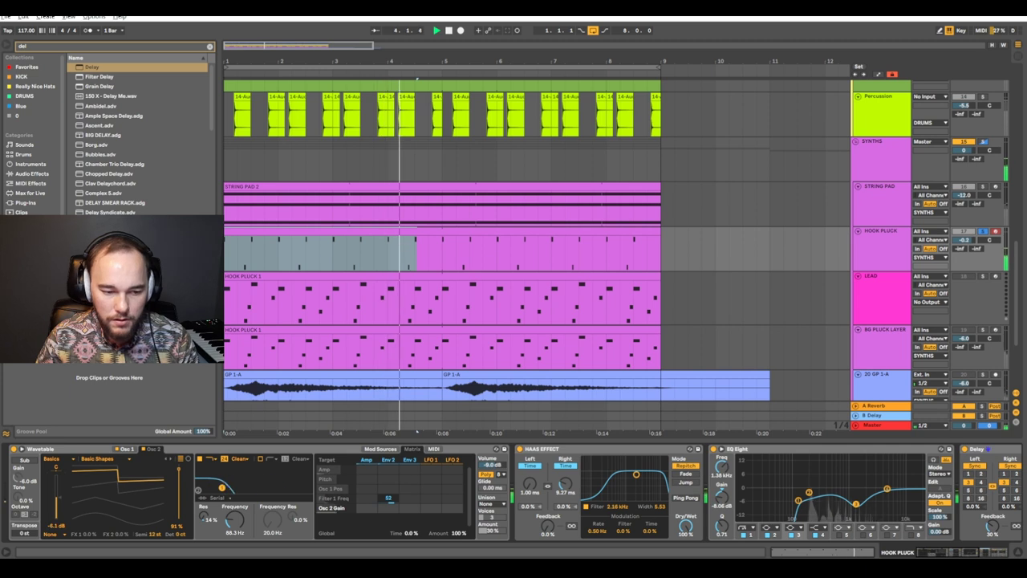
Open the HOOK PLUCK clip and draw sixteenth-note G2 notes at 1.4.3 and 3.4.3, checking them in playback.
double_click(419, 234)
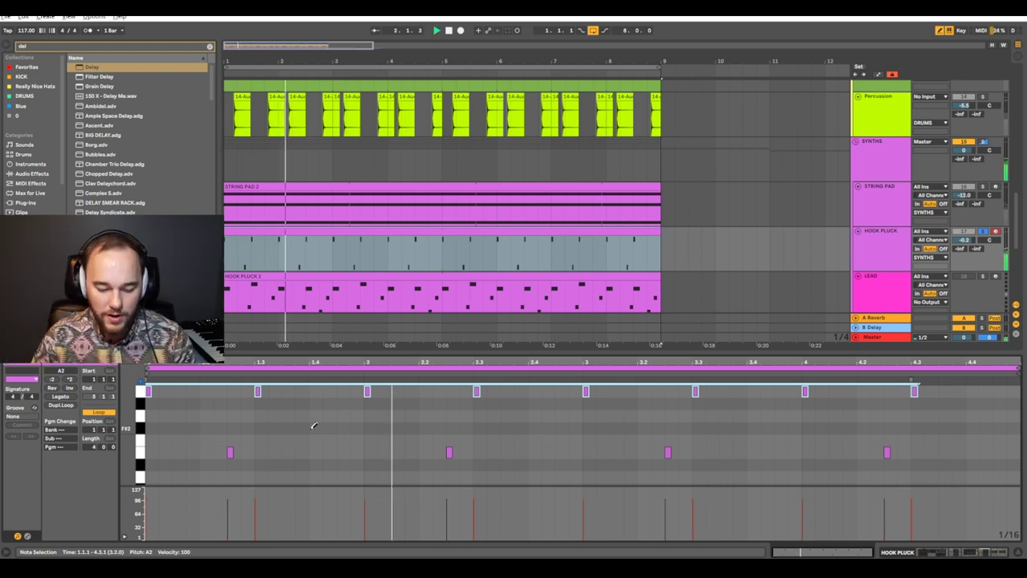
key(space)
click(337, 439)
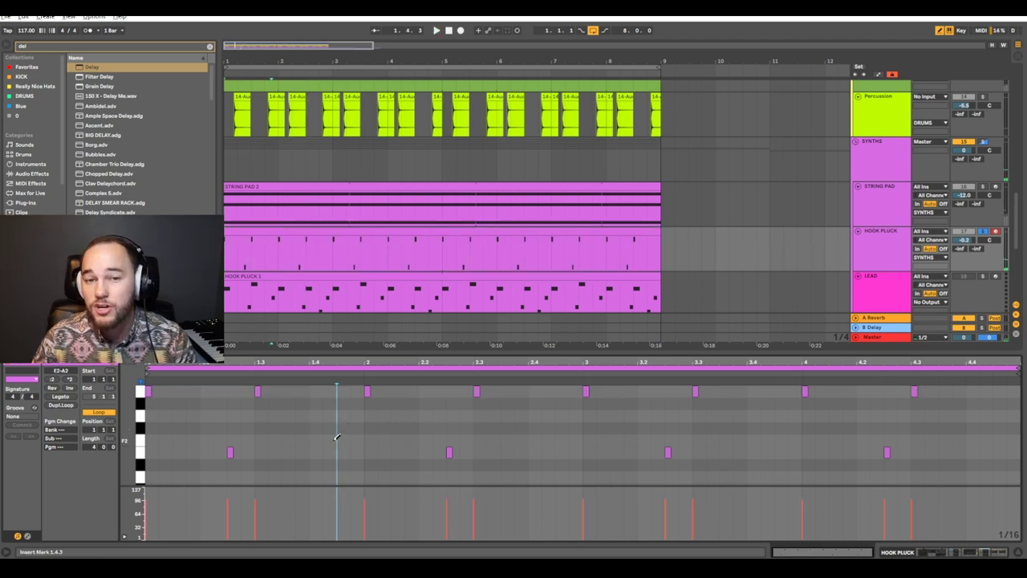
double_click(331, 441)
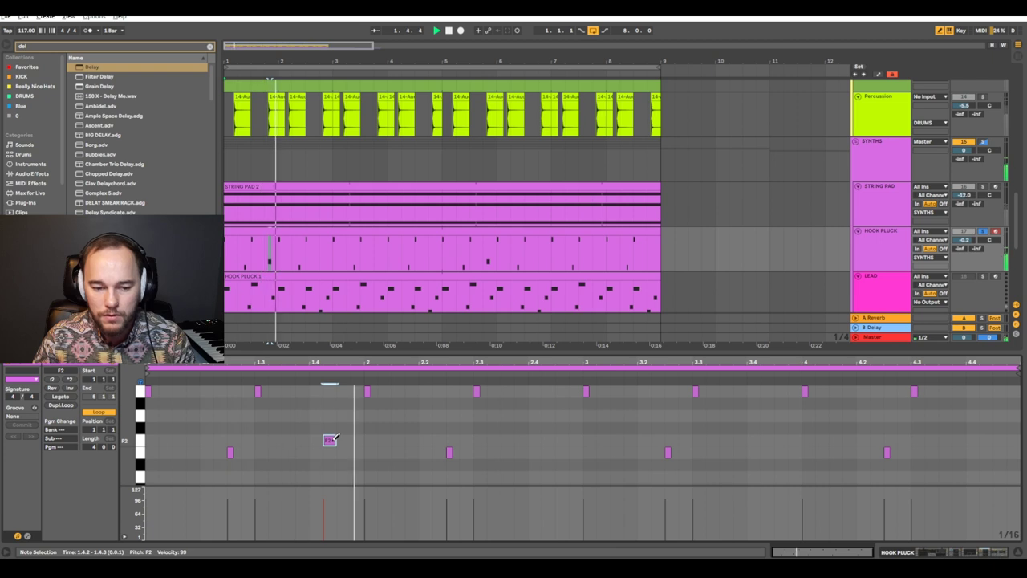
double_click(331, 440)
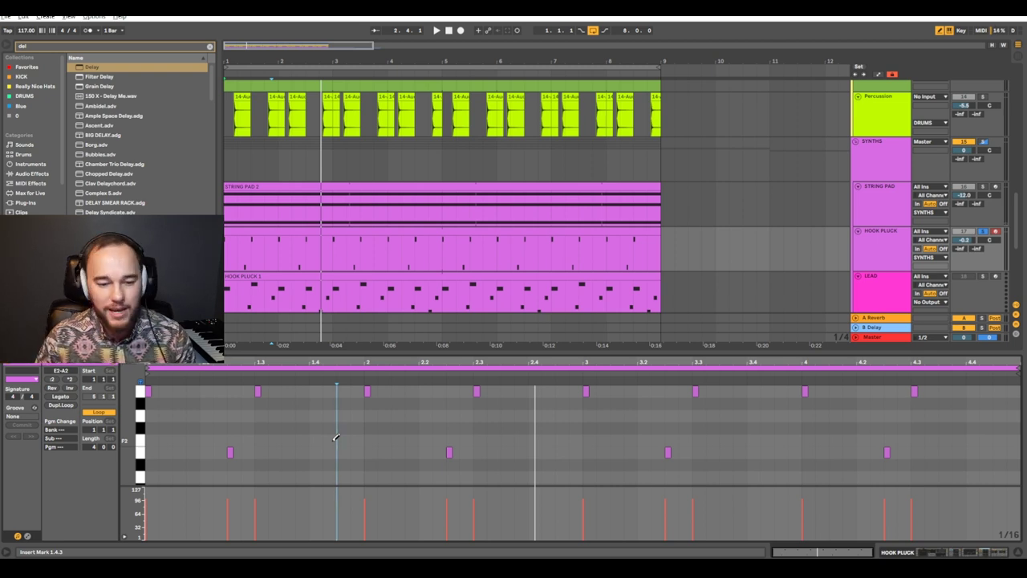
click(352, 414)
key(space)
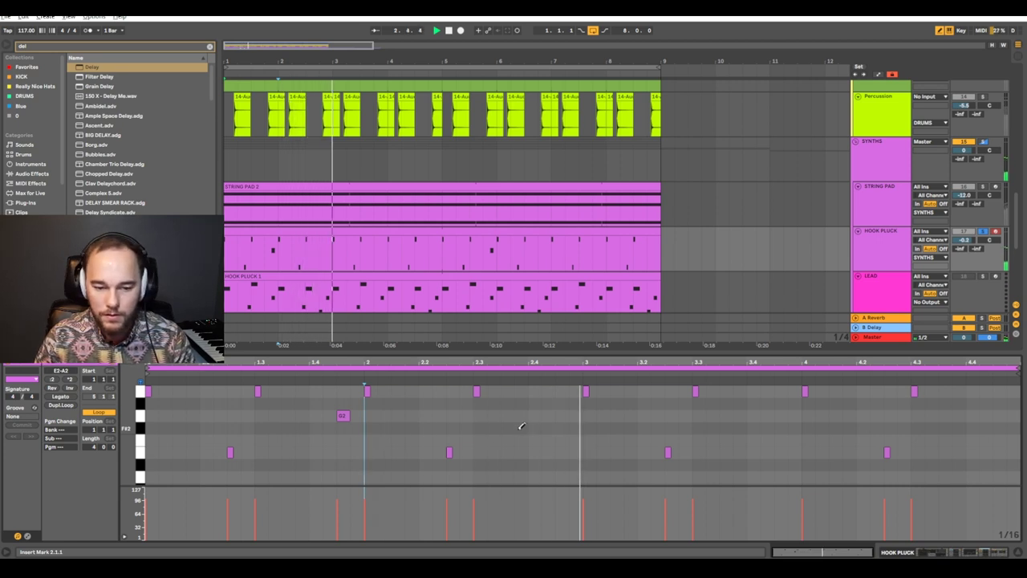
click(780, 415)
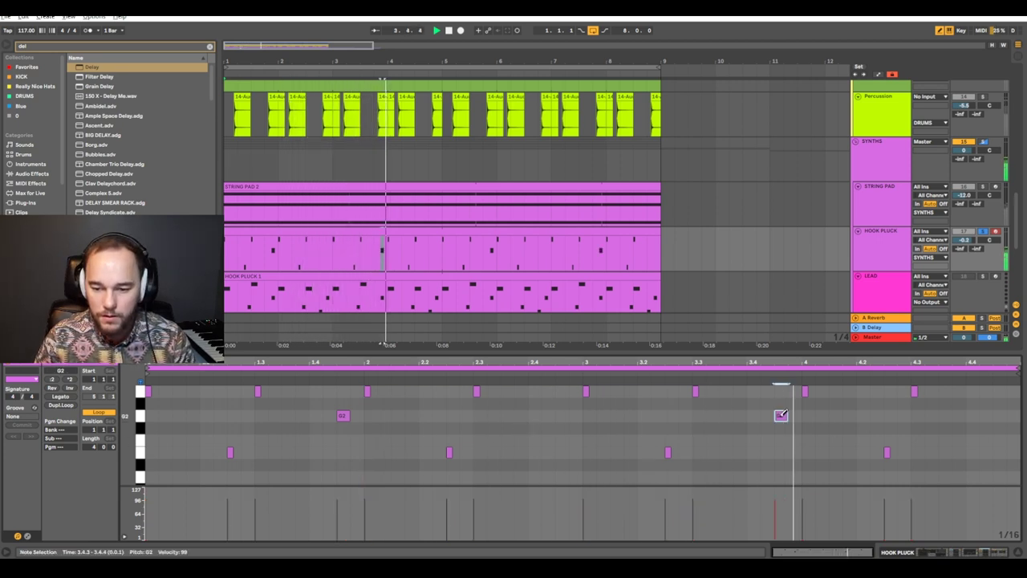
key(space)
Lower both added G2 notes in the HOOK PLUCK clip to F2 and play the result.
key(b)
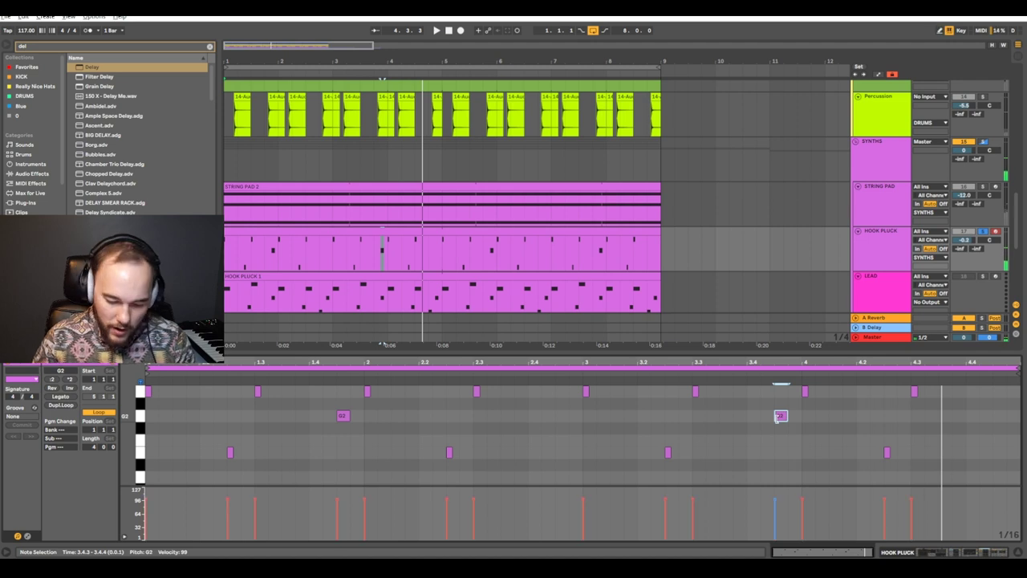
drag(832, 413, 320, 434)
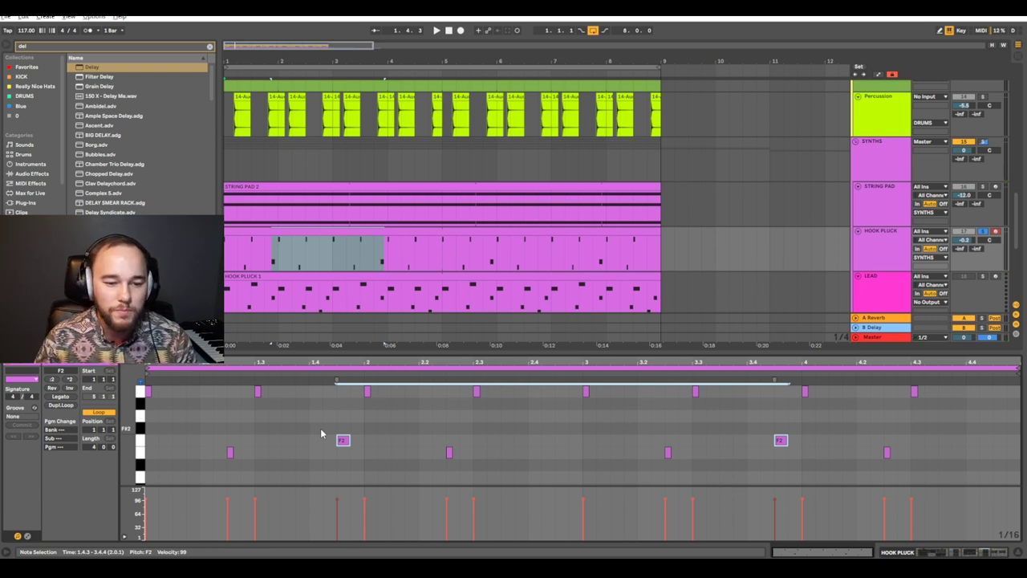
key(space)
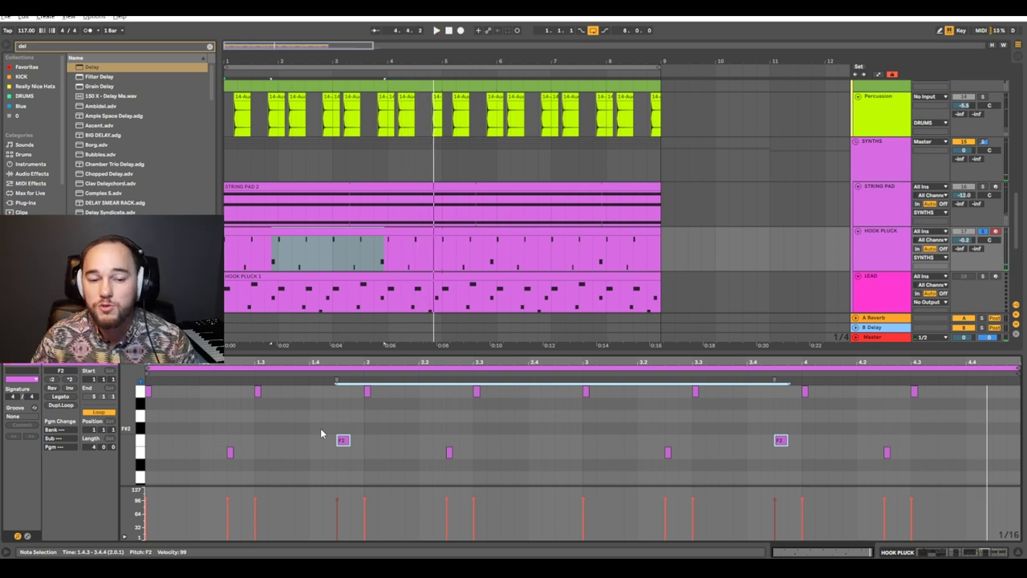
Audition the HOOK PLUCK clip, deselect its notes and unsolo the HOOK PLUCK track.
click(353, 231)
key(space)
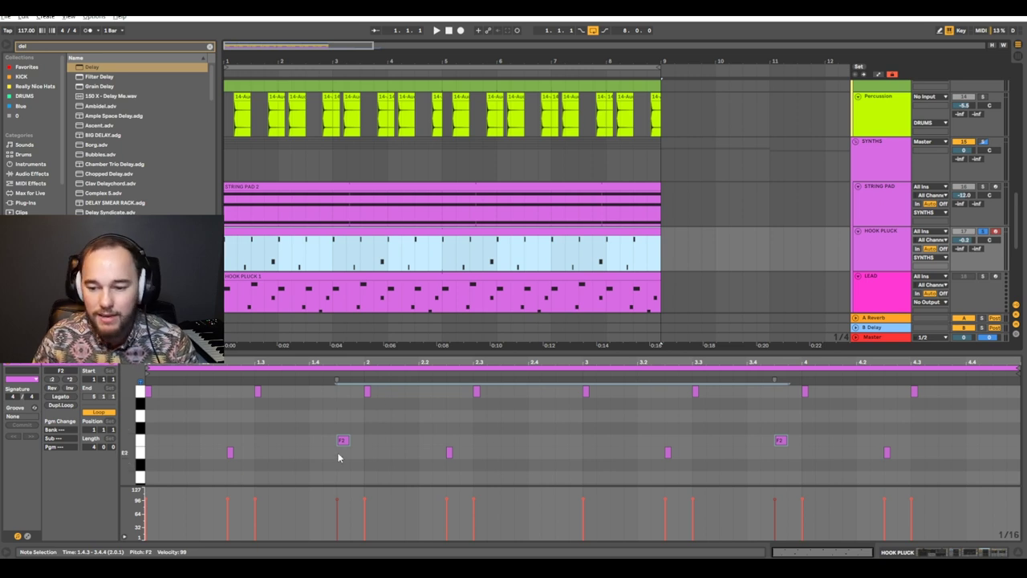
click(416, 452)
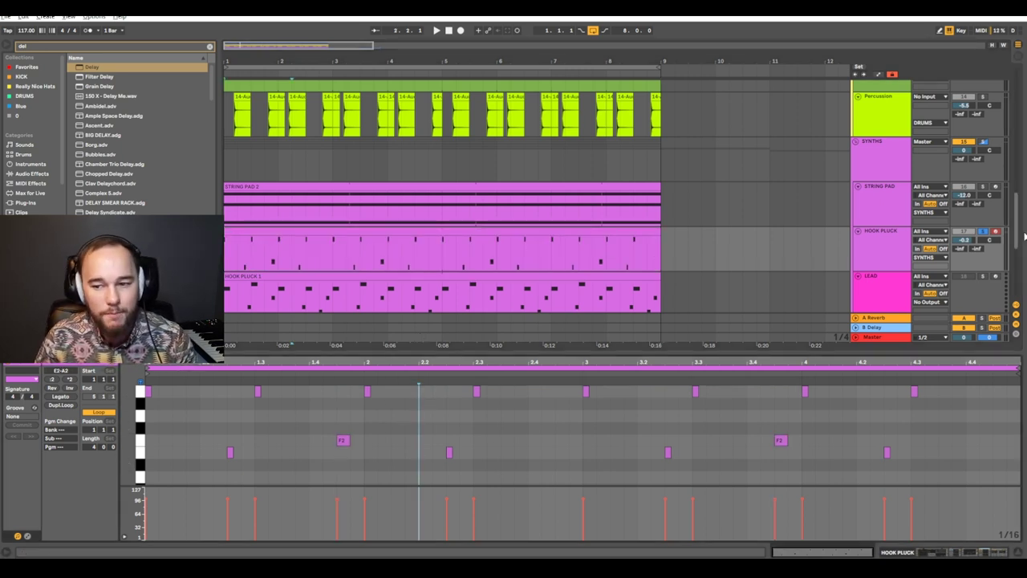
click(982, 233)
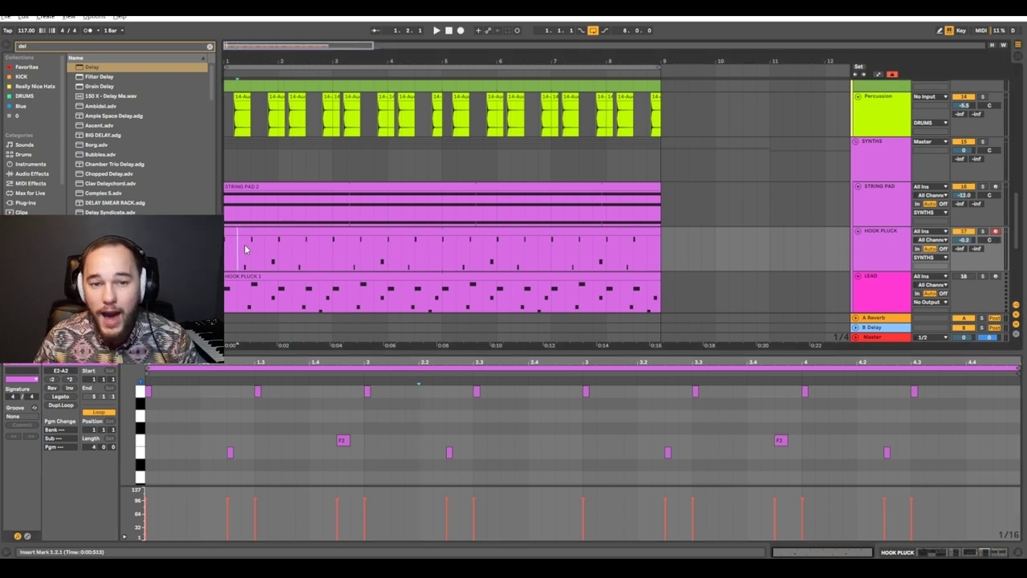
Lower the velocity of the two F2 notes in the HOOK PLUCK clip to 24 and play the full mix.
scroll(245, 245, down, 1)
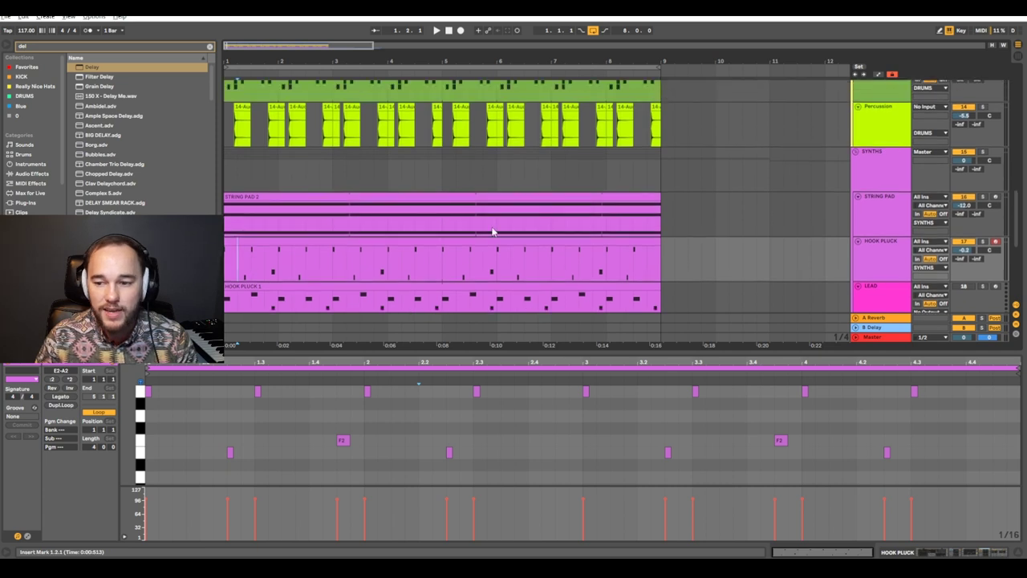
scroll(438, 204, down, 1)
scroll(432, 210, down, 1)
drag(305, 427, 819, 447)
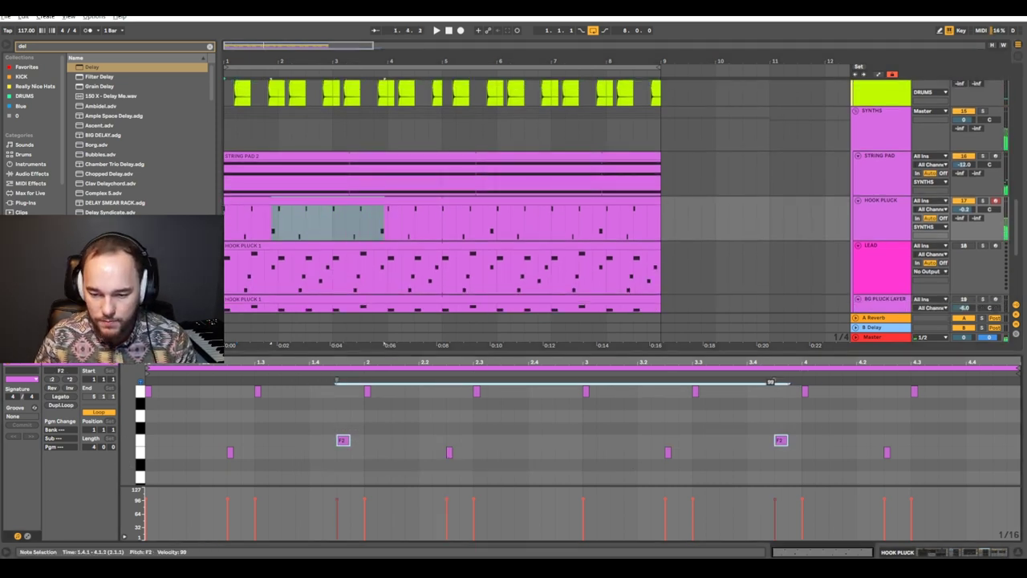
key(space)
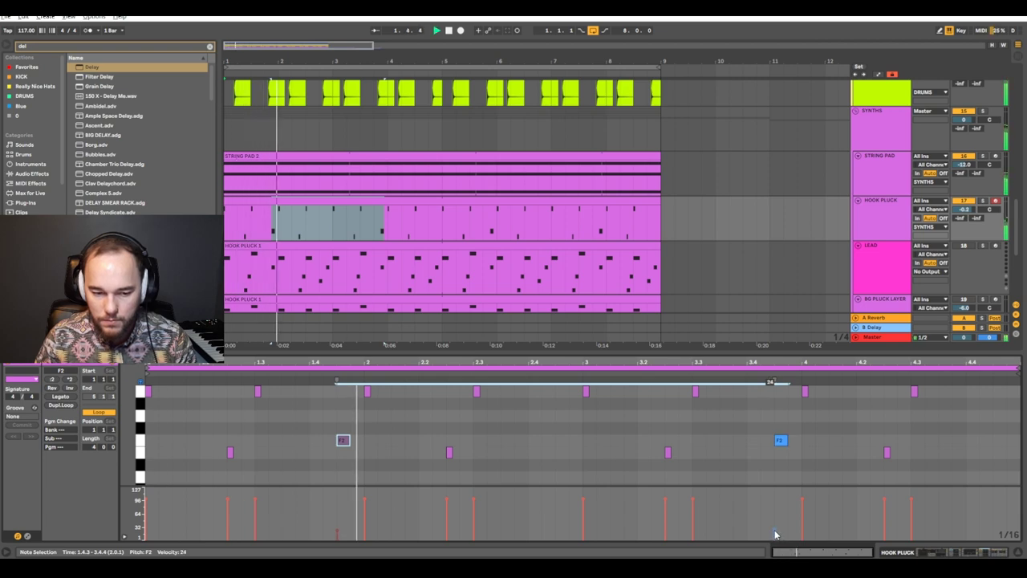
Set HOOK PLUCK's EQ Eight band 2 to 206 Hz at -3.35 dB and its Delay to 36% feedback and 29% dry/wet.
key(shift+Tab)
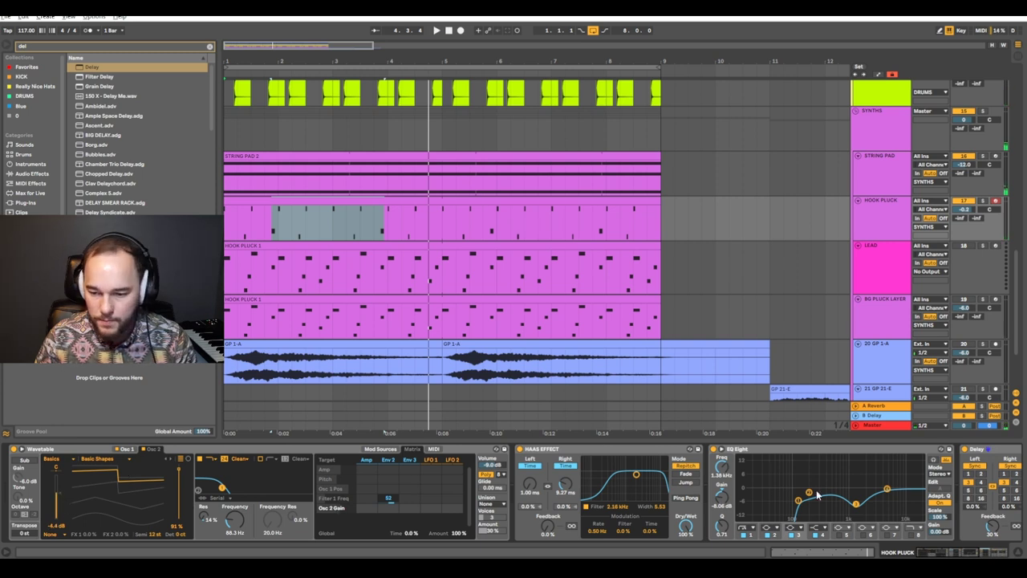
drag(856, 500, 811, 494)
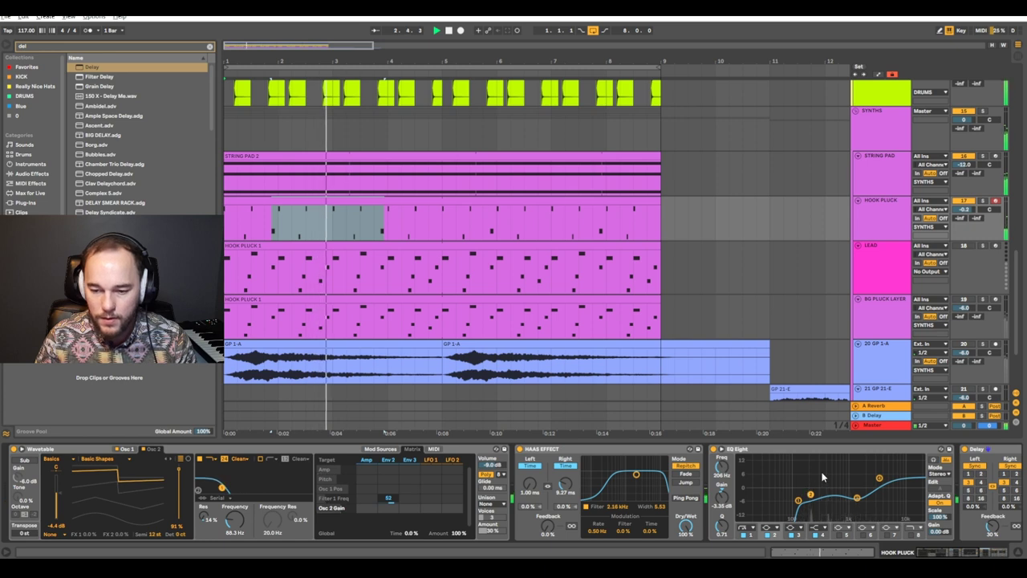
scroll(968, 516, right, 3)
drag(872, 532, 871, 528)
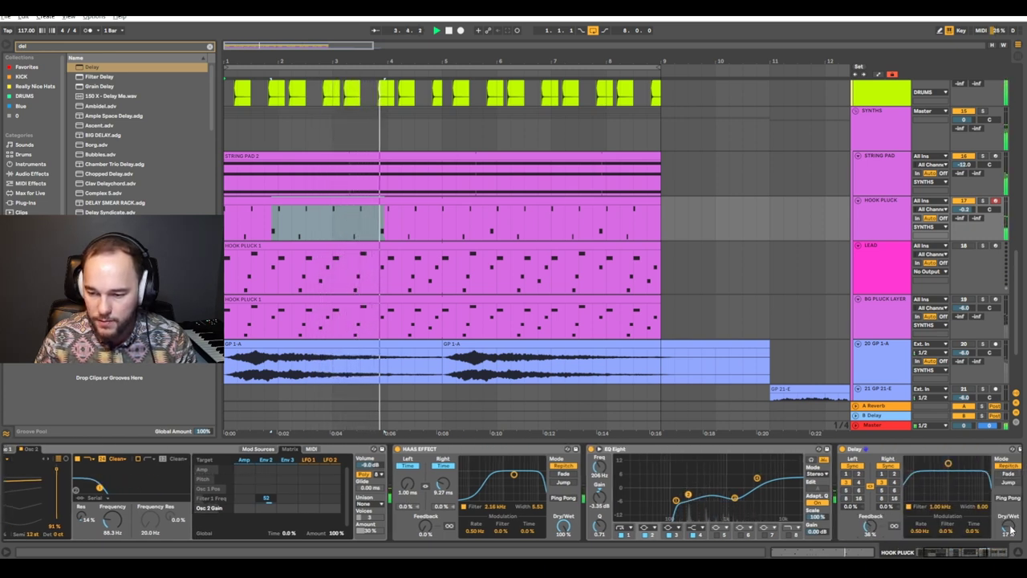
Enable the low cut on HOOK PLUCK's Reverb, and set its input filter to 1.24 kHz, decay to 1.40 s and dry/wet to 53%.
scroll(923, 518, right, 5)
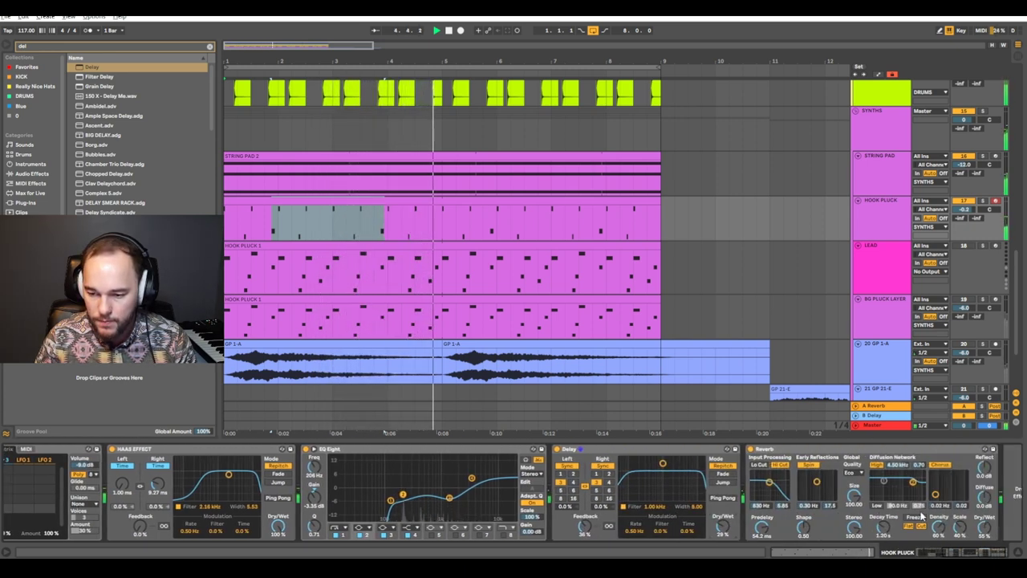
scroll(921, 518, right, 2)
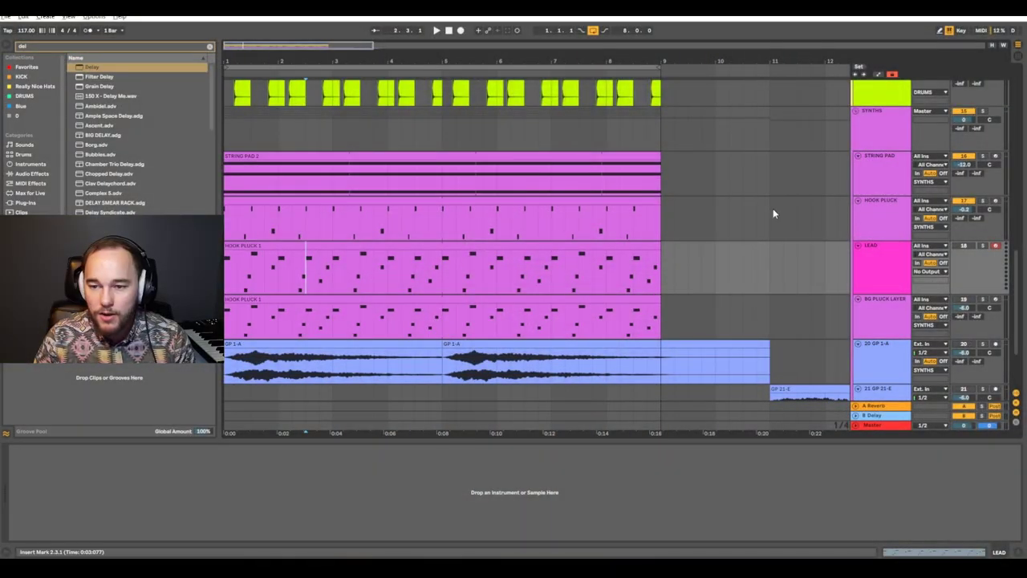
Copy the Wavetable instrument from the HOOK PLUCK track onto the LEAD track.
scroll(440, 216, down, 1)
click(884, 203)
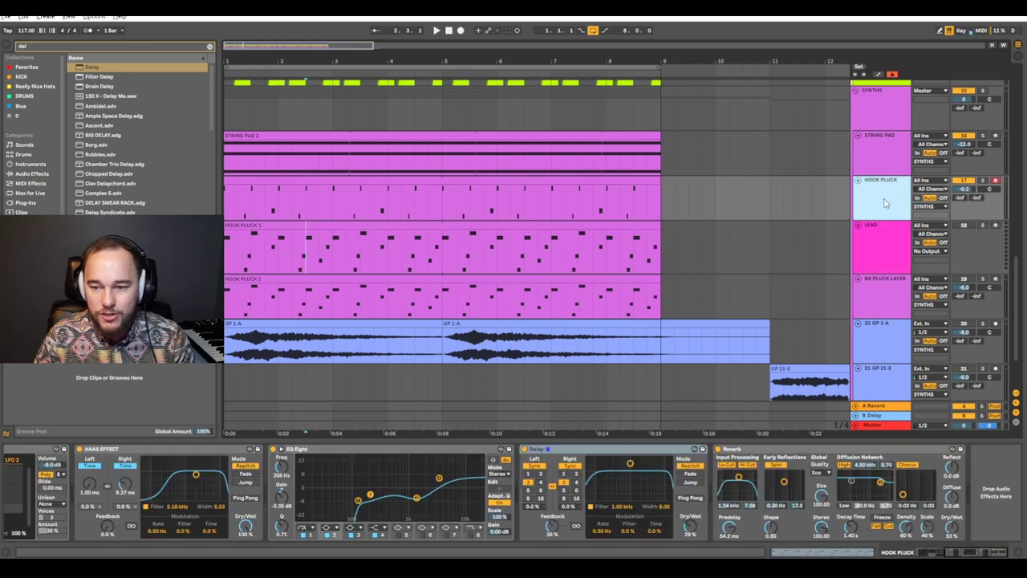
click(875, 166)
click(865, 212)
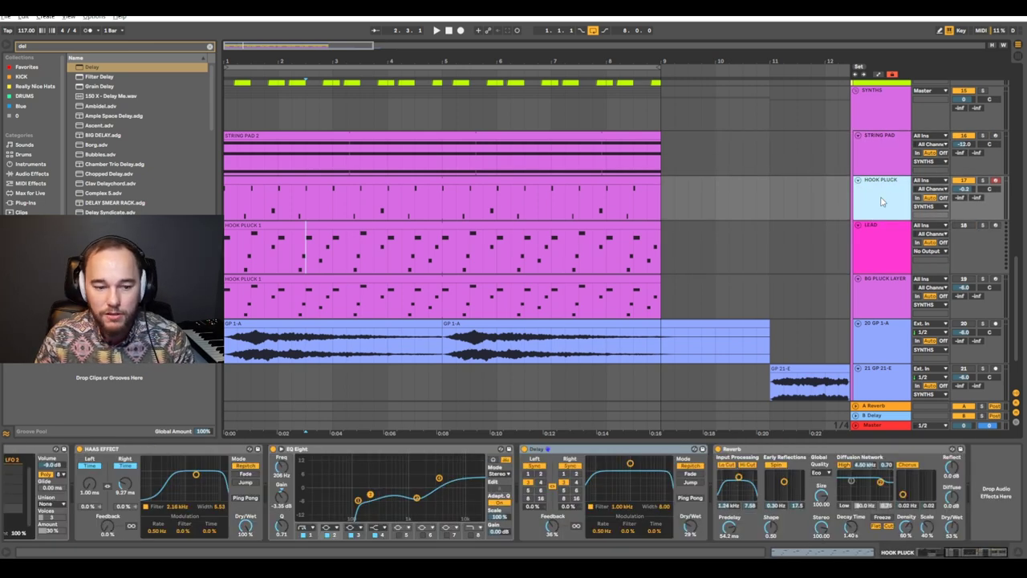
scroll(119, 493, left, 5)
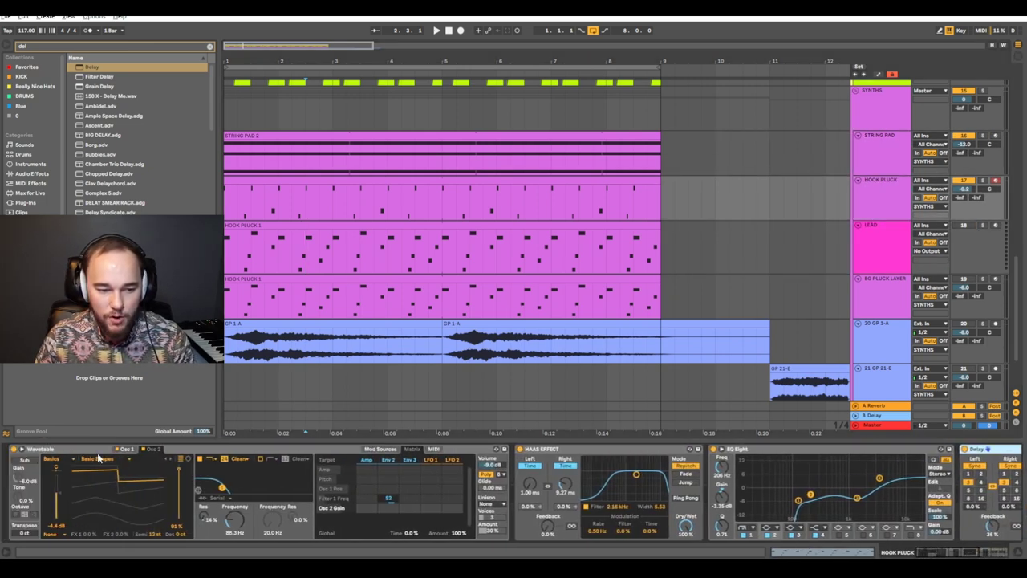
click(874, 252)
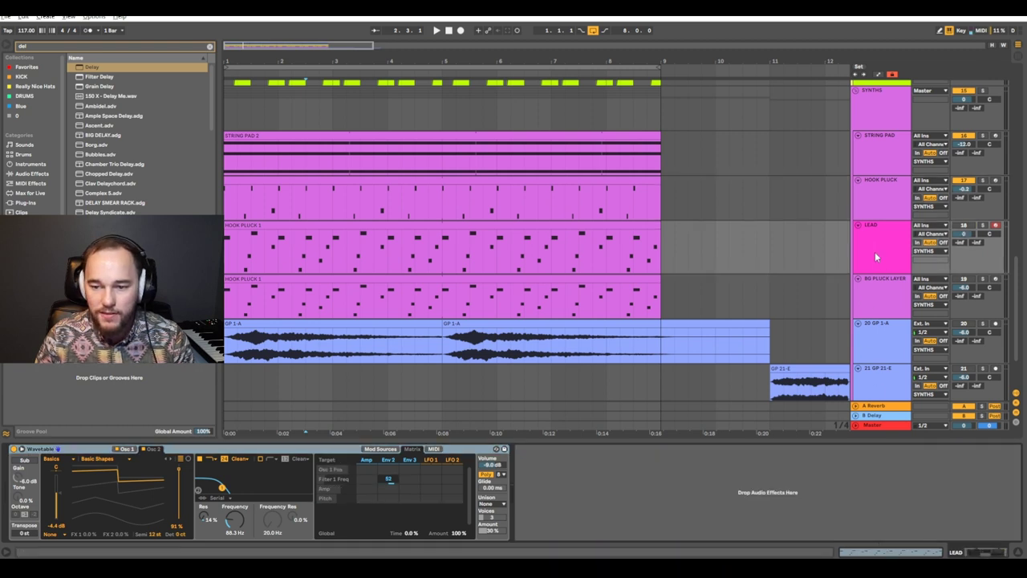
Copy the Delay and Reverb from HOOK PLUCK and paste them after Wavetable on the LEAD track.
click(879, 218)
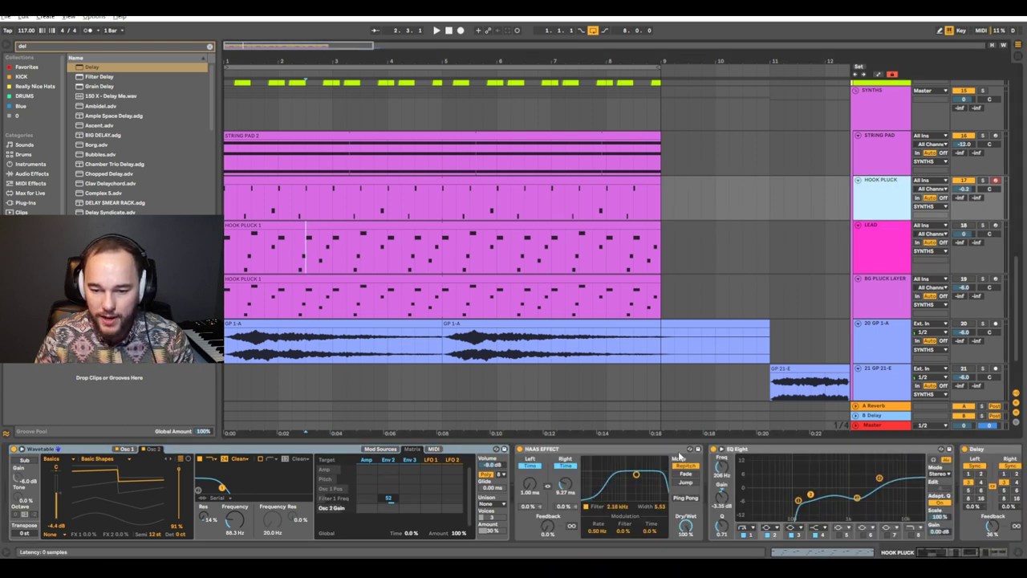
scroll(681, 456, right, 4)
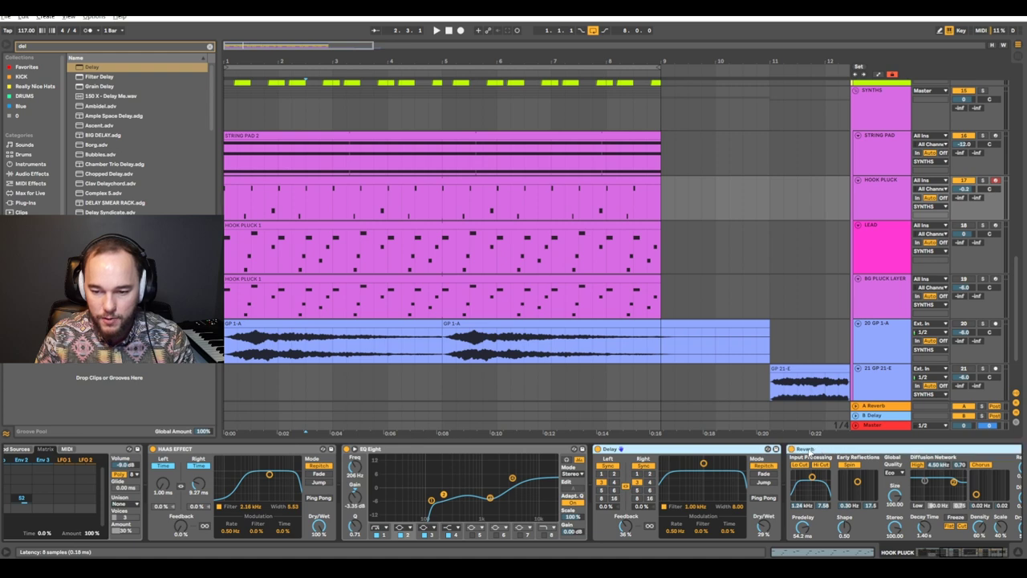
click(905, 239)
Solo the LEAD track and play its clip with the copied devices.
key(space)
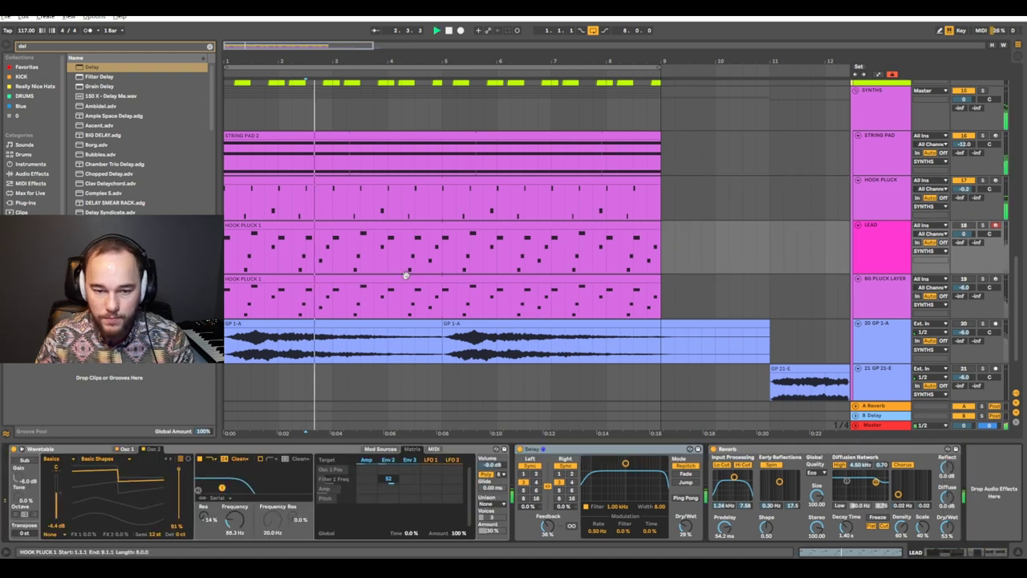
click(965, 227)
scroll(462, 268, down, 5)
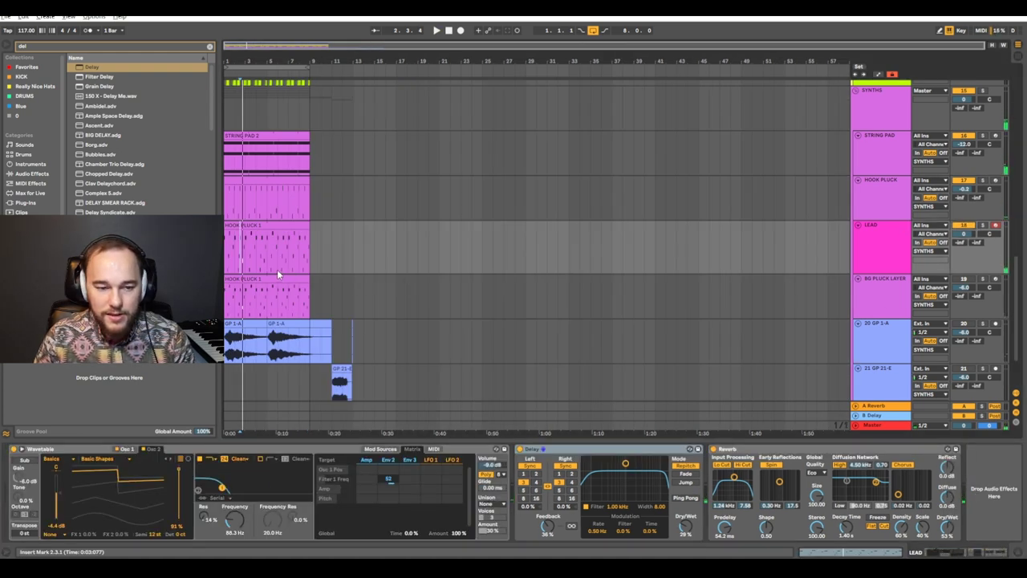
scroll(282, 274, up, 5)
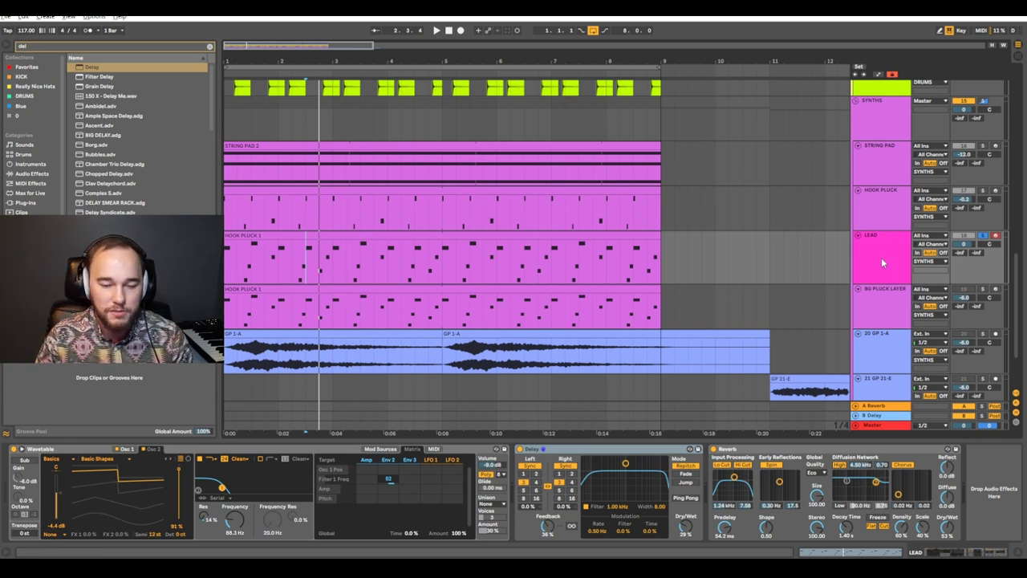
key(space)
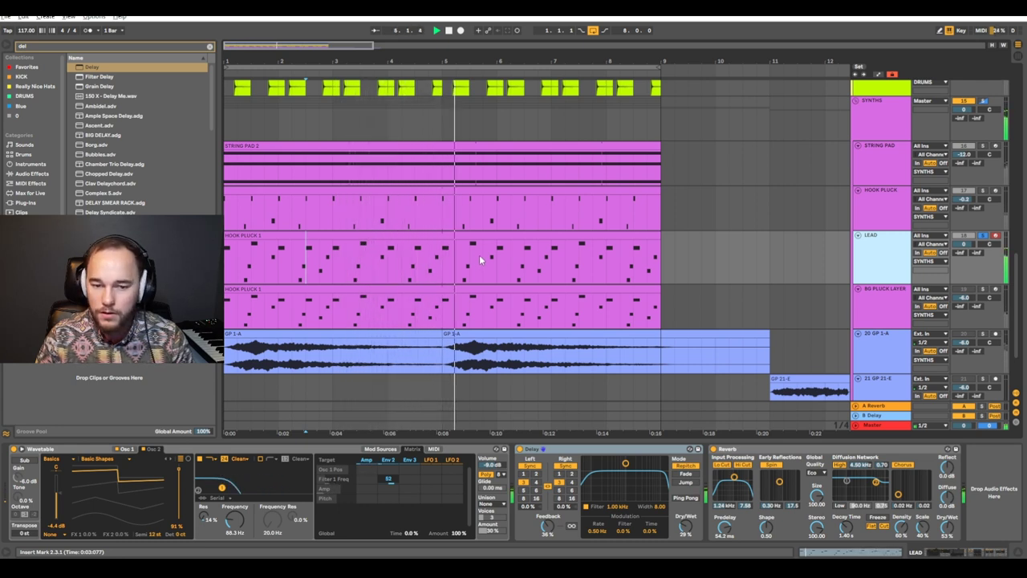
Turn off oscillator 2 in LEAD's Wavetable and set oscillator 1's wavetable position to 64%.
click(144, 449)
click(128, 451)
drag(123, 481, 124, 493)
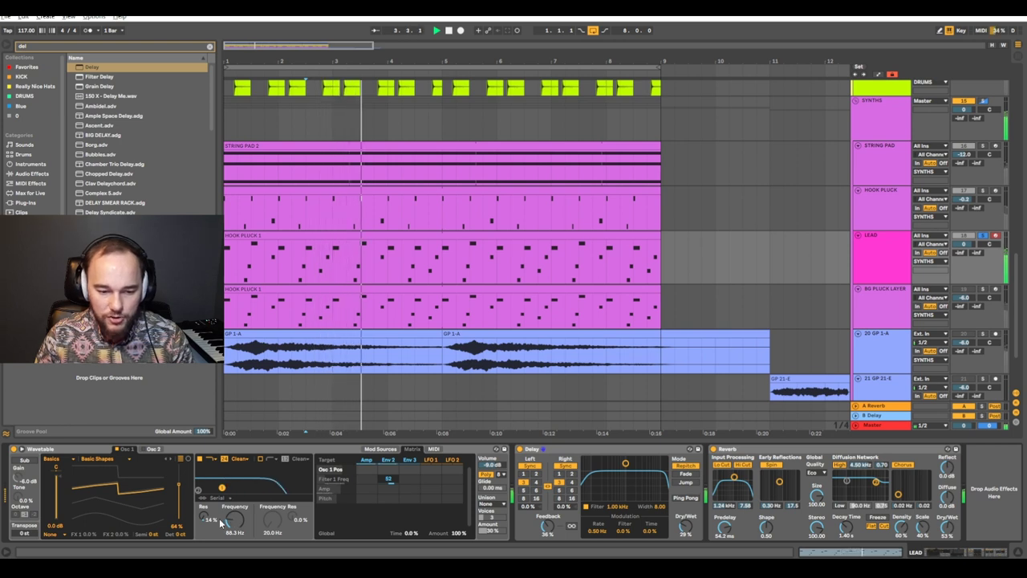
Set the LEAD Wavetable's filter 1 to 0% resonance and 60.1 Hz, raise Env 2's sustain and set its attack to about 60 ms.
drag(205, 518, 234, 519)
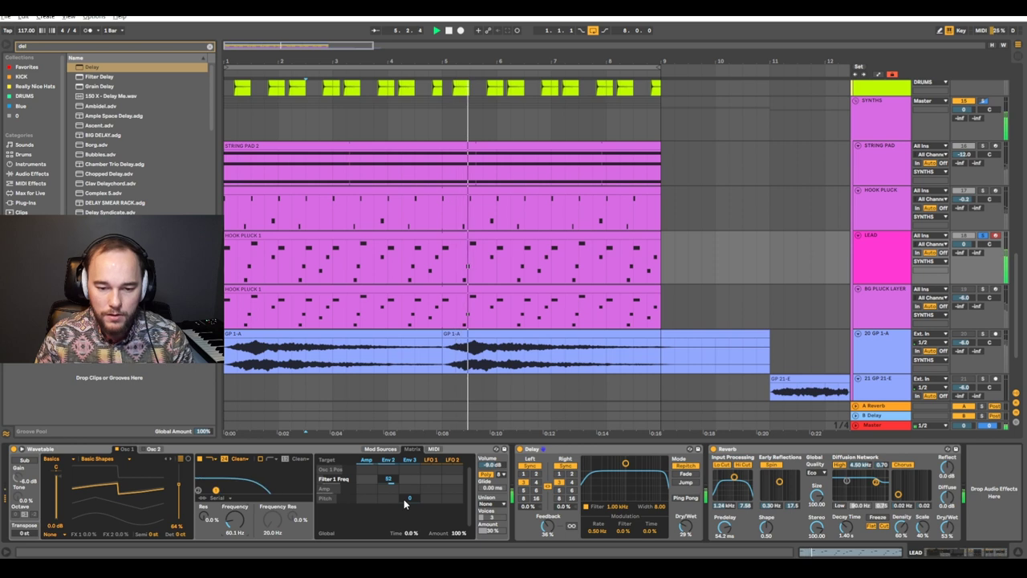
click(389, 460)
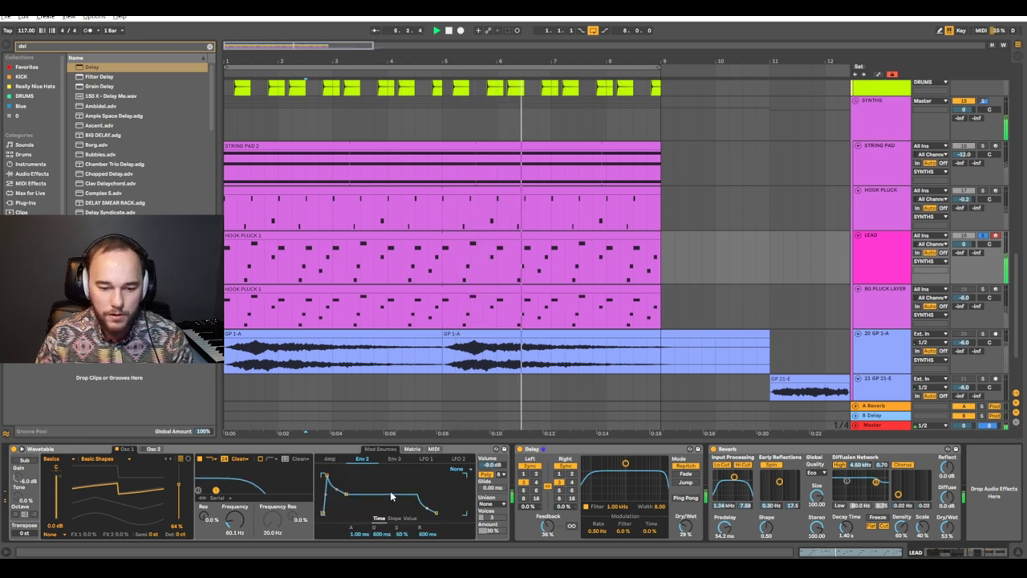
drag(403, 534, 402, 519)
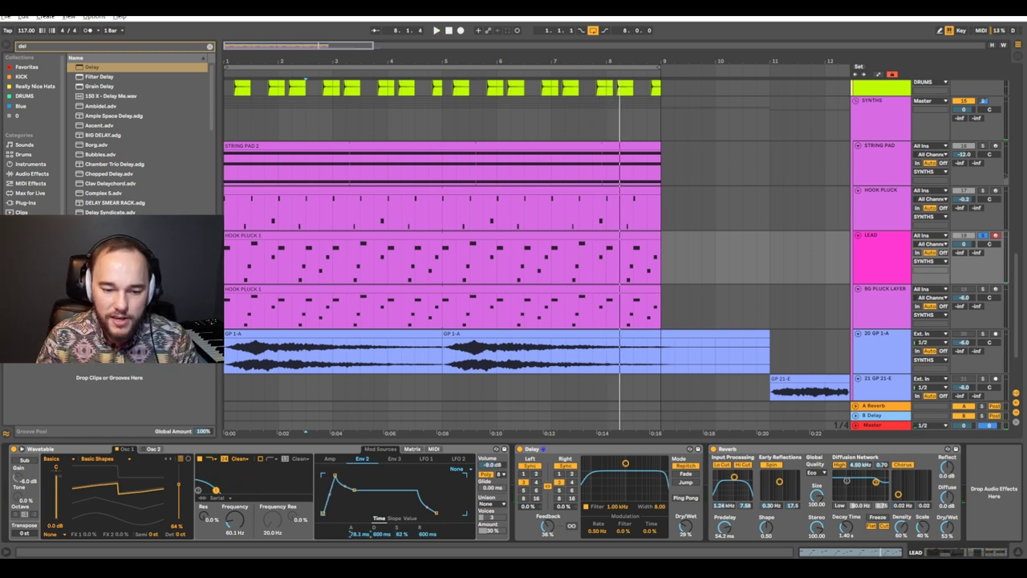
drag(359, 533, 358, 540)
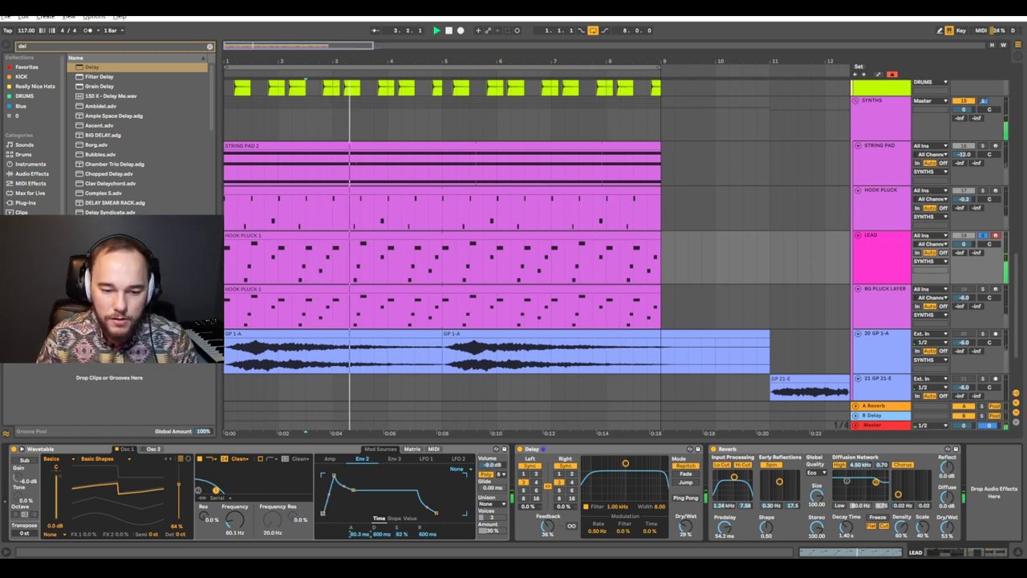
Set Env 2's modulation of Filter 1 Freq to 47 in LEAD's Wavetable and its output volume to -4.3 dB.
click(411, 449)
click(389, 479)
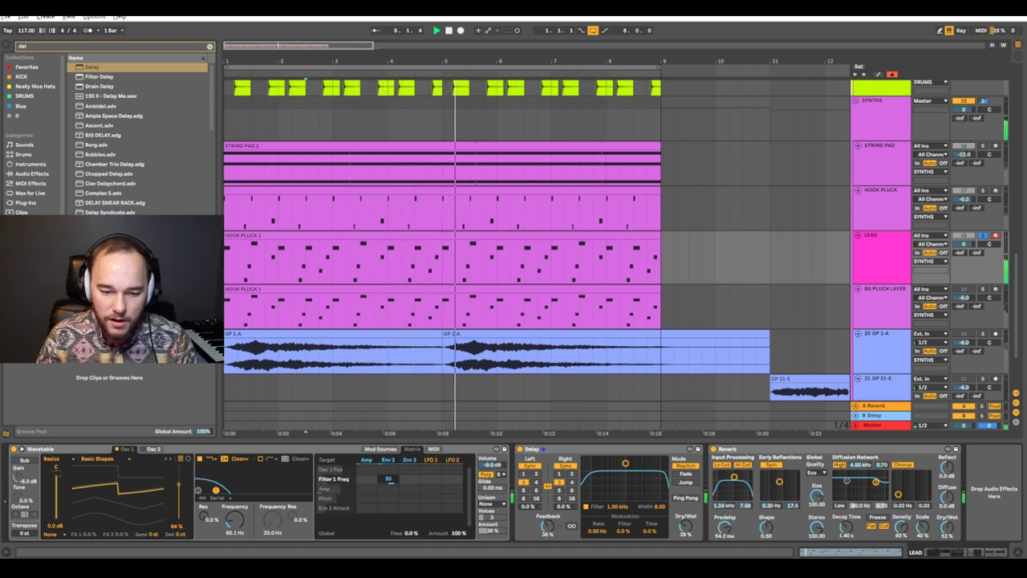
drag(489, 464, 490, 464)
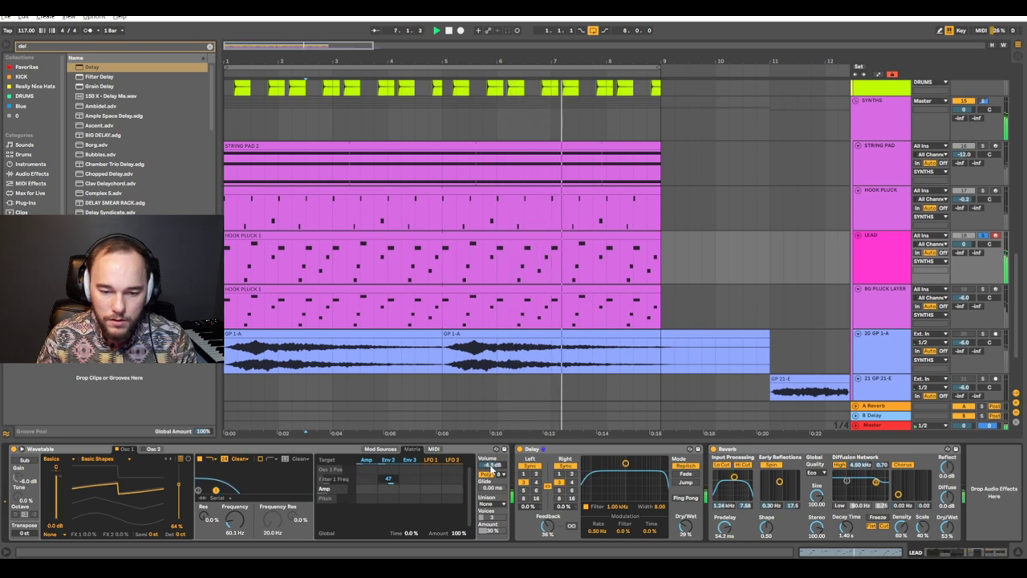
Set the LEAD Wavetable's unison mode to Classic with an amount of 7.8%.
click(491, 504)
click(492, 511)
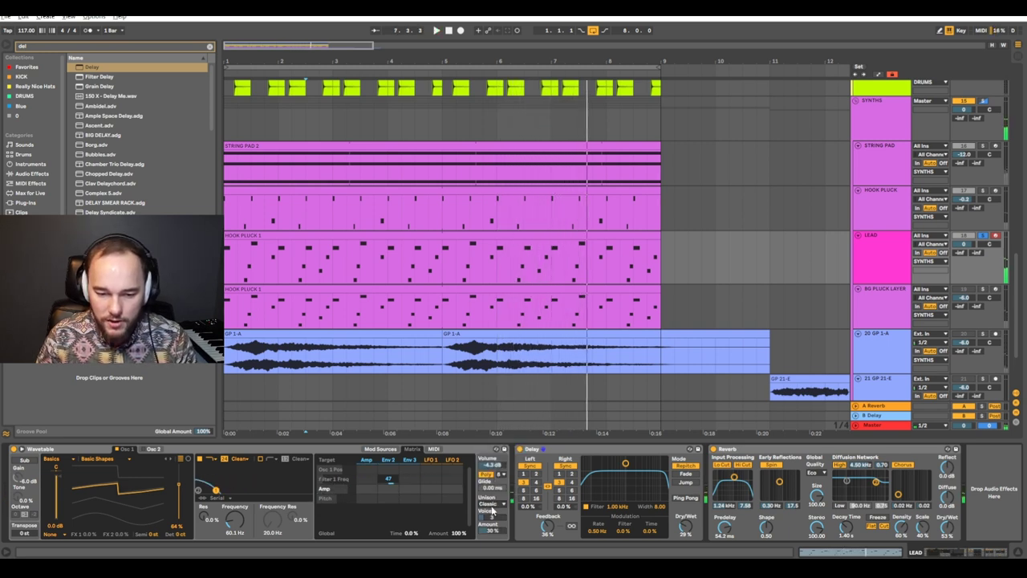
click(488, 530)
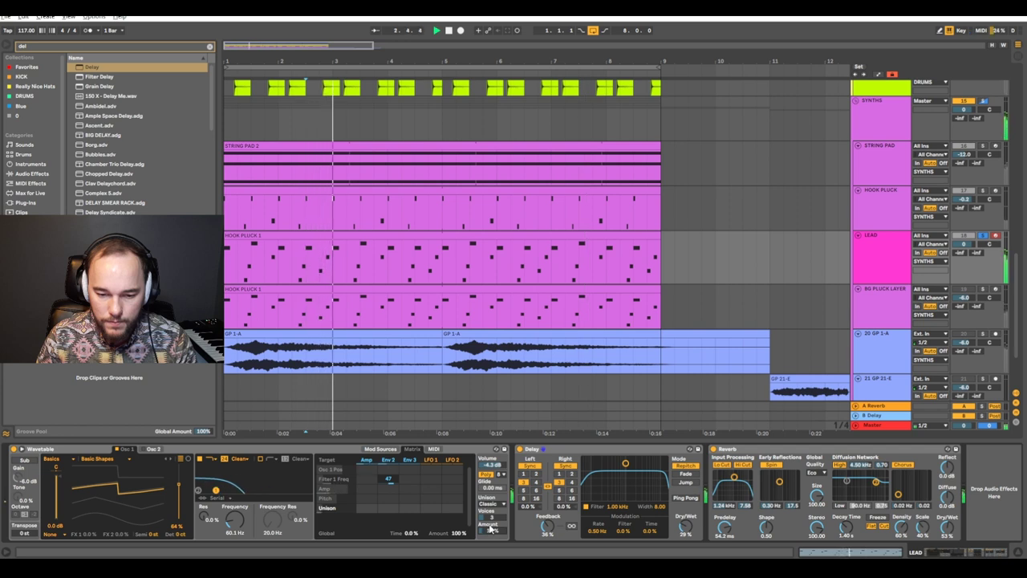
drag(493, 520, 492, 539)
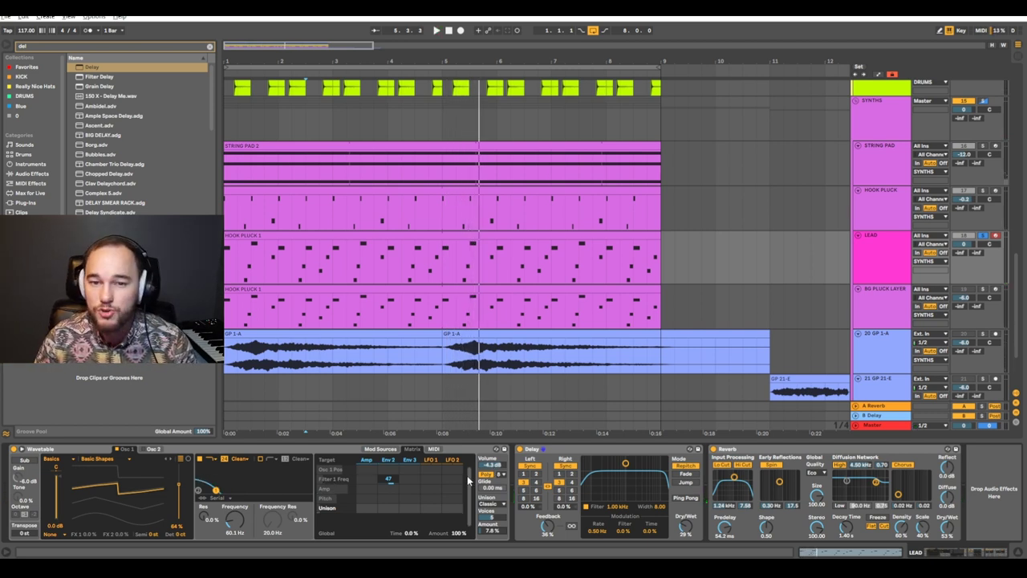
Examine the MIDI notes of the LEAD track's clip and play it with LEAD soloed.
click(983, 290)
click(974, 296)
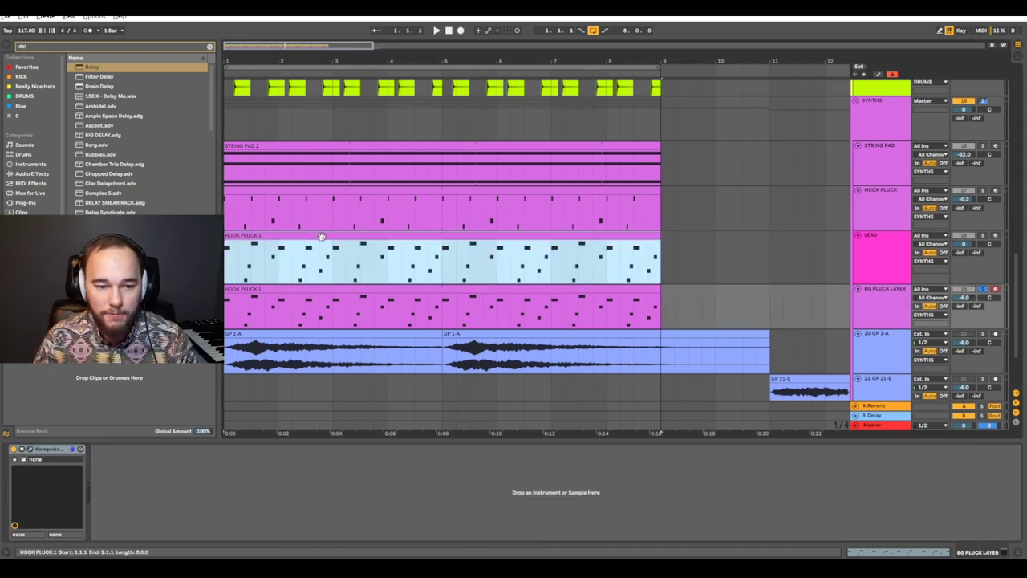
double_click(321, 236)
click(309, 423)
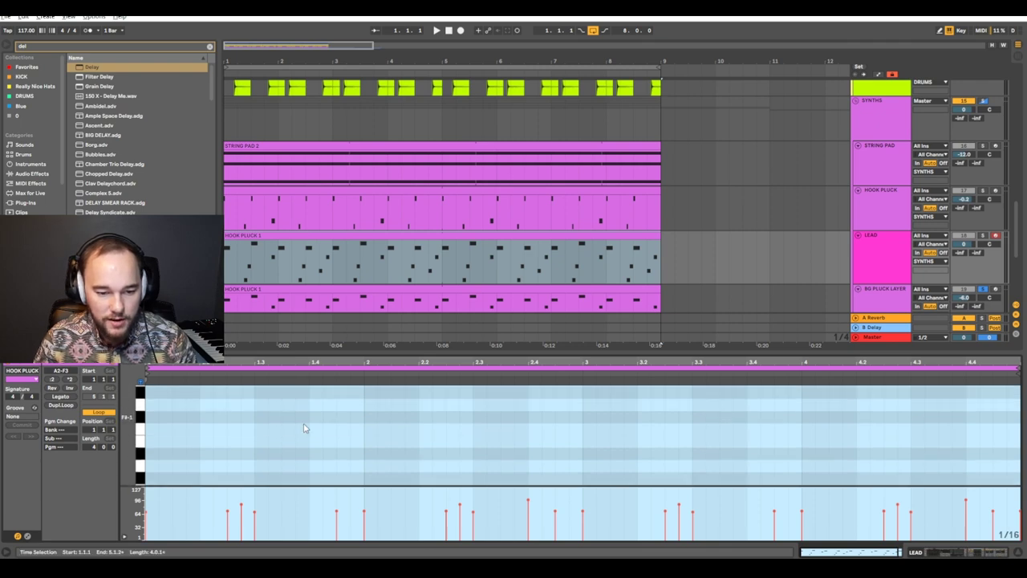
scroll(568, 291, up, 2)
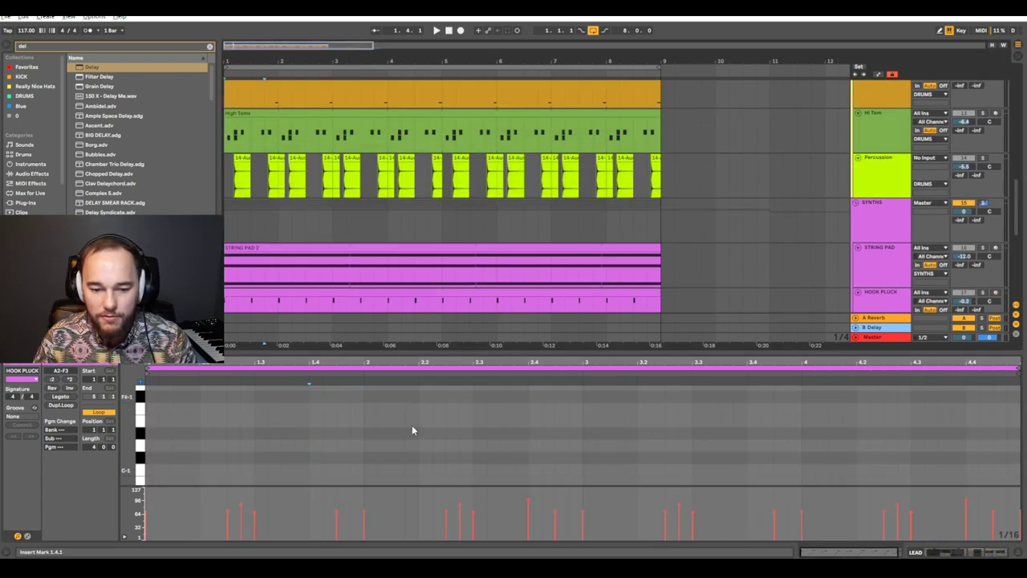
scroll(421, 296, down, 2)
scroll(456, 420, up, 5)
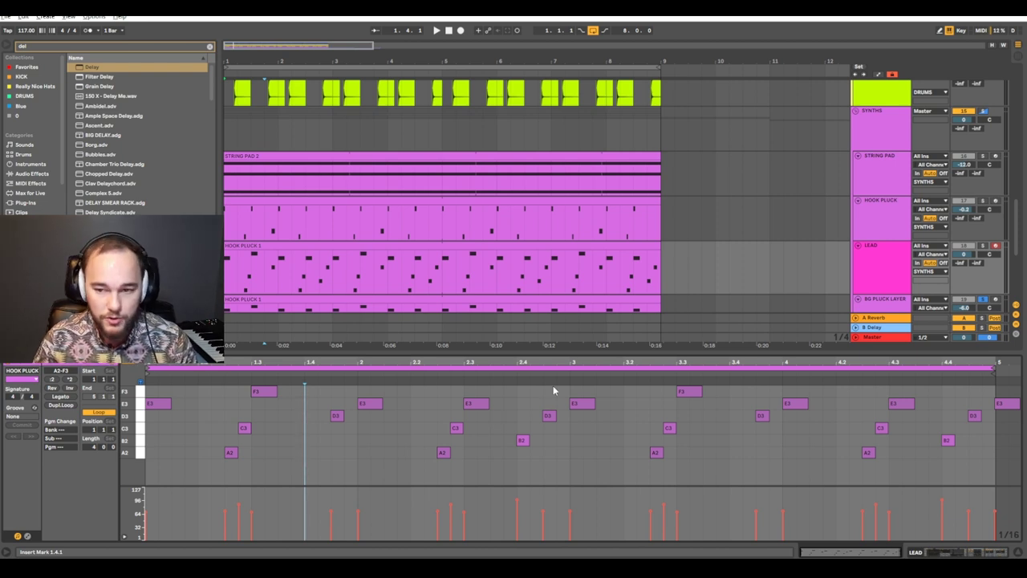
key(space)
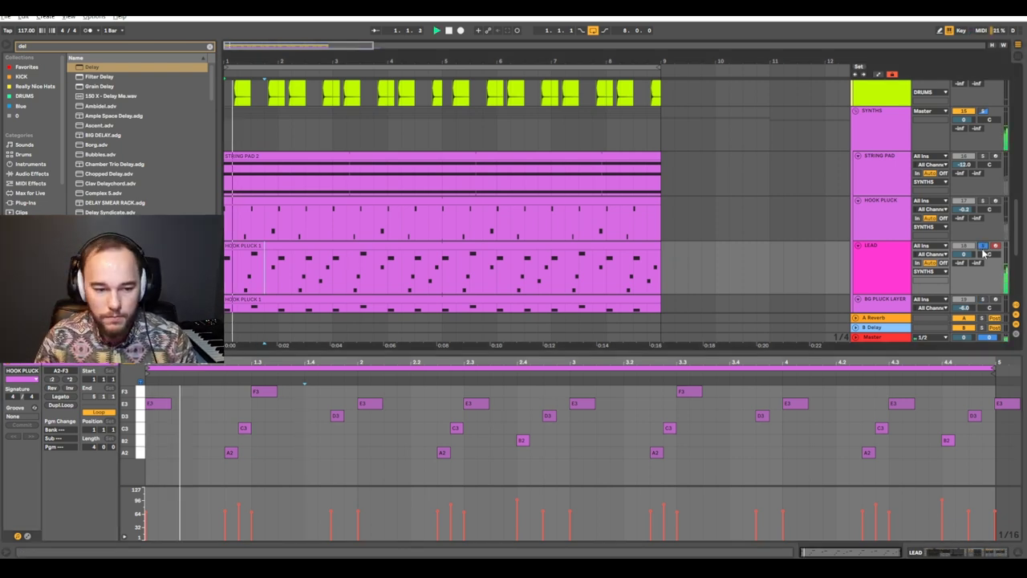
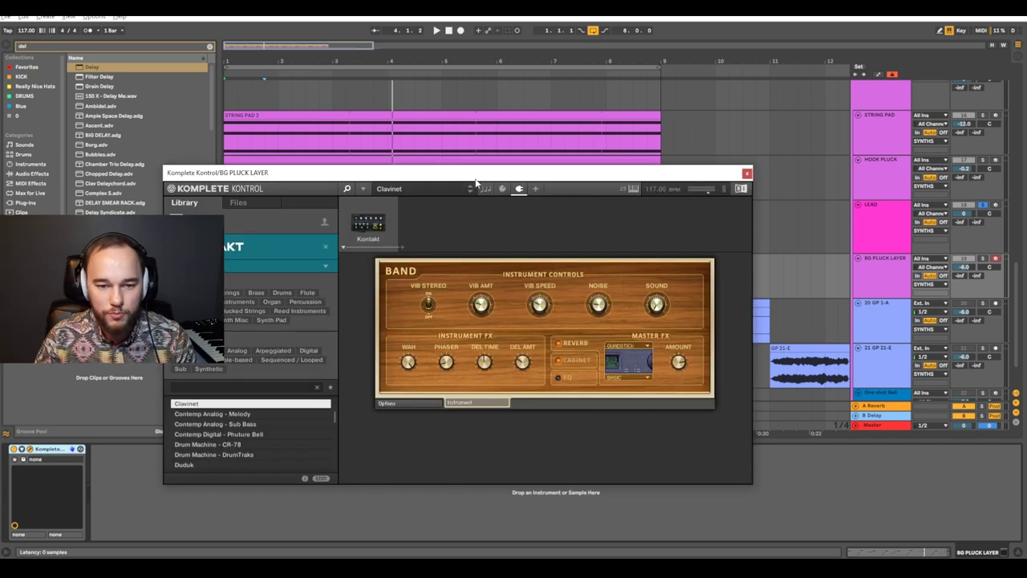
Review the Clavinet instrument in BG PLUCK LAYER's Komplete Kontrol and close its window.
drag(480, 171, 520, 80)
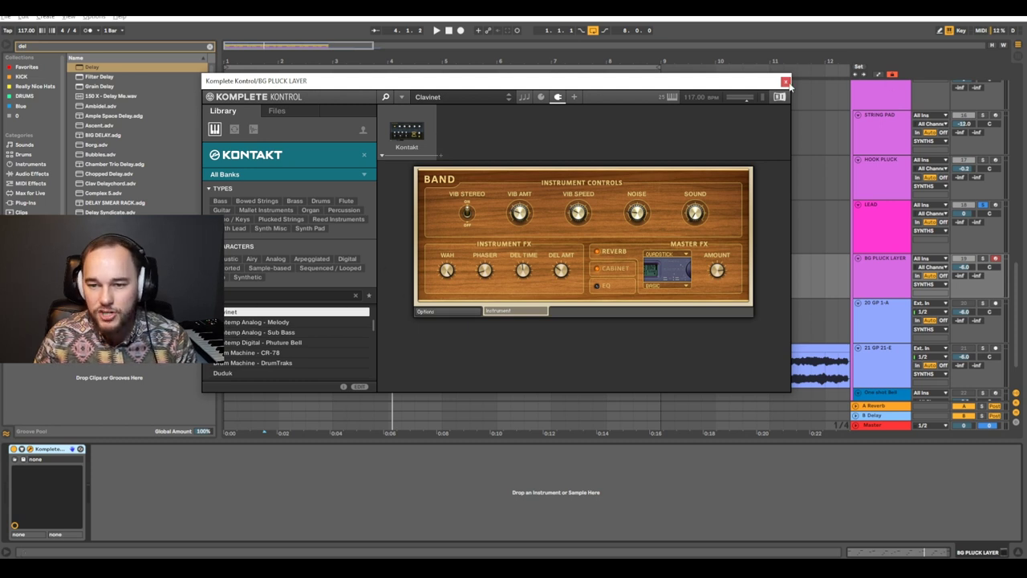
drag(753, 85, 755, 97)
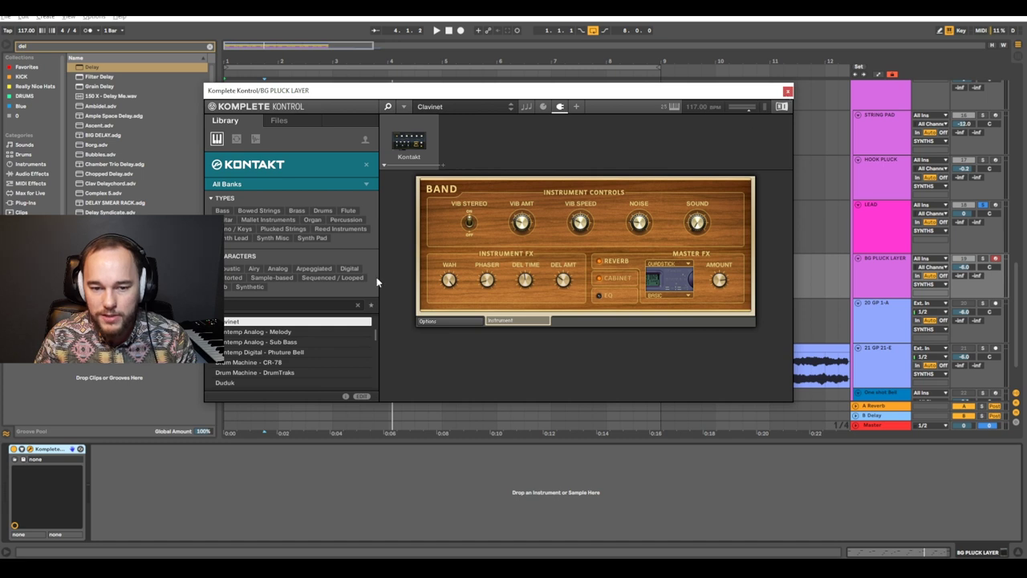
click(786, 92)
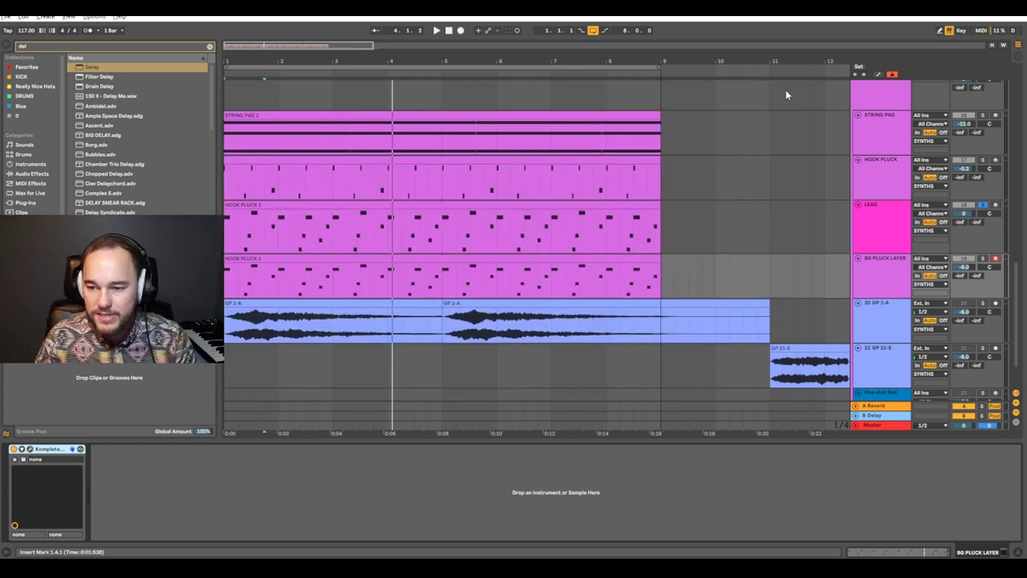
Solo the BG PLUCK LAYER track, play its clip and stop playback.
click(982, 259)
key(space)
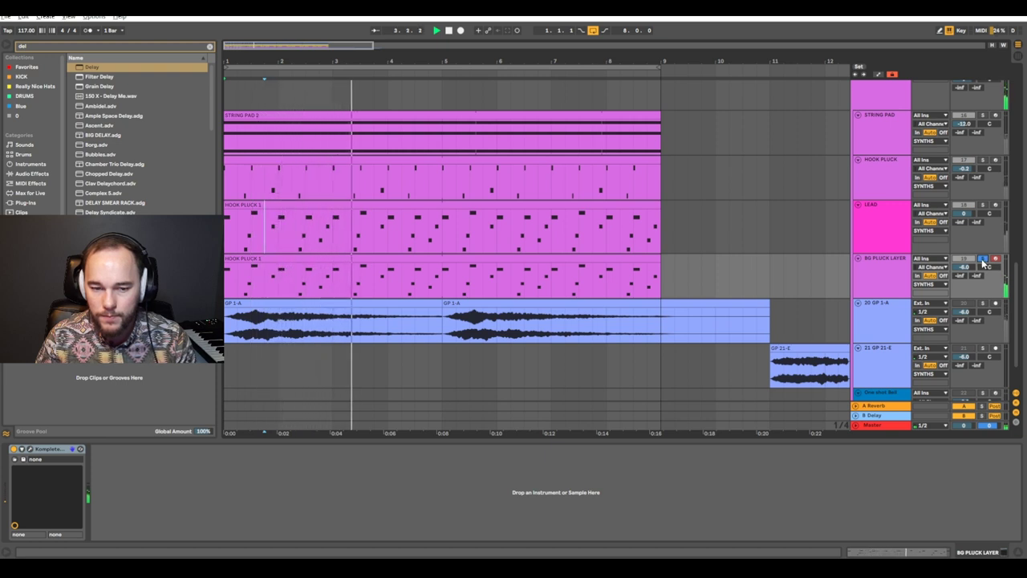
key(space)
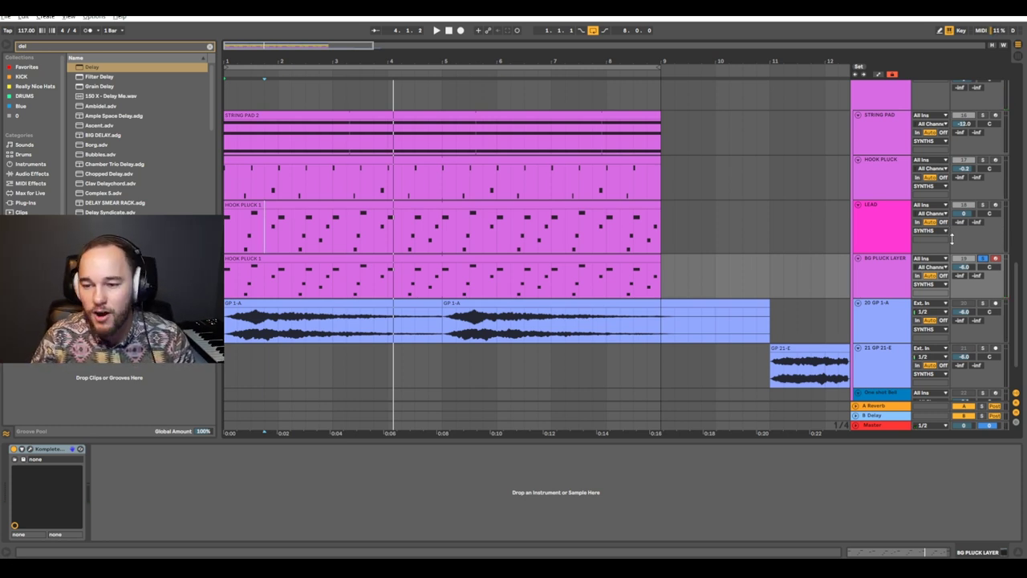
Add EQ Eight to BG PLUCK LAYER, roll off the lows and cut the highs with band 4 at 2.20 kHz, -10.3 dB.
key(ctrl+f)
text(eq)
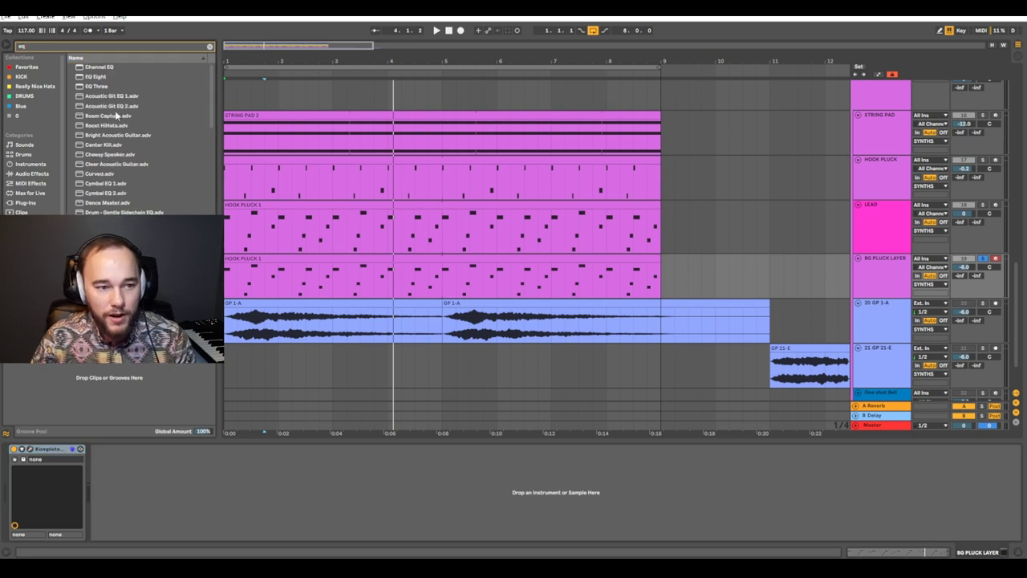
click(96, 78)
drag(165, 500, 155, 472)
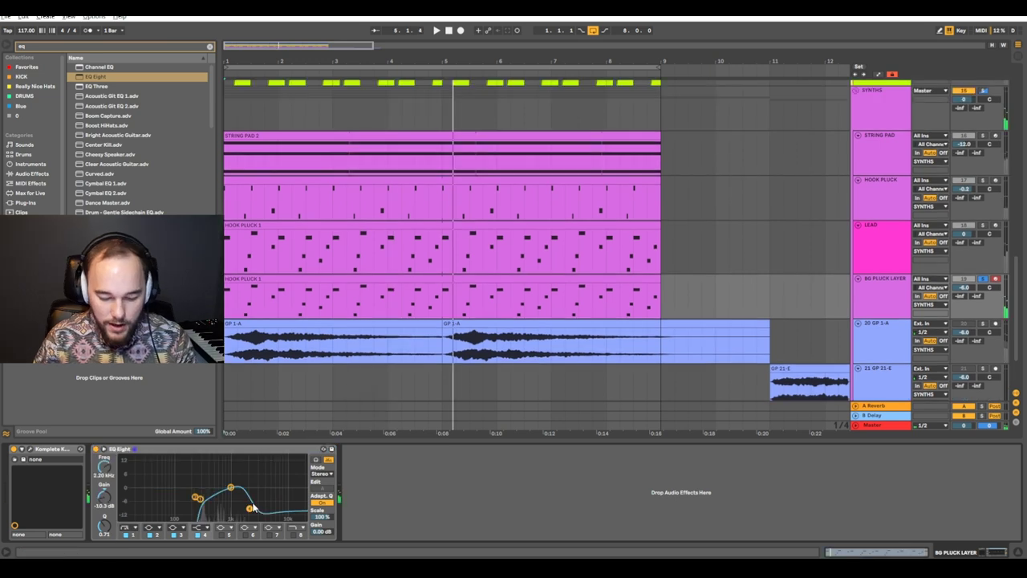
key(ctrl+f)
text(rev)
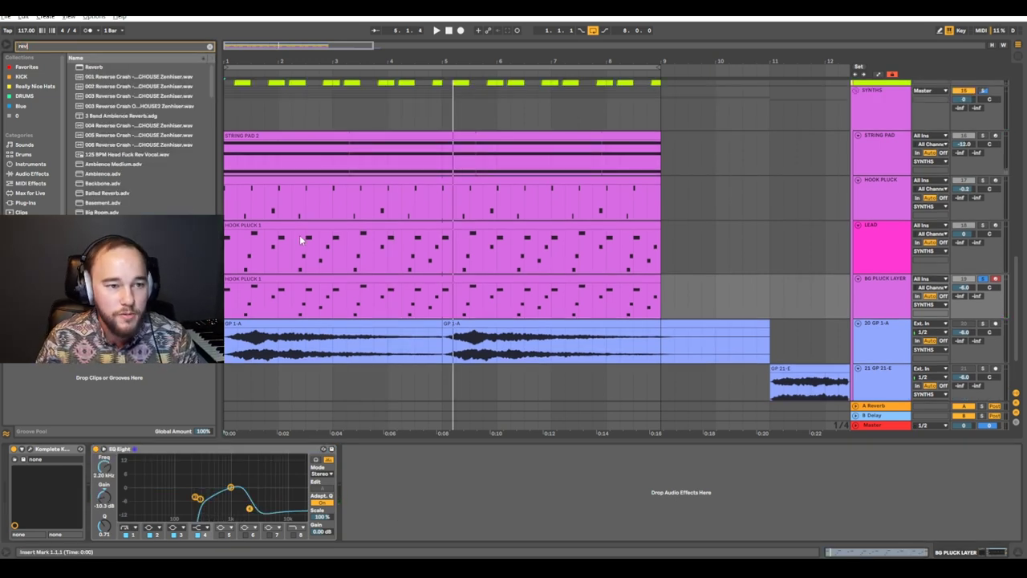
click(103, 66)
Add ValhallaShimmer after EQ Eight on BG PLUCK LAYER and set it to smallStereo with mix 0.39 and diffusion 0.748.
key(ctrl+f)
text(shimmer)
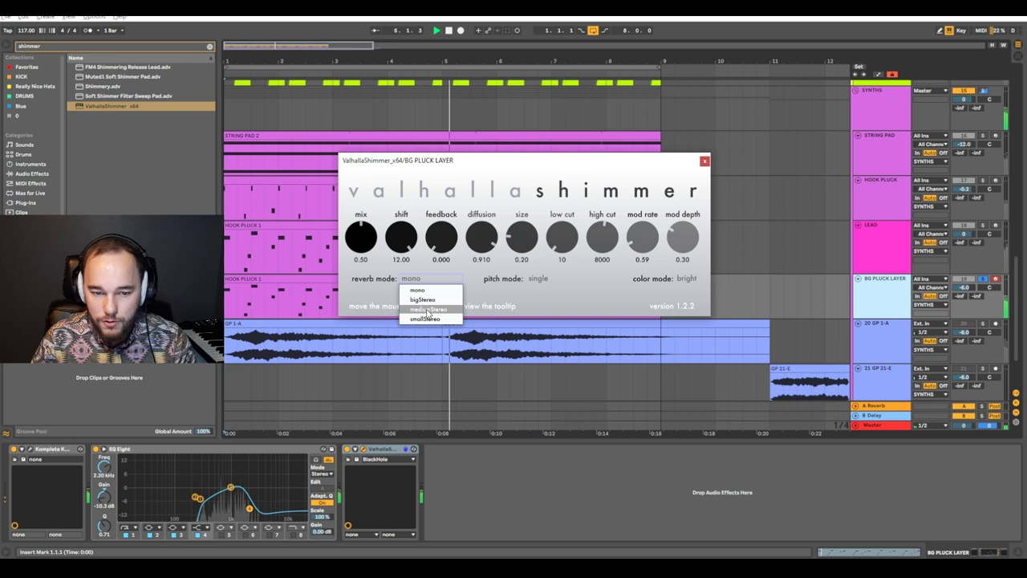
click(427, 319)
drag(362, 240, 363, 248)
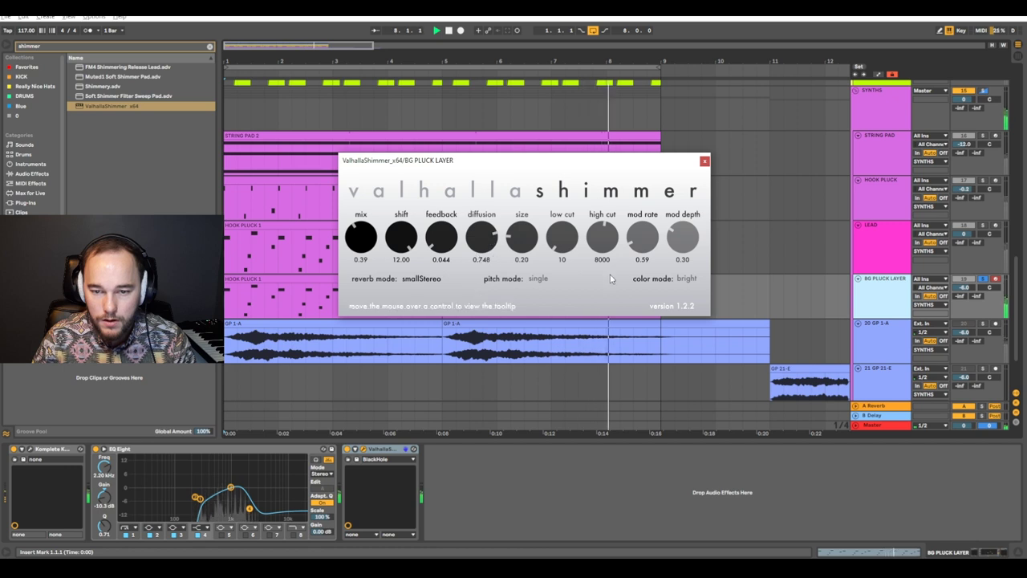
Set ValhallaShimmer's low cut to 800, high cut to 11160, mod rate to 1.02, mix to 0.62 and feedback to 0.516.
drag(563, 241, 568, 202)
drag(604, 241, 648, 227)
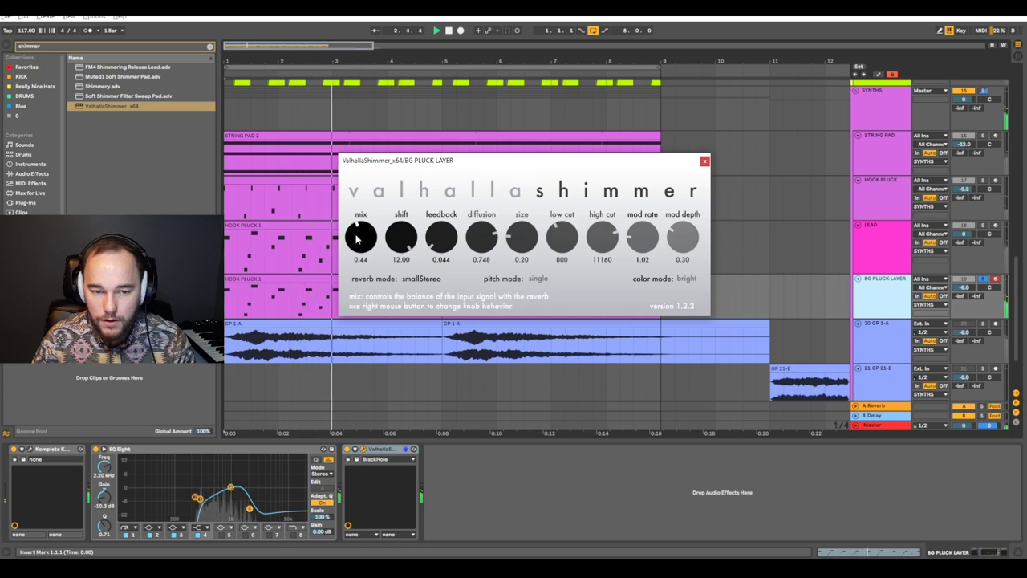
drag(401, 238, 442, 210)
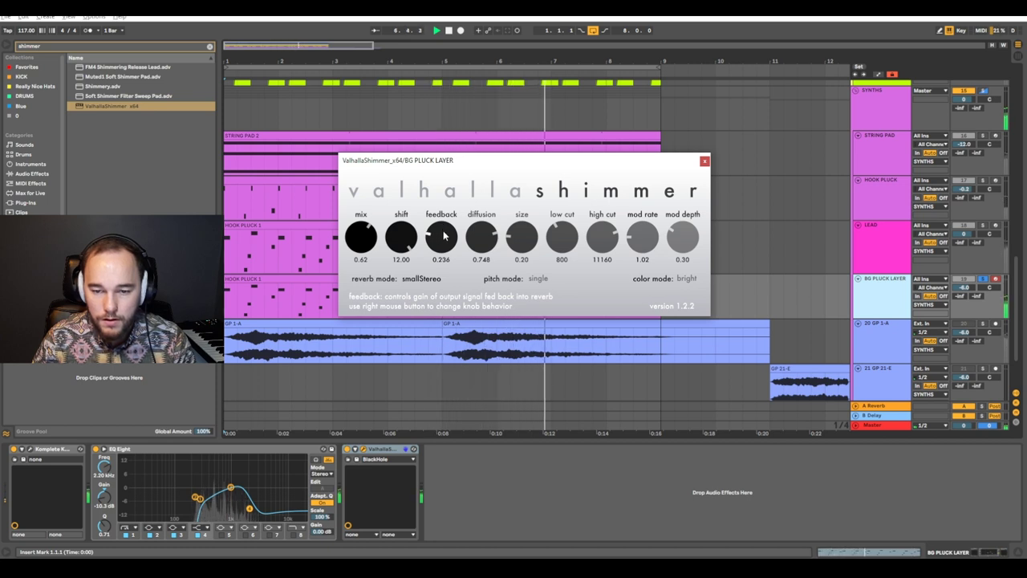
drag(447, 232, 464, 201)
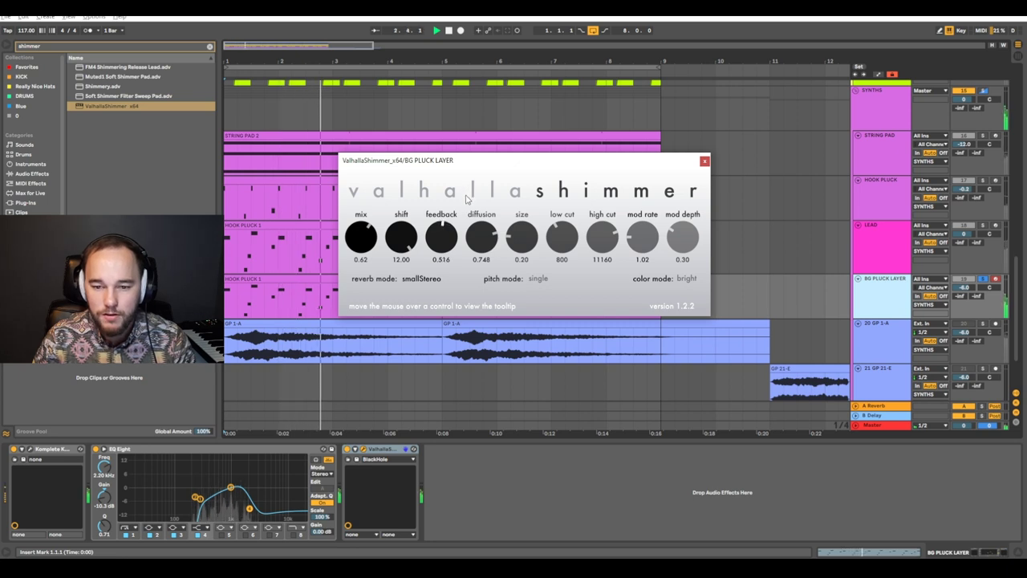
Unsolo the BG PLUCK LAYER track and close the ValhallaShimmer window.
click(983, 280)
click(704, 163)
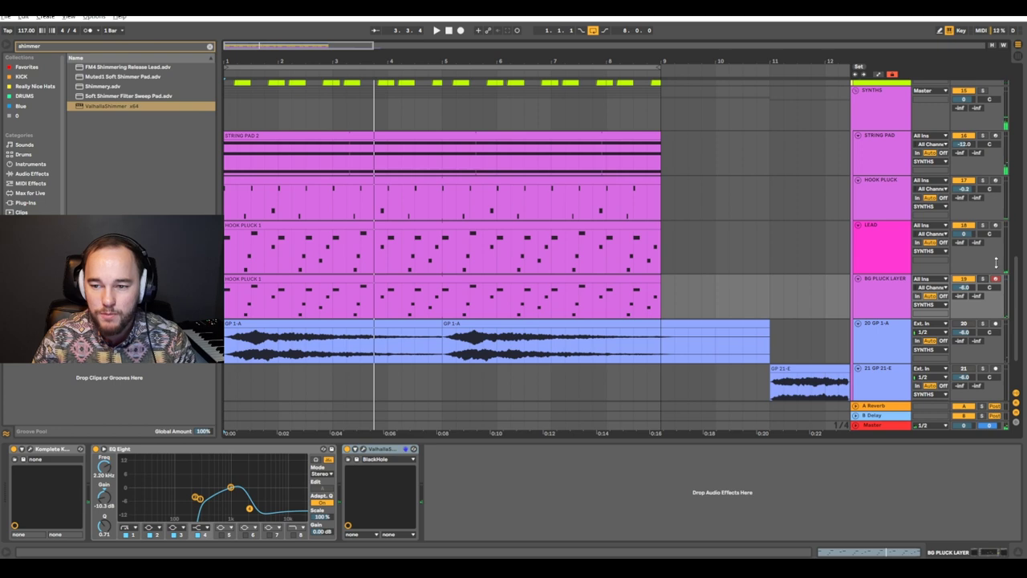
scroll(549, 243, down, 2)
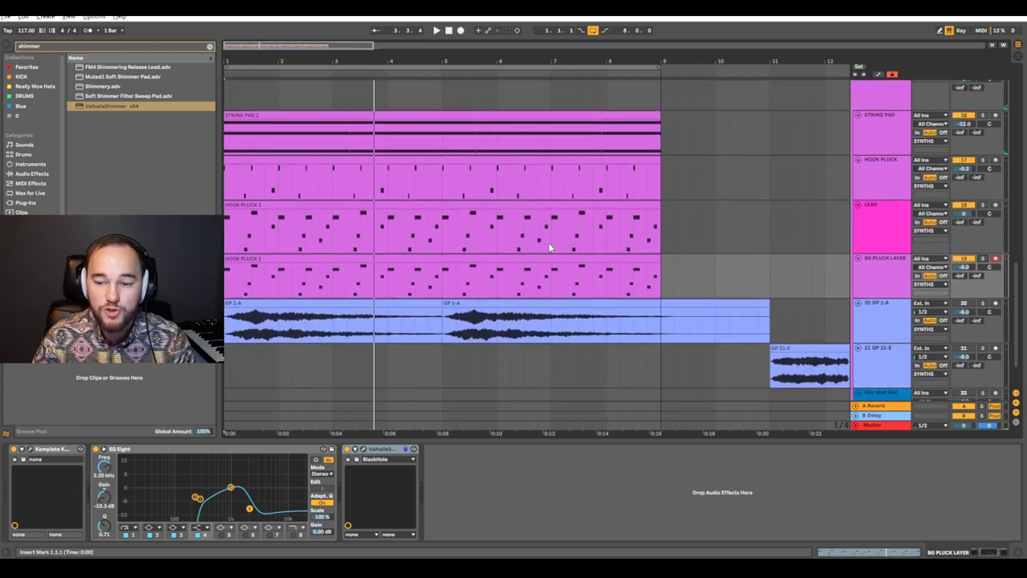
scroll(549, 248, down, 2)
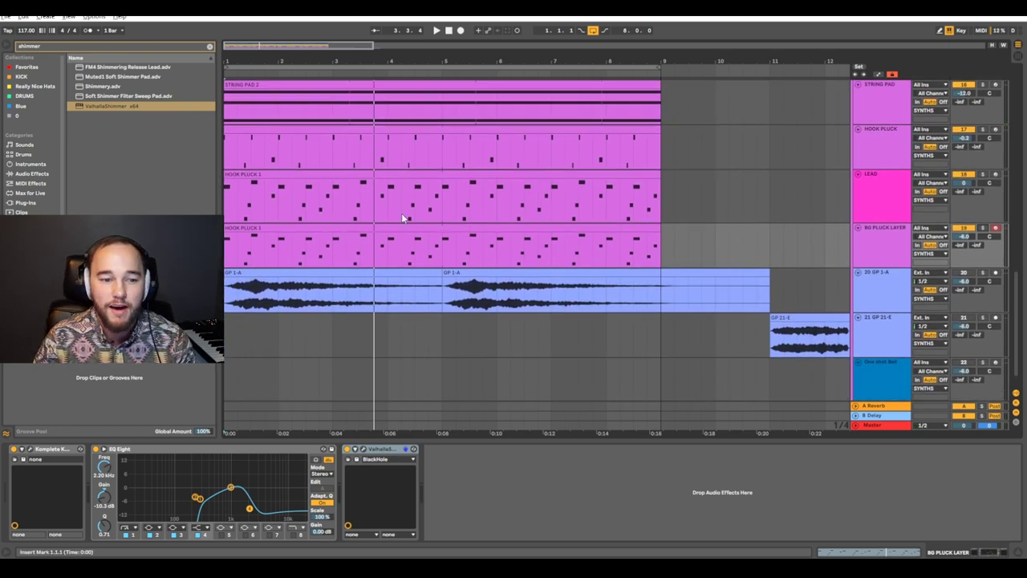
Balance the two layers during playback, with BG PLUCK LAYER at -6.0 dB and LEAD at 0.8 dB.
click(231, 204)
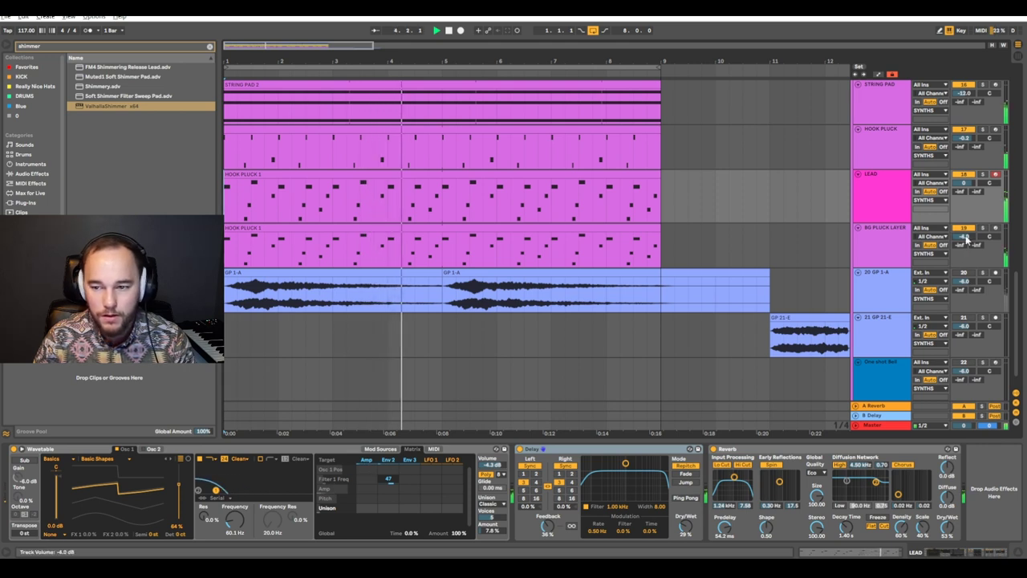
drag(967, 238, 966, 230)
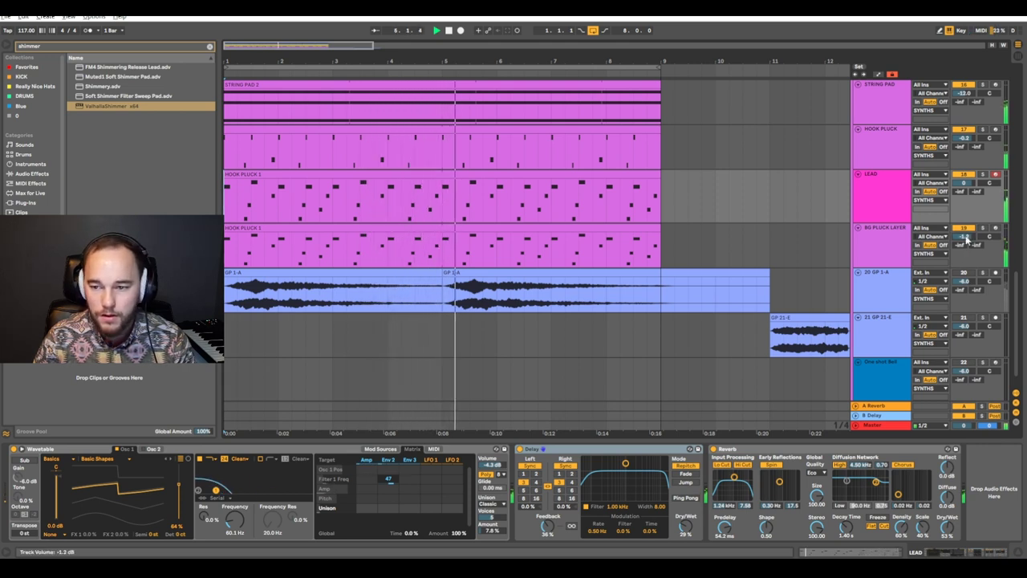
drag(965, 238, 965, 239)
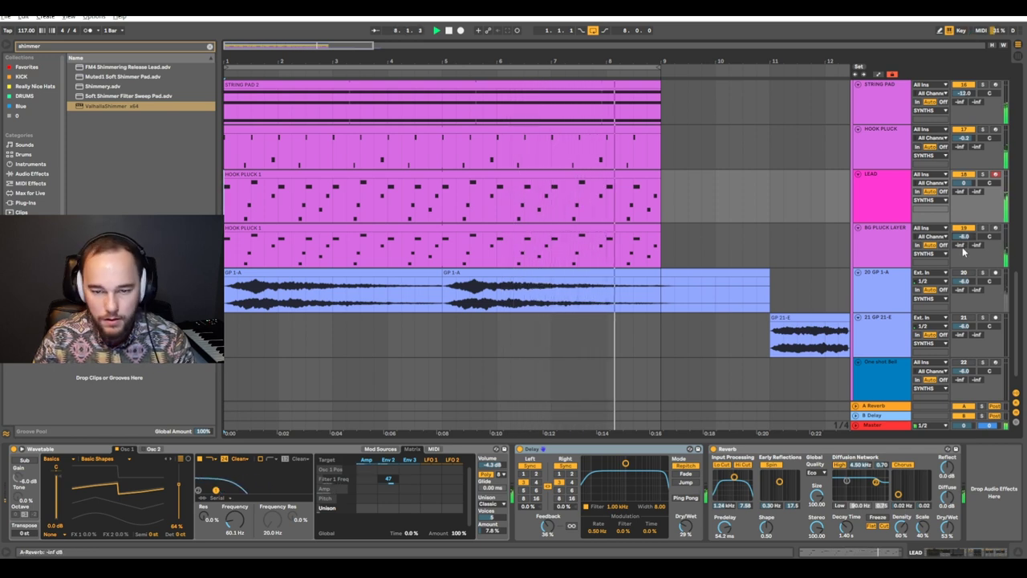
drag(965, 187, 965, 185)
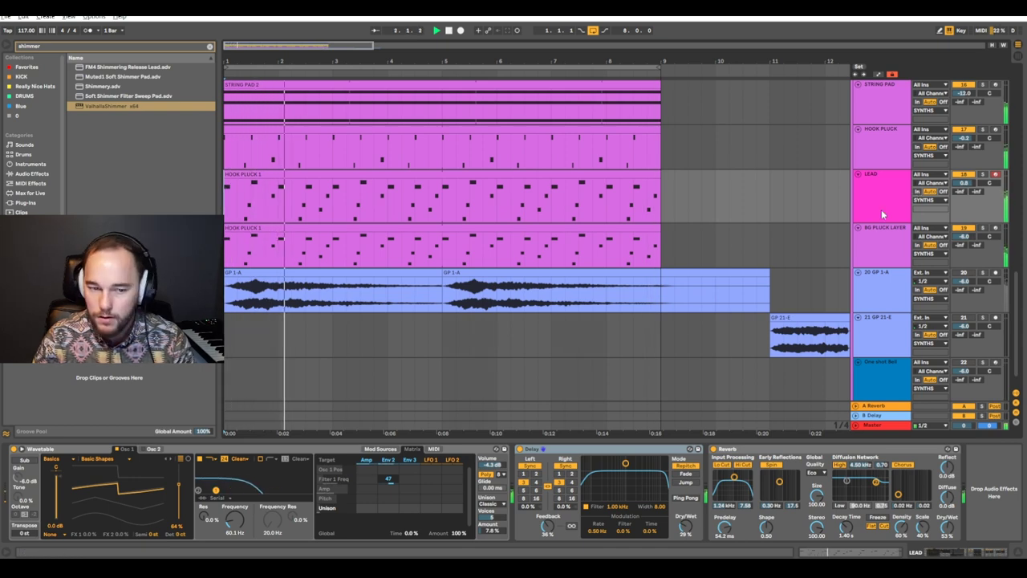
Add a Reverb to the 20 GP 1-A track and set its decay time to 8.24 s and dry/wet to 55%.
click(296, 258)
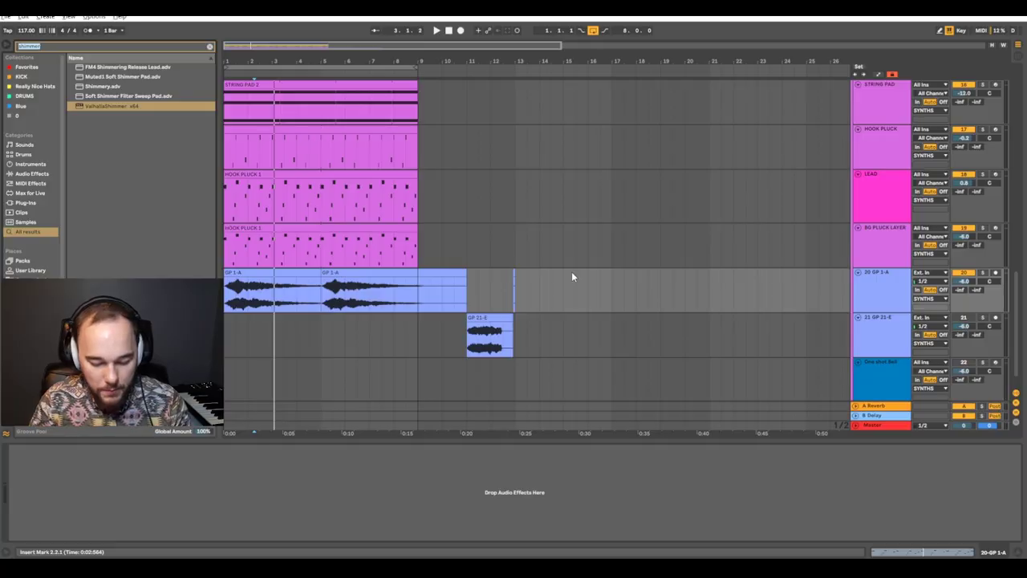
text(v)
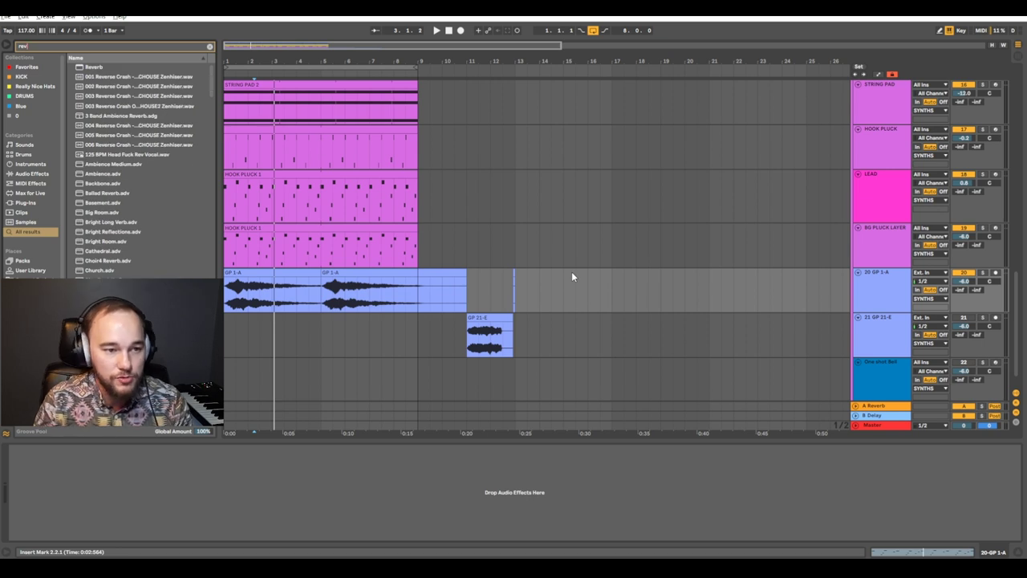
click(97, 67)
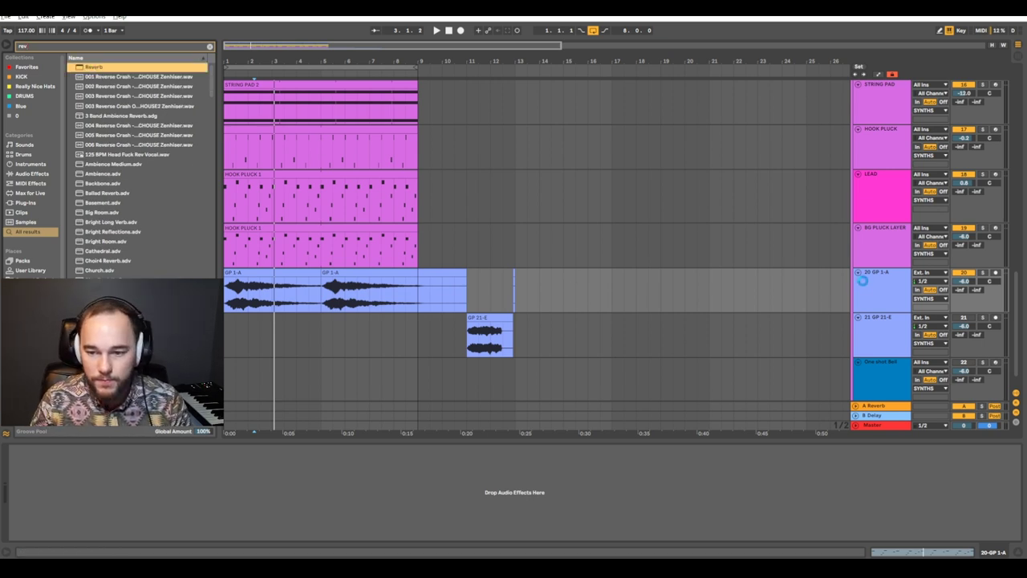
drag(862, 280, 862, 288)
drag(247, 530, 246, 530)
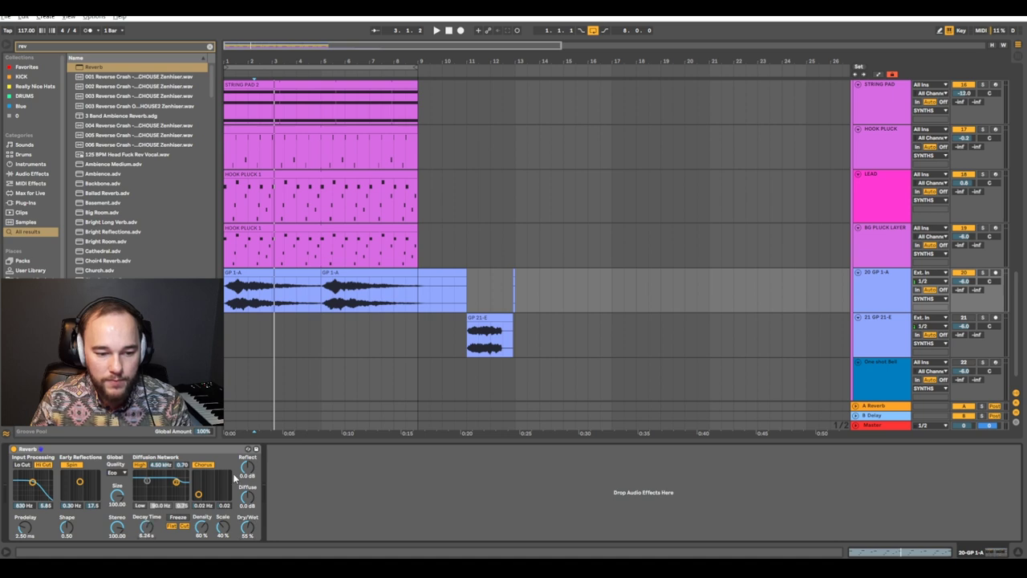
Duplicate the Reverb on 20 GP 1-A, setting the copy's decay time to 10.7 s and dry/wet to 17%, and the original's dry/wet to 60%.
key(ctrl+d)
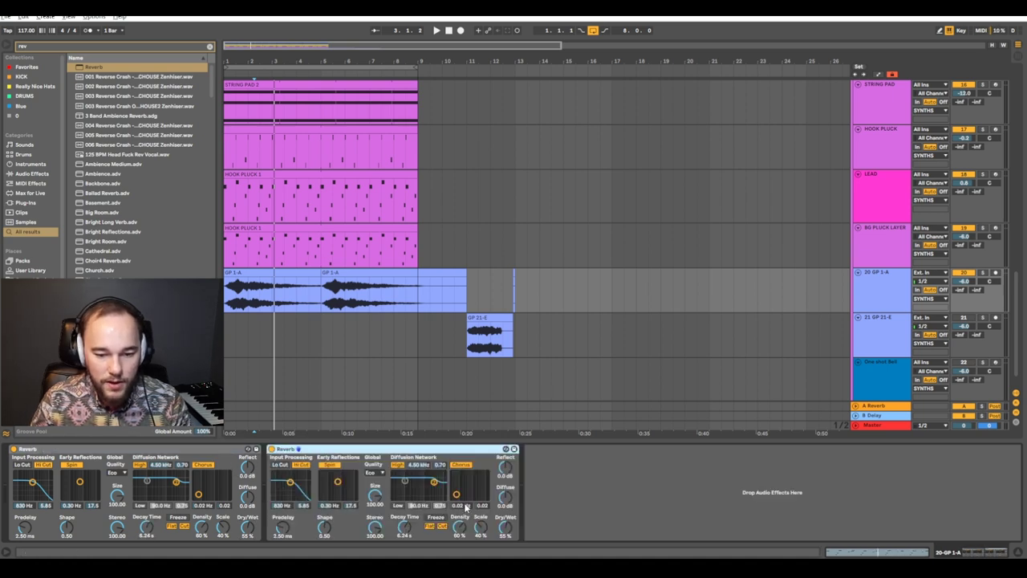
drag(504, 528, 505, 529)
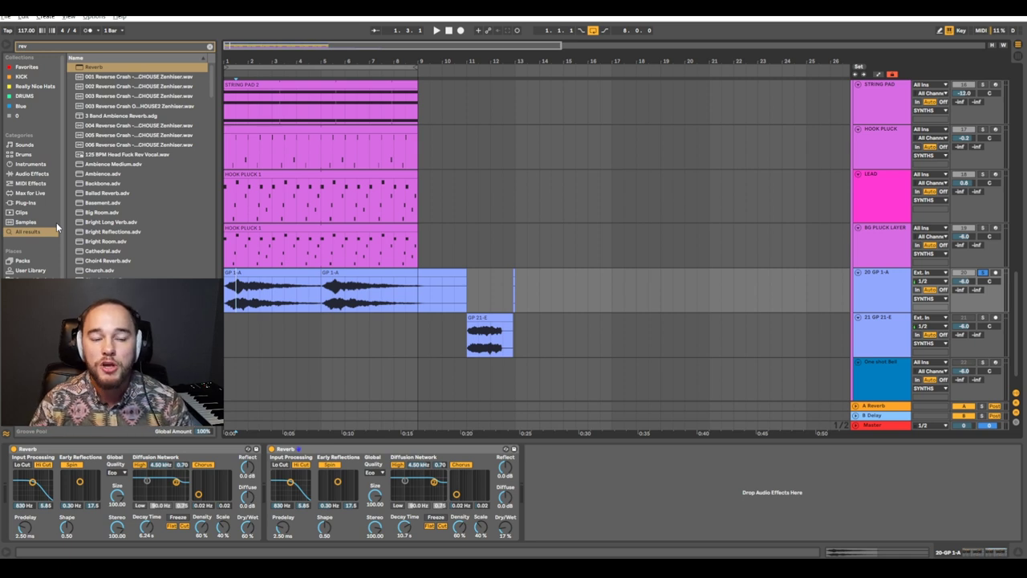
Compare the two GP 1-A clips' settings and set the first clip's warp mode to Complex Pro.
click(233, 303)
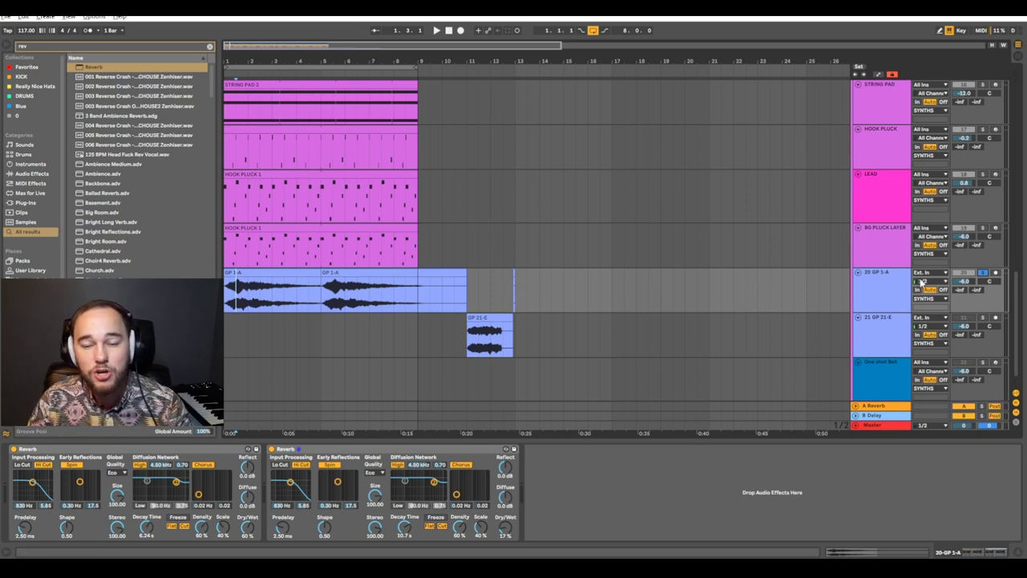
click(239, 276)
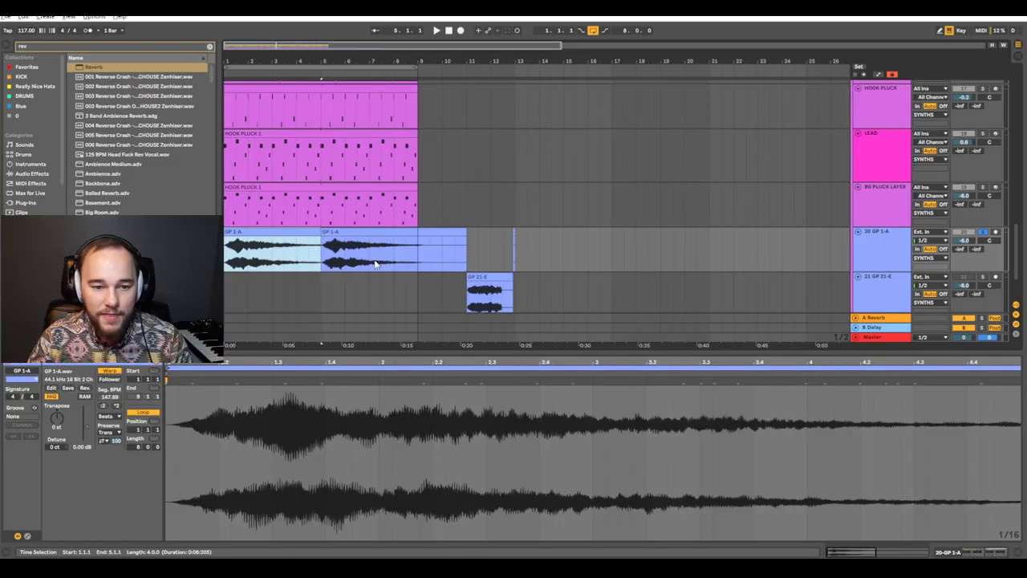
click(374, 265)
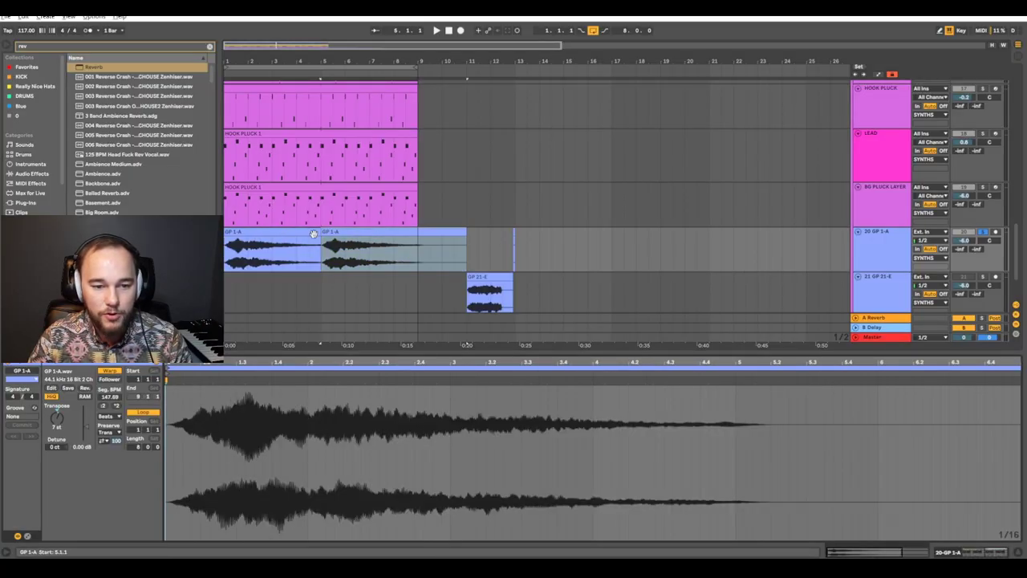
drag(58, 418, 58, 434)
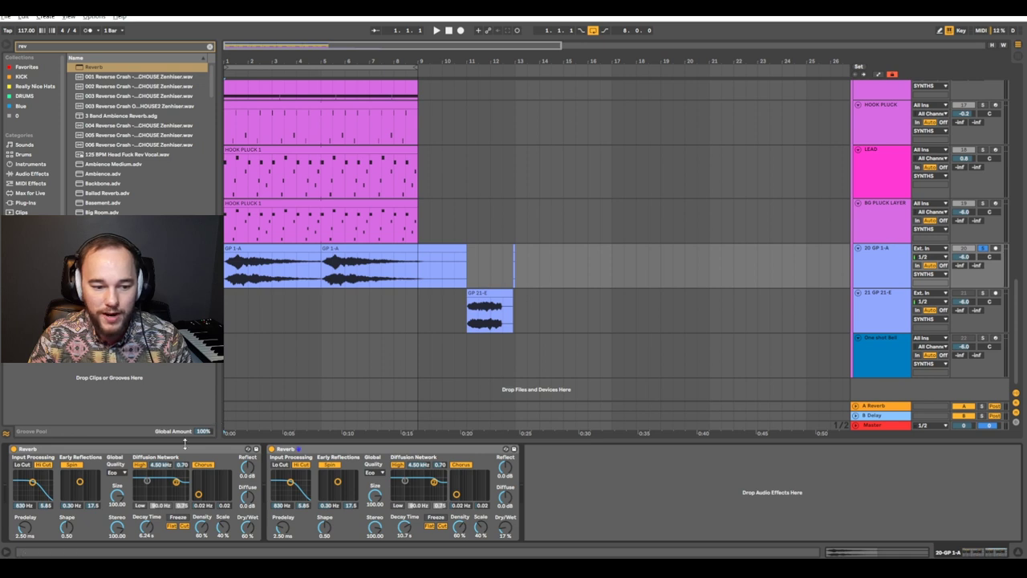
Bypass both Reverbs on the soloed 20 GP 1-A track and play back its two clips dry.
click(27, 450)
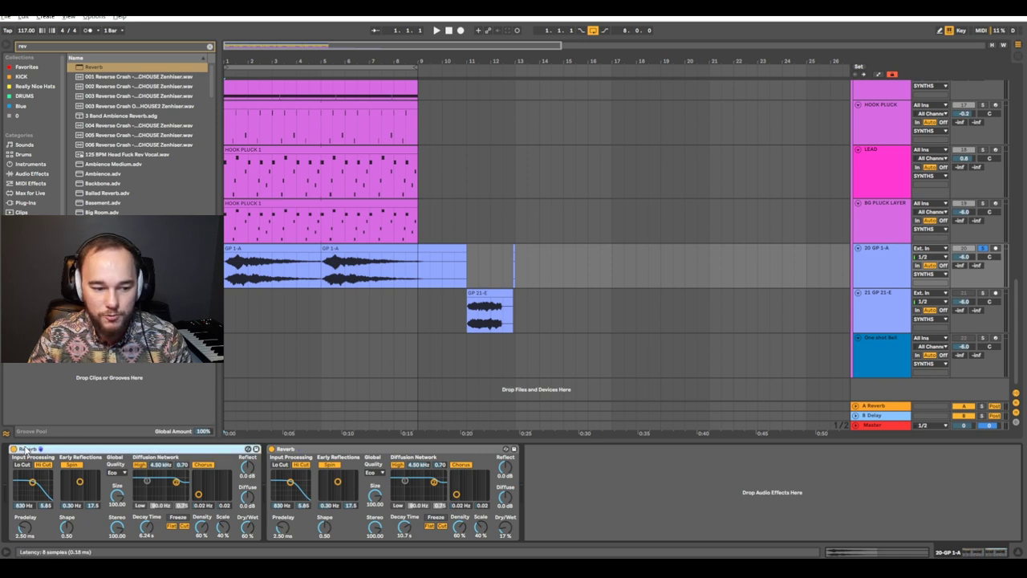
click(292, 449)
click(272, 448)
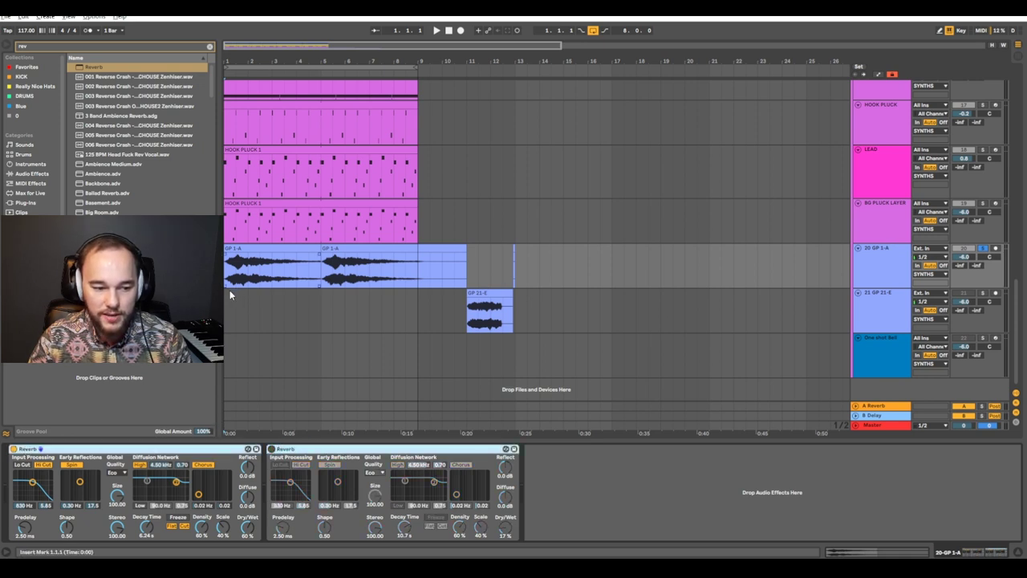
click(239, 265)
key(space)
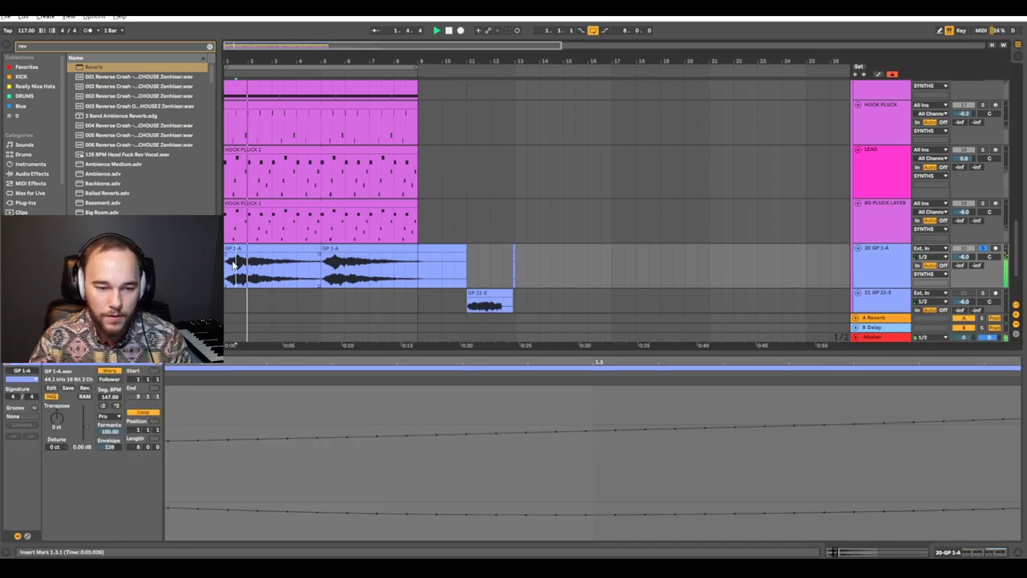
click(327, 265)
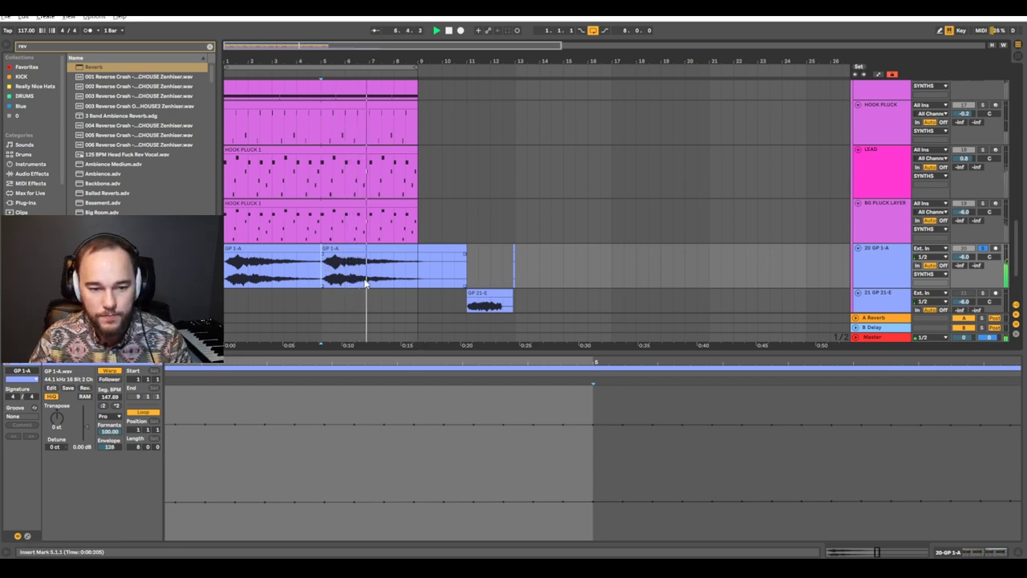
scroll(416, 282, down, 1)
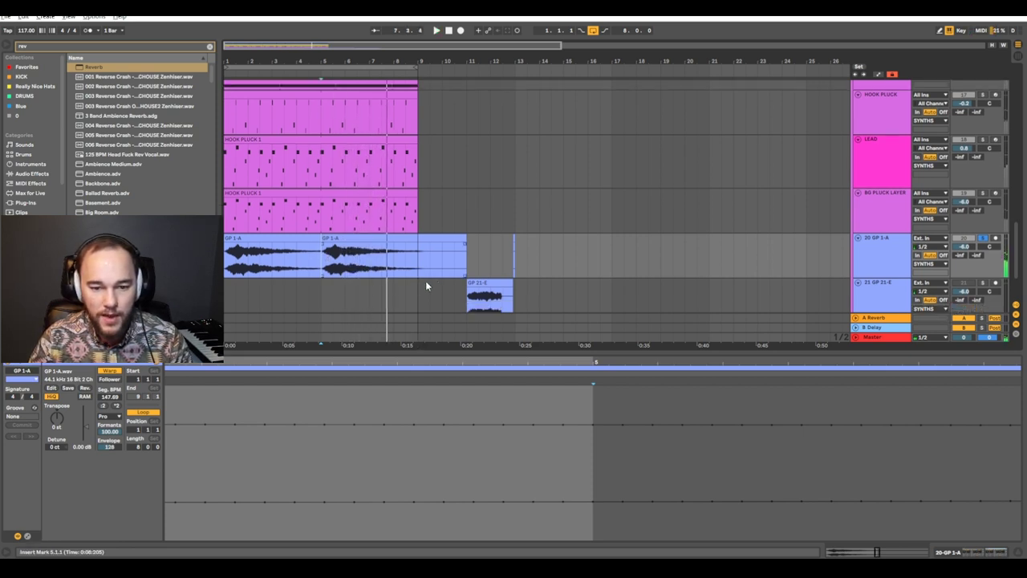
Check the warp mode options of the GP 21-E clip and play the clip from bar 11 with its track soloed.
click(469, 297)
scroll(471, 295, down, 3)
click(477, 265)
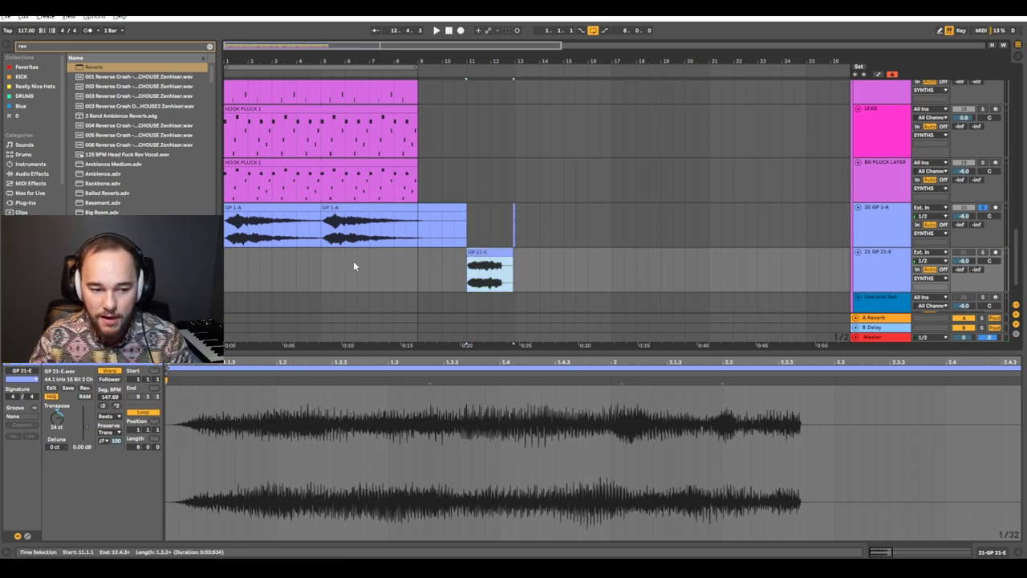
click(117, 417)
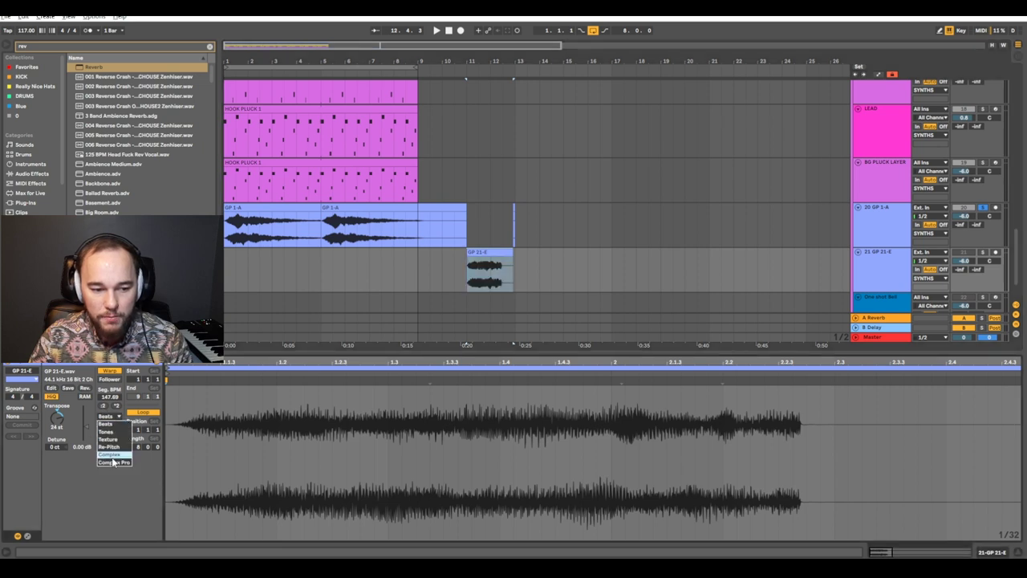
click(113, 426)
click(472, 268)
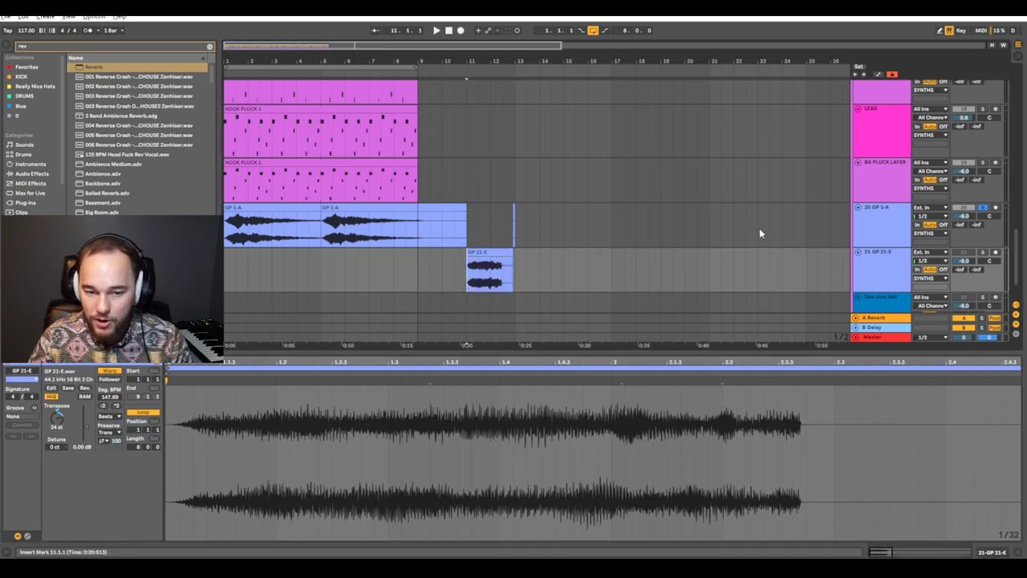
key(space)
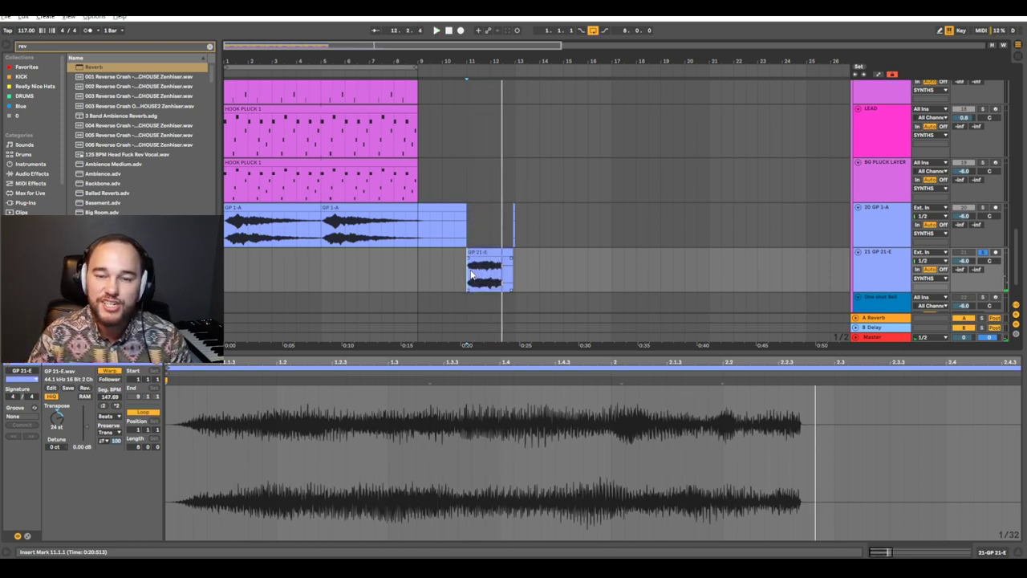
Switch both Reverbs on the 20 GP 1-A track back on.
click(949, 242)
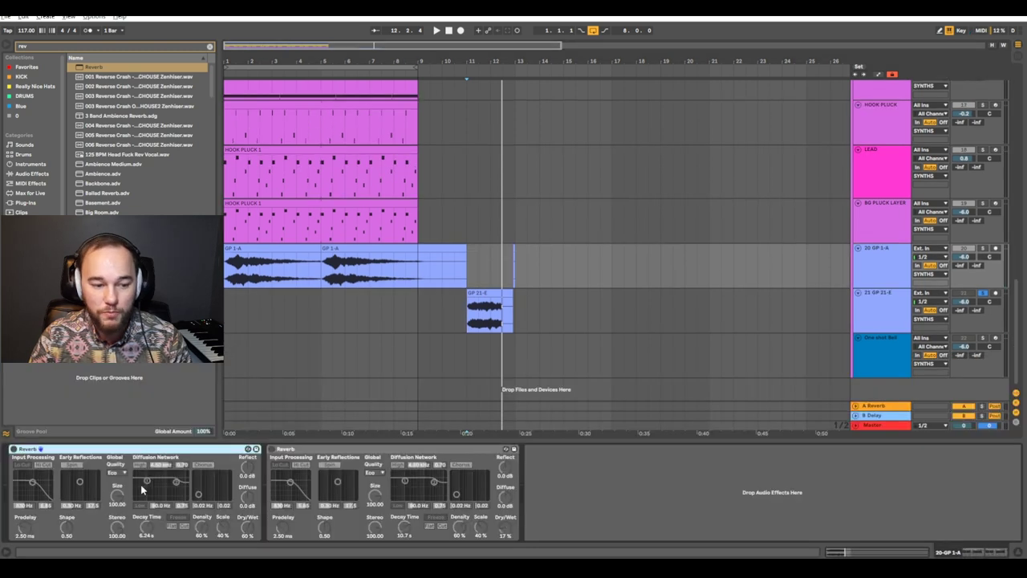
click(14, 450)
click(271, 449)
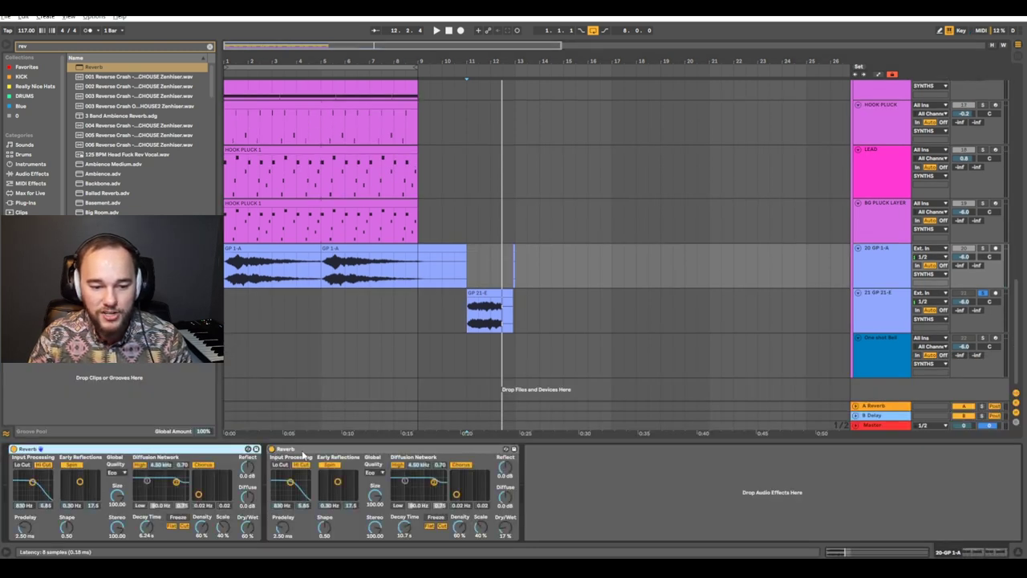
Duplicate the first eight bars of all tracks from KICK through BG PLUCK LAYER, extending the loop to bar 17.
click(868, 310)
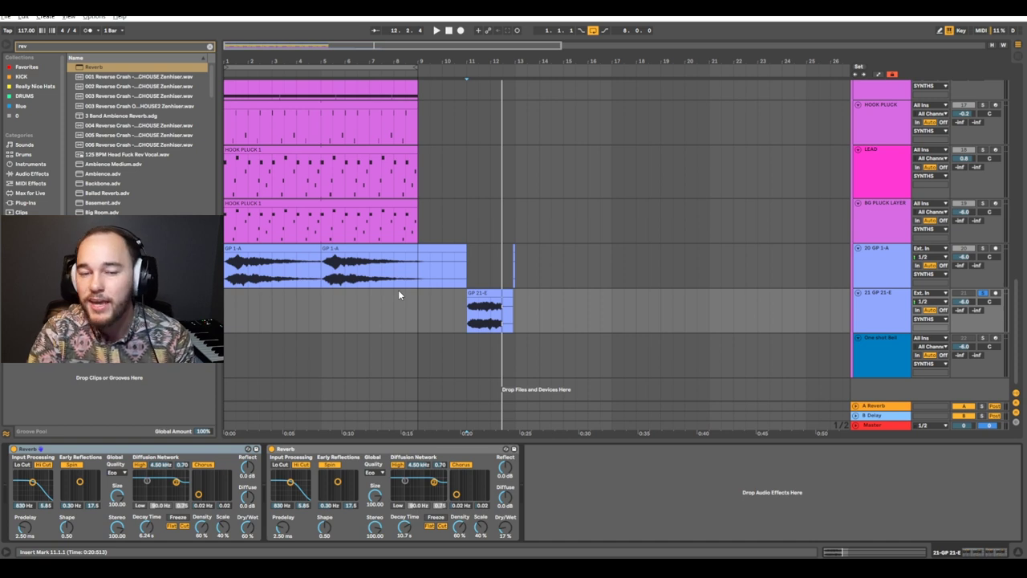
key(minus)
key(minus)
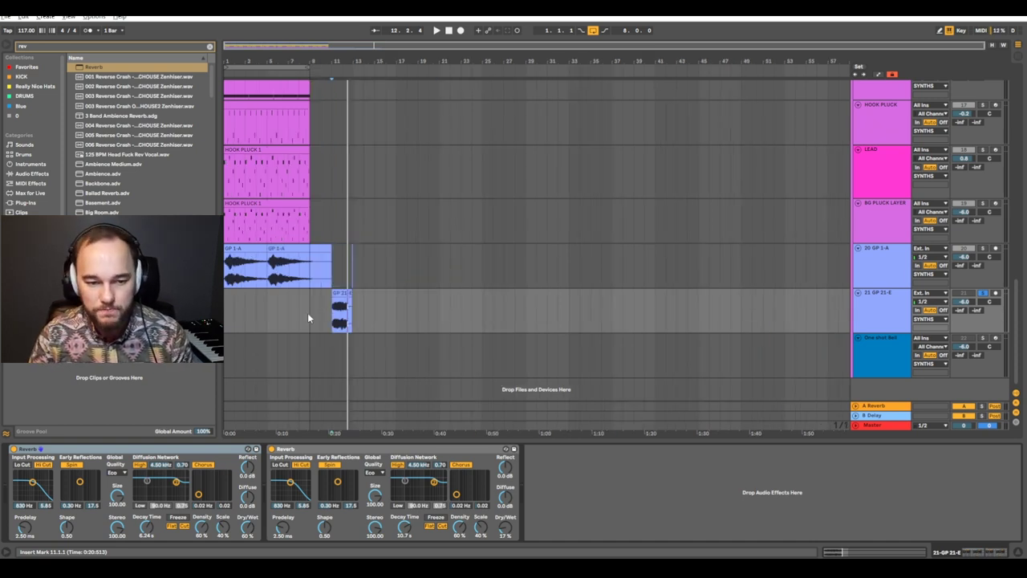
scroll(443, 289, up, 3)
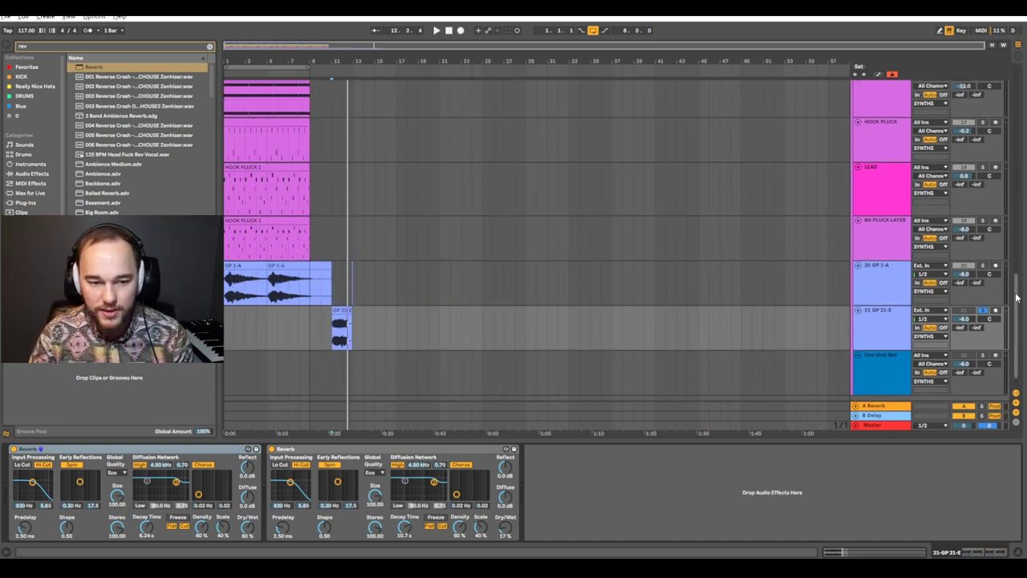
drag(308, 280, 17, 25)
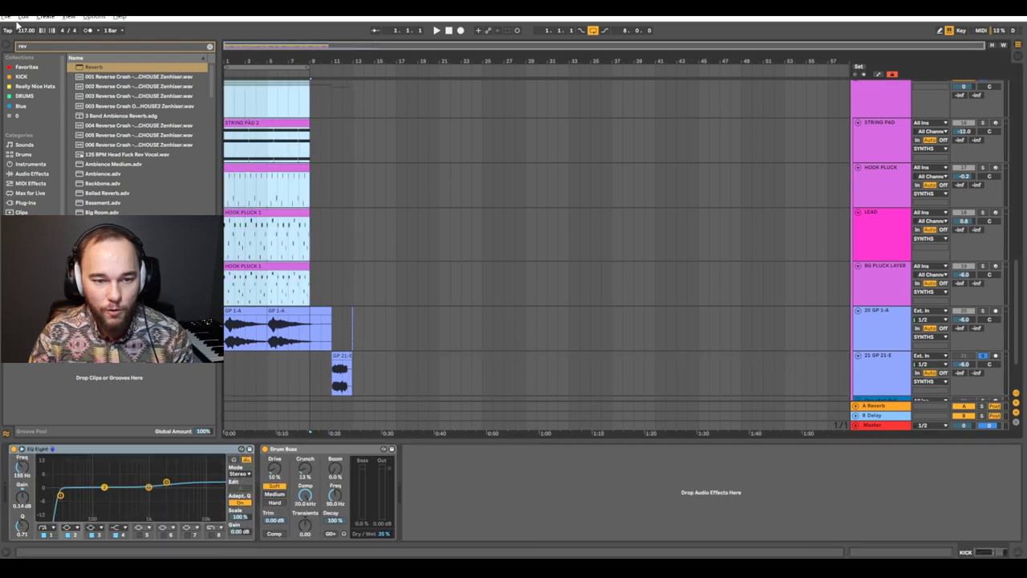
key(ctrl+d)
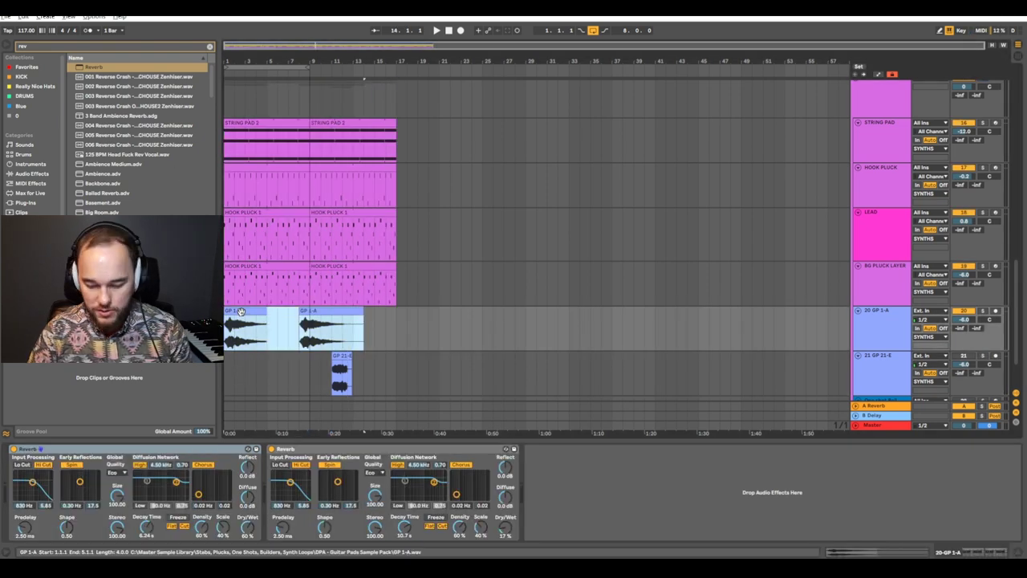
Shift both GP 1-A clips four bars later so that the first one starts at bar 5.
key(Right)
key(Right)
key(Right)
key(Right)
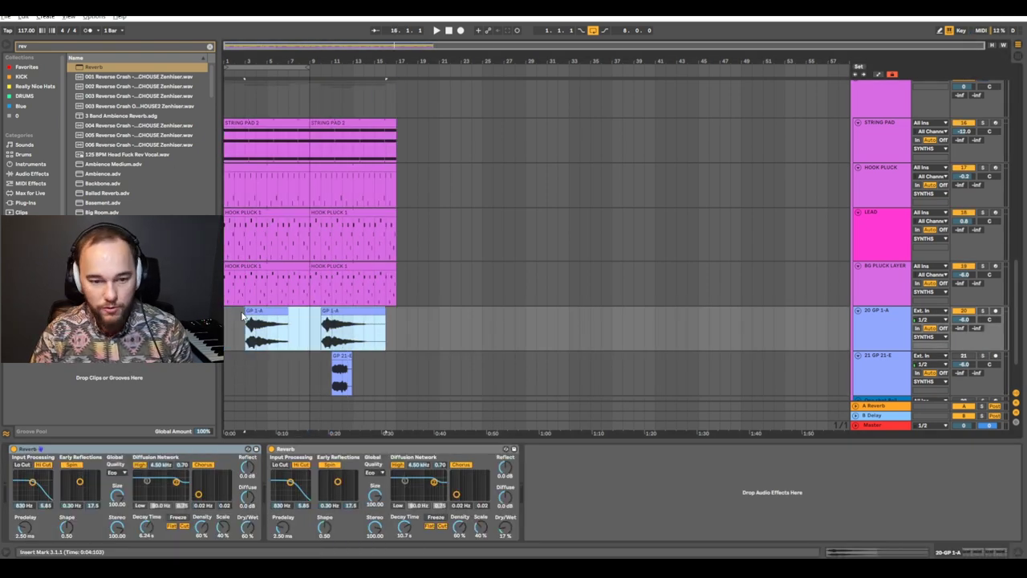
click(239, 313)
scroll(256, 314, down, 1)
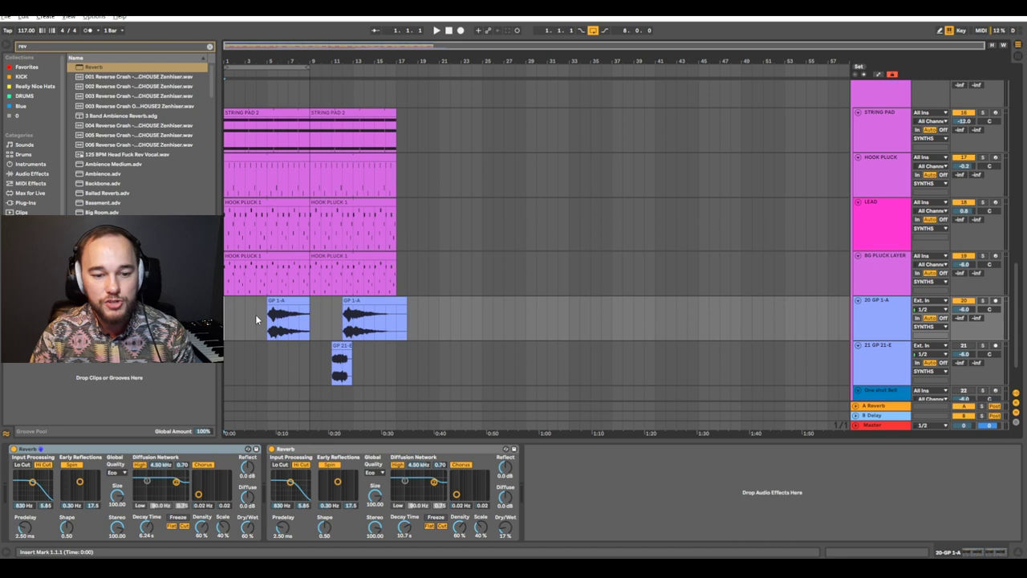
click(876, 322)
click(277, 301)
click(272, 319)
scroll(294, 343, down, 2)
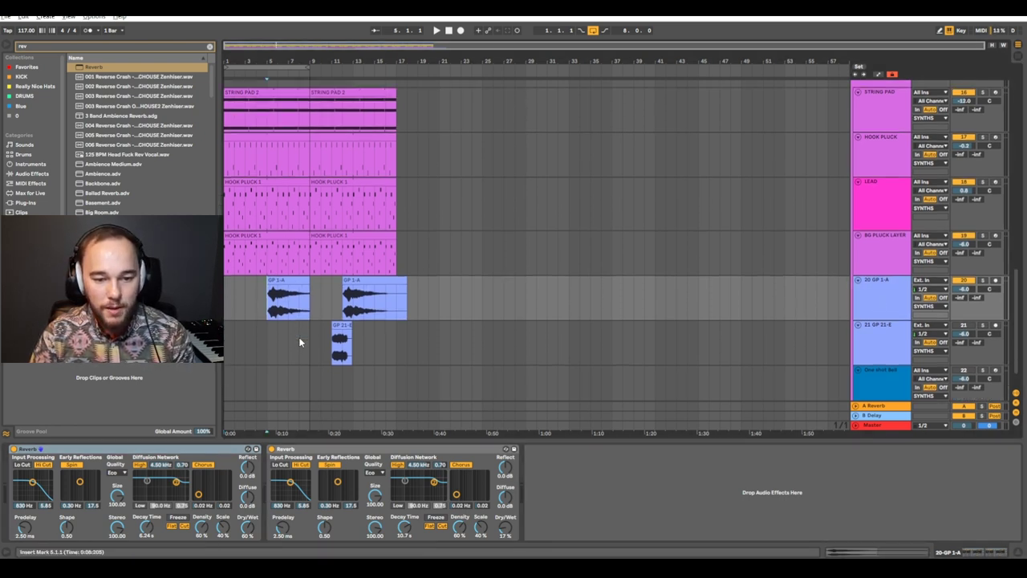
Activate the One shot Bell track and copy both Reverbs from 20 GP 1-A to the end of its device chain.
scroll(771, 349, down, 2)
click(743, 346)
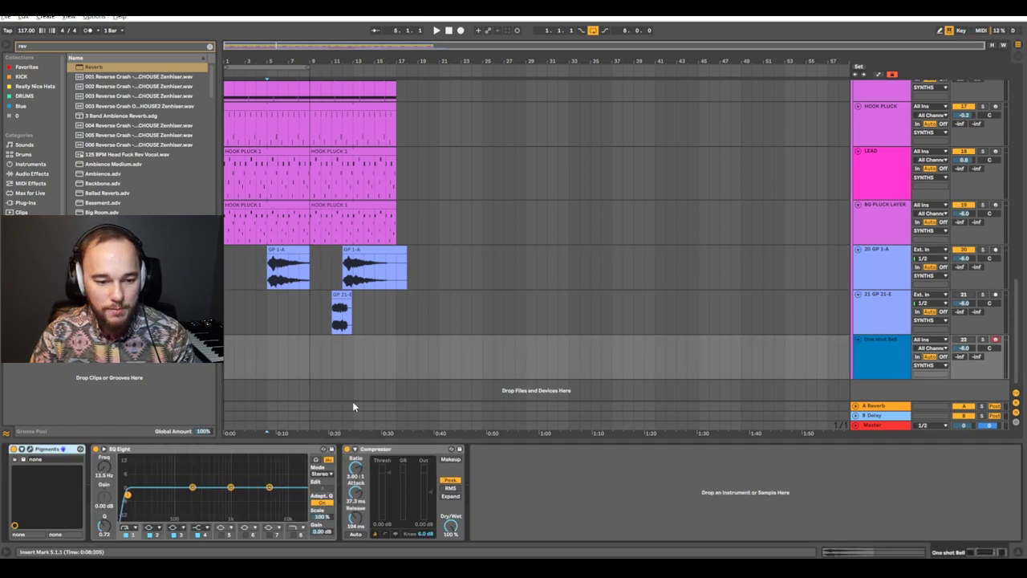
click(885, 357)
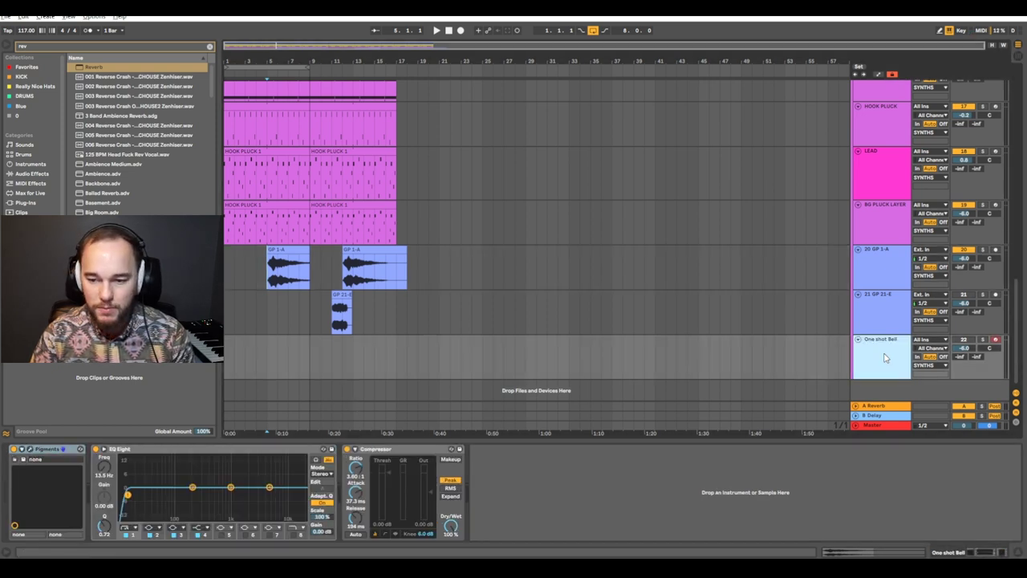
click(962, 342)
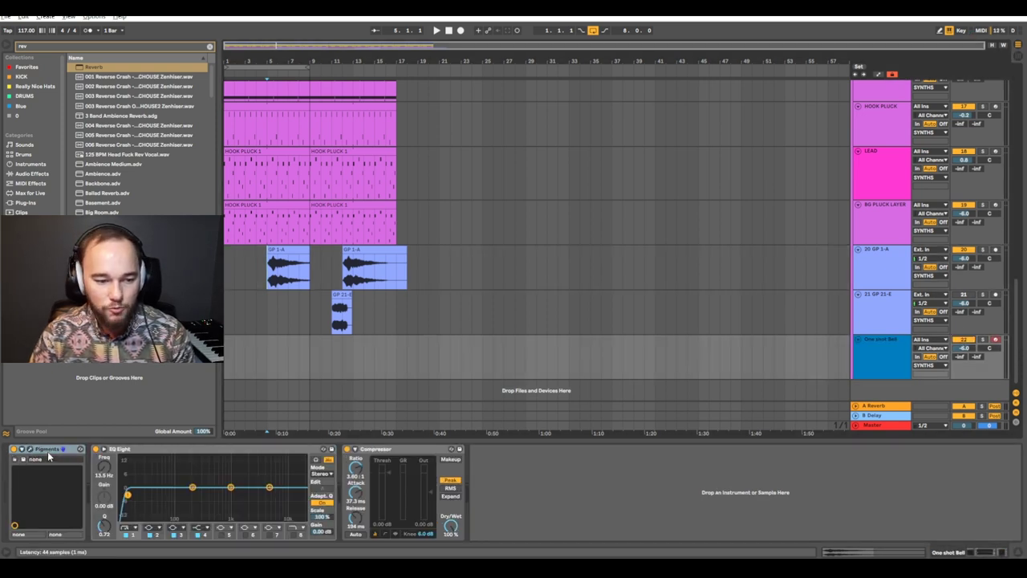
click(907, 285)
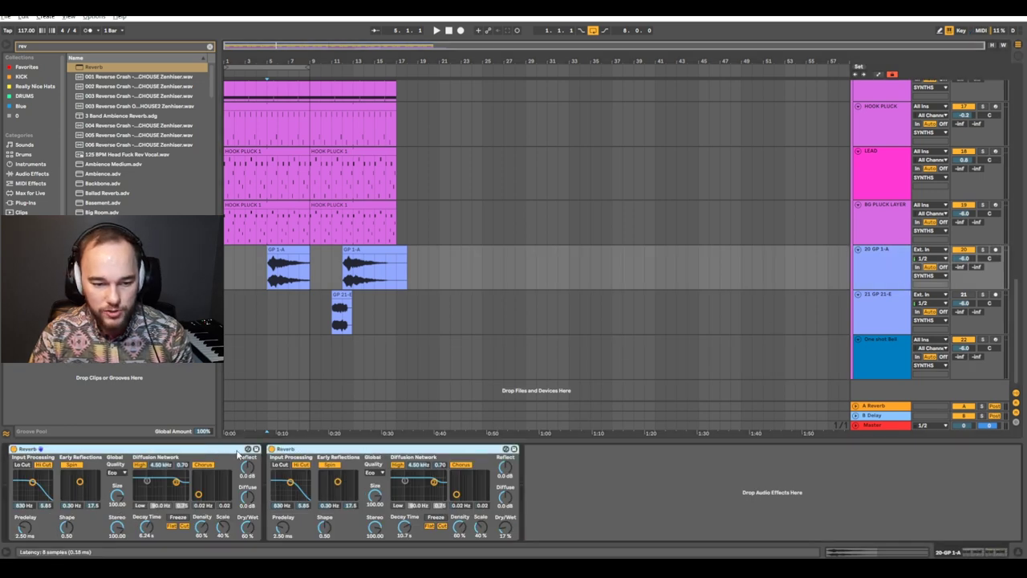
click(892, 353)
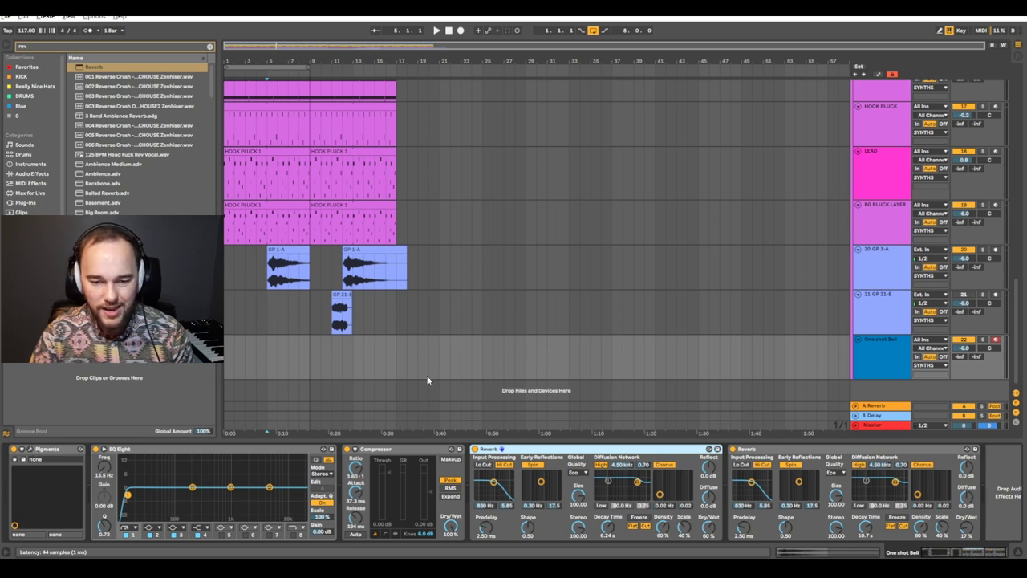
Open Pigments on the One shot Bell track, audition notes of the Astral Bell preset and close the plug-in window.
drag(484, 557, 550, 110)
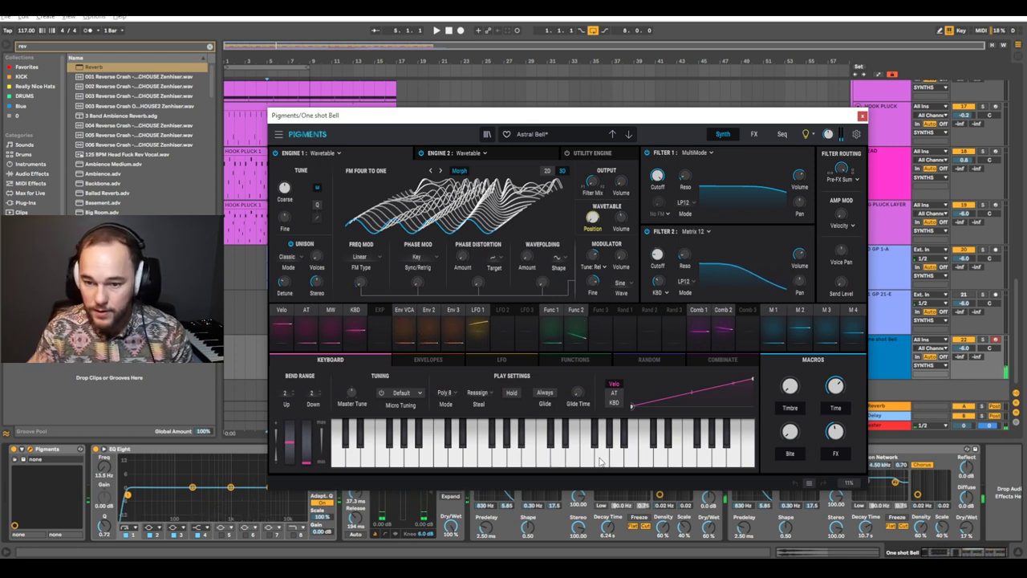
click(413, 460)
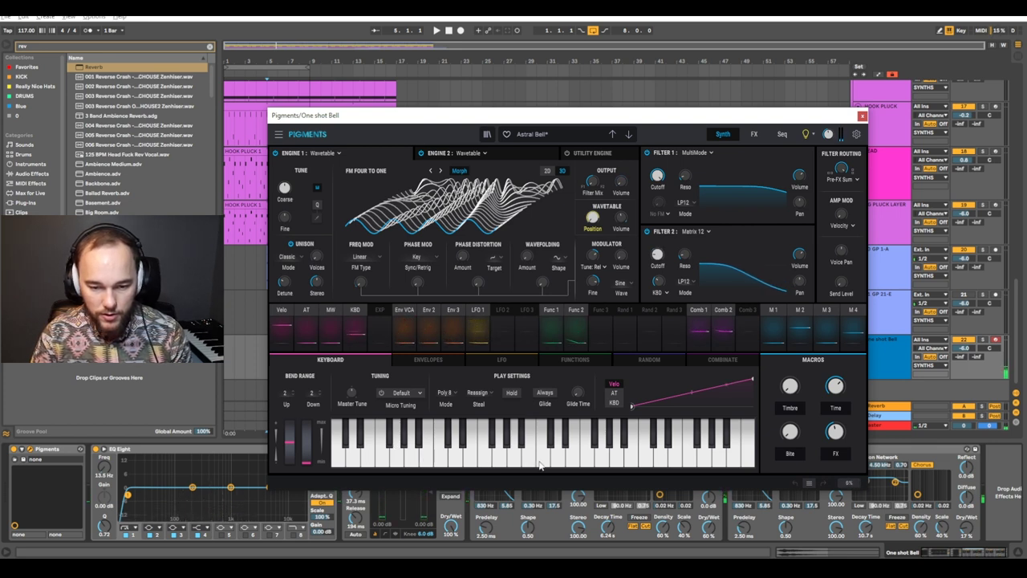
click(505, 462)
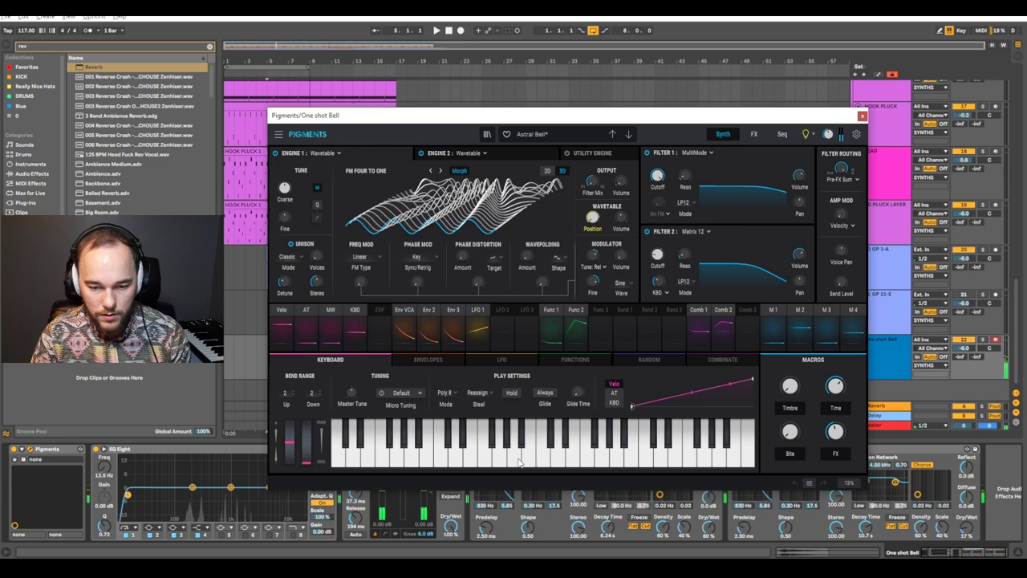
click(863, 115)
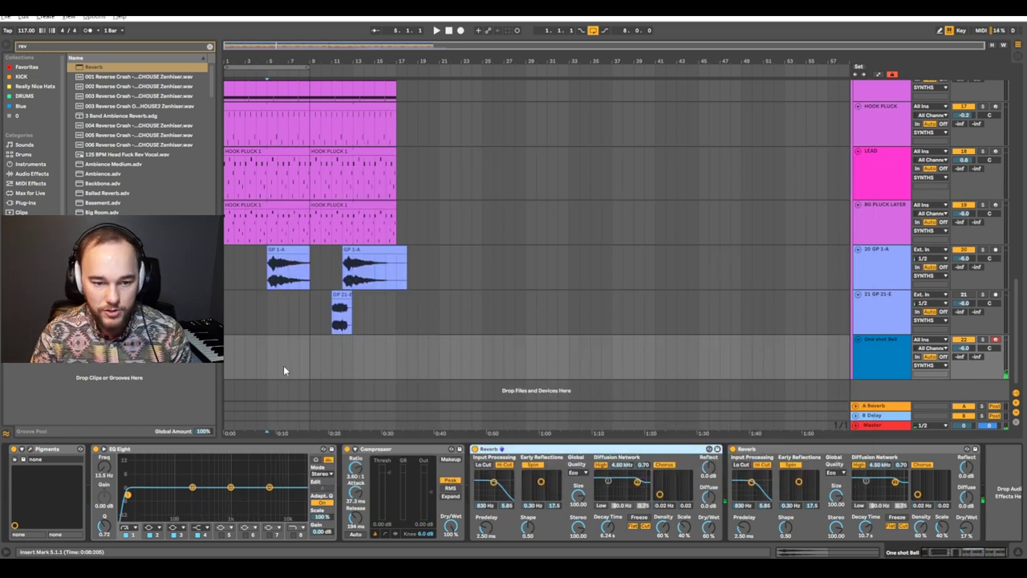
Create a one-bar MIDI clip at bar 3 on the One shot Bell track and draw an A2 note at 1.1.4.
double_click(245, 360)
drag(130, 442, 153, 442)
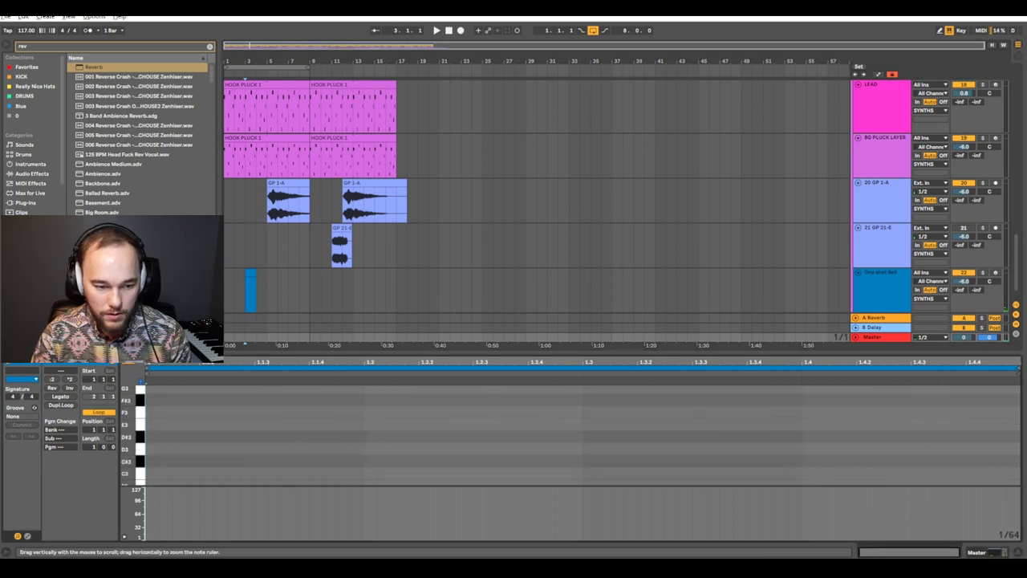
scroll(150, 459, down, 3)
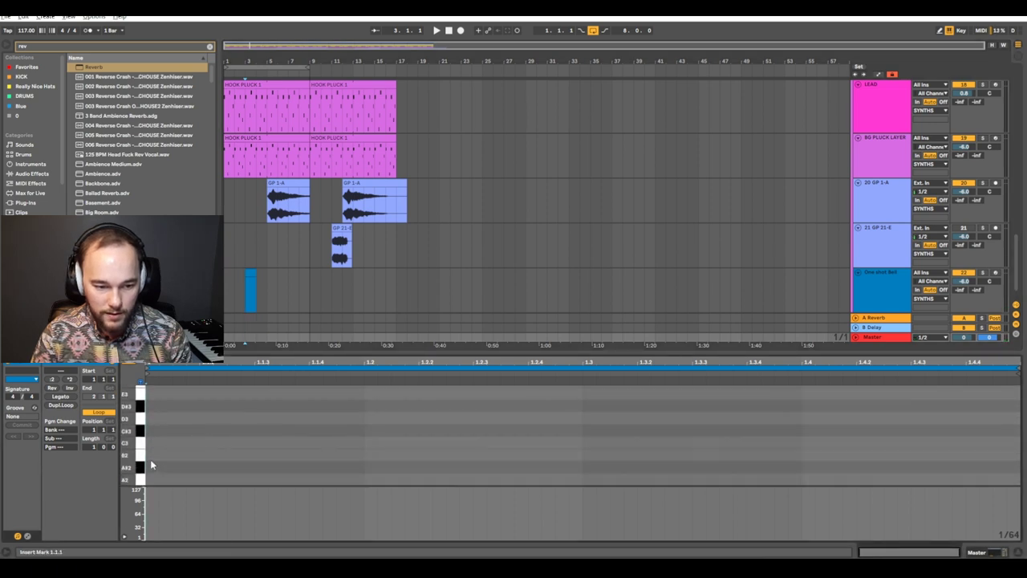
double_click(343, 479)
scroll(913, 263, down, 1)
Shape EQ Eight on the One shot Bell track with a low cut at 220 Hz and reduced highs.
click(913, 263)
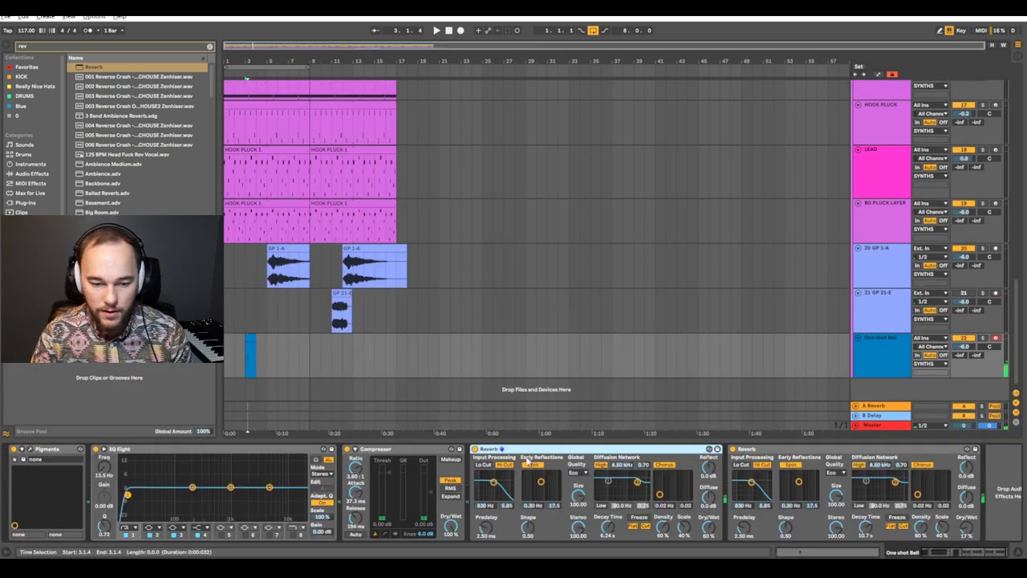
click(127, 495)
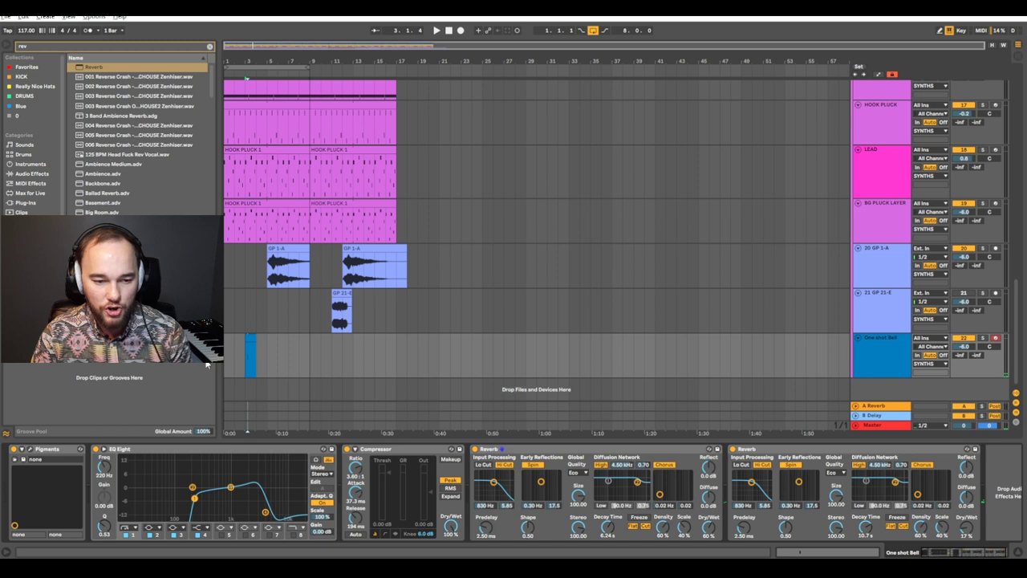
click(238, 352)
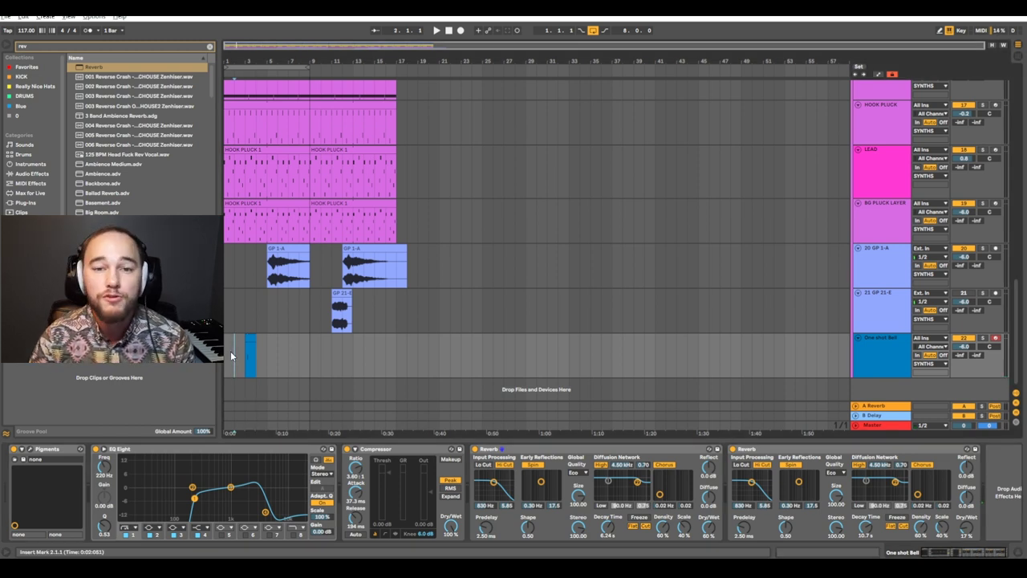
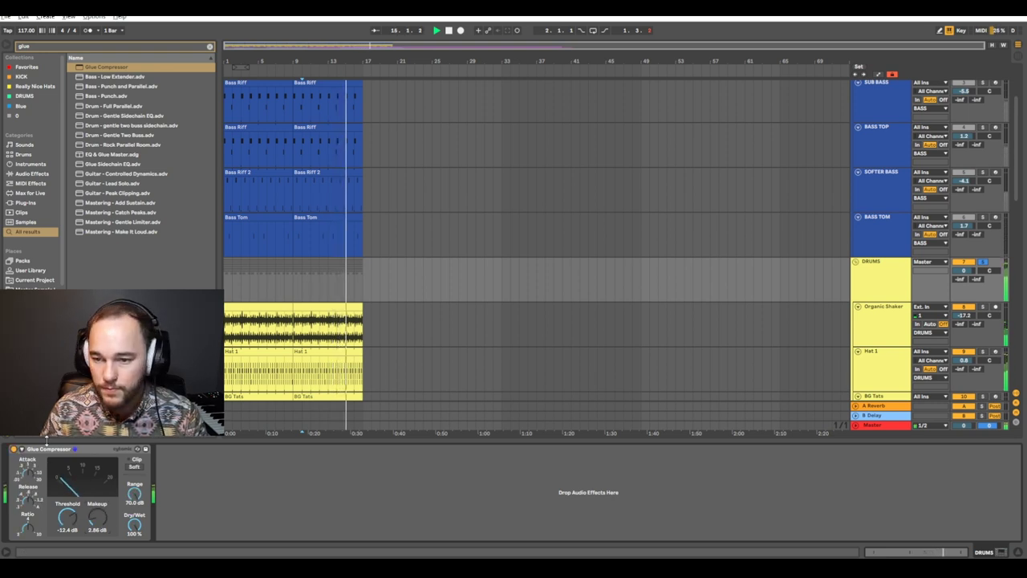
Lower the volume of the Tail chain in the Hat 1 track's Drum Rack.
scroll(814, 251, down, 4)
scroll(815, 247, up, 1)
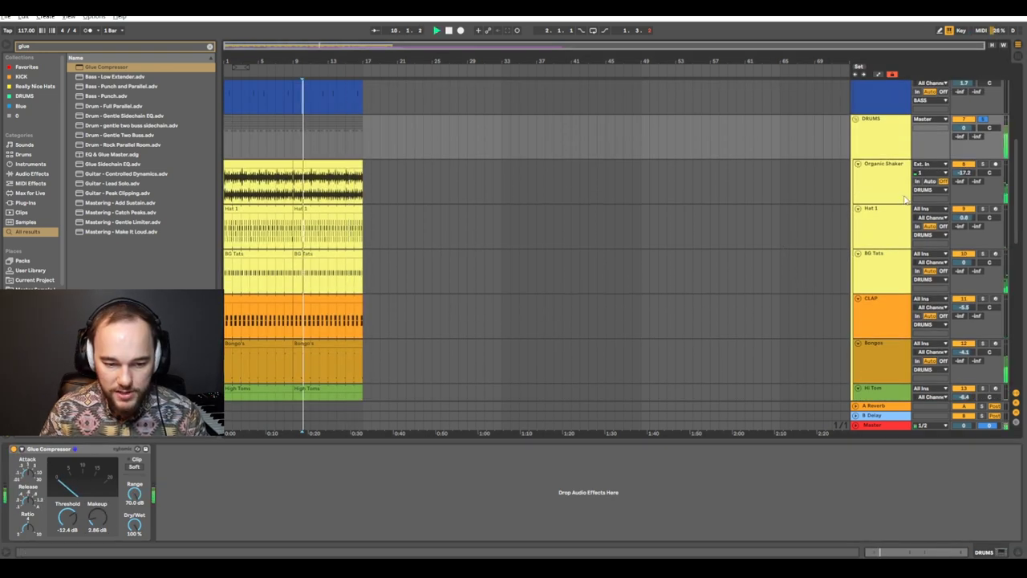
click(815, 240)
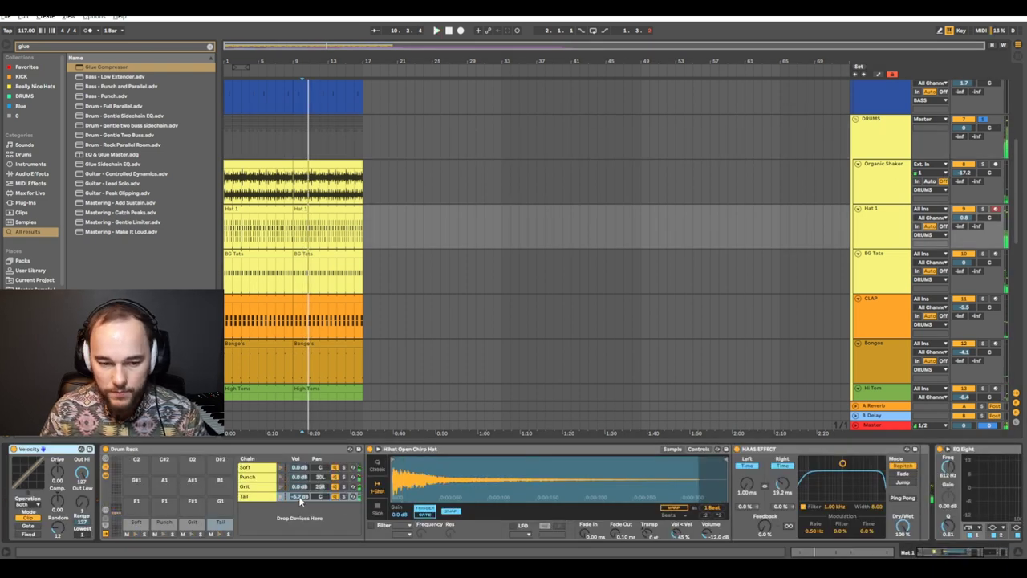
click(300, 497)
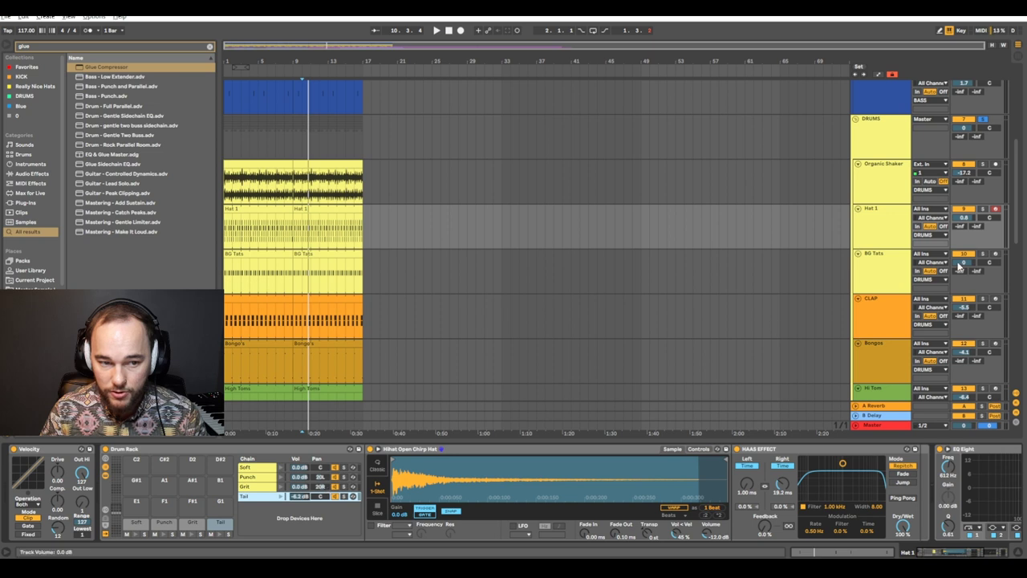
Delete the Tail notes from the first Hat 1 clip, keeping them in the second clip.
click(264, 211)
double_click(269, 208)
drag(242, 394, 973, 330)
key(Delete)
click(274, 209)
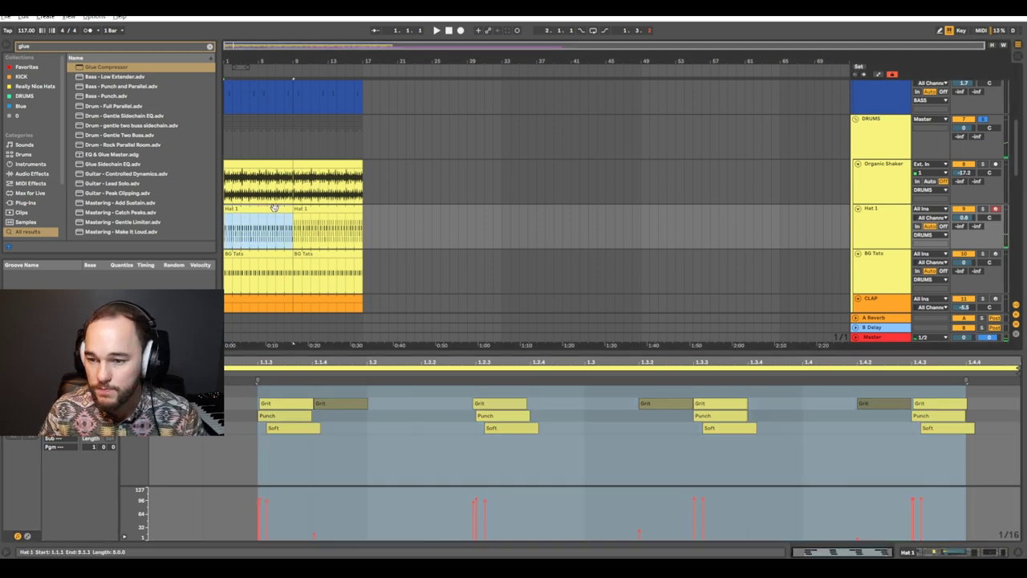
key(ctrl+z)
Set the CLAP track volume to 0 dB and rebalance its Drum Rack, with the Punch chain at -2.4 dB.
scroll(688, 223, down, 5)
key(space)
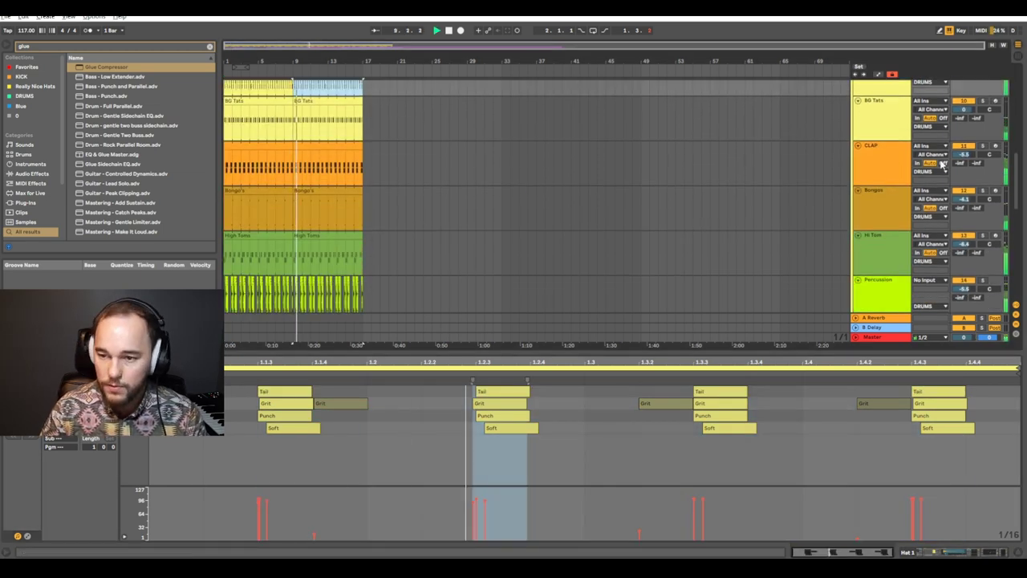
click(943, 163)
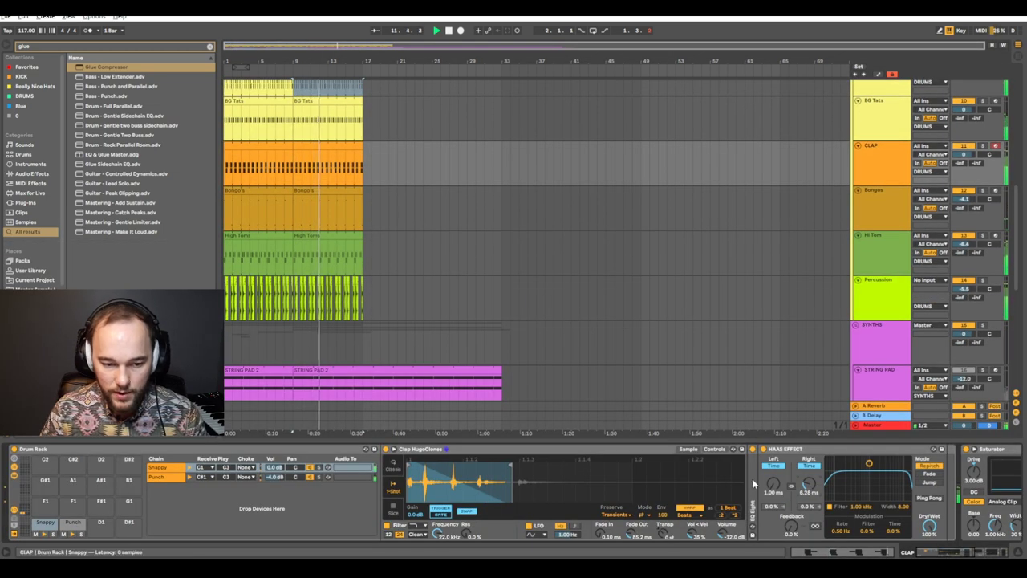
click(267, 479)
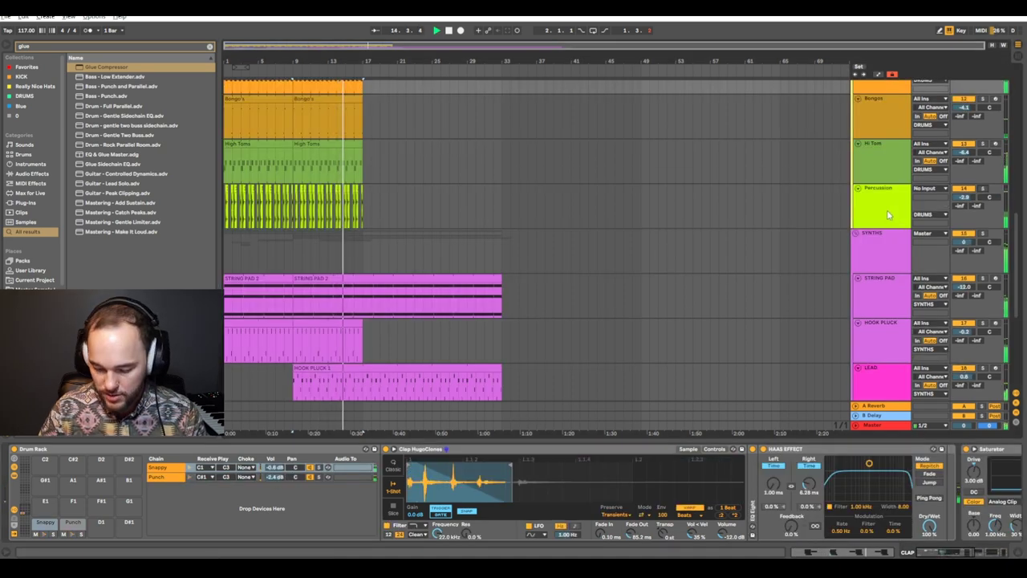
Lower HOOK PLUCK's Wavetable filter frequency to 62.5 Hz and cut its EQ Eight low band deeper at 182 Hz.
scroll(726, 230, down, 2)
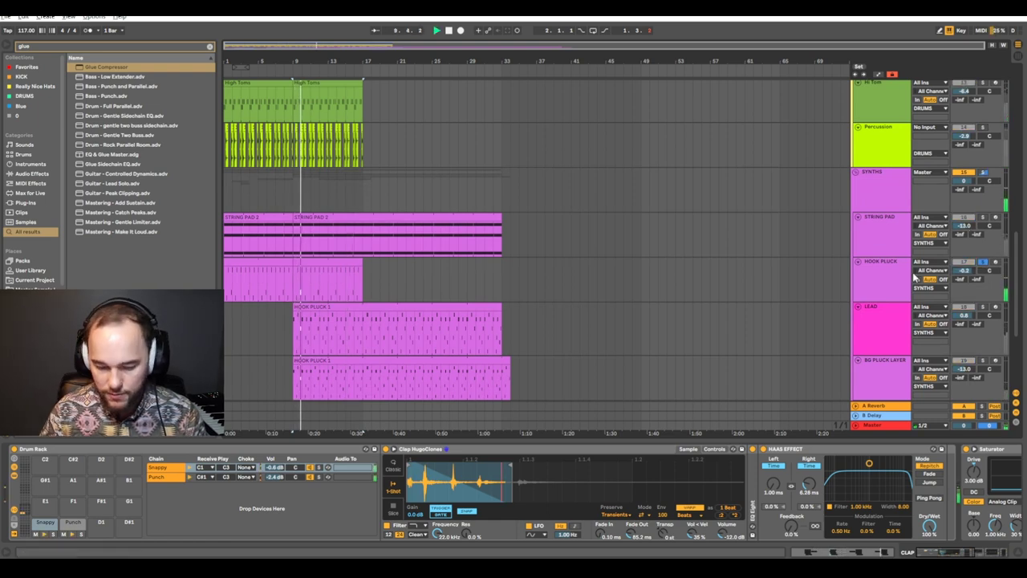
click(891, 270)
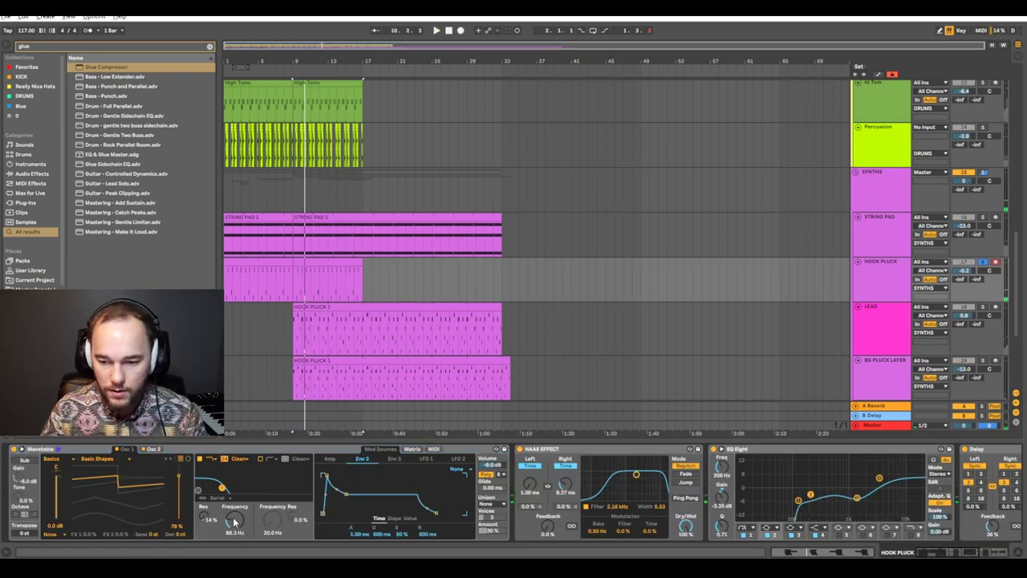
drag(235, 522, 236, 527)
key(space)
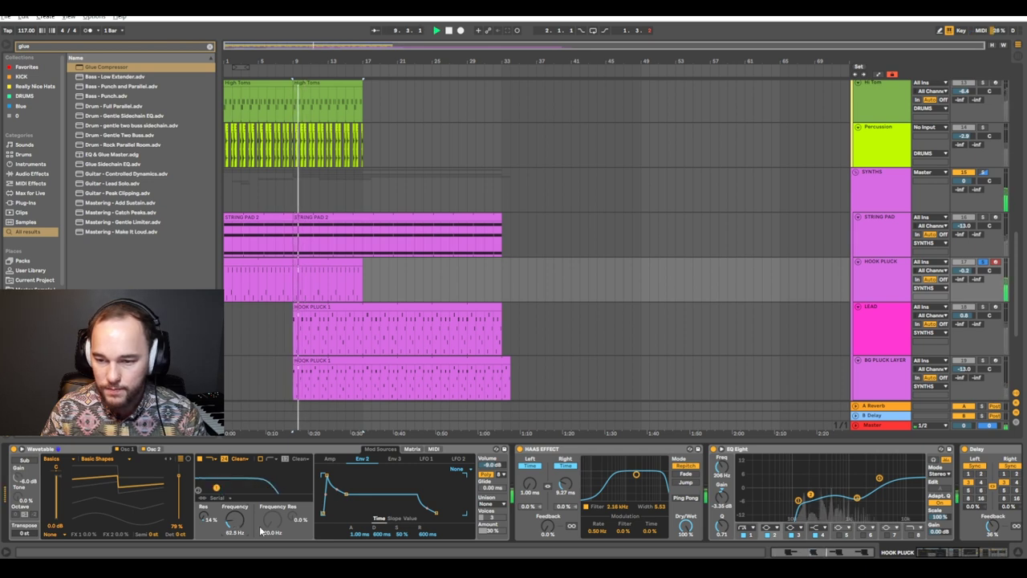
drag(810, 496, 807, 500)
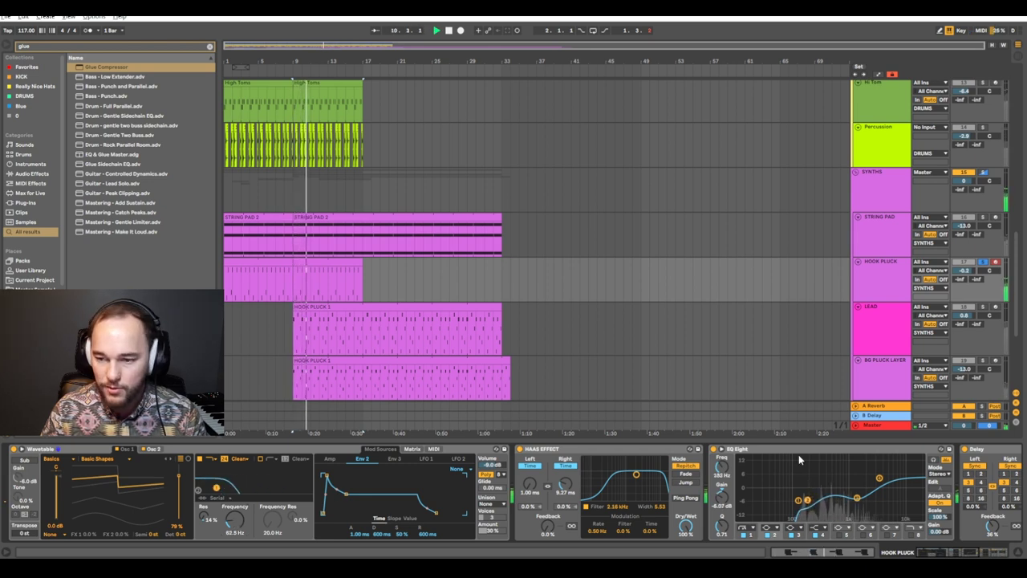
Set the BG PLUCK LAYER track volume to -15.7 dB during playback.
scroll(461, 297, down, 3)
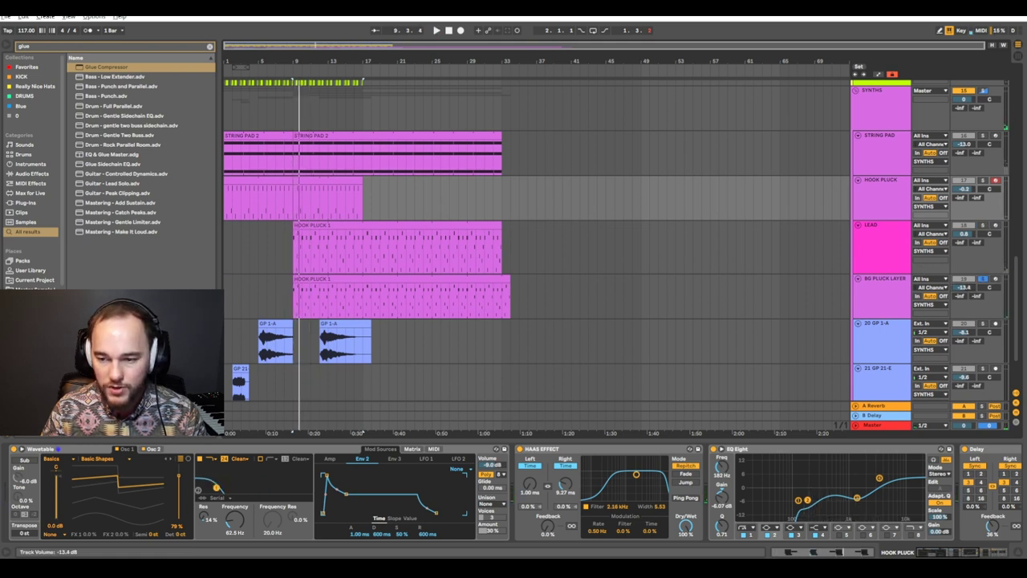
key(space)
drag(966, 287, 967, 290)
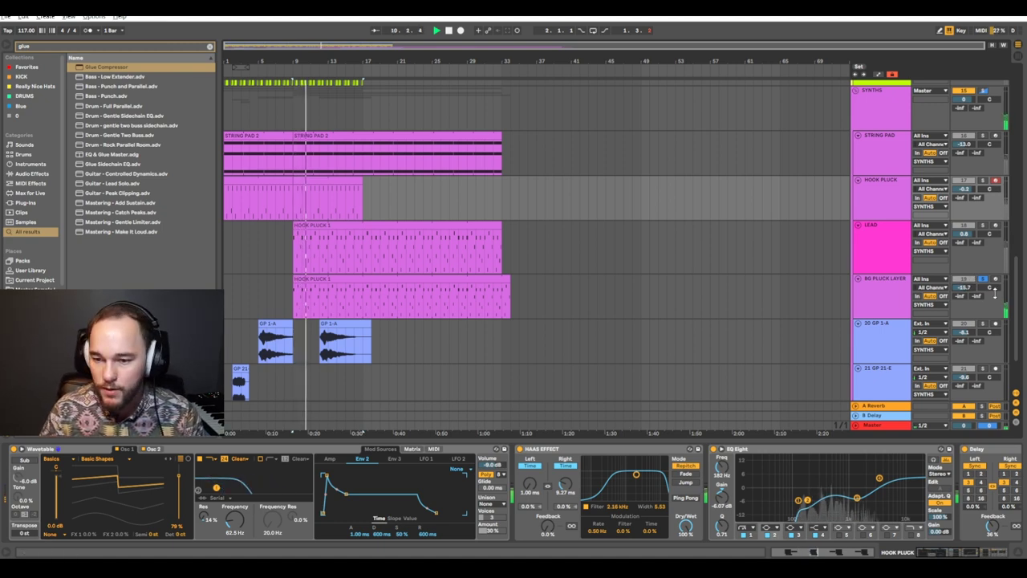
Play the section with the guitar pad clip and slightly lower the volume of the 20 GP 1-A track.
scroll(491, 289, down, 2)
click(491, 289)
click(982, 274)
drag(966, 281, 966, 285)
key(space)
Group the 20 GP 1-A and 21 GP 21-E tracks.
double_click(890, 284)
click(891, 321)
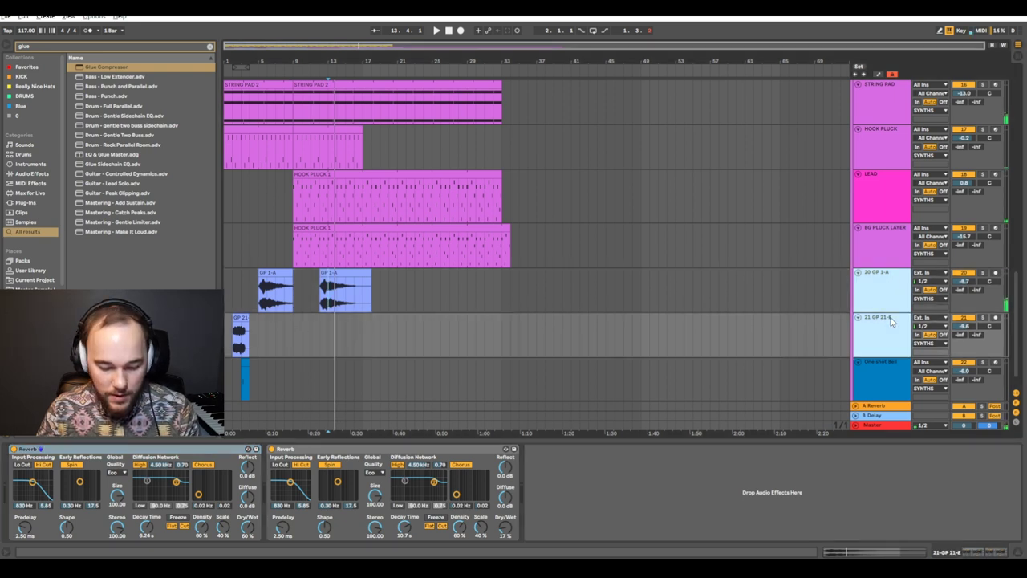
key(ctrl+g)
scroll(879, 321, down, 2)
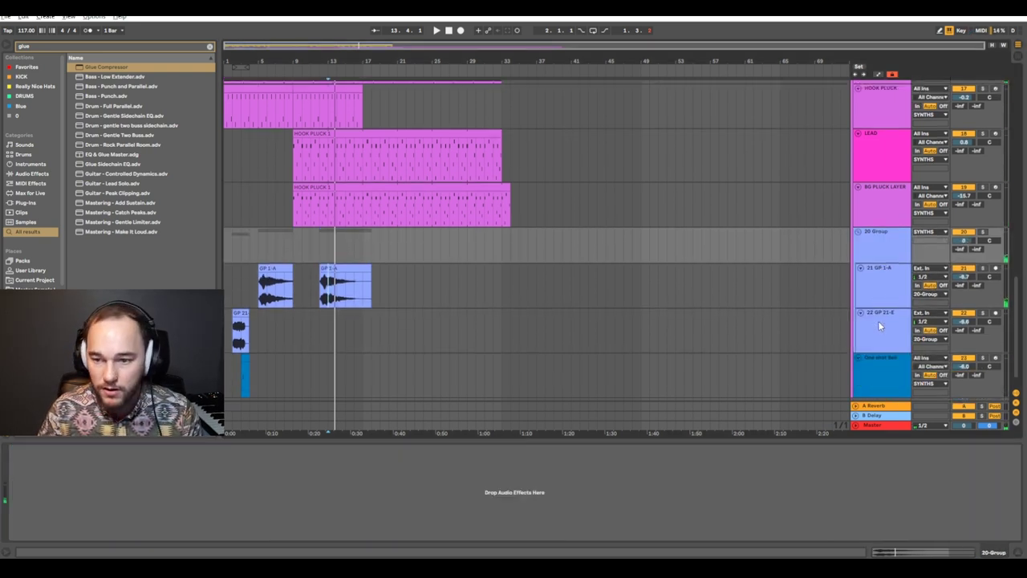
Add EQ Eight to the new guitar pad group and play it back from bar 13.
key(ctrl+f)
text(eq)
click(94, 77)
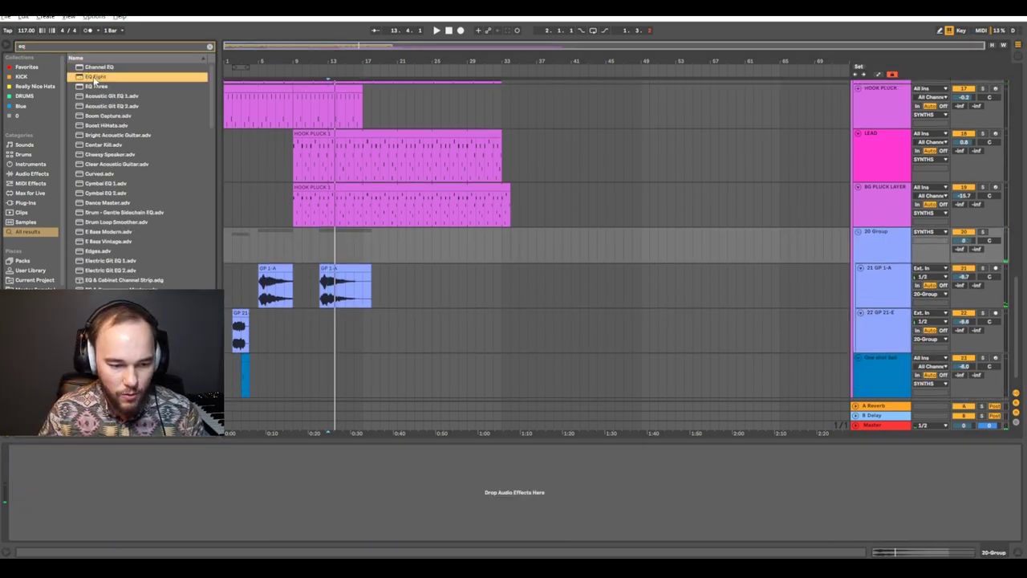
key(Return)
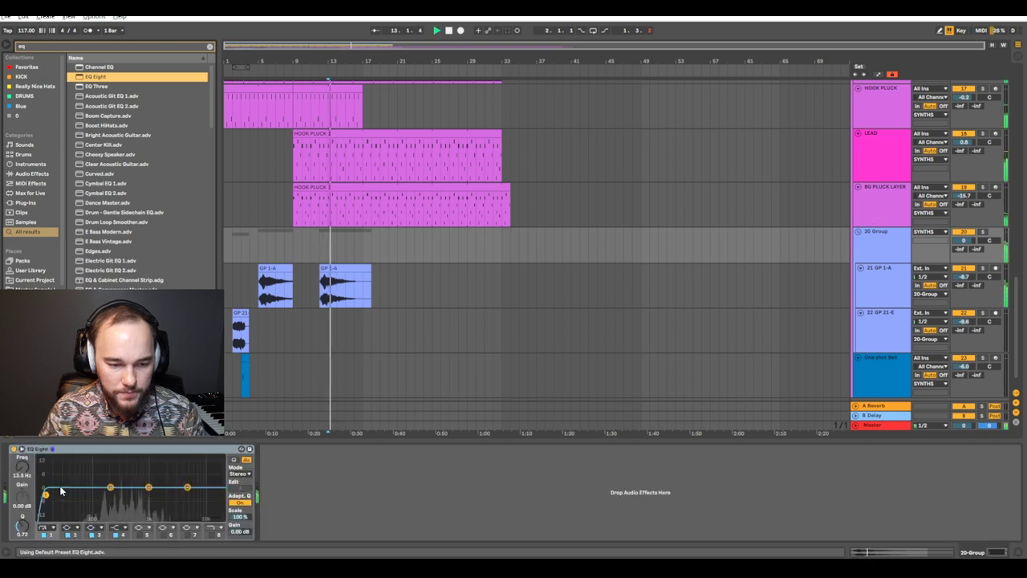
key(space)
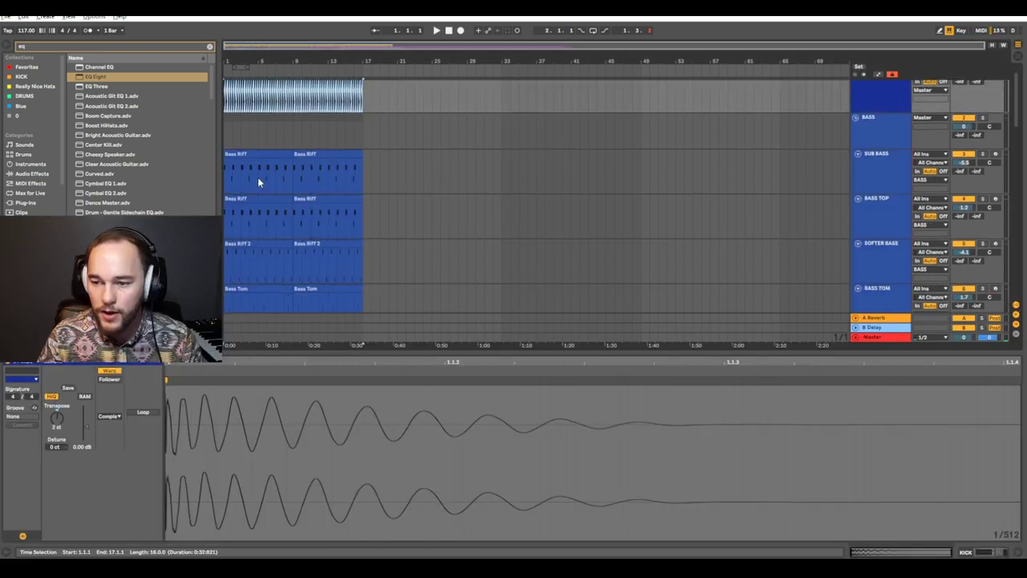
scroll(361, 237, down, 10)
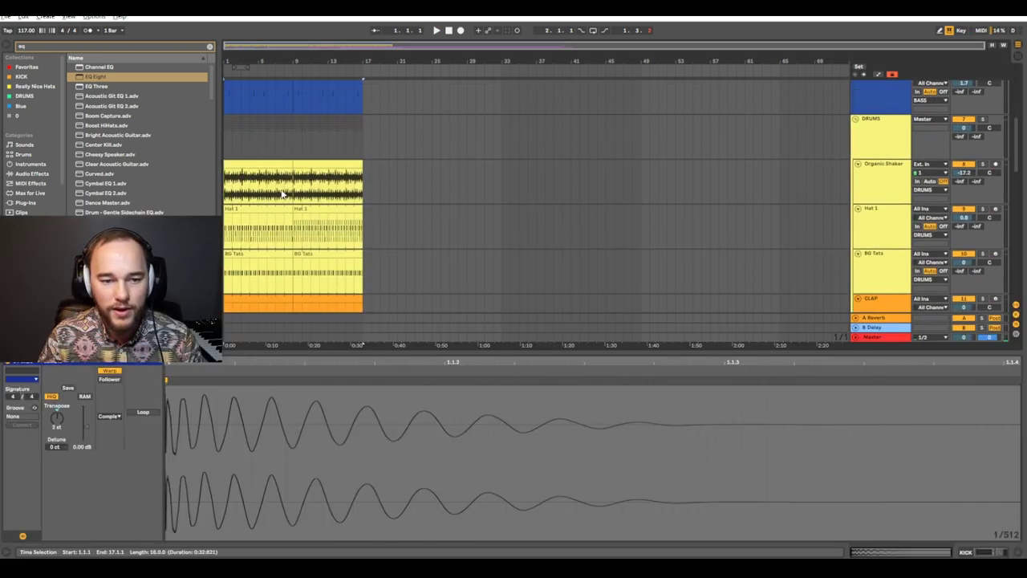
scroll(361, 226, down, 4)
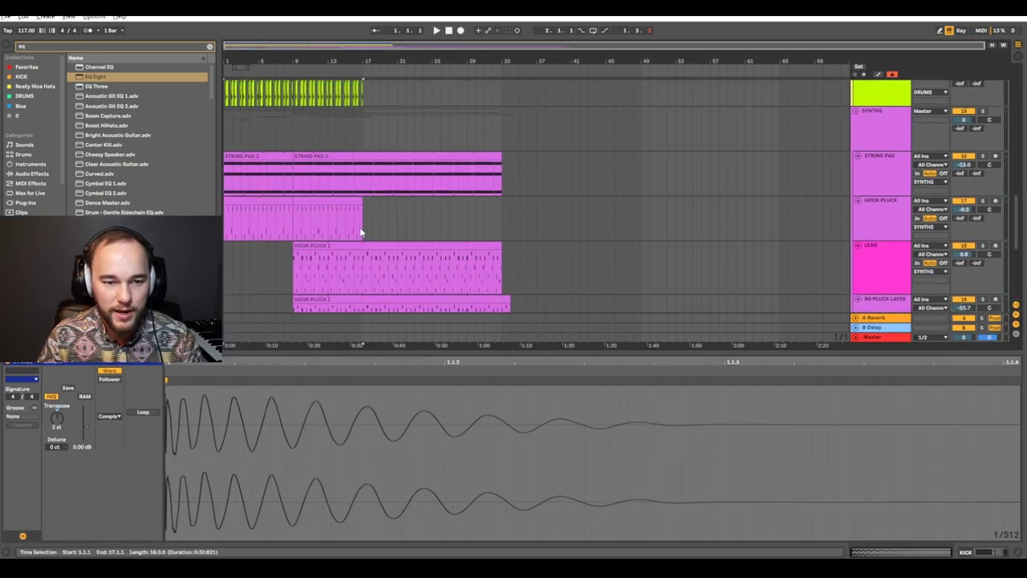
scroll(360, 216, up, 3)
scroll(360, 202, down, 1)
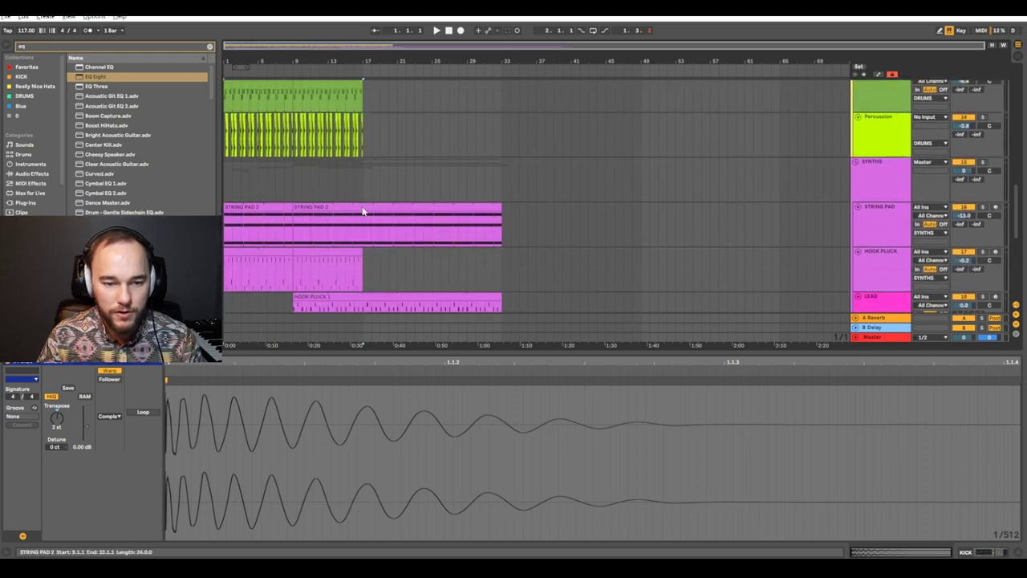
scroll(353, 192, up, 7)
Automate the LEAD track's Filter 1 Frequency to rise from bar 17 and fall back just before Drop back.
click(346, 178)
click(373, 178)
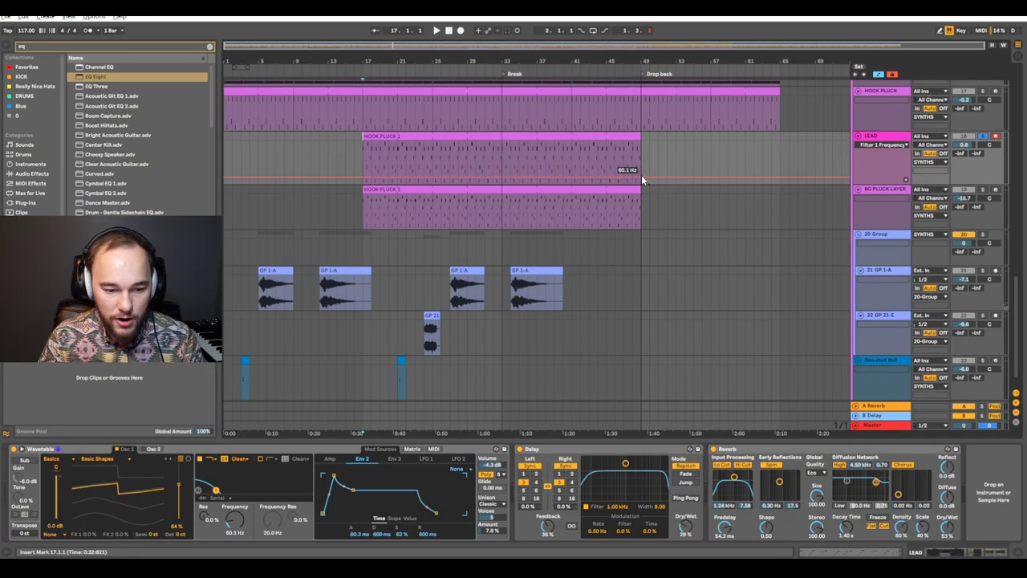
drag(641, 175, 620, 171)
Automate EQ Eight's 8 Frequency A on BG PLUCK LAYER to rise from bar 17 to 23.0 kHz at Break, then fall by Drop back.
click(439, 219)
drag(363, 201, 365, 216)
drag(503, 217, 504, 195)
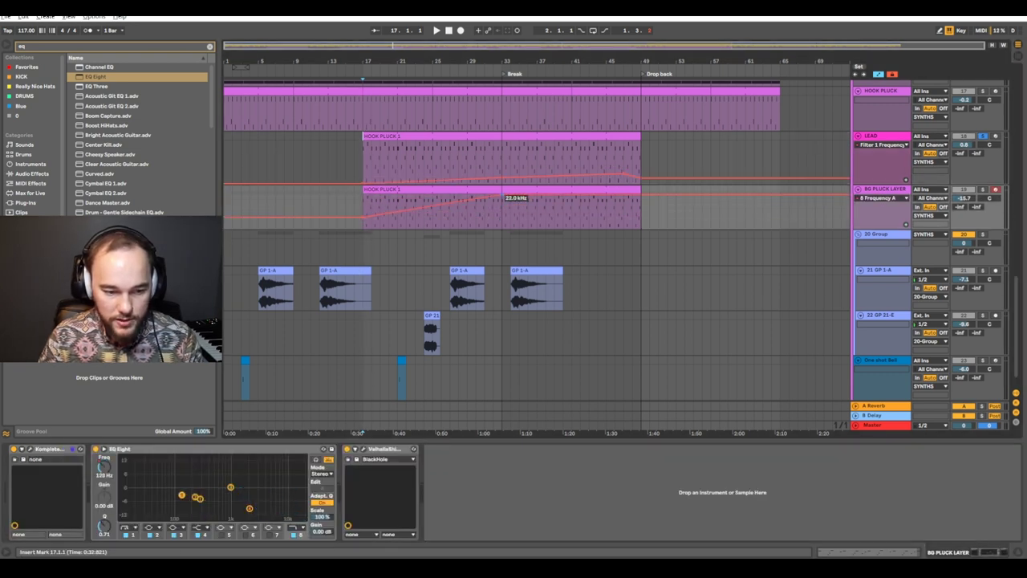
drag(635, 200, 636, 220)
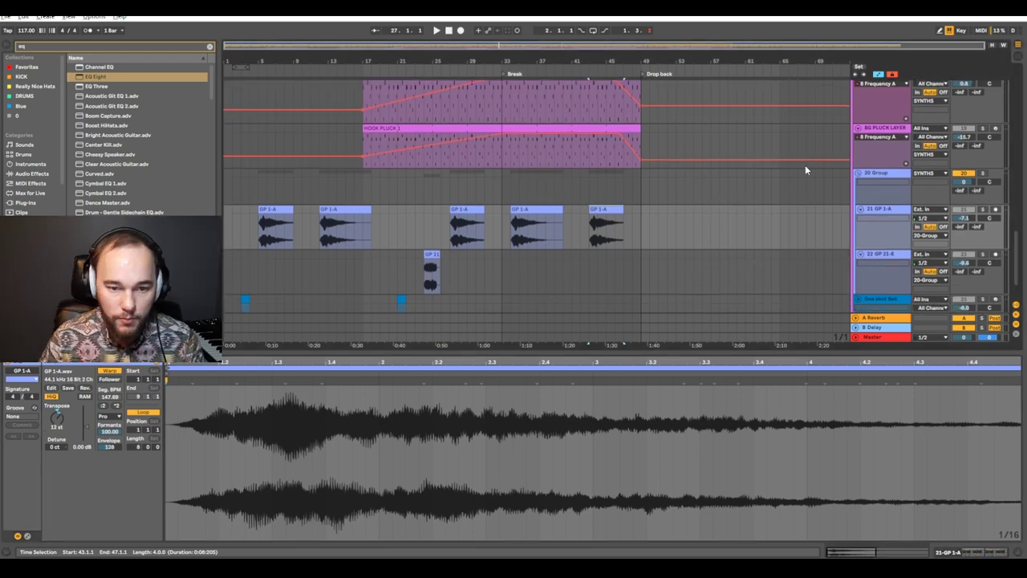
Place the Crash-909 sample at bar 48 on a new audio track below One shot Bell.
click(491, 175)
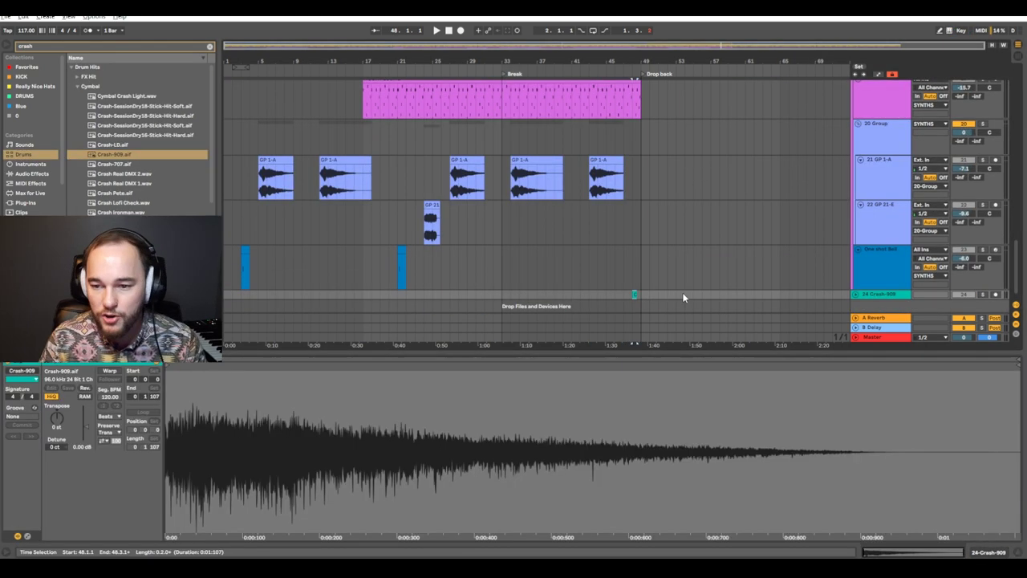
scroll(688, 285, up, 3)
scroll(886, 291, down, 1)
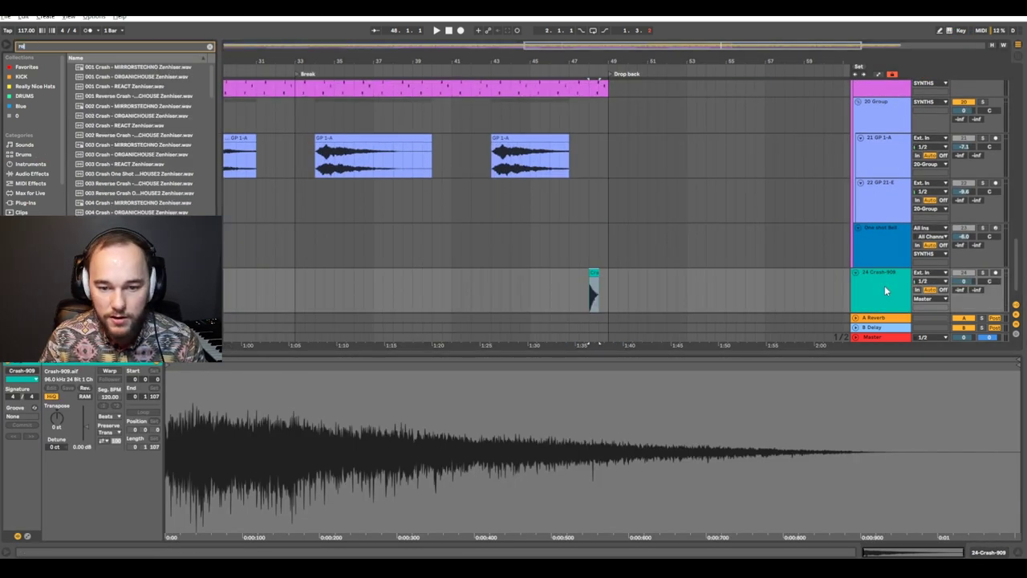
Freeze the 24-Crash-909 track with a Reverb set to about 4.18 s decay time and 94 % dry/wet.
right_click(879, 364)
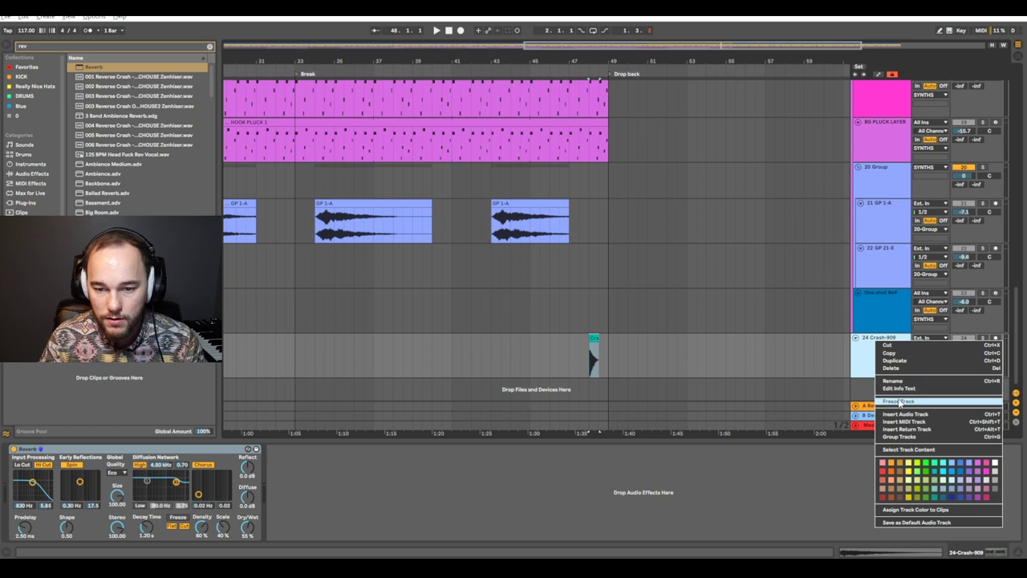
click(883, 402)
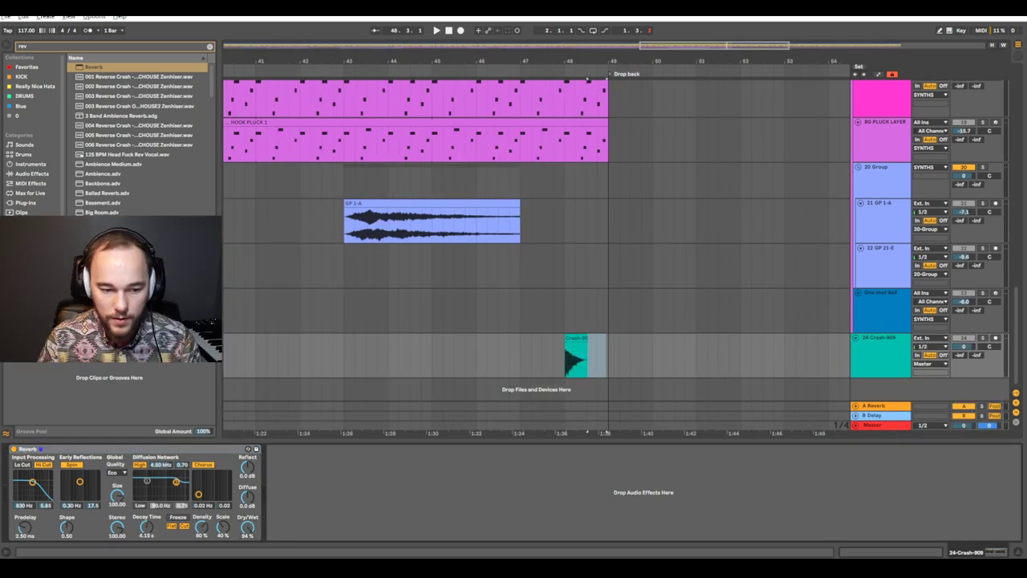
right_click(899, 354)
click(915, 416)
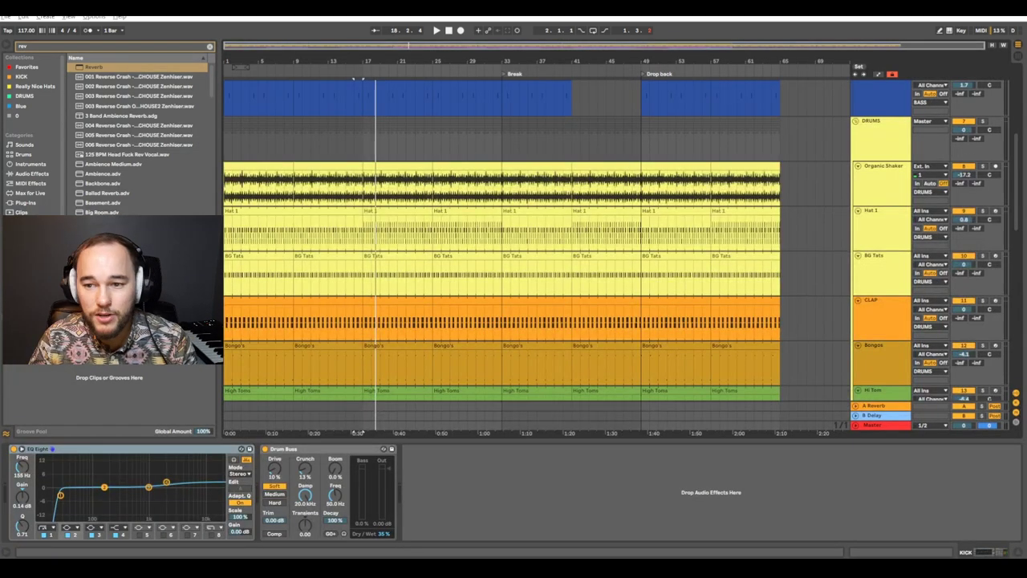
Add a Reverb to the DRUMS group with 743 ms decay time and about 17 % dry/wet, comparing it bypassed and active during playback.
scroll(847, 233, up, 1)
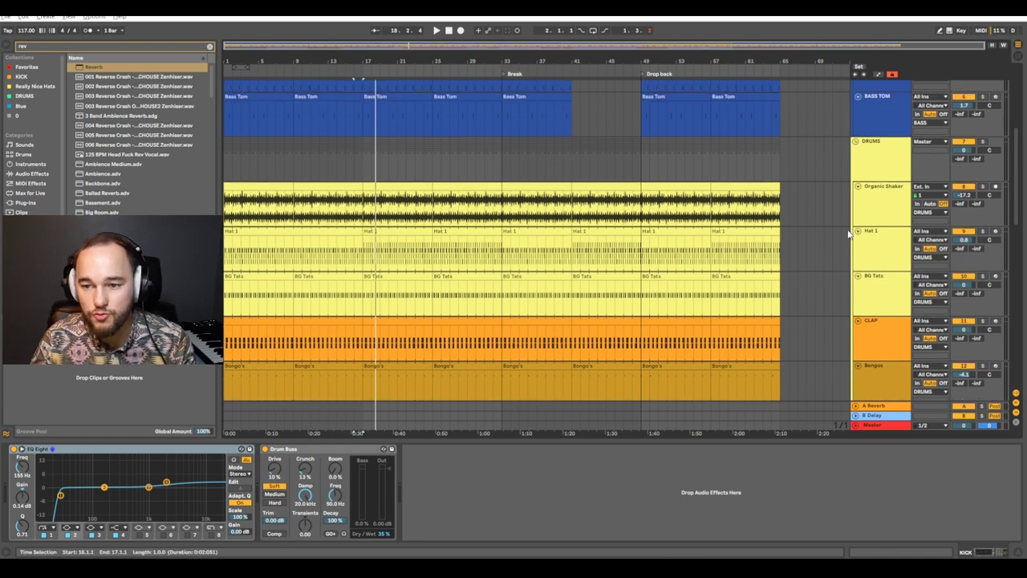
click(897, 172)
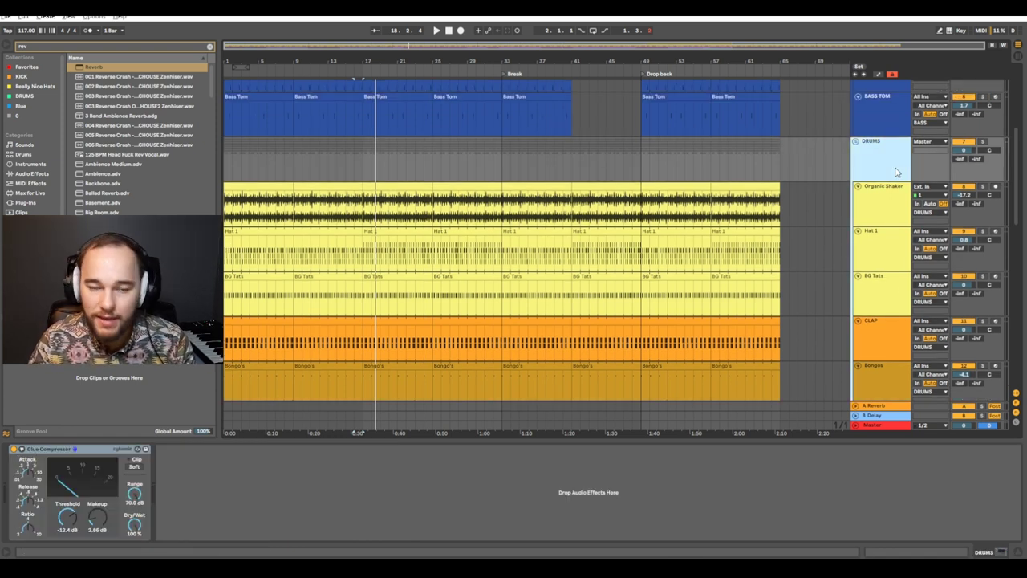
key(ctrl+f)
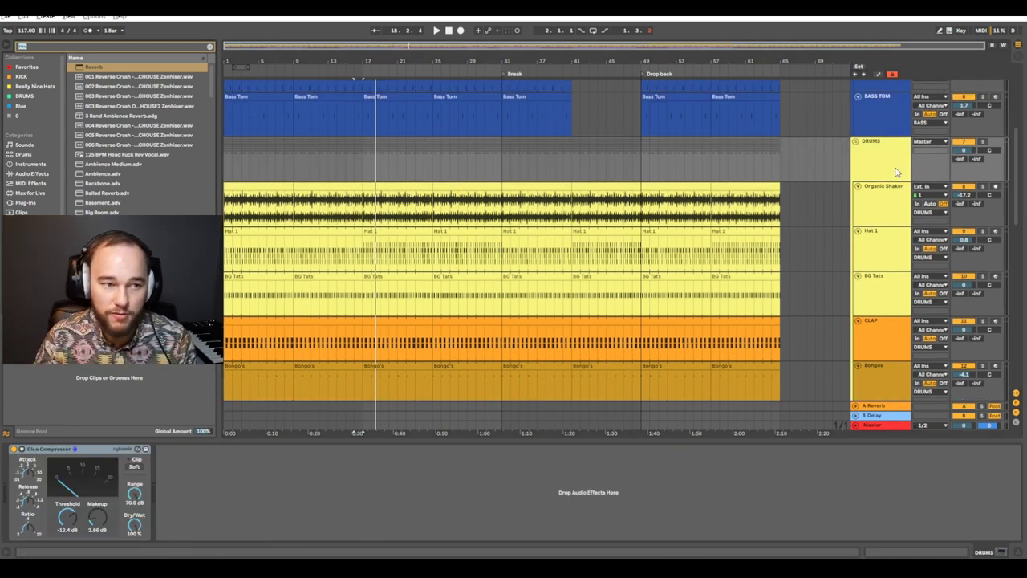
text(hyhyb)
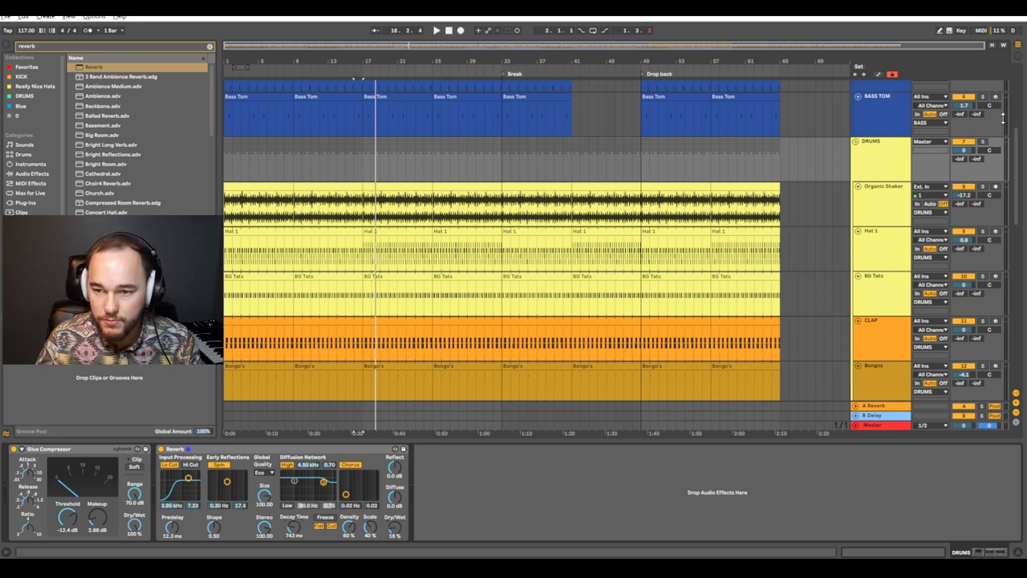
key(space)
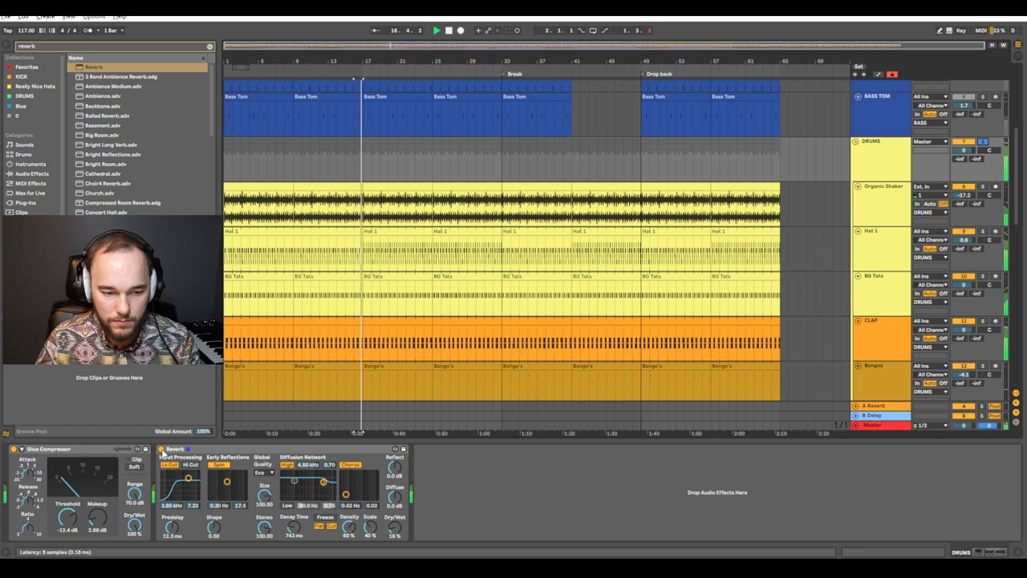
click(161, 450)
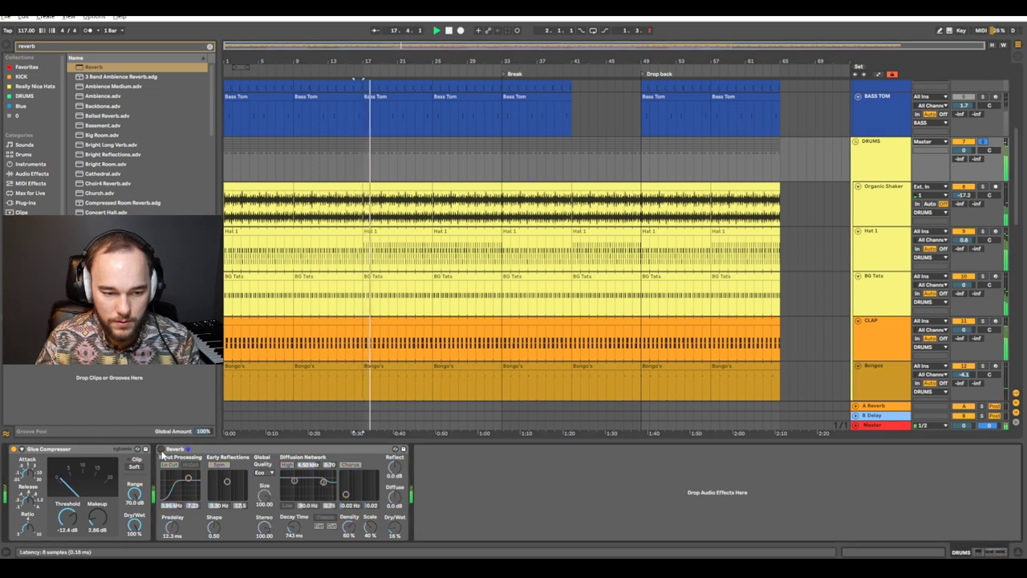
click(161, 450)
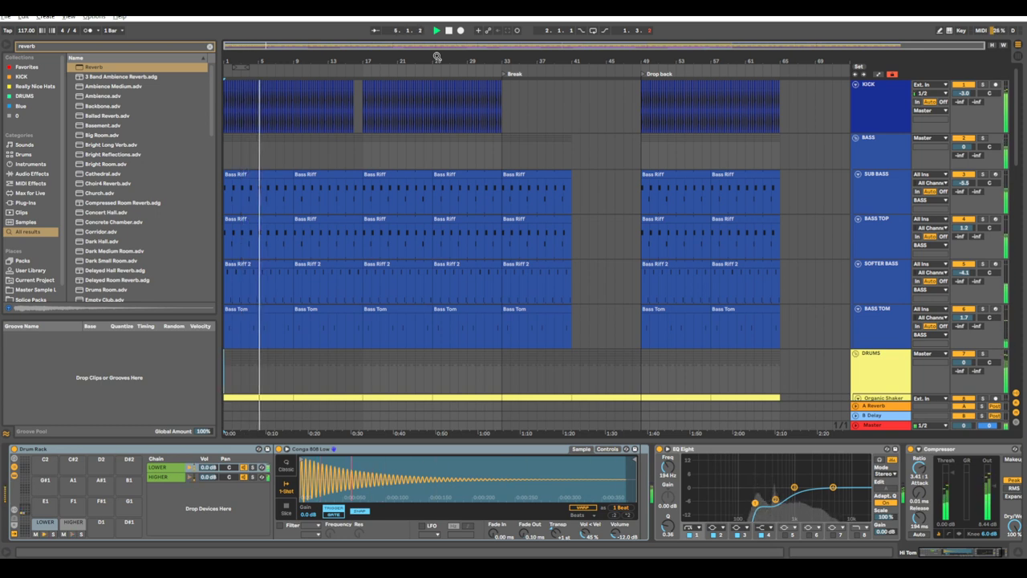
Raise the KICK track's volume to -2.4 dB while the arrangement plays.
click(362, 141)
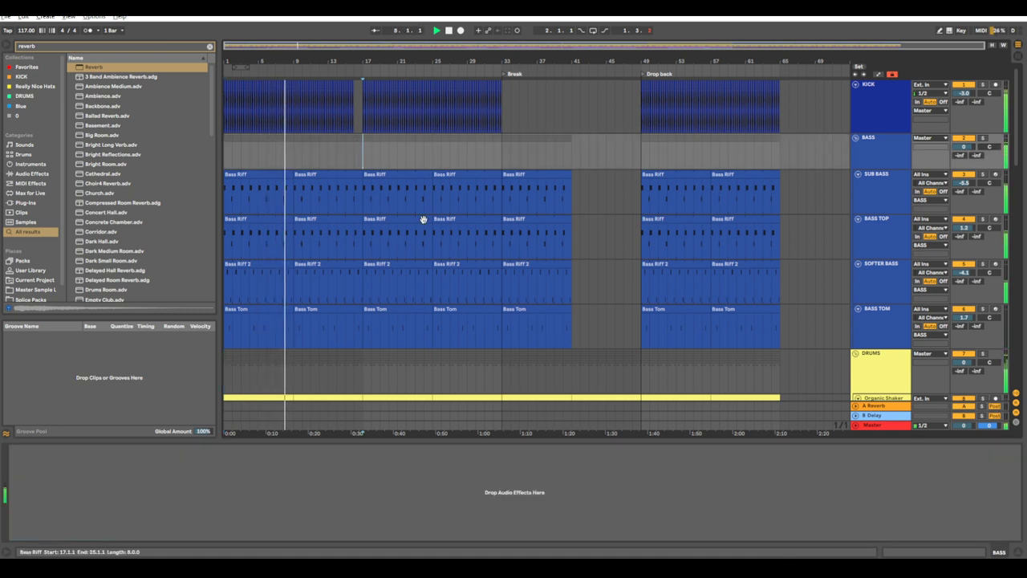
click(837, 360)
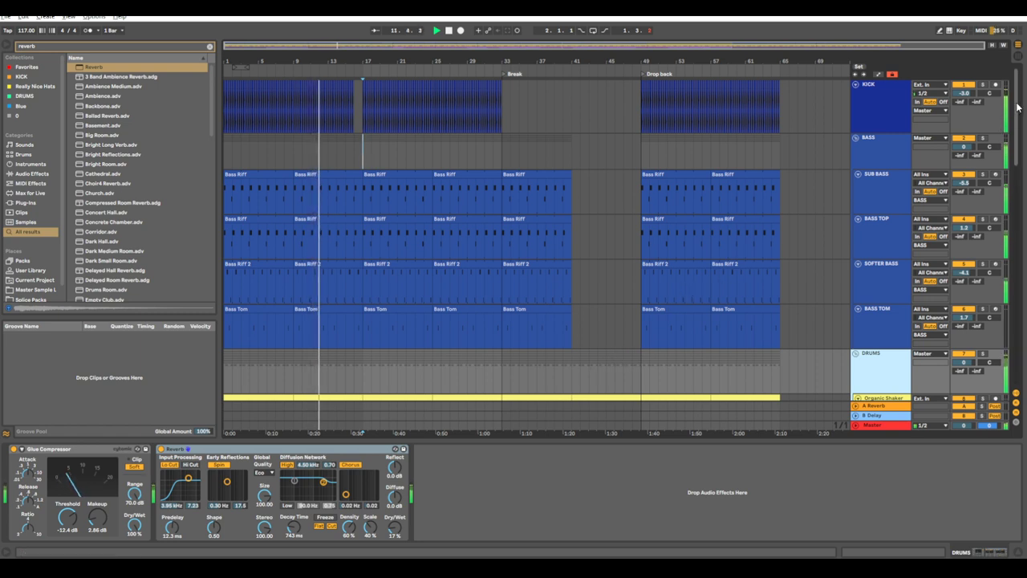
scroll(1016, 113, down, 1)
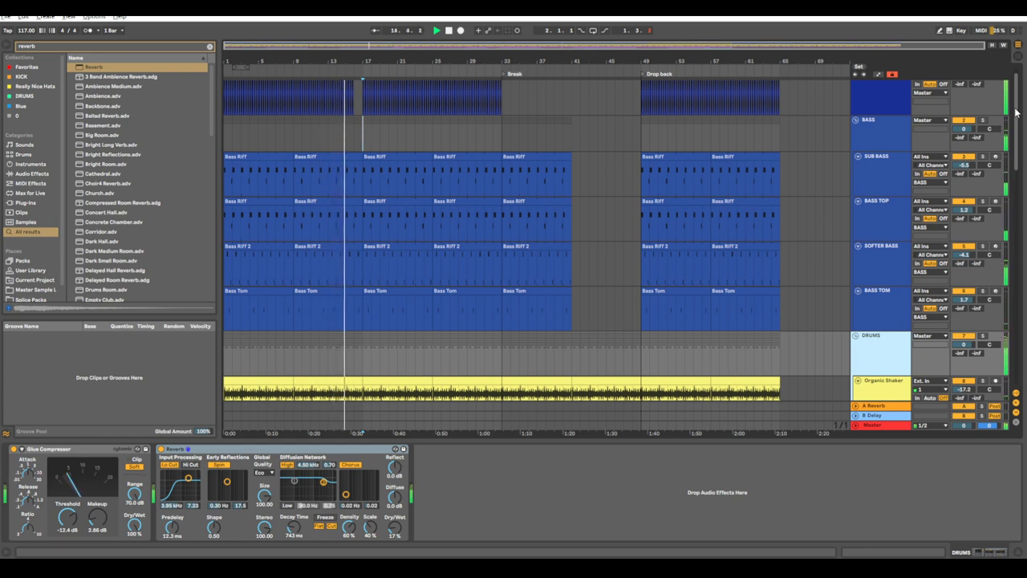
scroll(1017, 113, up, 1)
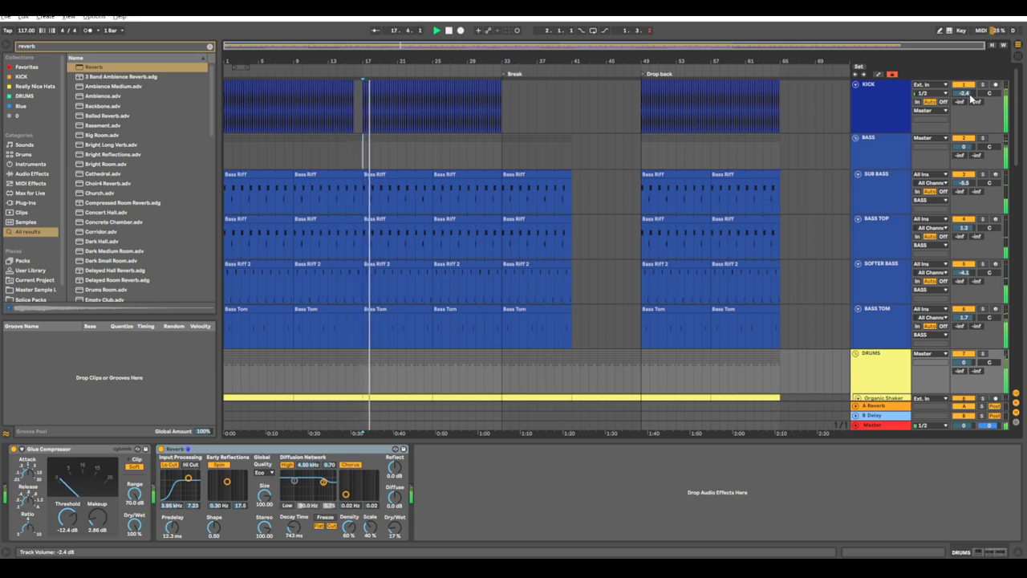
Check the device chains of the Hat 1, BG PLUCK LAYER and LEAD tracks during playback.
scroll(564, 324, down, 5)
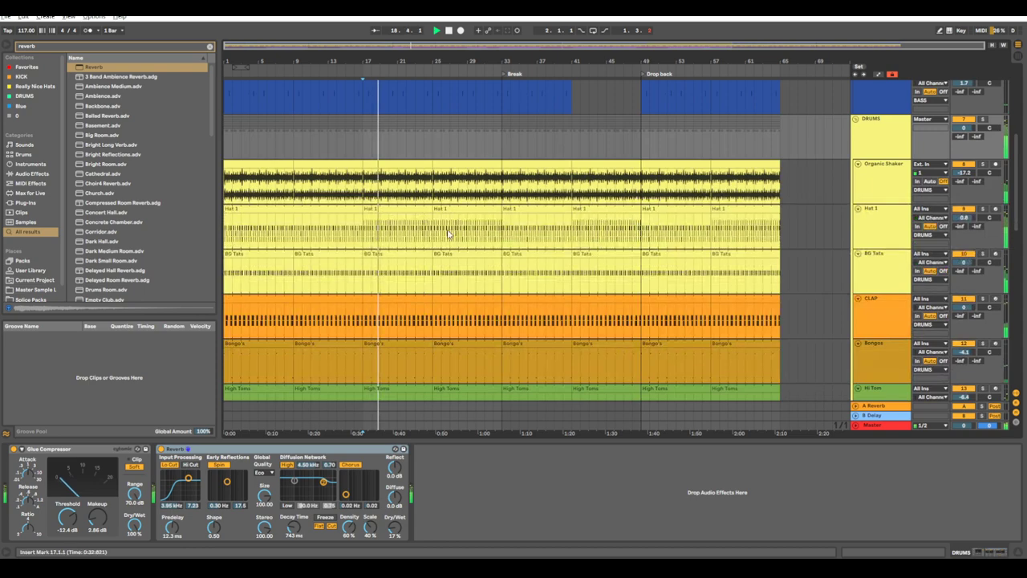
click(458, 243)
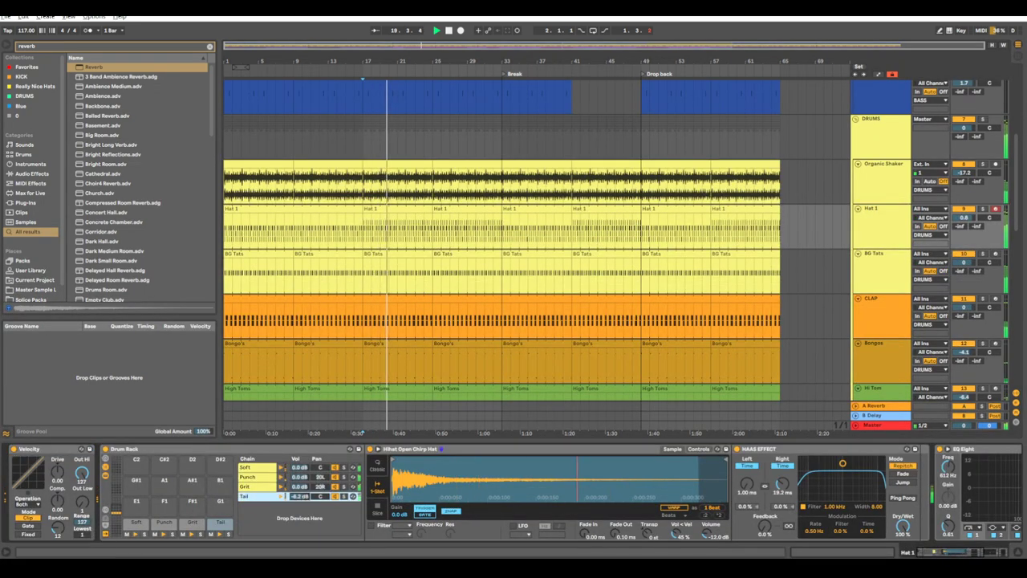
scroll(427, 280, down, 3)
scroll(427, 280, down, 6)
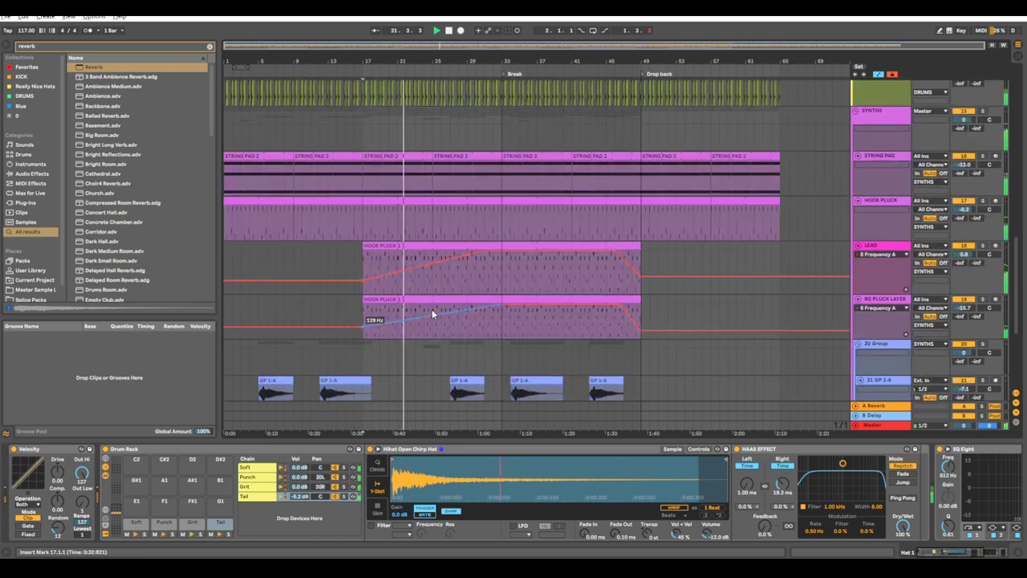
click(434, 302)
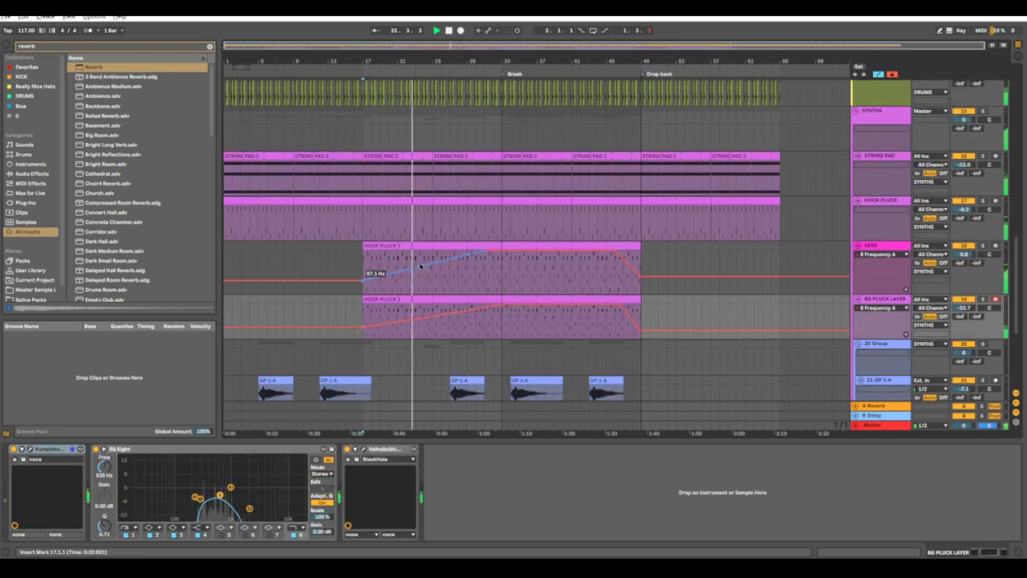
click(420, 267)
Set the volume of the 22 GP 21-E guitar track to -10.0 dB.
scroll(443, 316, down, 2)
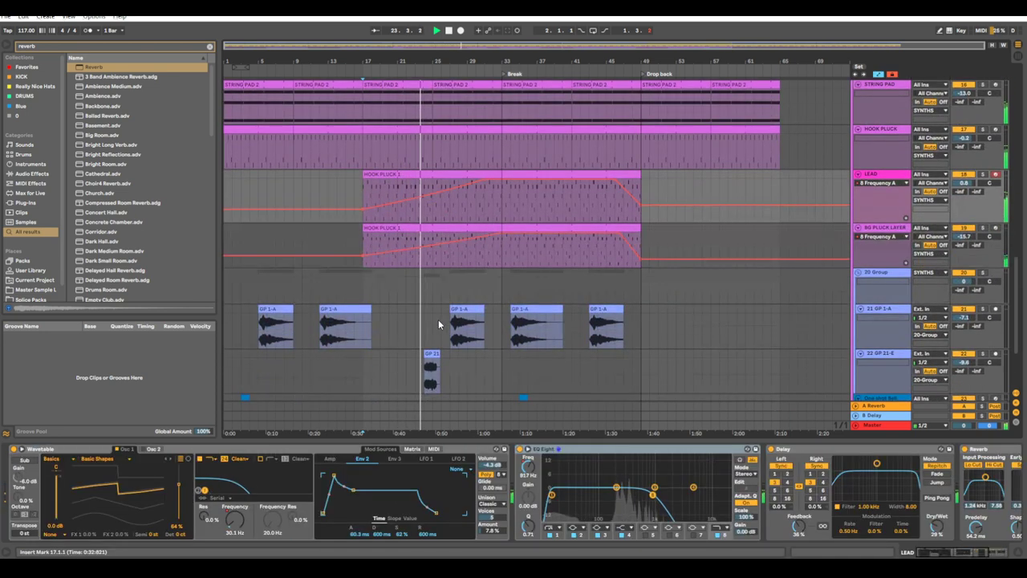
scroll(458, 305, down, 2)
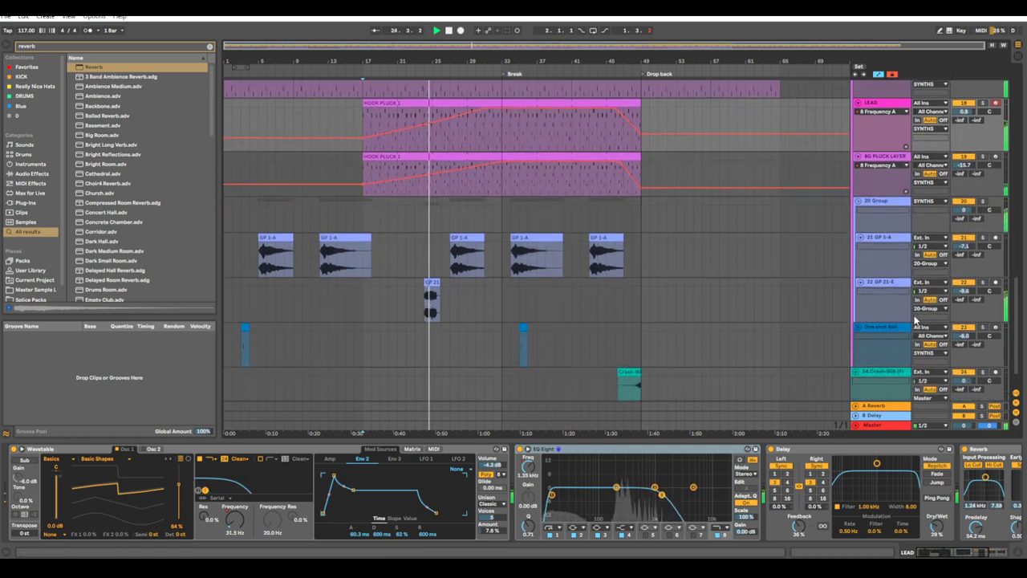
scroll(520, 294, down, 1)
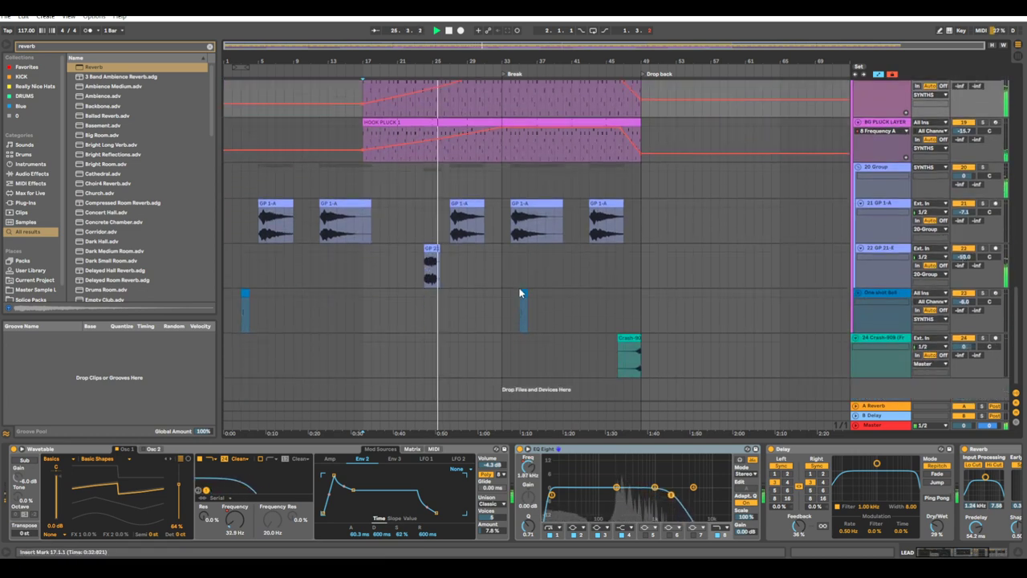
Copy the reversed Crash-909 clip so it ends exactly at Break, and lower the copy's clip gain to -11.8 dB.
drag(624, 338, 506, 341)
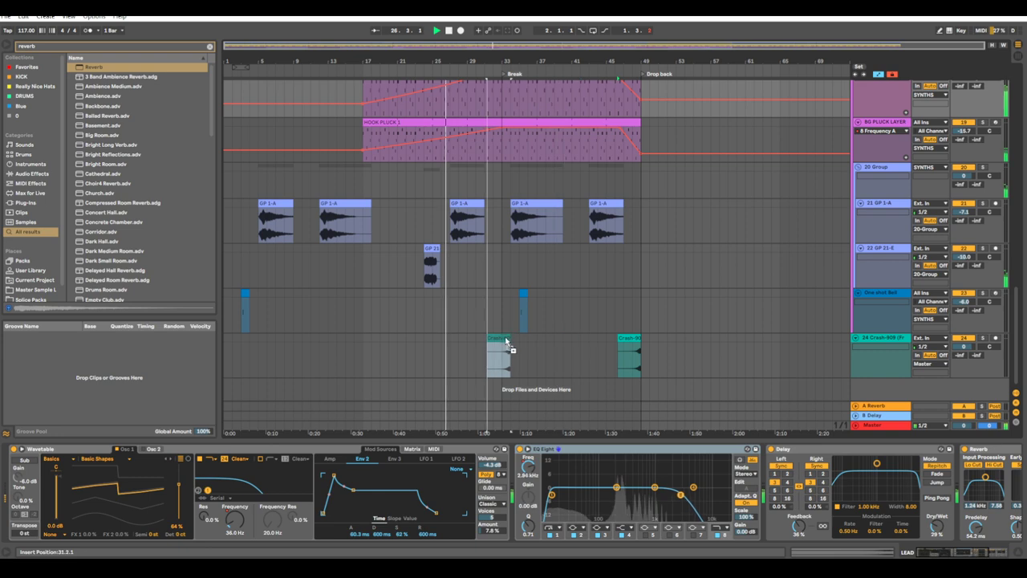
key(z)
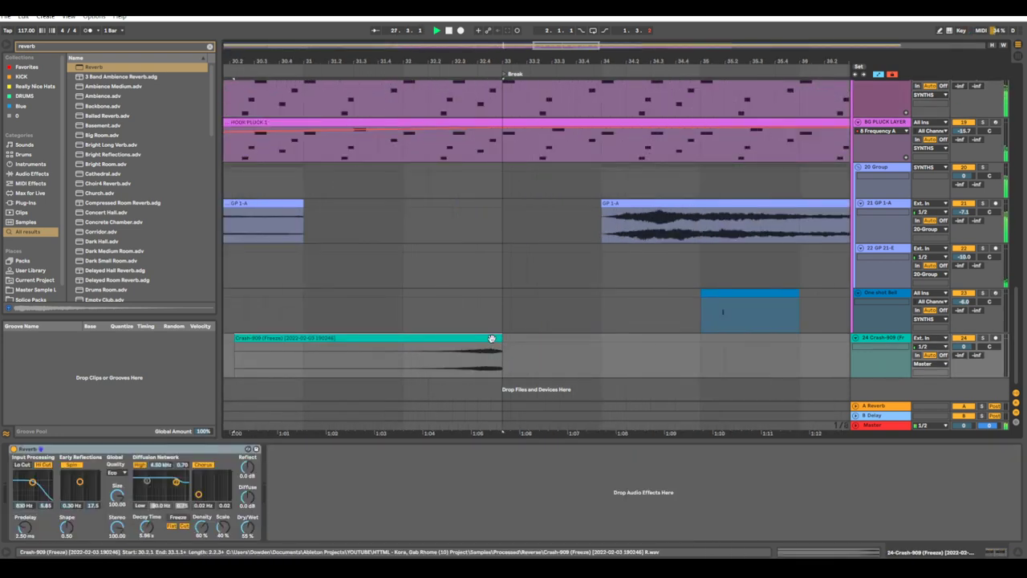
double_click(492, 338)
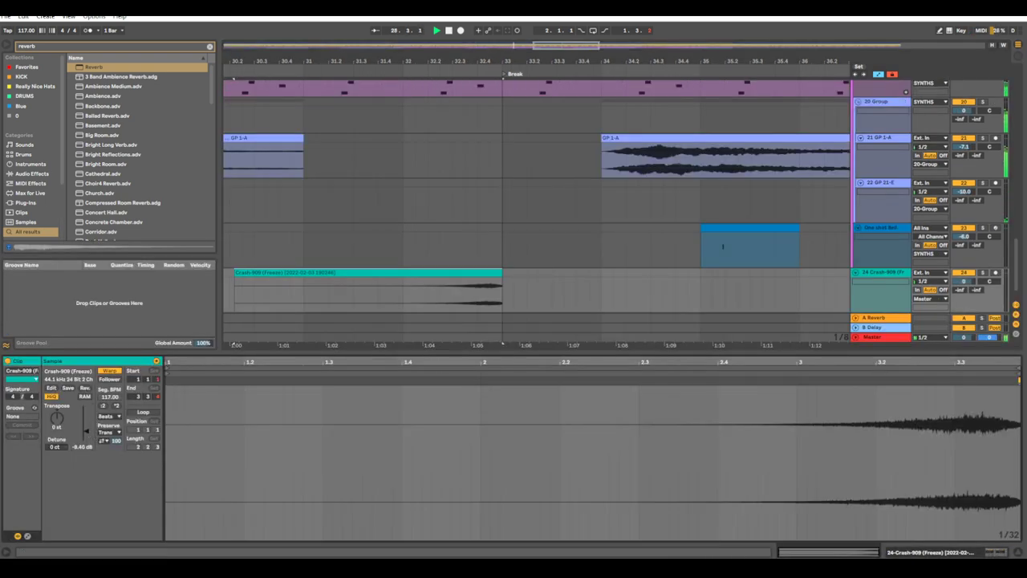
key(x)
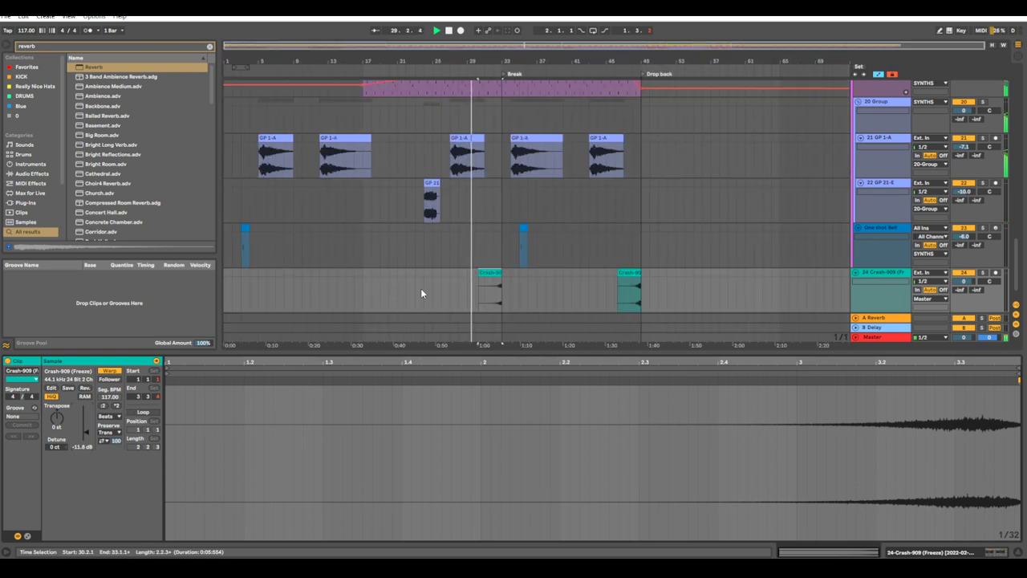
Display the LEAD track's Filter 1 Frequency automation and raise the curve slightly at Break.
scroll(476, 267, up, 5)
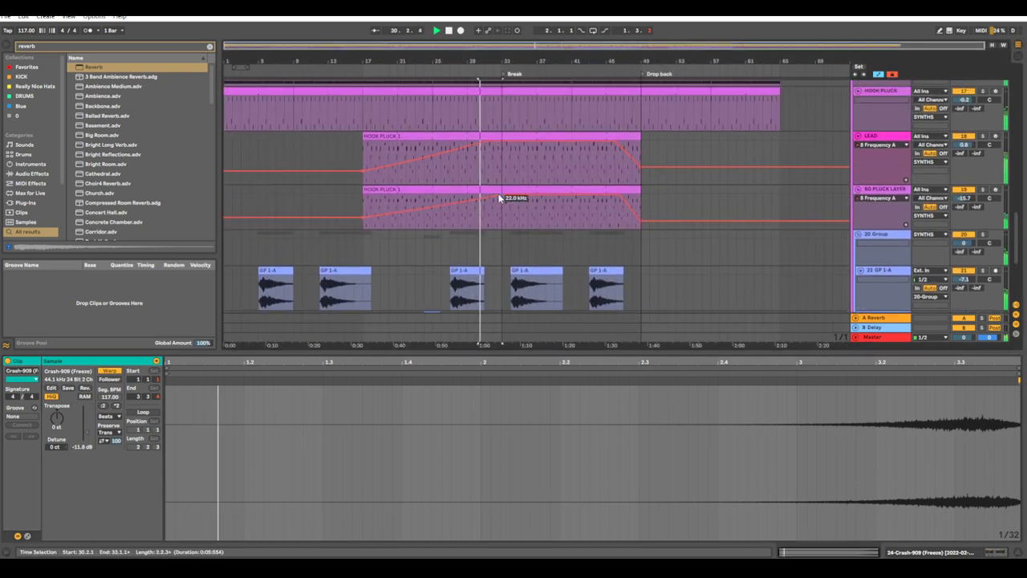
click(880, 145)
click(881, 157)
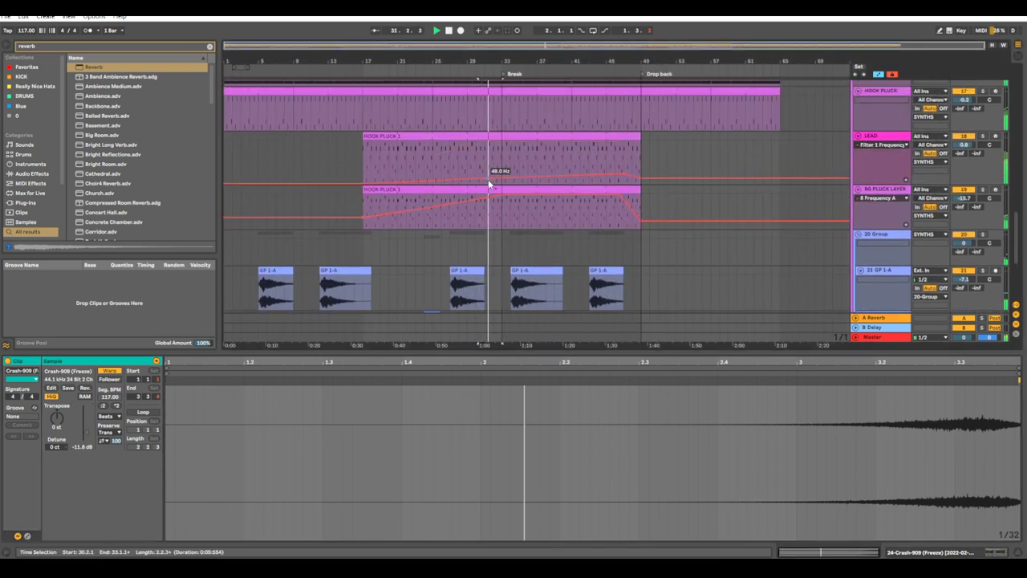
drag(502, 178, 502, 175)
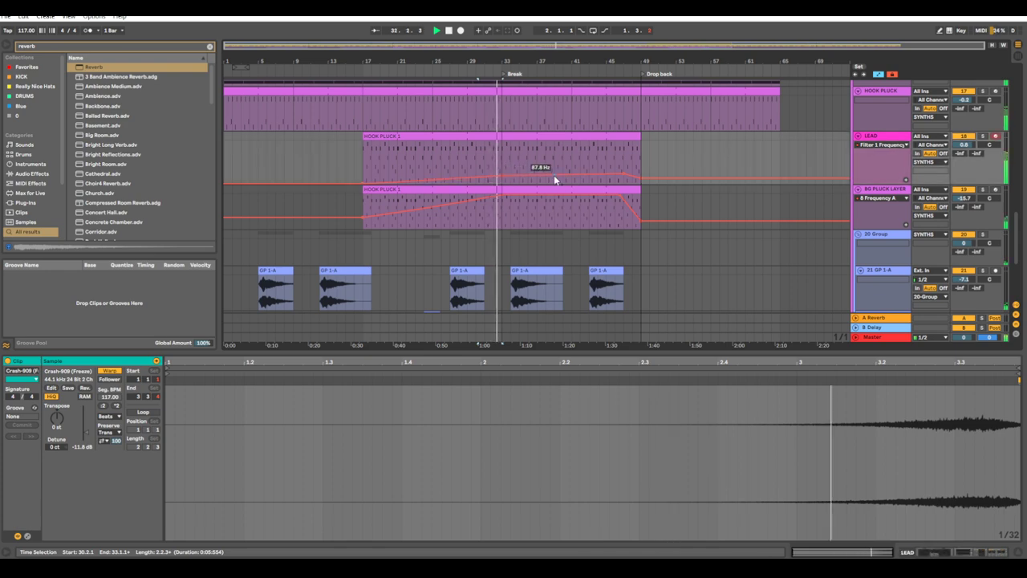
Set the Reverb decay time on the 24-Crash-909 track to 13.9 s.
scroll(571, 193, down, 5)
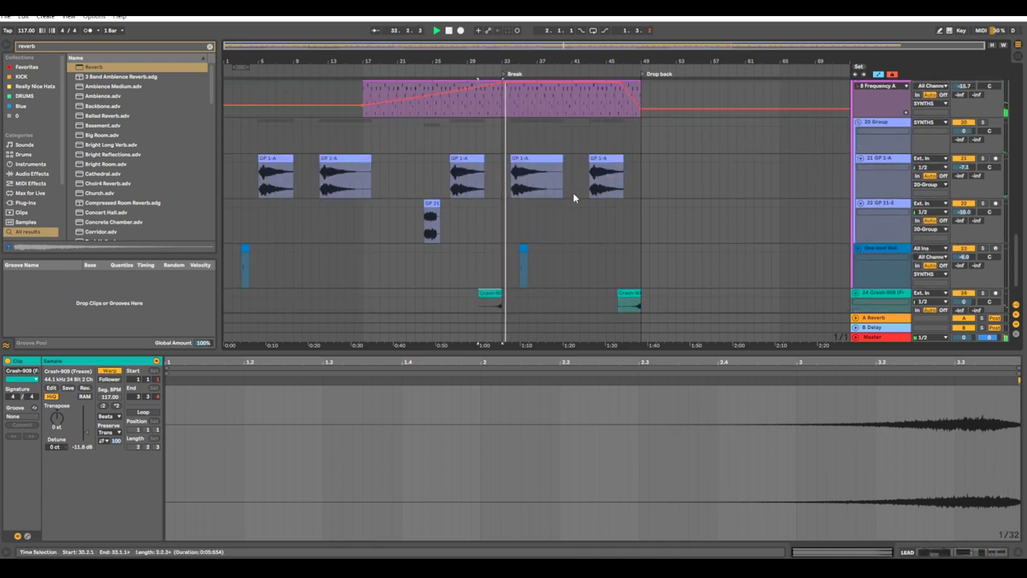
double_click(894, 251)
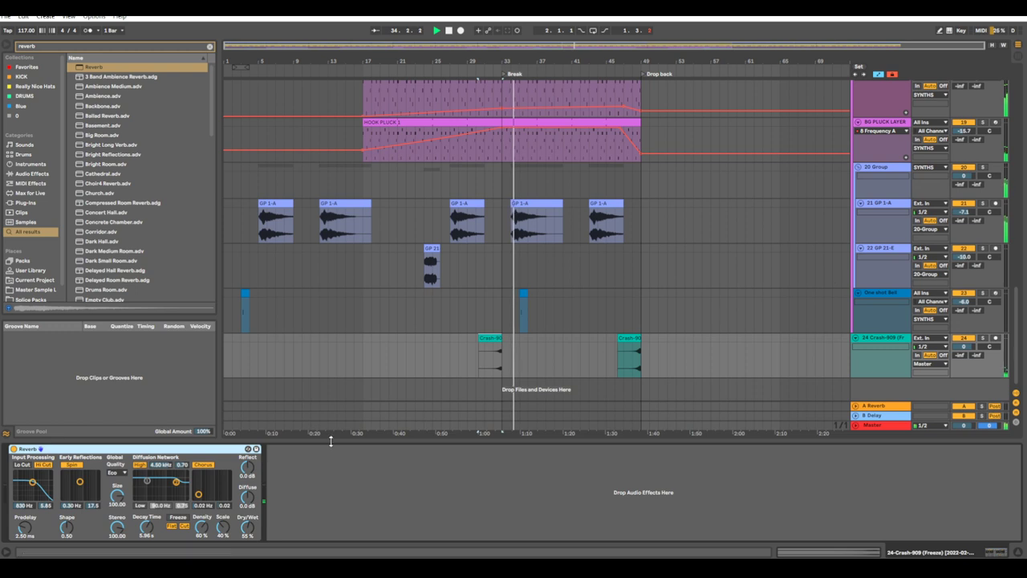
drag(147, 527, 147, 518)
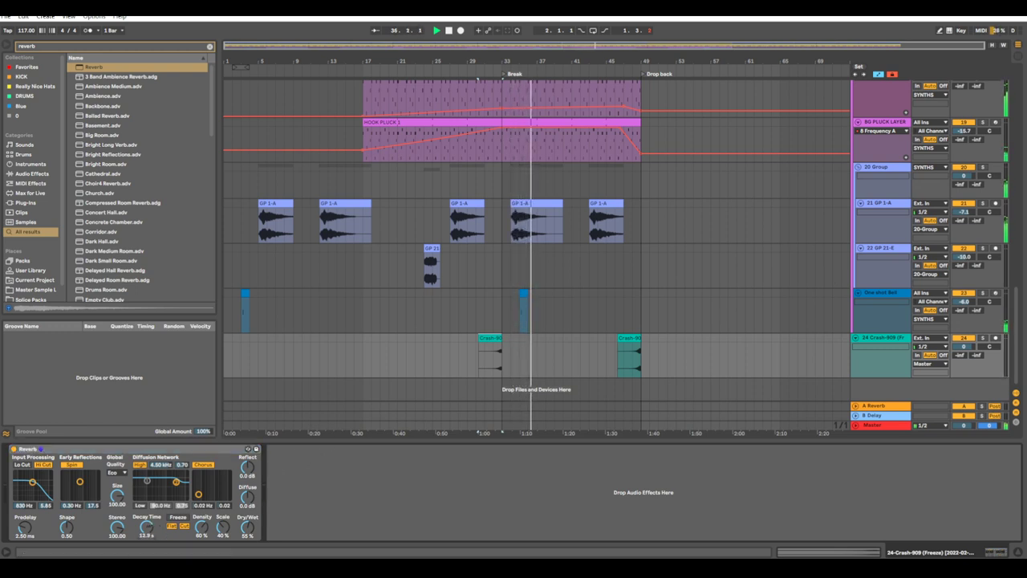
Set the LEAD track's volume to -0.8 dB and search the browser for Auto Filter.
click(549, 249)
scroll(549, 245, up, 2)
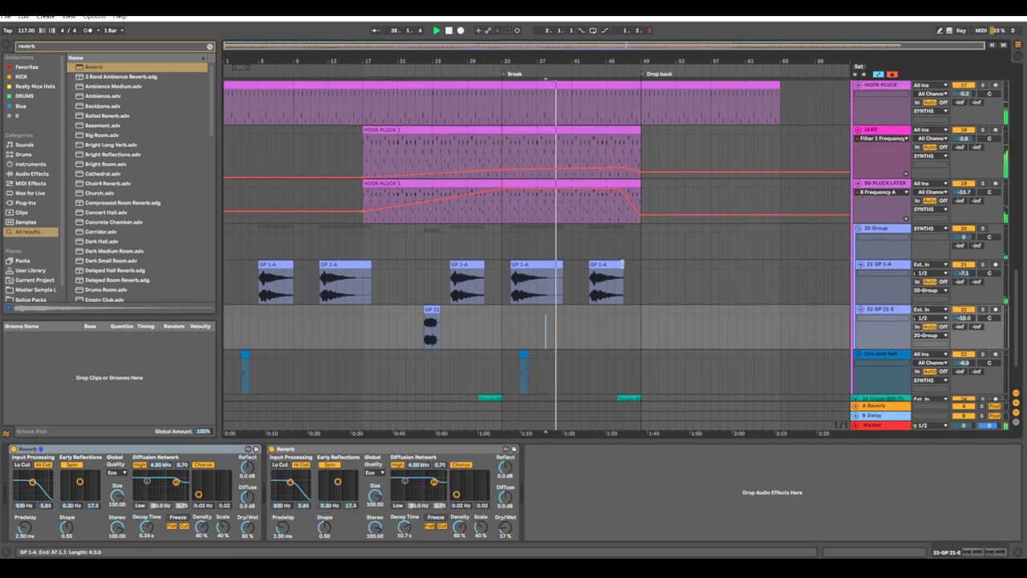
drag(1016, 283, 1013, 127)
drag(576, 293, 505, 294)
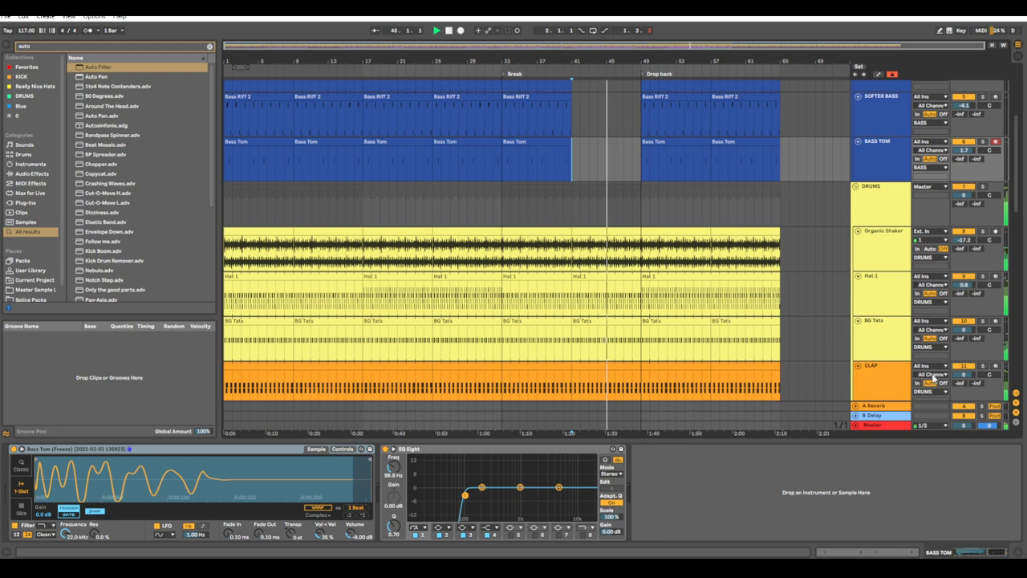
Duplicate the Break section's GP 1-A guitar clips to start at Drop back, and place a four-bar clip at bar 62.
scroll(660, 211, down, 4)
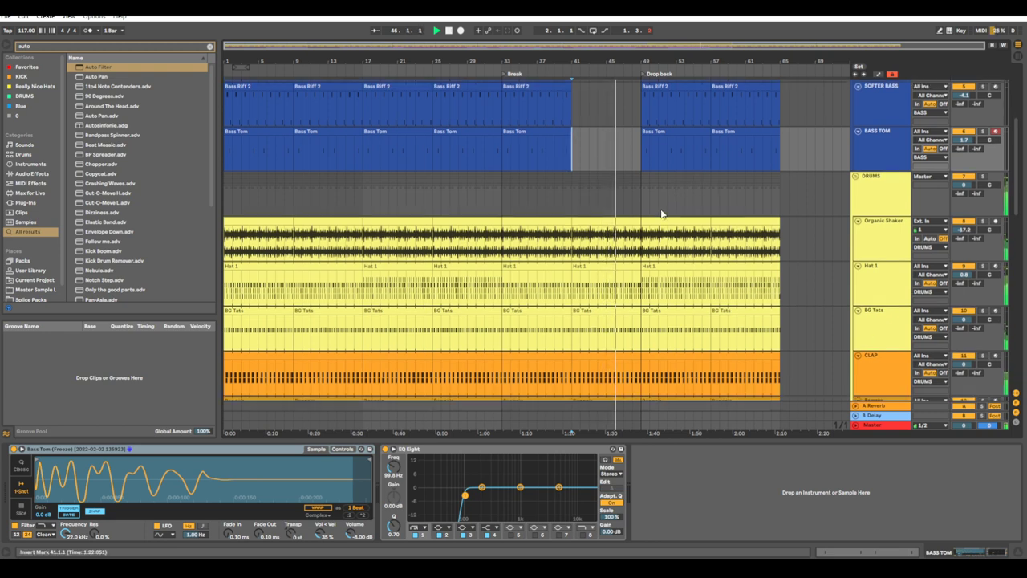
scroll(663, 211, down, 5)
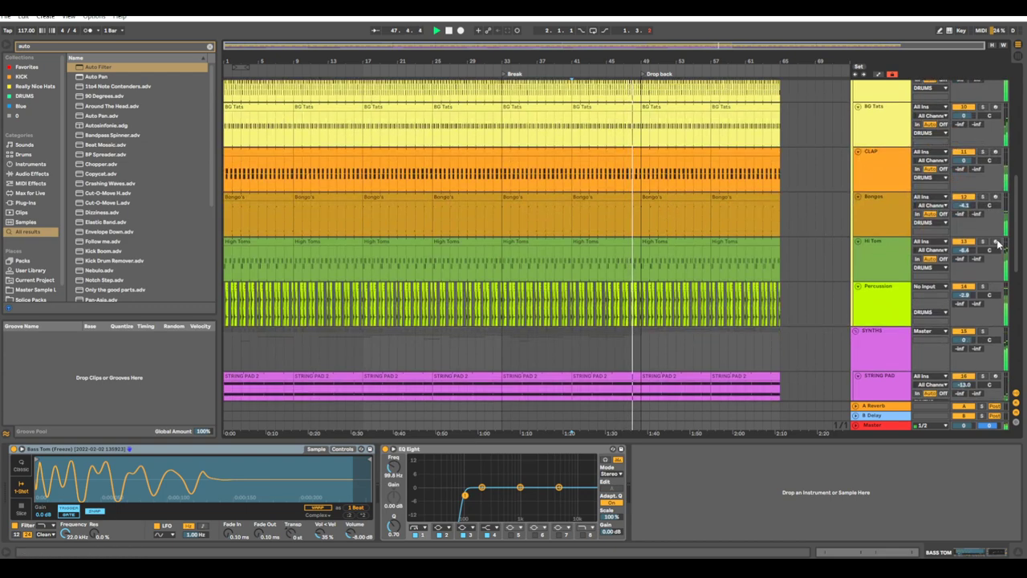
drag(1021, 236, 1002, 354)
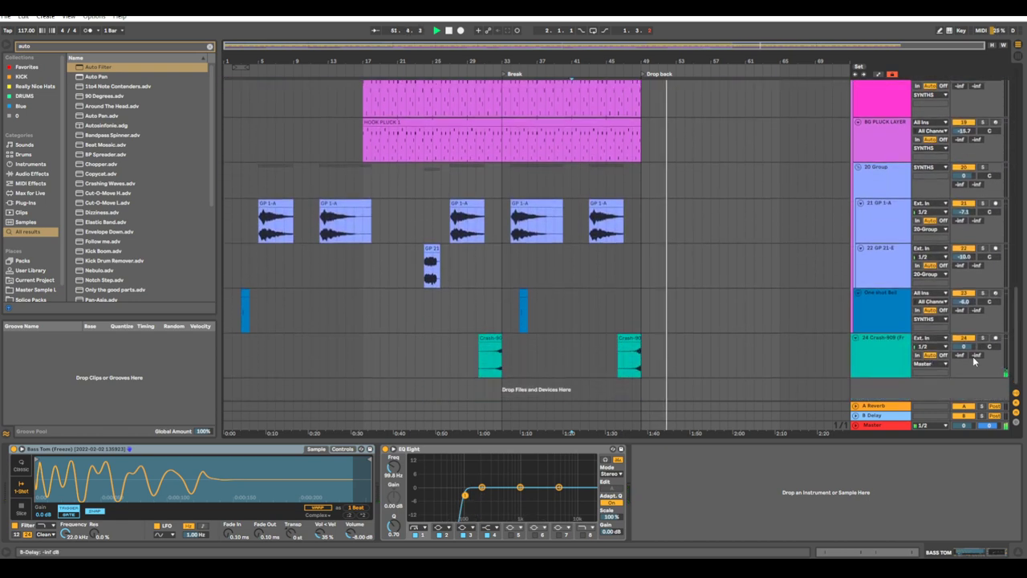
drag(512, 217, 641, 212)
key(ctrl+d)
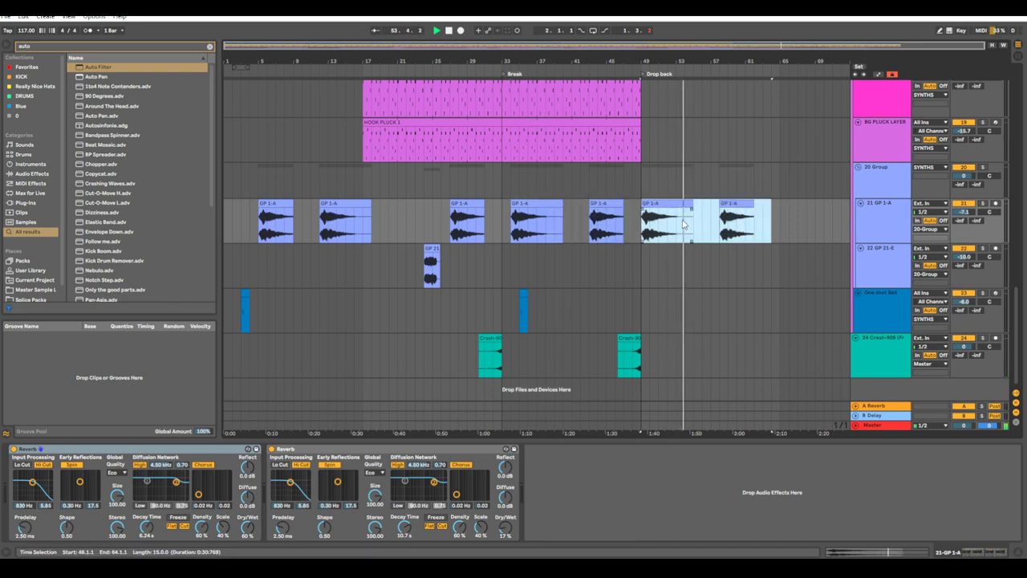
drag(674, 212, 768, 204)
click(815, 256)
Cut the KICK out of the last two bars of the arrangement, from bar 63 to bar 65.
drag(1017, 314, 1005, 90)
scroll(714, 259, down, 5)
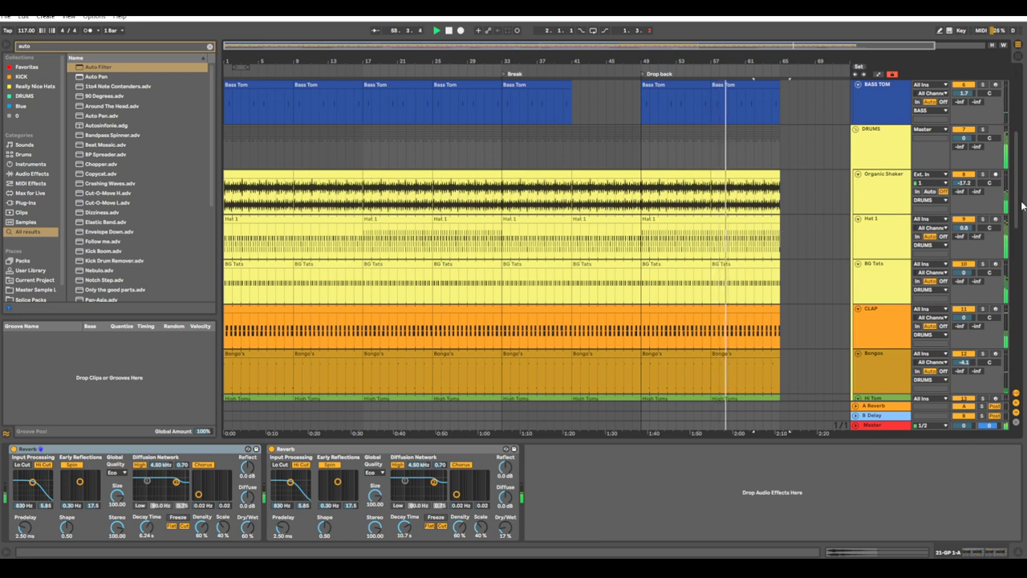
scroll(823, 159, up, 5)
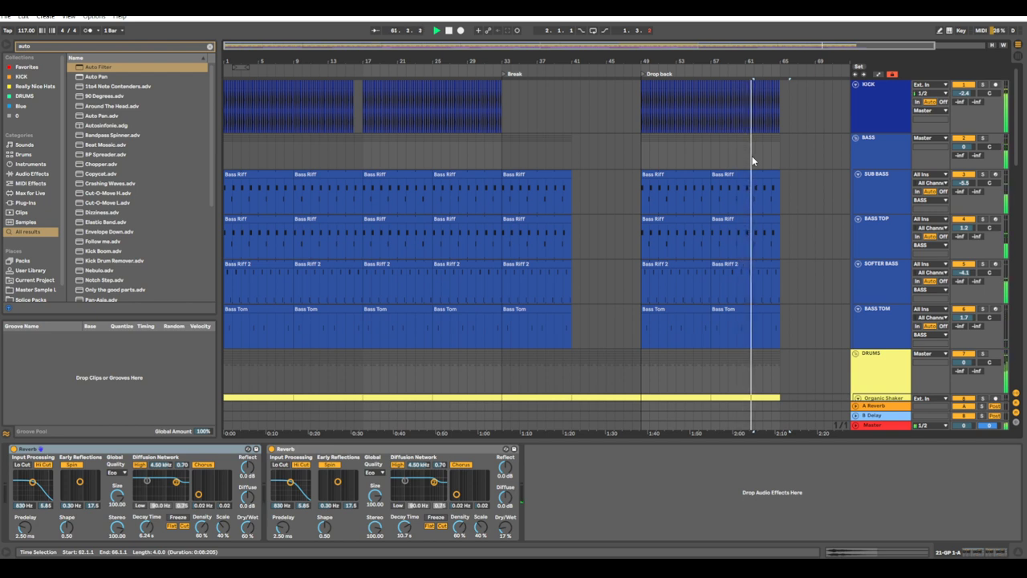
drag(779, 111, 763, 112)
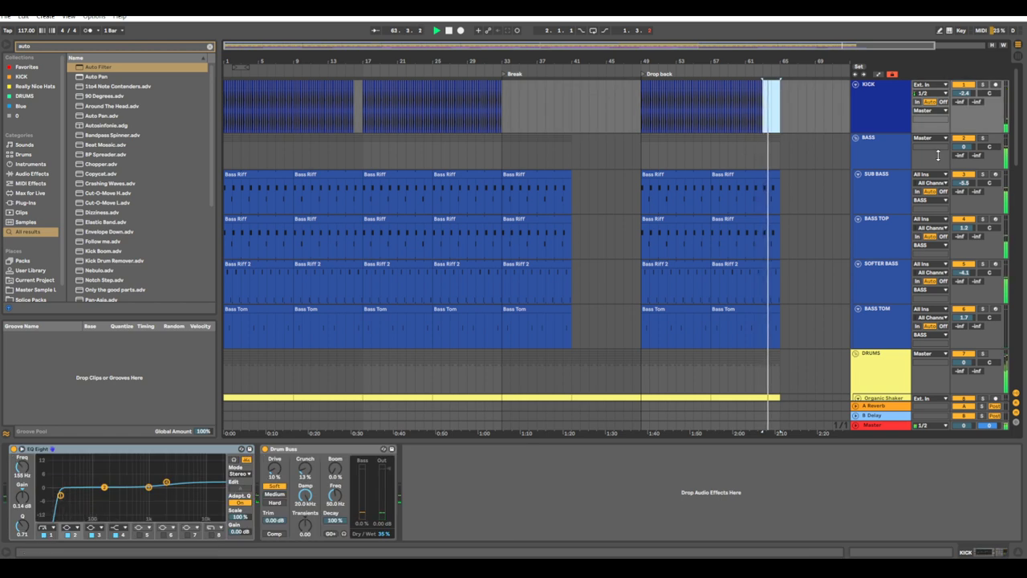